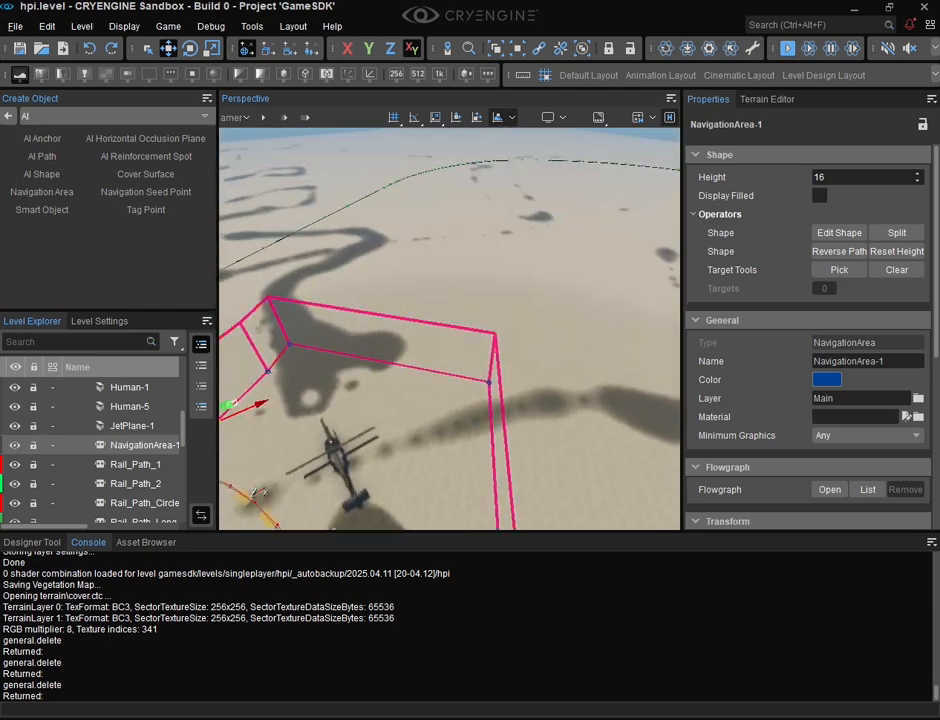
Delete the small marker object at the free end of the block wall near the rocks.
key(w)
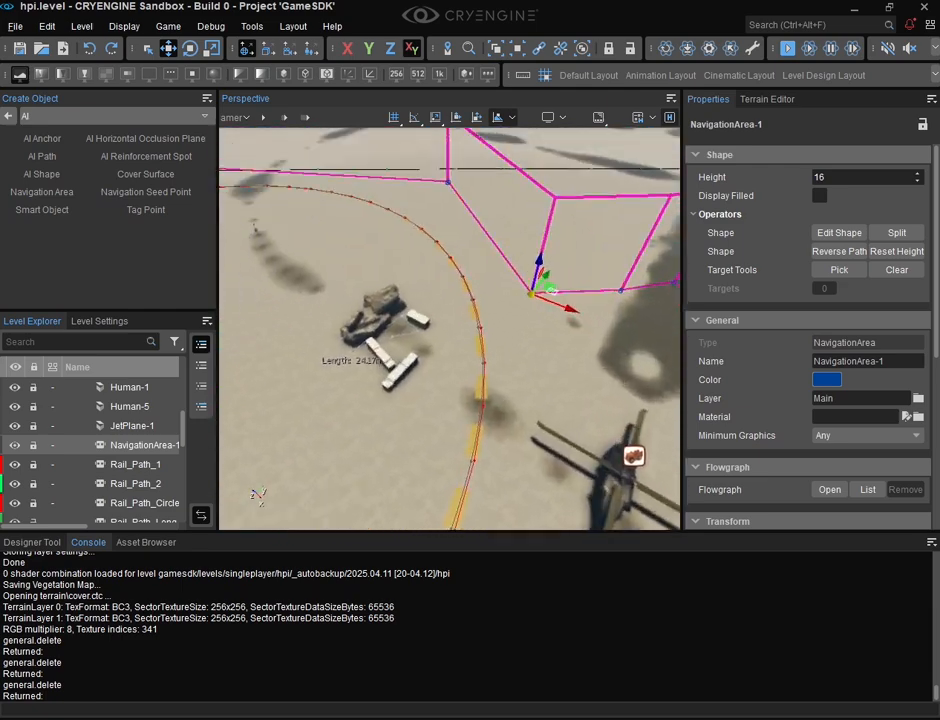
key(s)
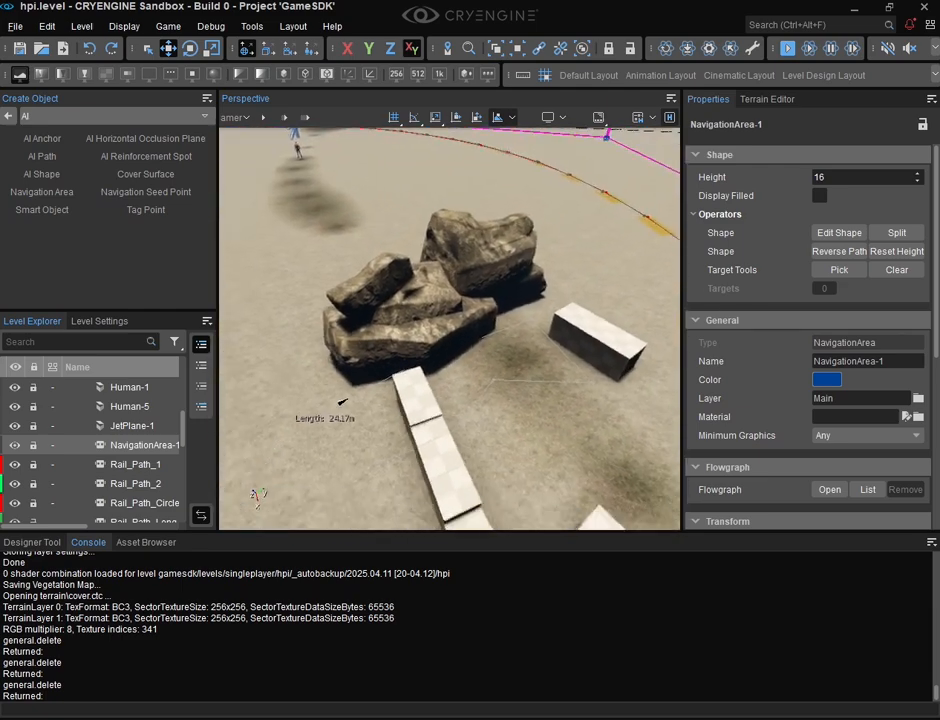
click(388, 290)
click(431, 390)
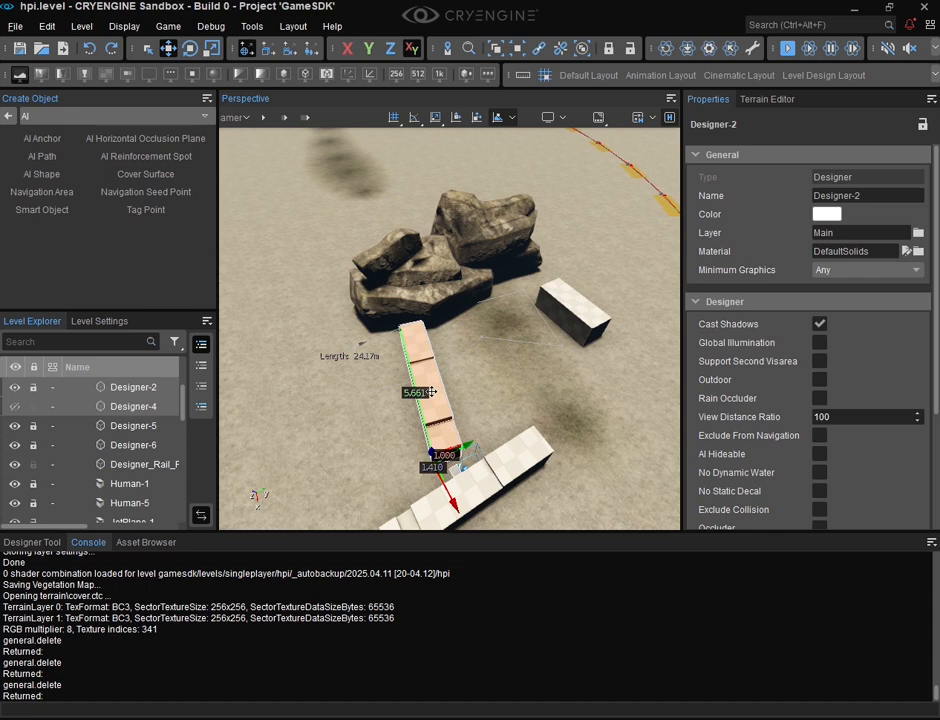
click(464, 468)
key(Delete)
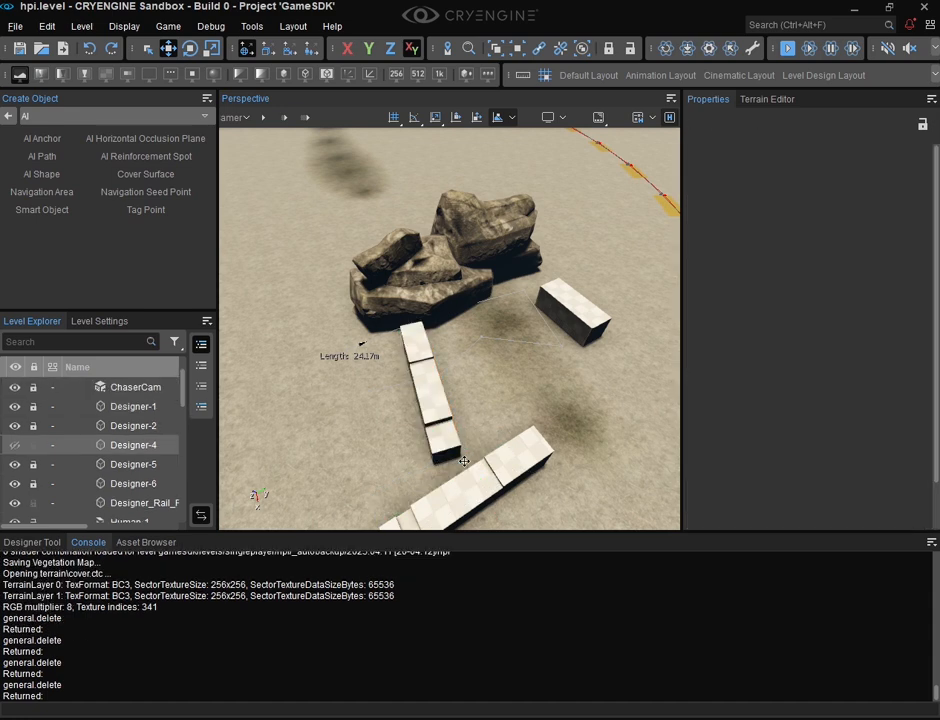
Delete the AIPath-1 path running past the block wall beside the rocks and save the level.
right_drag(413, 369, 400, 360)
click(384, 348)
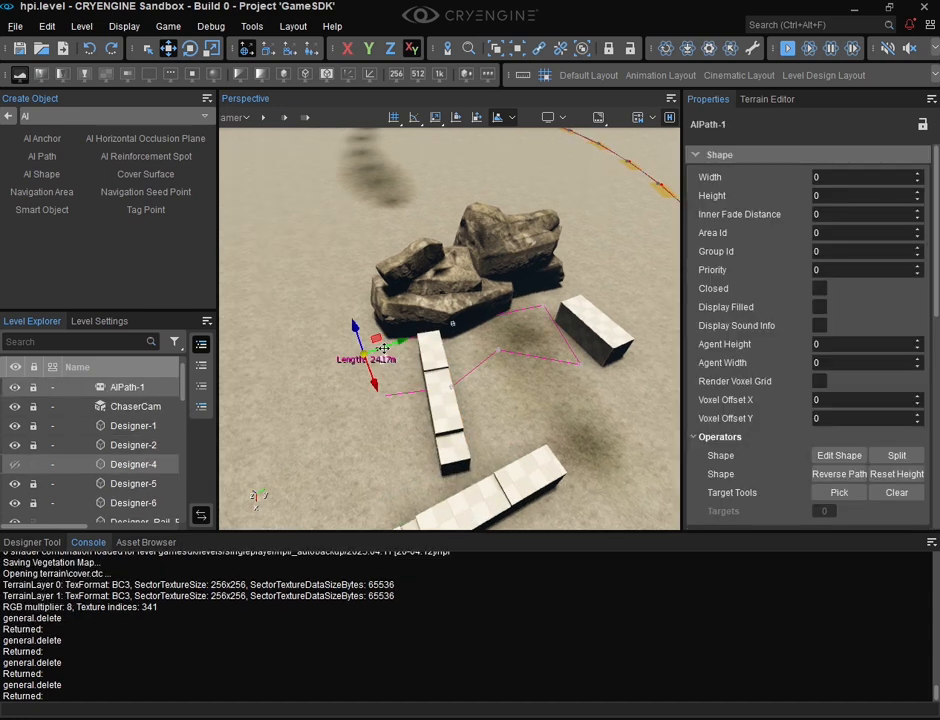
key(Delete)
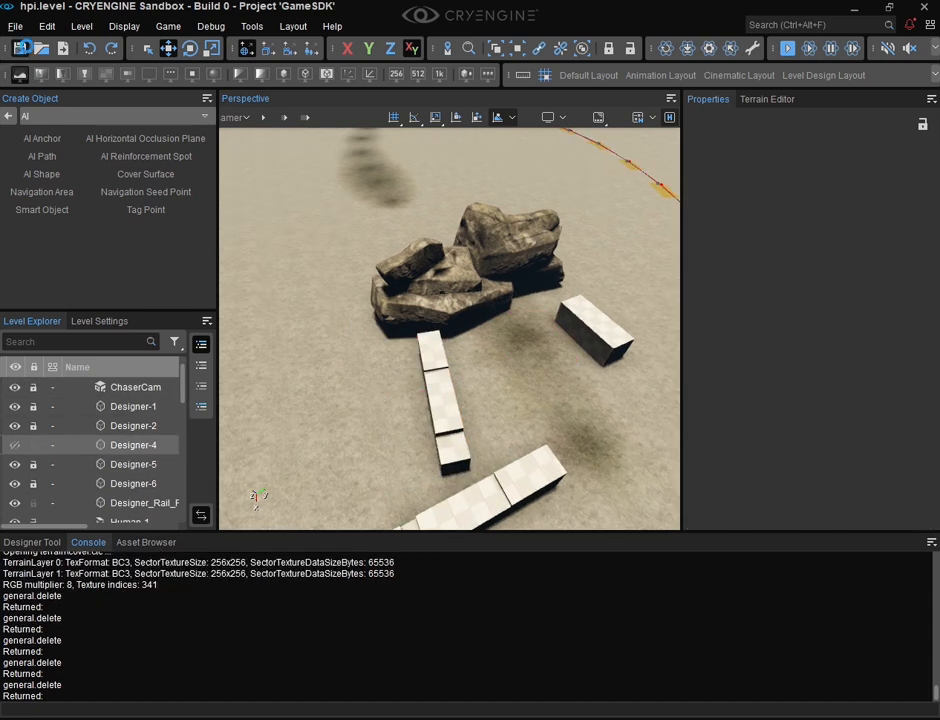
click(21, 48)
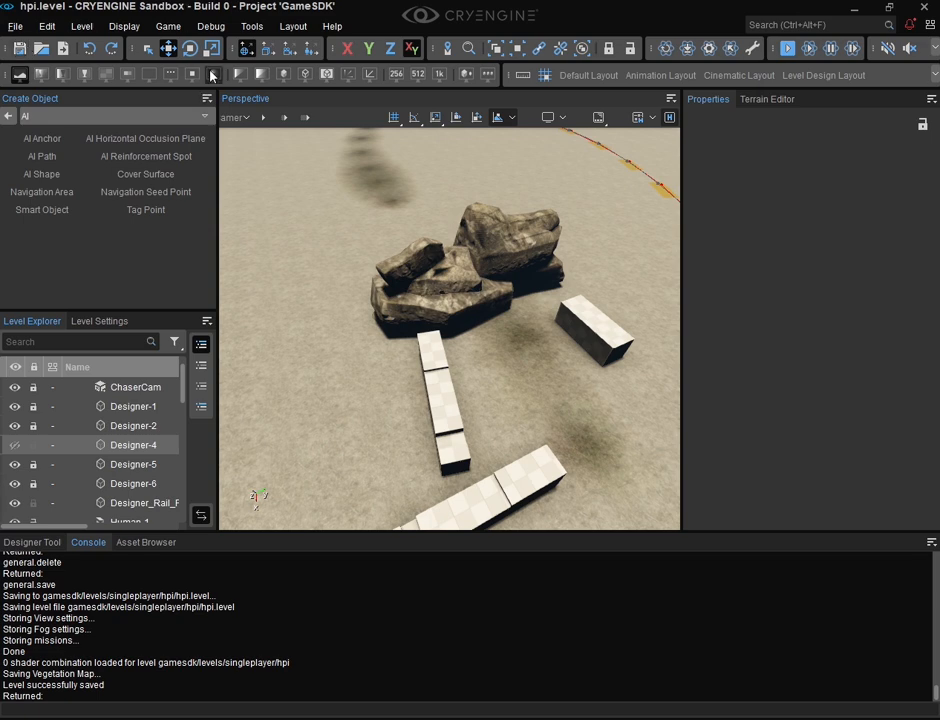
Turn on the navigation mesh debug visualization for the MediumSizedCharacters agent type.
click(168, 30)
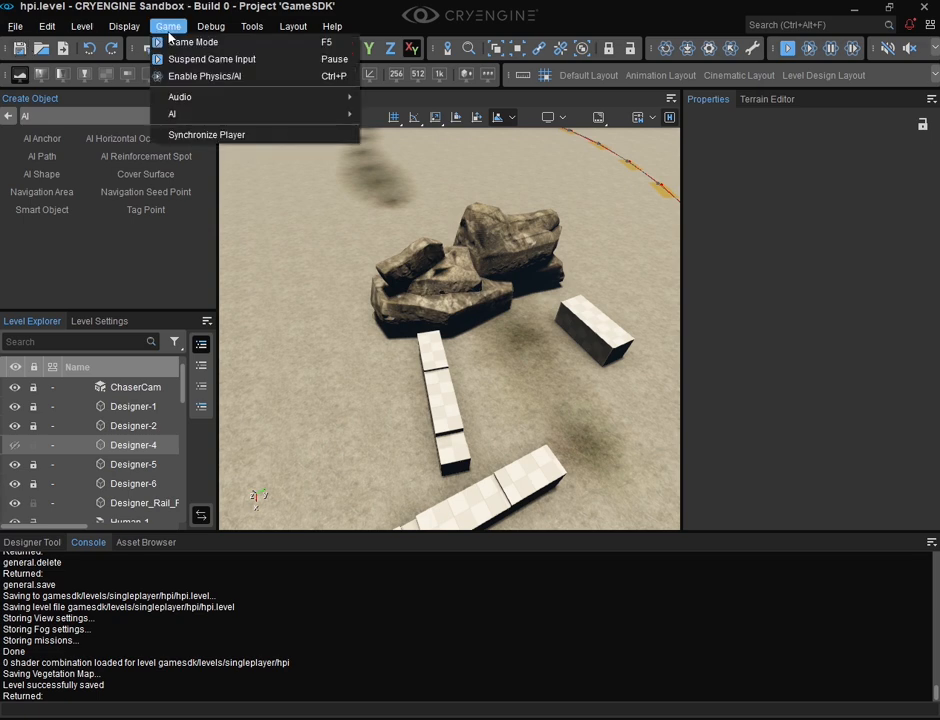
mouse_move(340, 120)
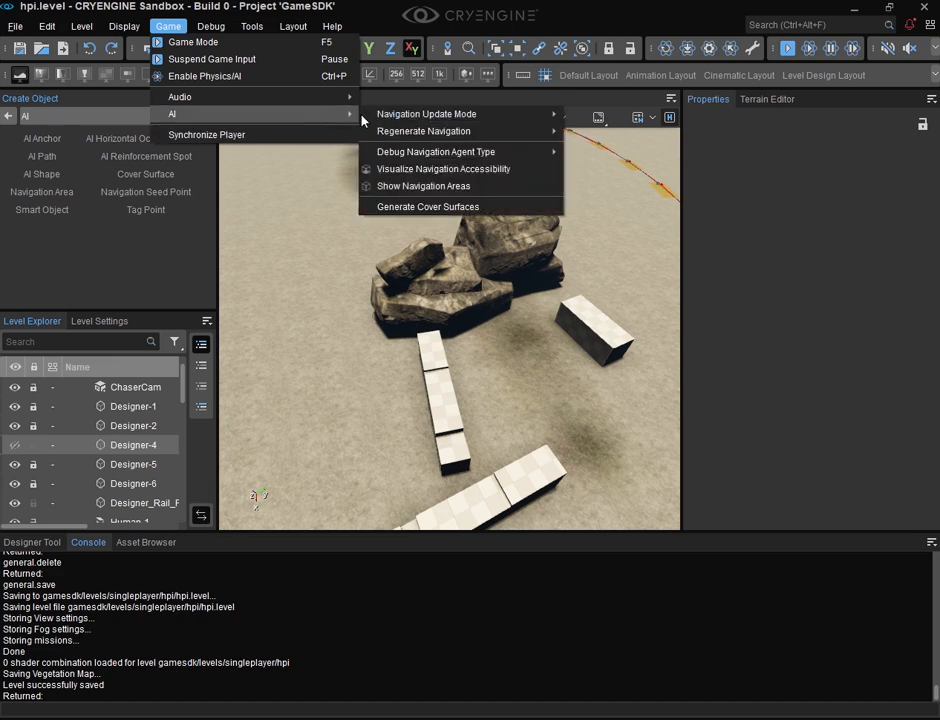
mouse_move(470, 155)
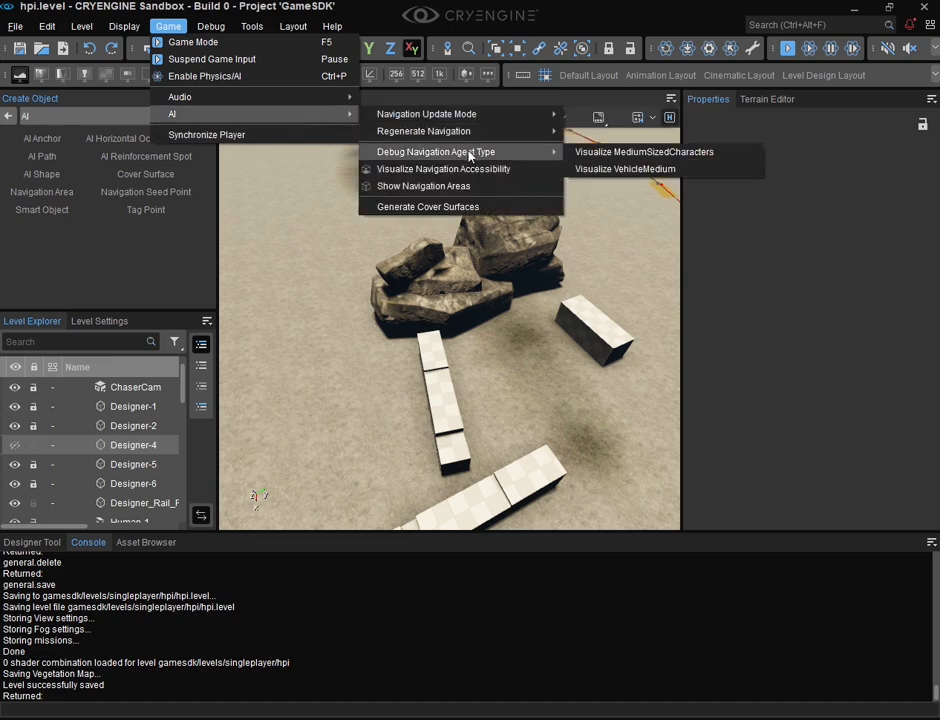
click(613, 155)
Examine from above the navigation mesh patches on top of the beach rock wall and the gaps around the rock and blocks.
right_drag(533, 394, 505, 442)
key(w)
key(w)
key(s)
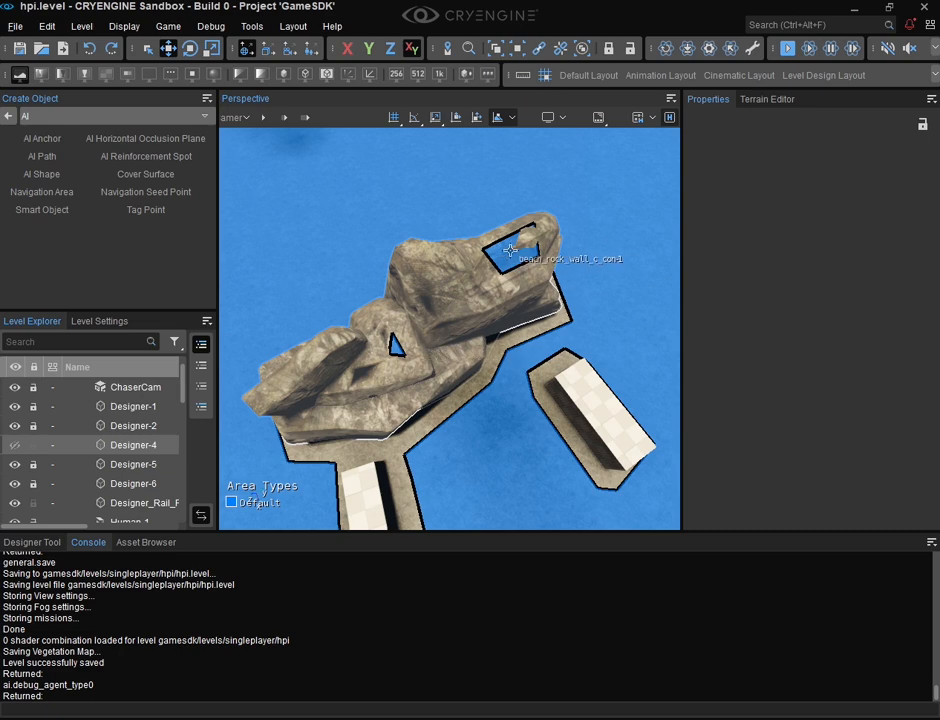
key(s)
right_drag(450, 335, 465, 372)
key(w)
right_drag(415, 430, 465, 443)
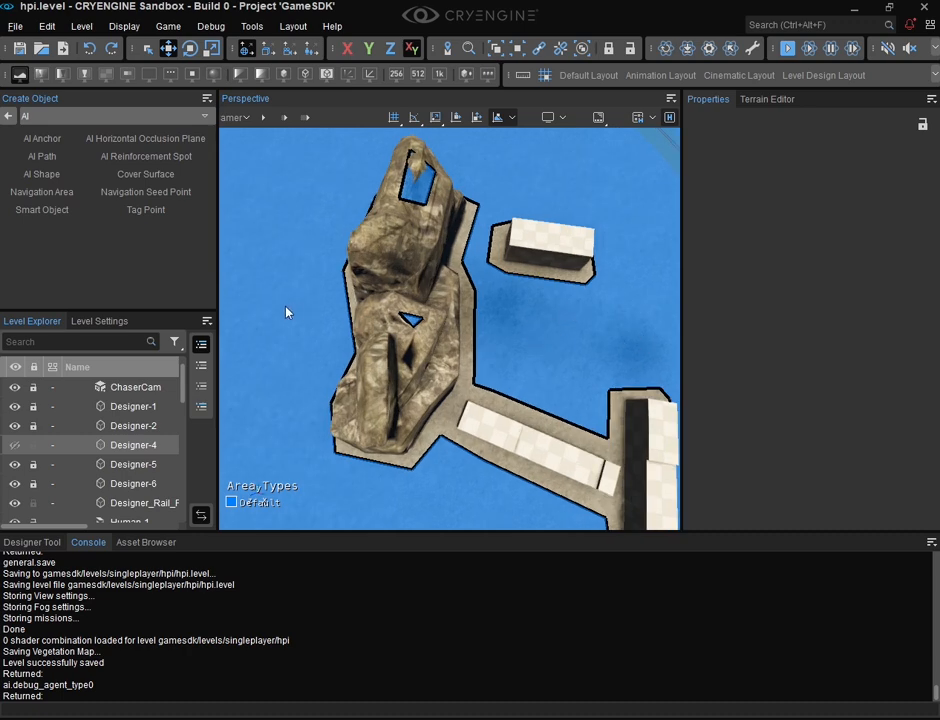
drag(286, 313, 332, 370)
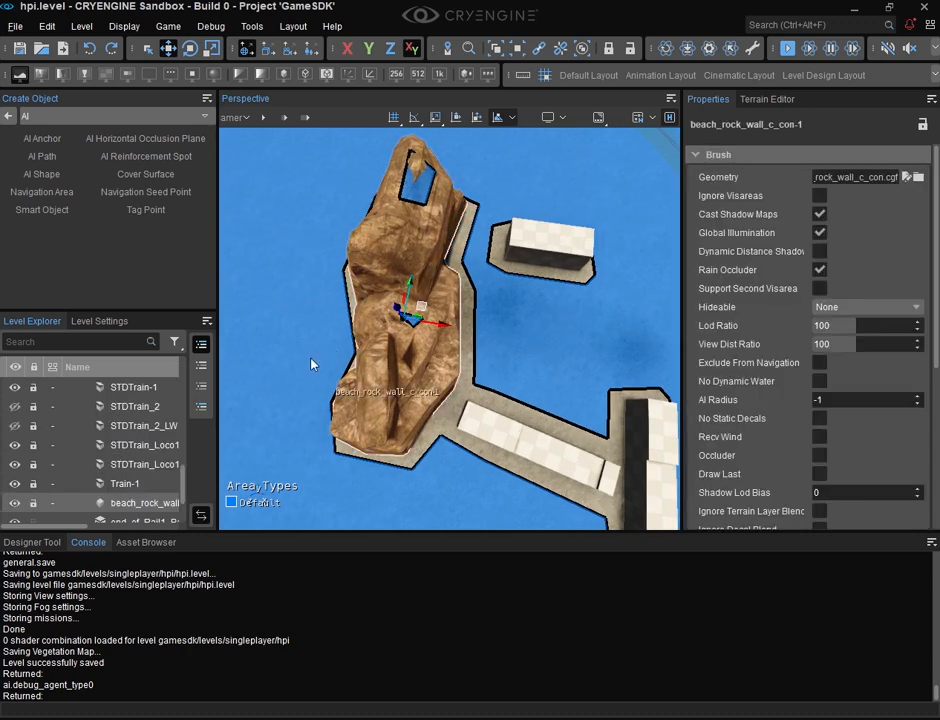
click(304, 347)
key(w)
right_drag(371, 378, 315, 358)
key(s)
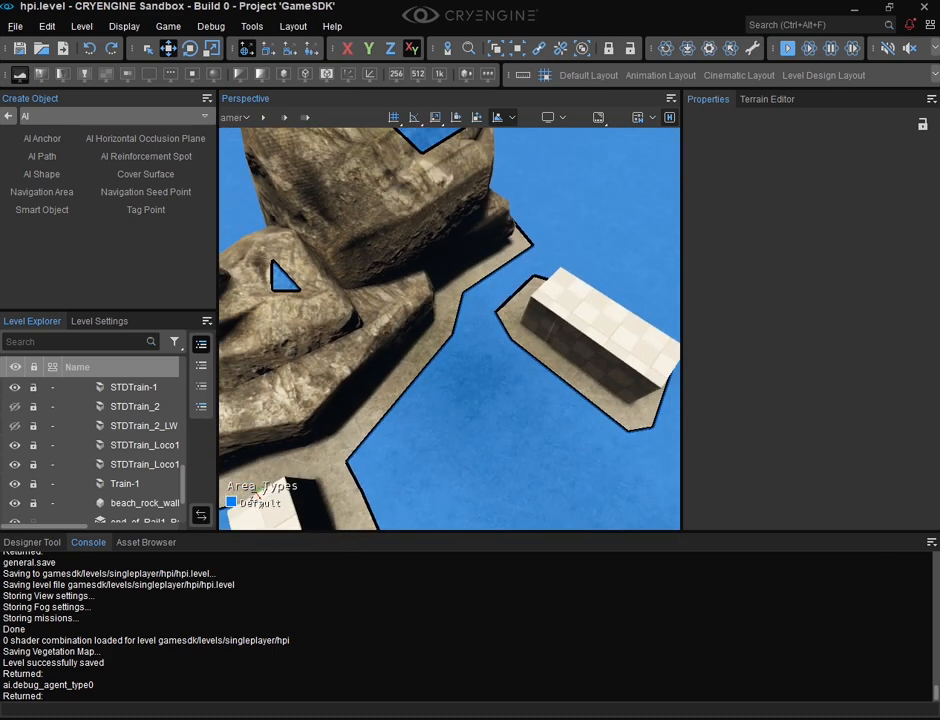
key(s)
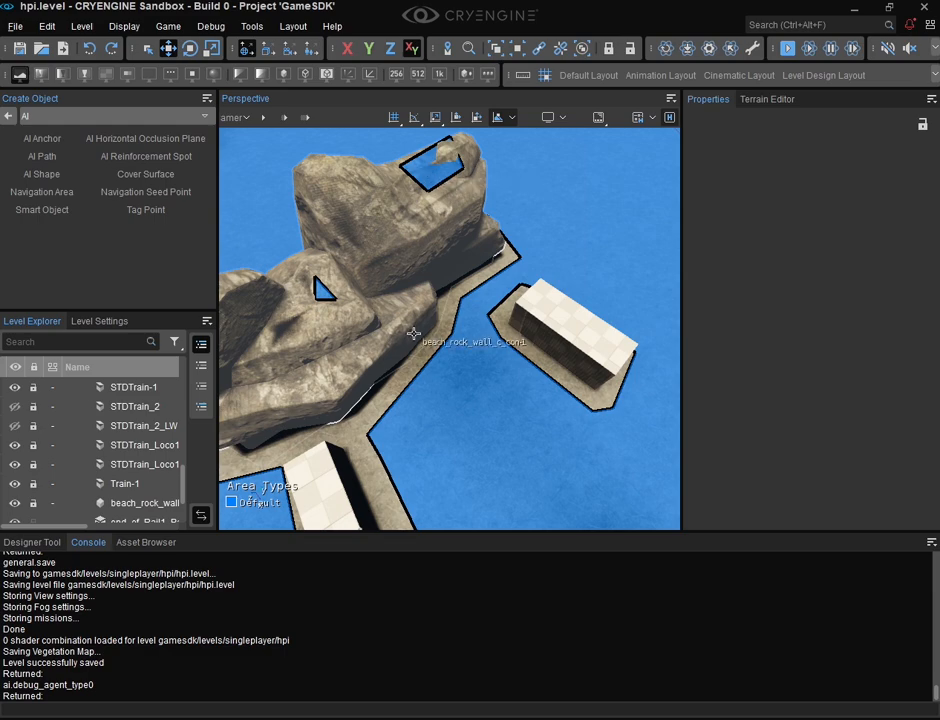
Inspect the navigation mesh patches on top of the rock and its surroundings from a low side angle.
key(w)
right_drag(414, 333, 416, 378)
key(s)
key(s)
key(a)
key(w)
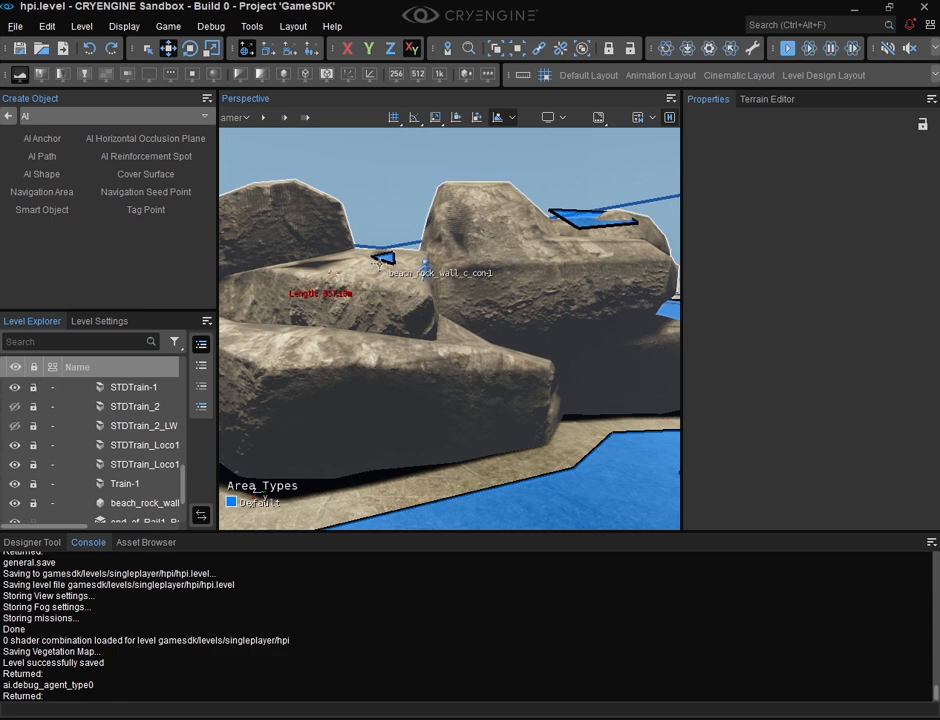
right_drag(400, 426, 412, 516)
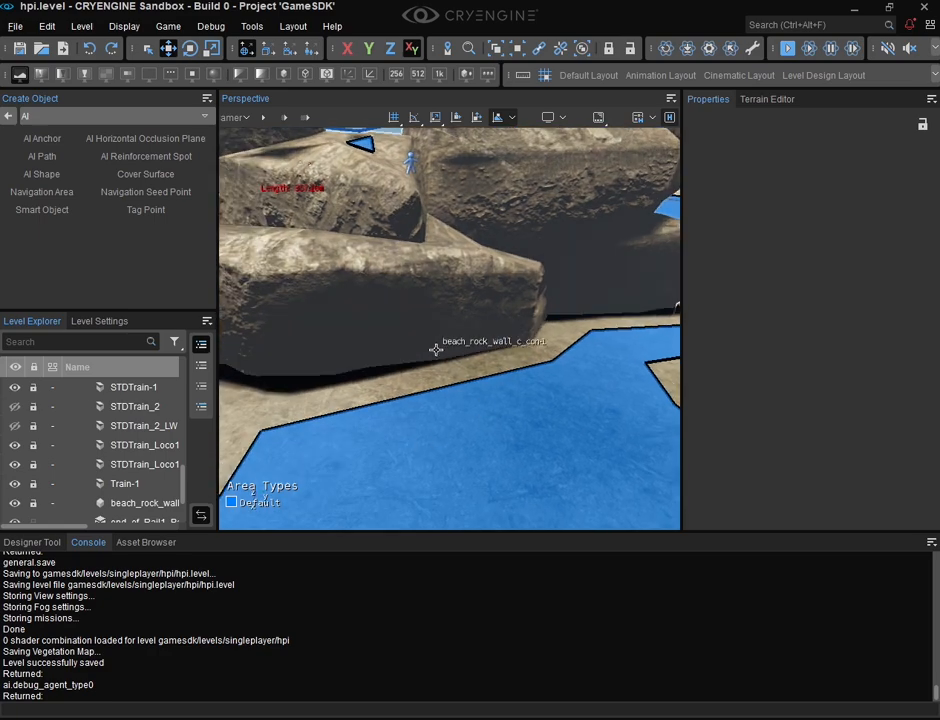
Draw a closed navigation area shape around the outline of the beach rock wall.
key(s)
right_drag(430, 380, 336, 440)
key(w)
key(s)
key(w)
key(s)
key(d)
key(s)
key(a)
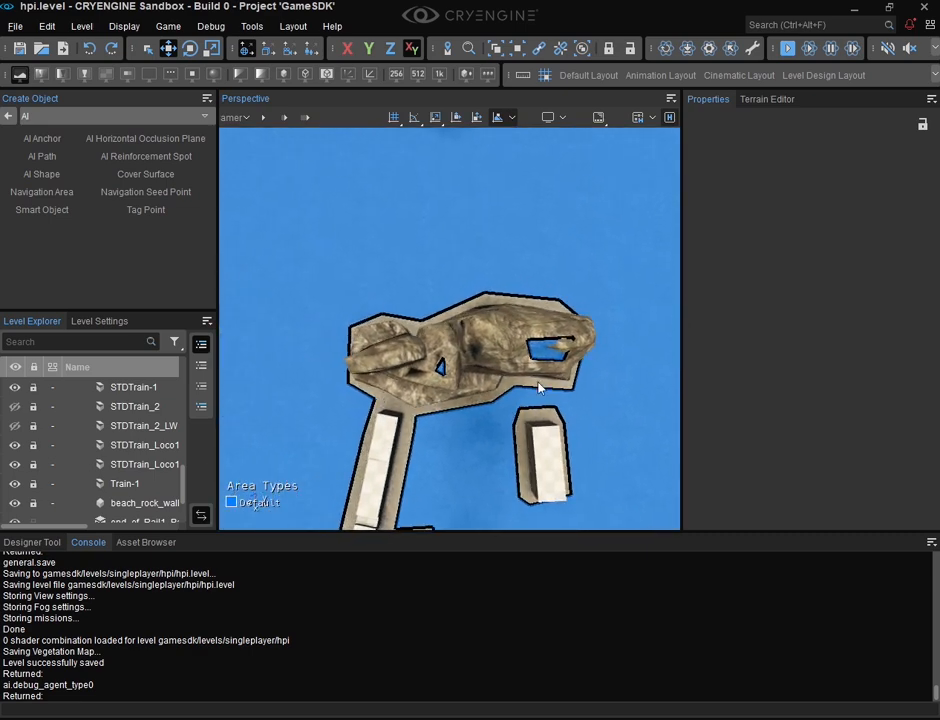
key(d)
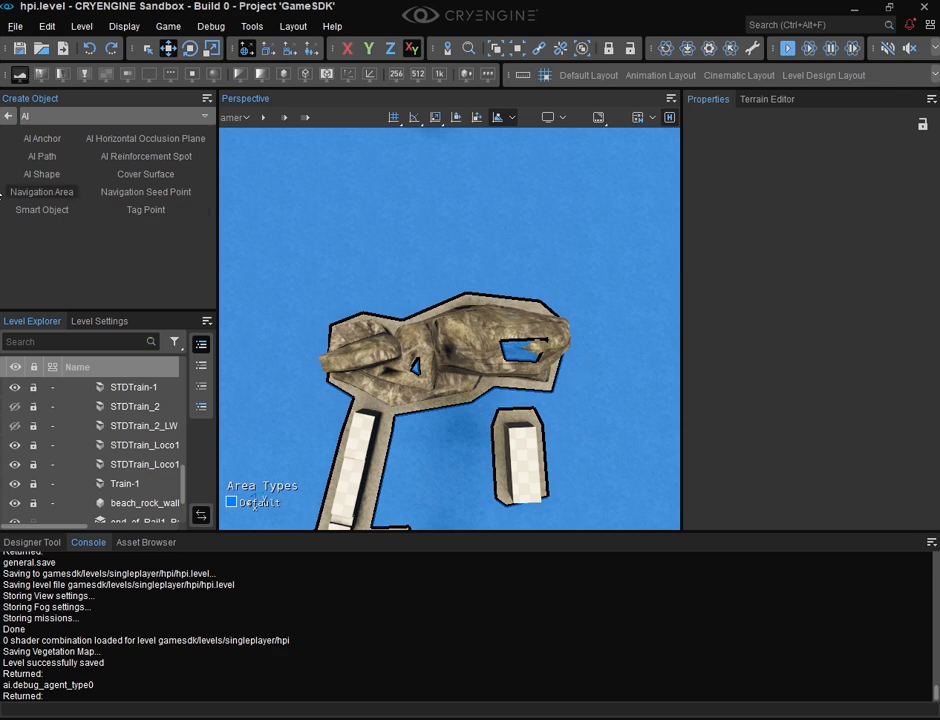
click(42, 192)
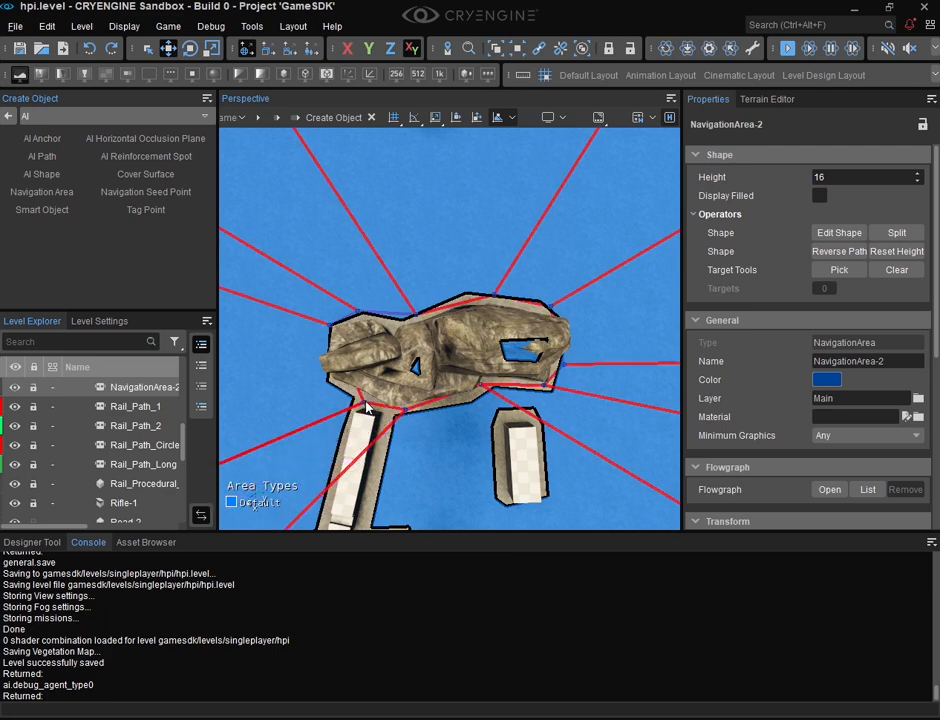
key(a)
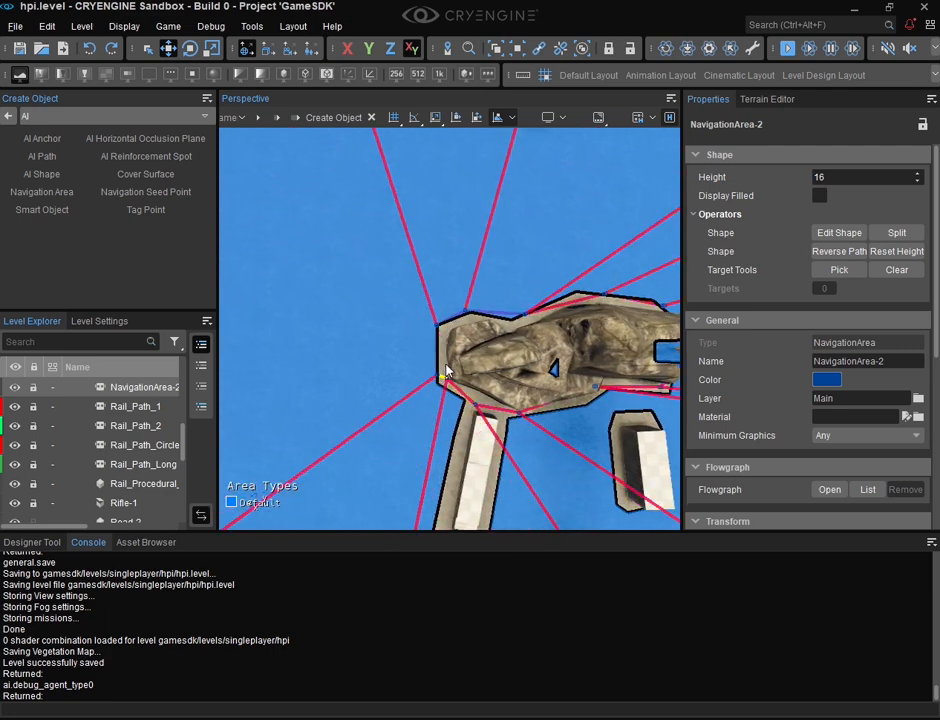
double_click(441, 362)
Place a navigation seed point at the foot of the rock, near the corner of the new navigation area.
right_drag(405, 406, 455, 420)
key(w)
key(s)
key(w)
key(w)
key(s)
key(w)
key(w)
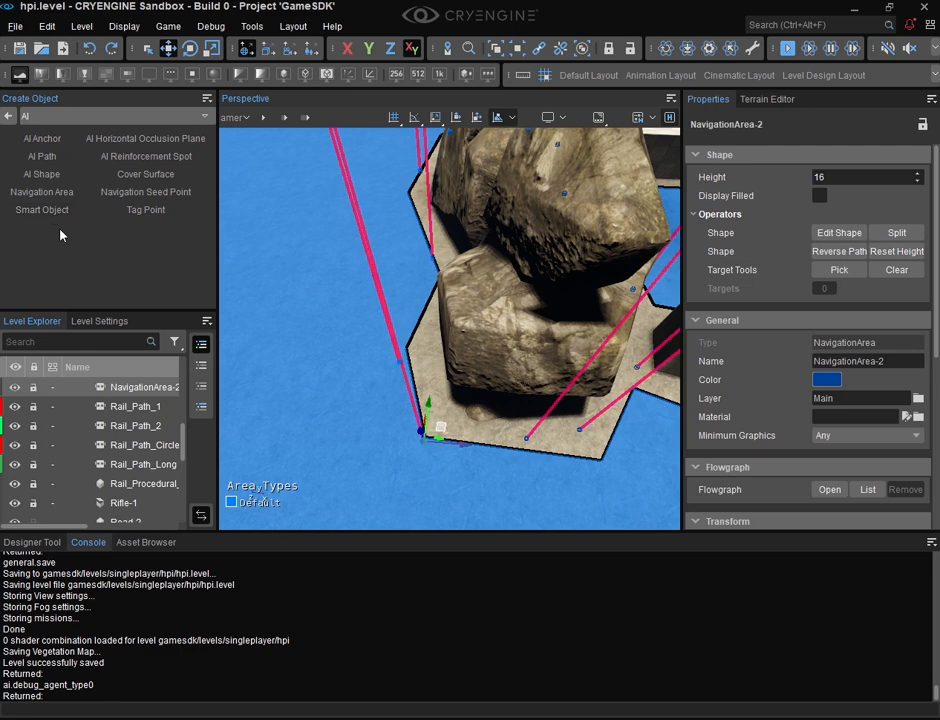
click(146, 191)
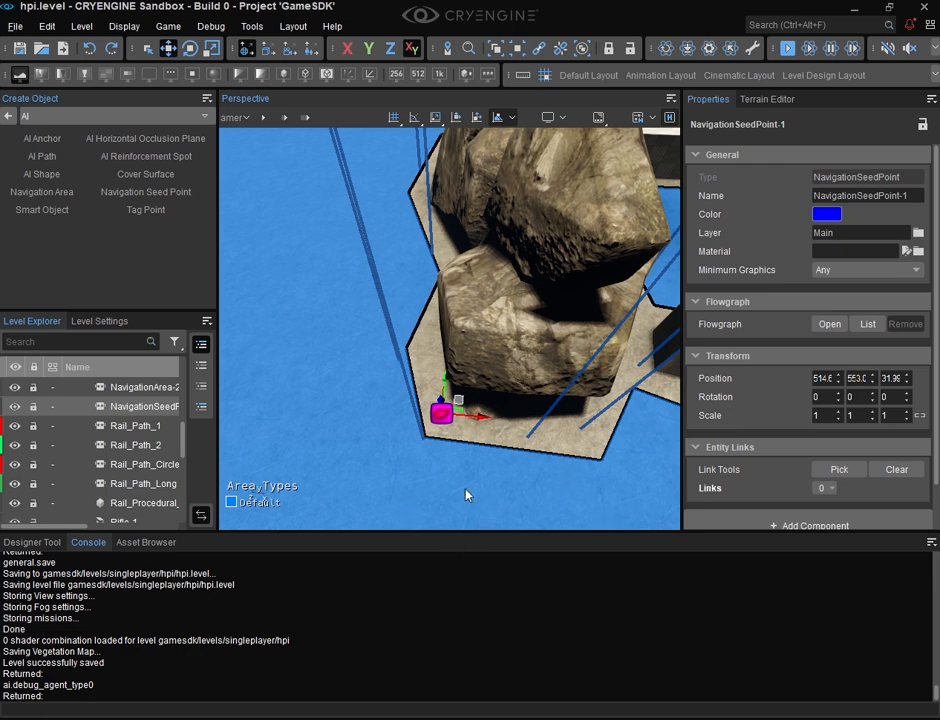
Enable Exclusion on the navigation area around the rock and save the level.
click(516, 455)
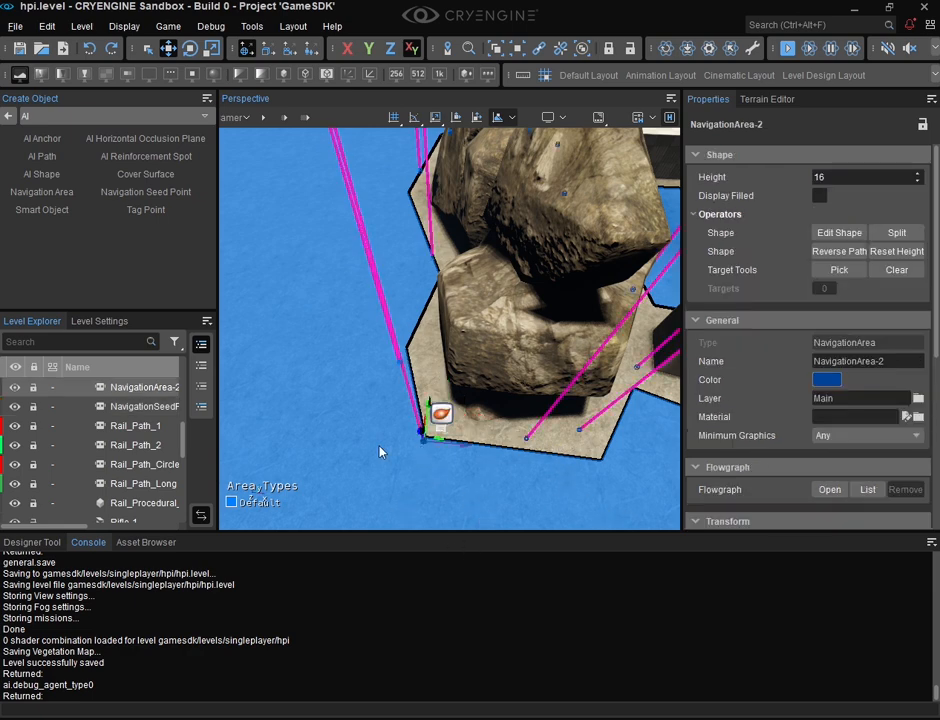
scroll(781, 382, down, 5)
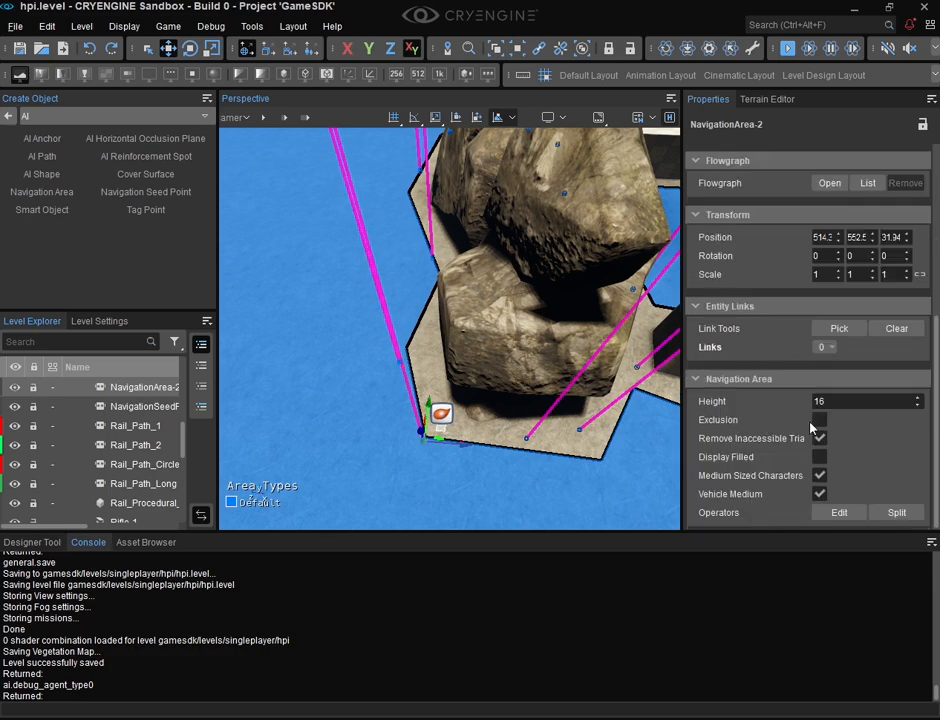
mouse_move(530, 432)
right_down()
mouse_move(520, 270)
mouse_move(480, 425)
mouse_move(440, 415)
mouse_move(500, 412)
mouse_move(520, 425)
mouse_move(540, 418)
right_up()
key(s)
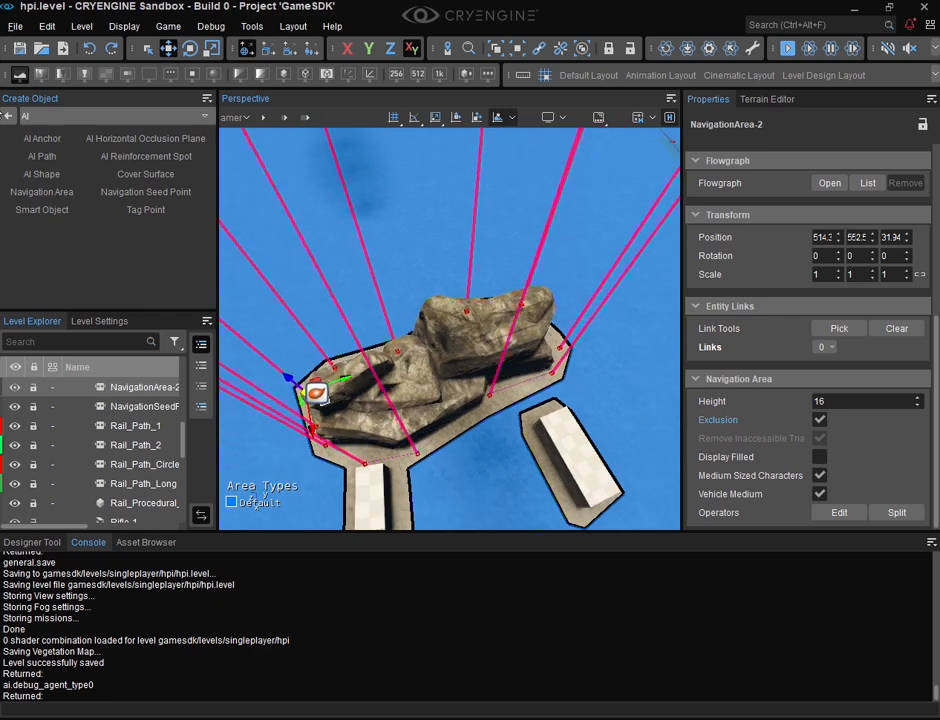
key(ctrl+s)
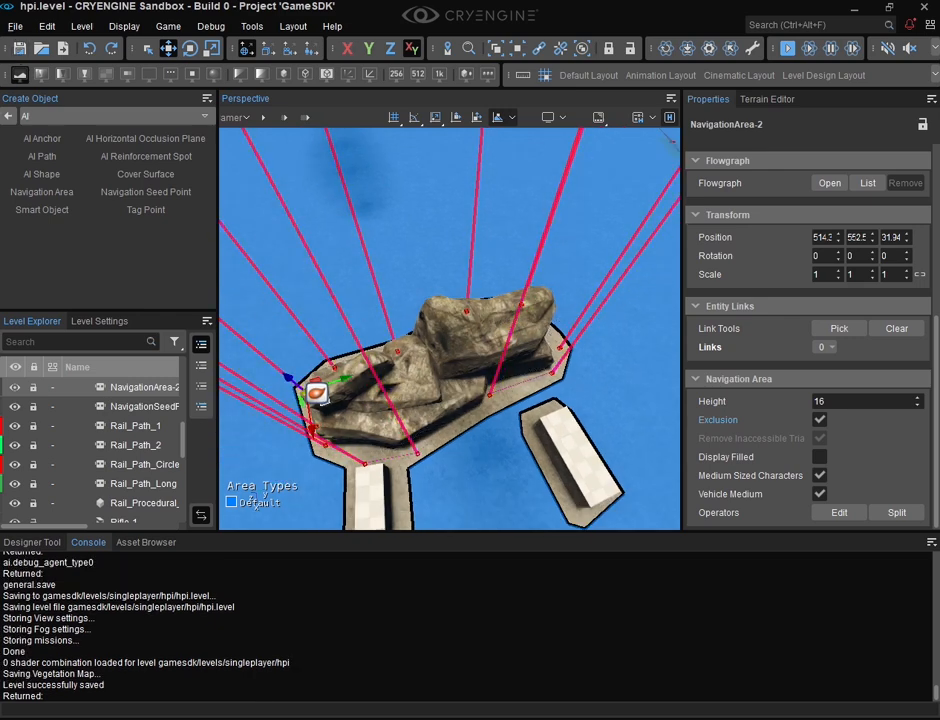
Place an AI cover surface on the ground beside the standalone block near the rock.
right_drag(450, 330, 475, 452)
key(w)
key(w)
key(w)
key(s)
key(w)
key(s)
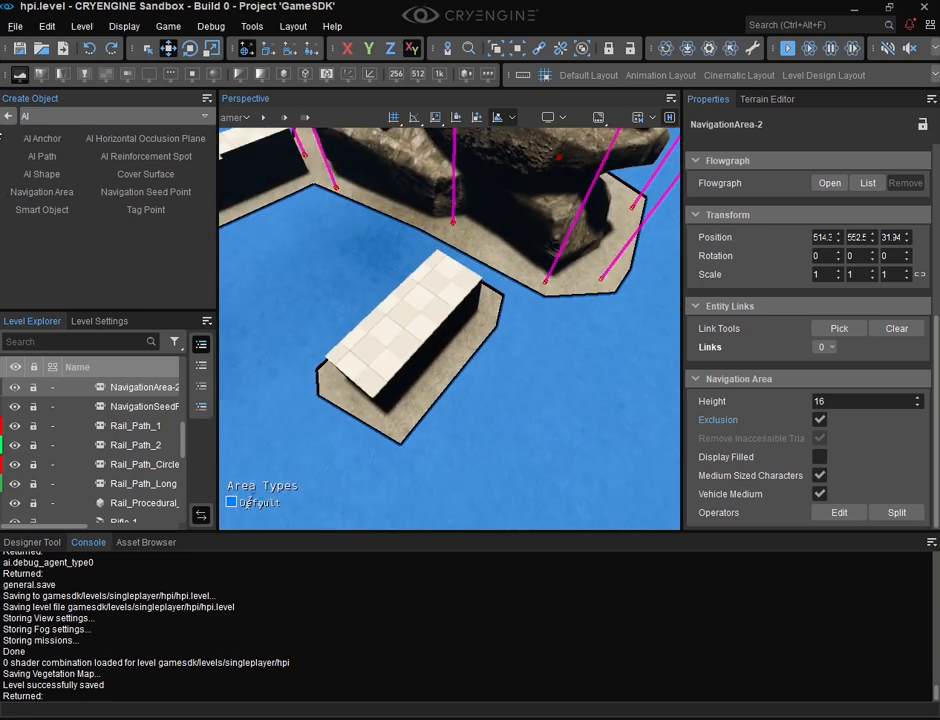
click(145, 174)
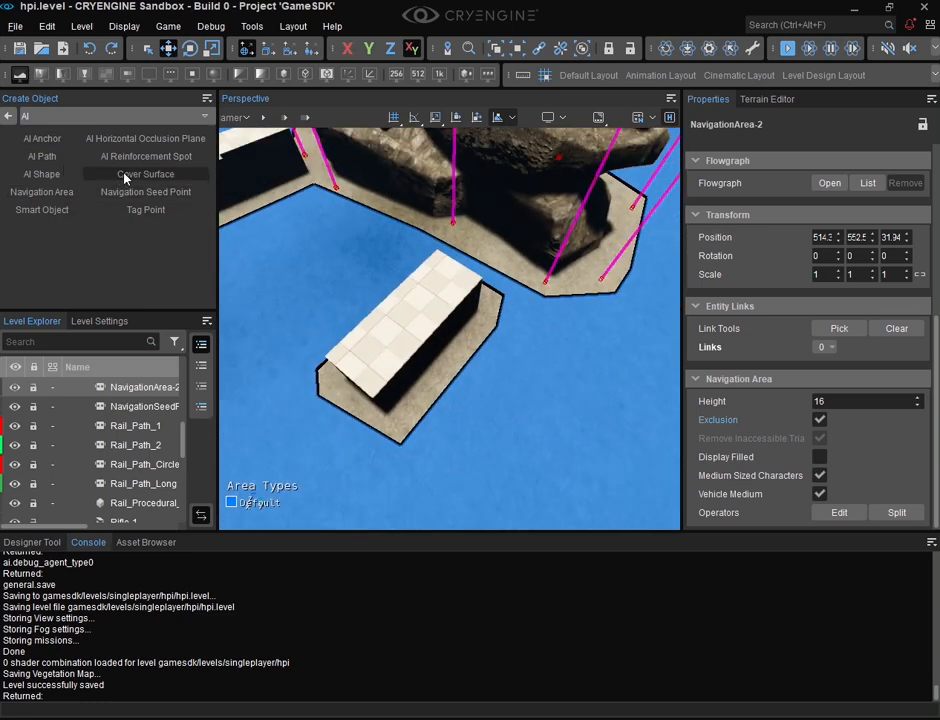
click(308, 250)
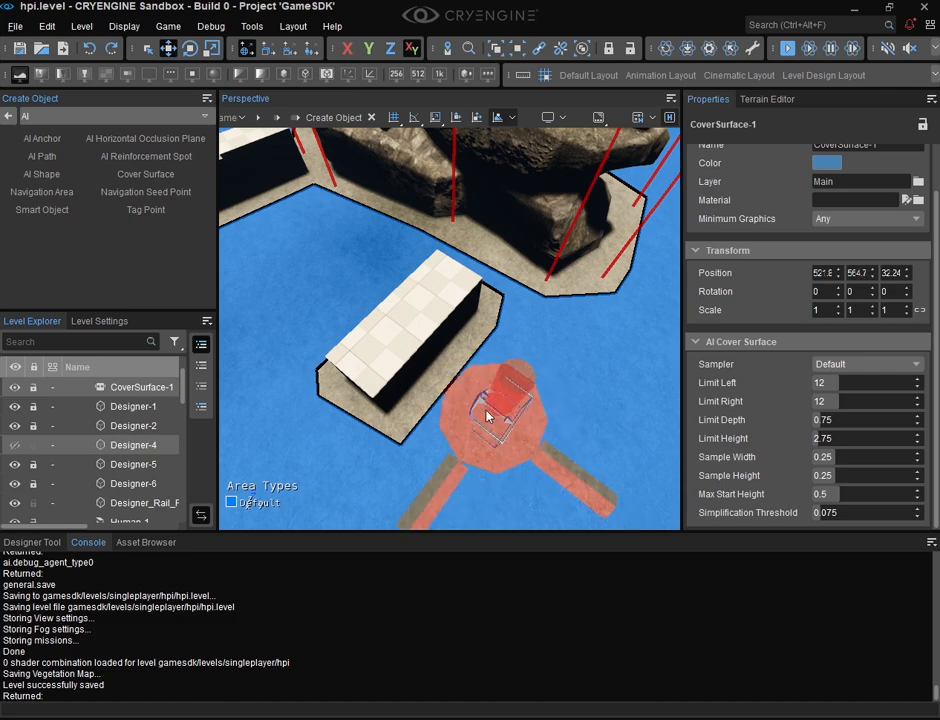
click(490, 385)
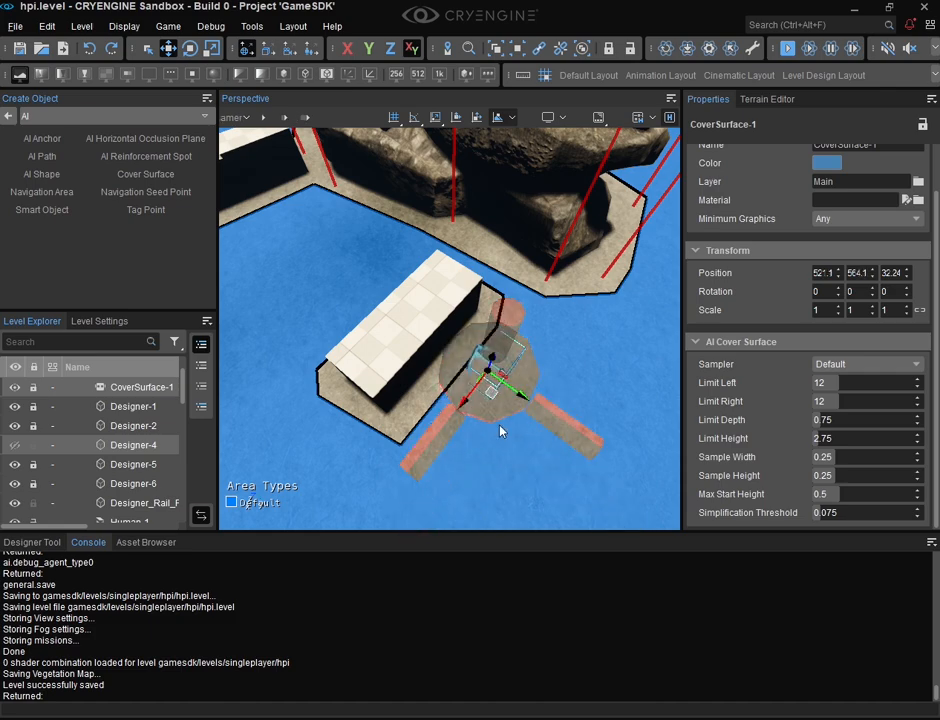
Move the cover surface along the Y axis closer to the standalone block, to a Y position of about 563.3.
right_drag(428, 474, 455, 460)
key(w)
key(s)
key(w)
key(s)
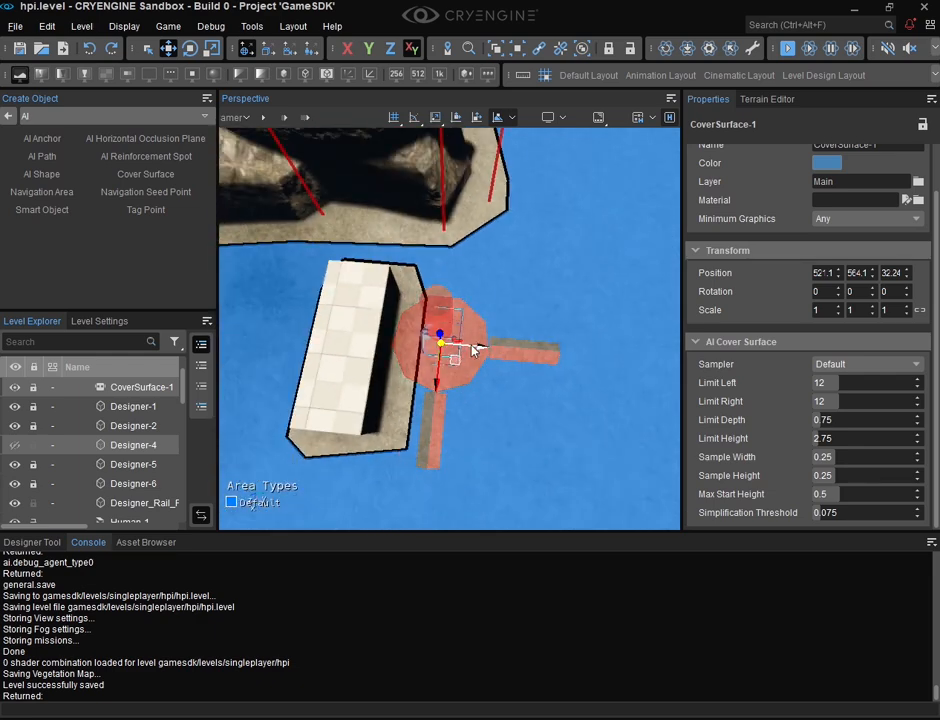
key(w)
right_drag(471, 408, 447, 382)
key(d)
key(w)
key(s)
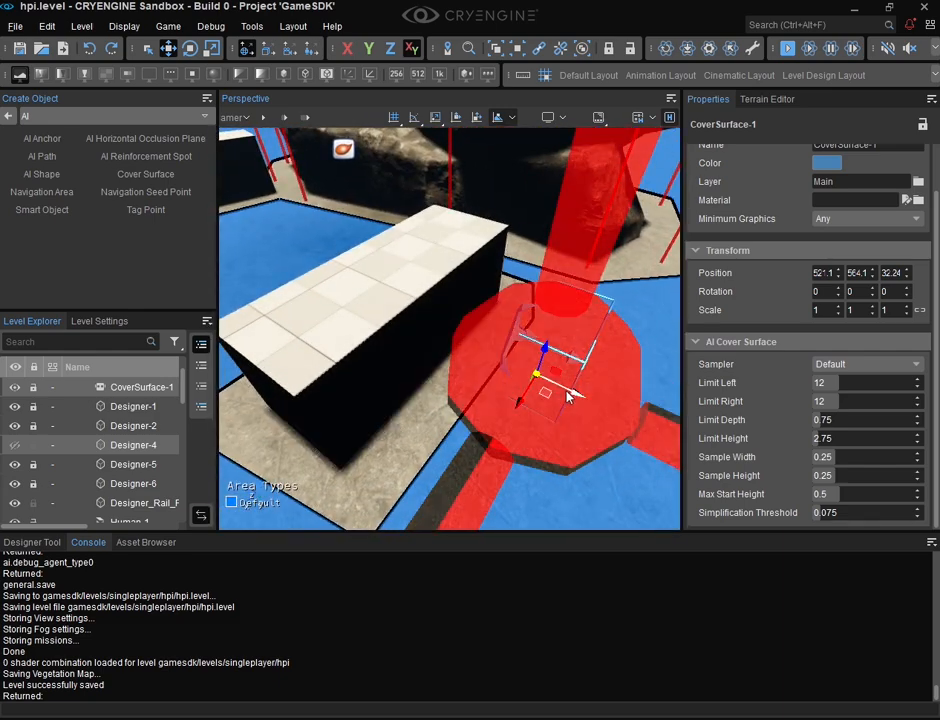
drag(552, 388, 508, 378)
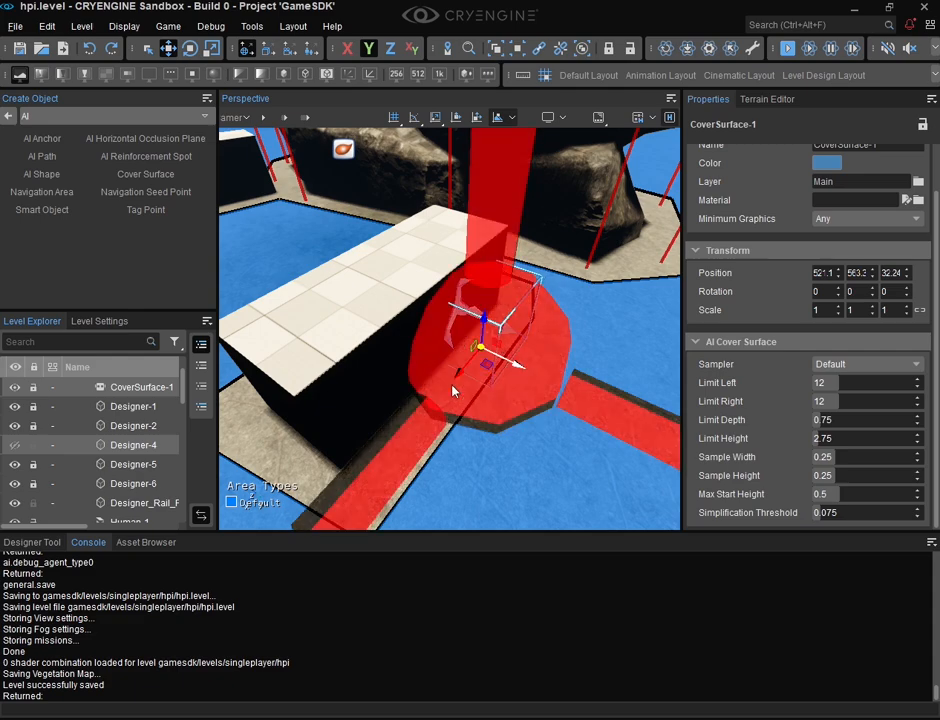
right_drag(453, 391, 497, 326)
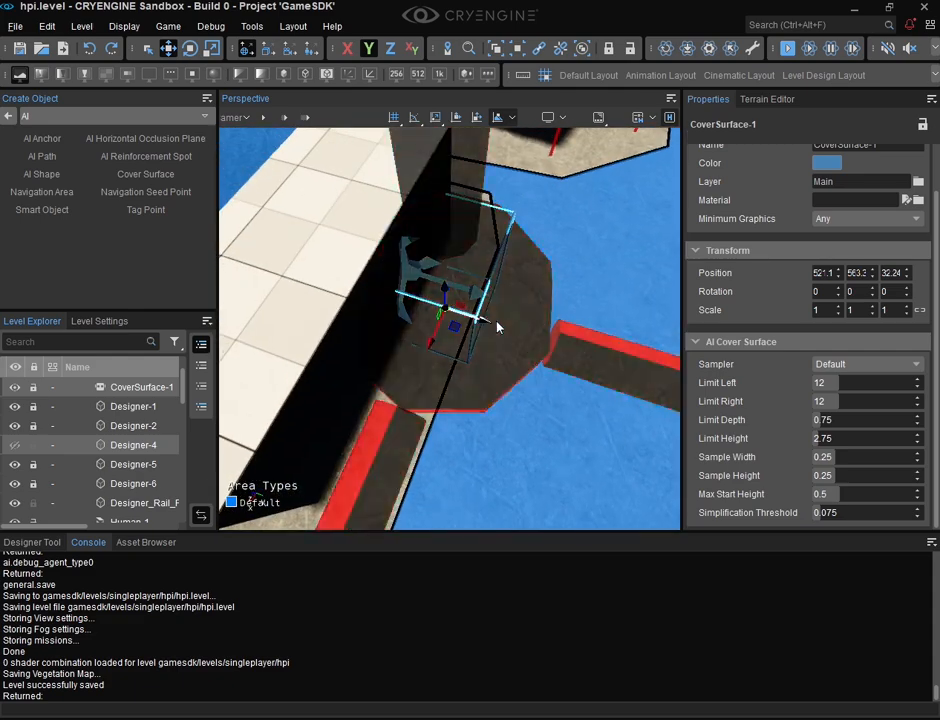
Move the cover surface in the XY plane along the standalone block, to about X 521.6, Y 563.5.
drag(472, 317, 468, 350)
key(w)
right_drag(468, 350, 447, 392)
key(s)
key(w)
key(s)
key(s)
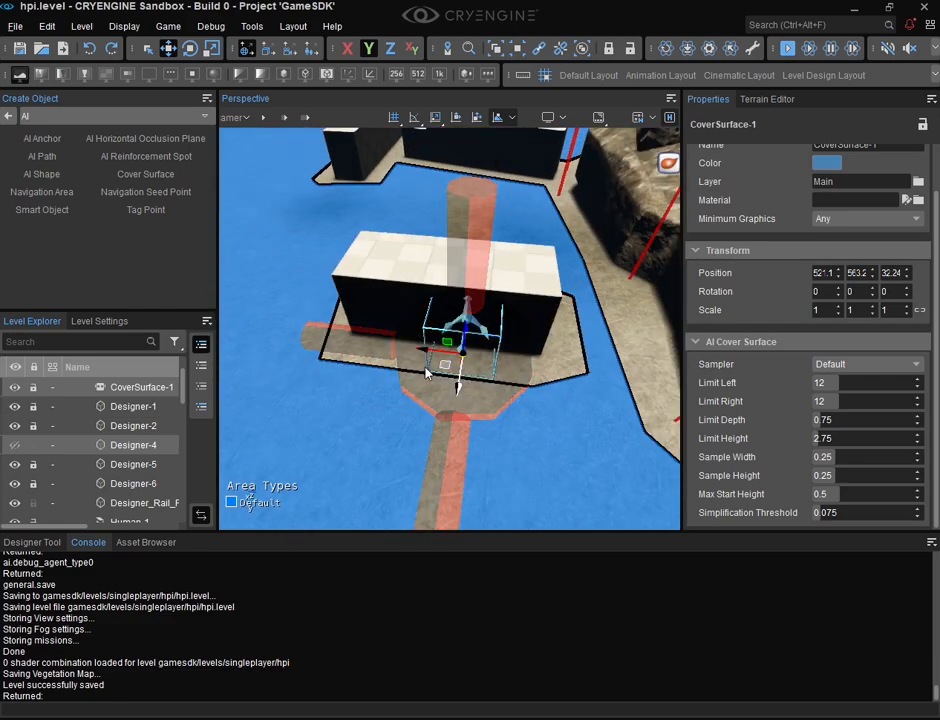
mouse_move(441, 373)
mouse_down()
mouse_move(381, 355)
mouse_move(414, 318)
mouse_move(420, 336)
mouse_move(424, 296)
mouse_move(420, 335)
mouse_move(399, 355)
mouse_move(420, 382)
mouse_move(522, 361)
mouse_move(563, 327)
mouse_move(295, 301)
mouse_move(338, 315)
mouse_move(305, 300)
mouse_move(426, 273)
mouse_move(422, 361)
mouse_move(407, 378)
mouse_up()
Set the custom Fast Rotate angle to 180 degrees.
click(47, 26)
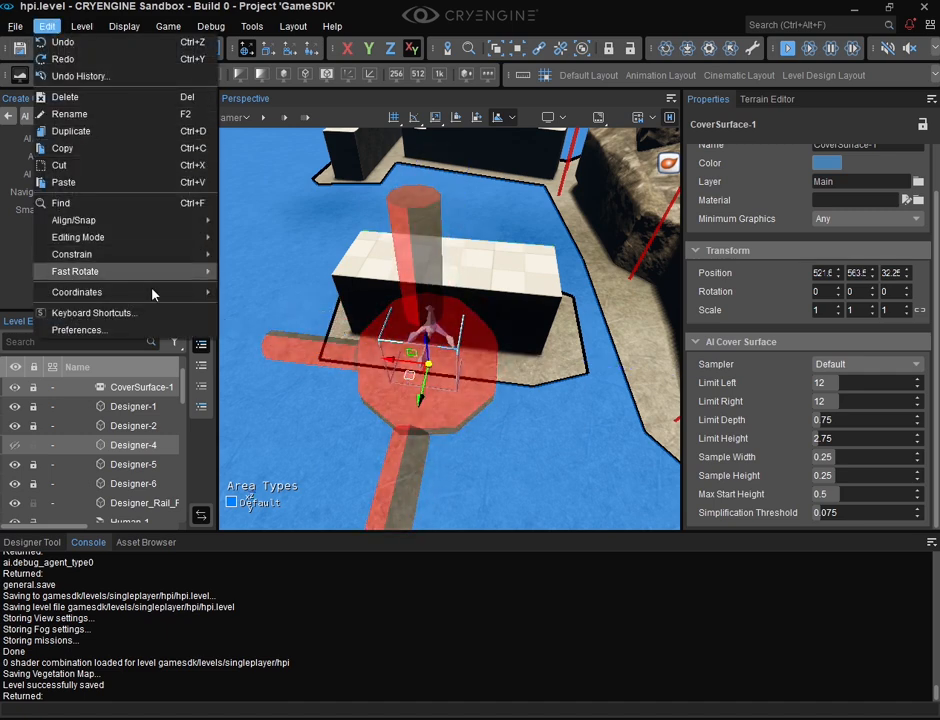
mouse_move(165, 273)
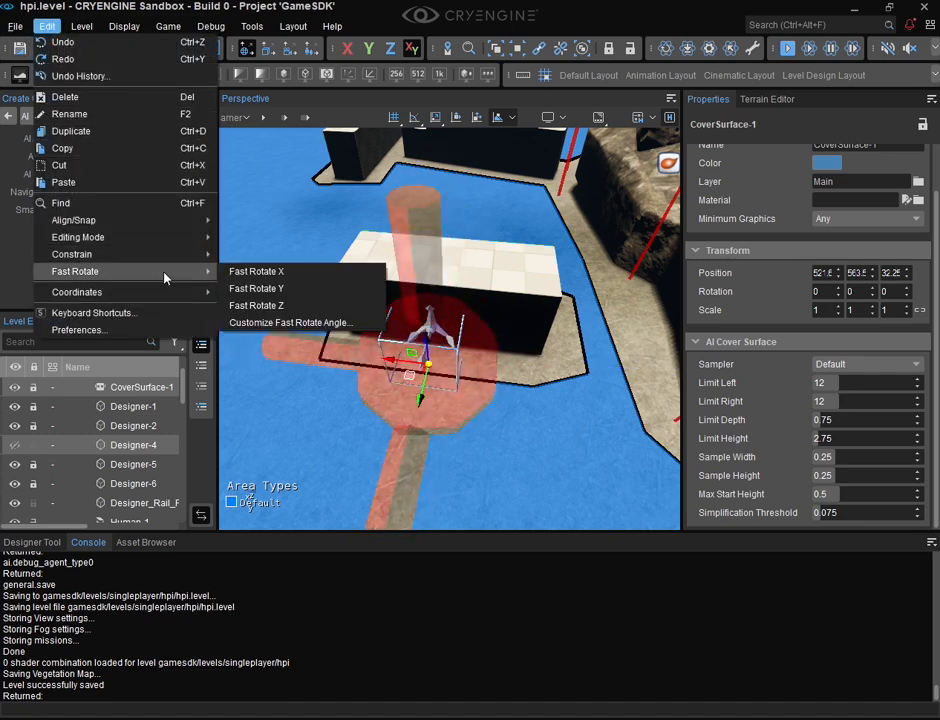
click(268, 324)
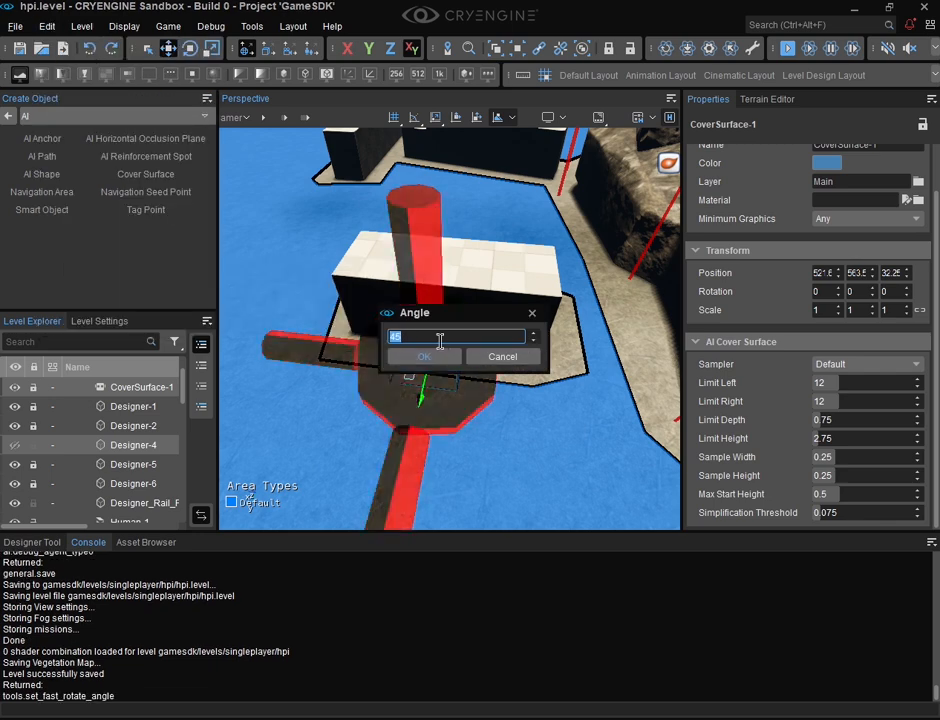
text(180)
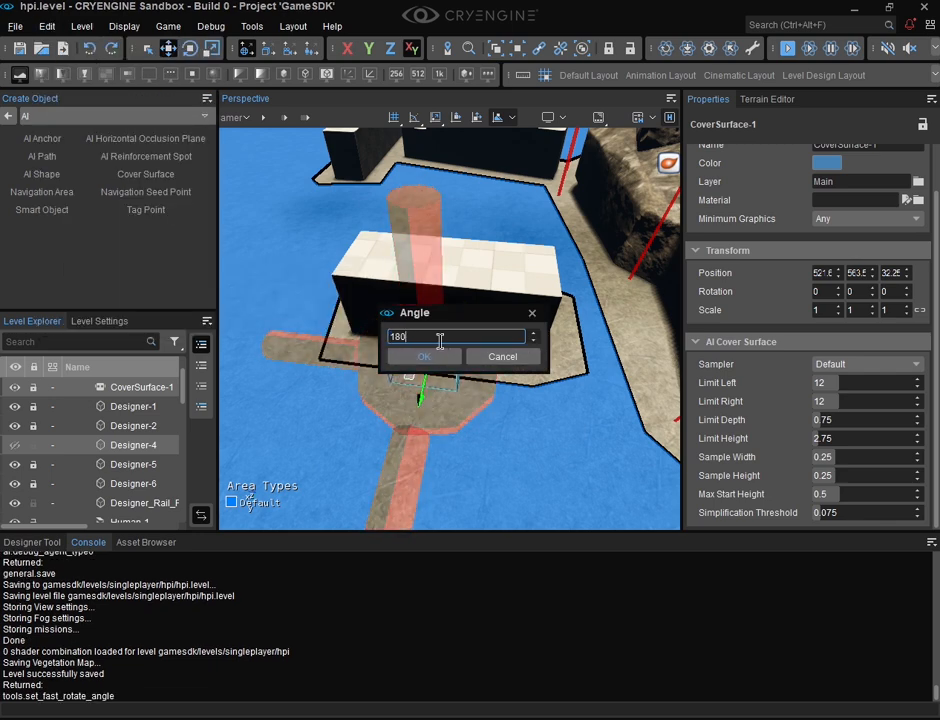
click(424, 356)
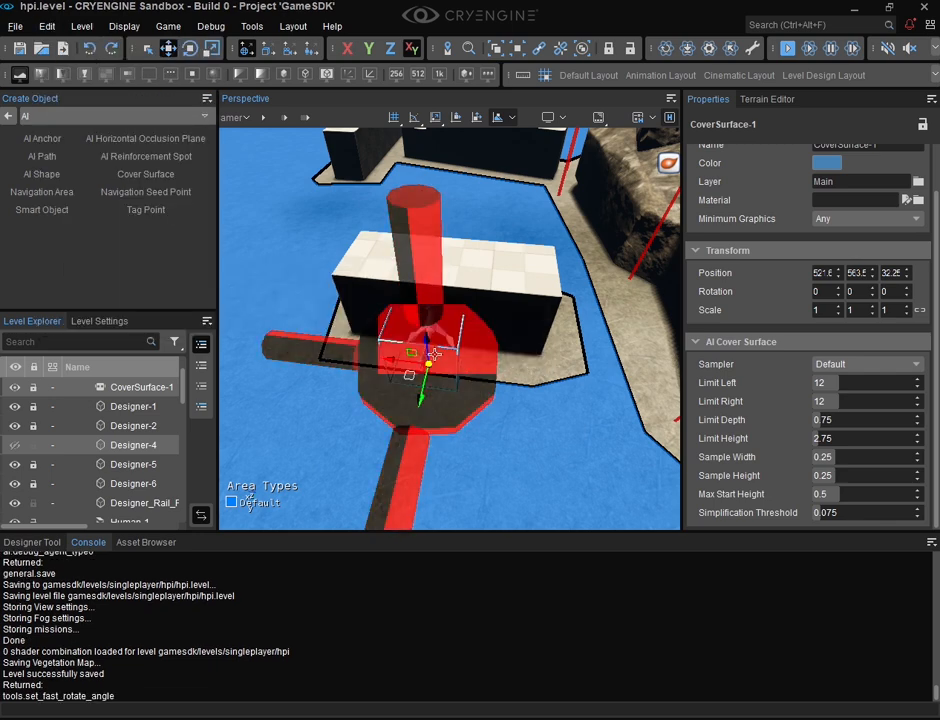
Fast-rotate the cover surface about the Z axis so it faces the standalone block.
click(47, 26)
mouse_move(138, 270)
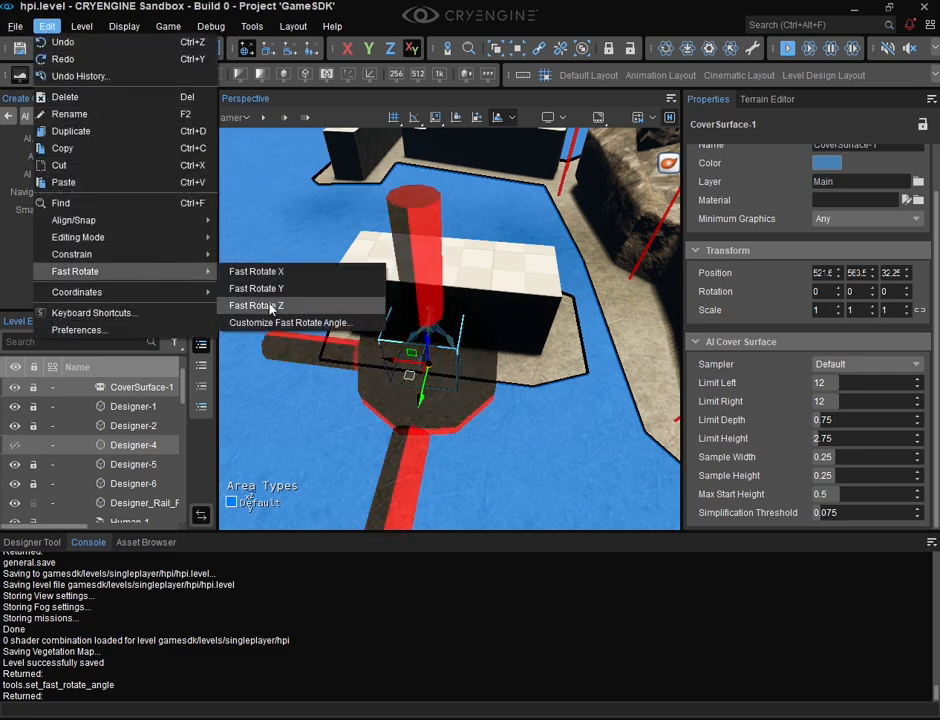
click(252, 305)
Move the cover surface along the X axis beside the standalone block, to an X position of about 521.2.
mouse_move(341, 406)
right_down()
mouse_move(475, 425)
mouse_move(500, 390)
mouse_move(334, 397)
right_up()
key(s)
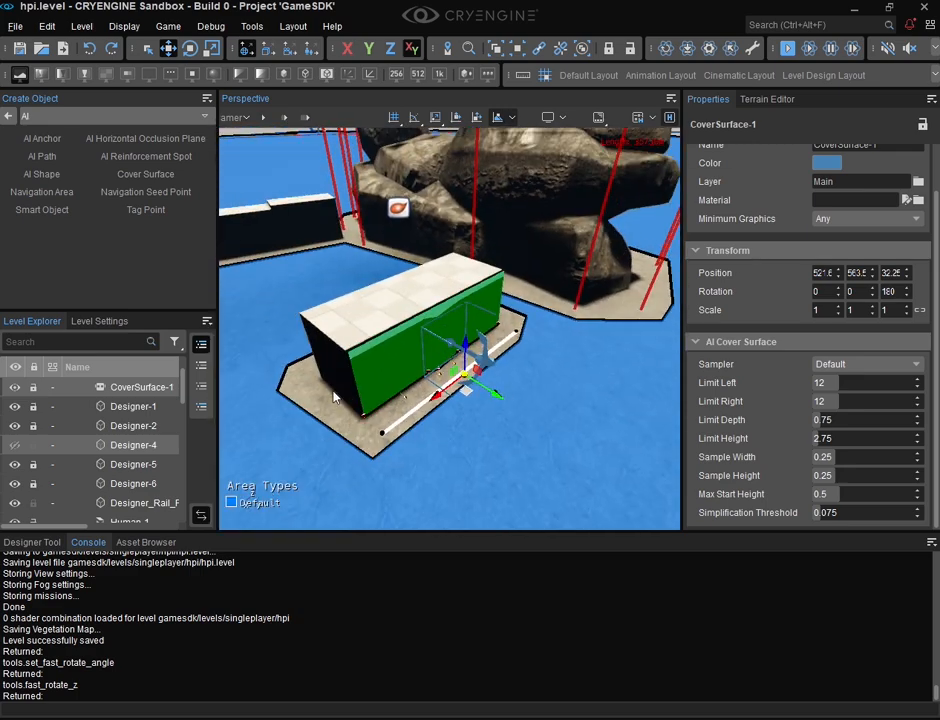
key(w)
right_drag(502, 396, 334, 415)
key(d)
key(d)
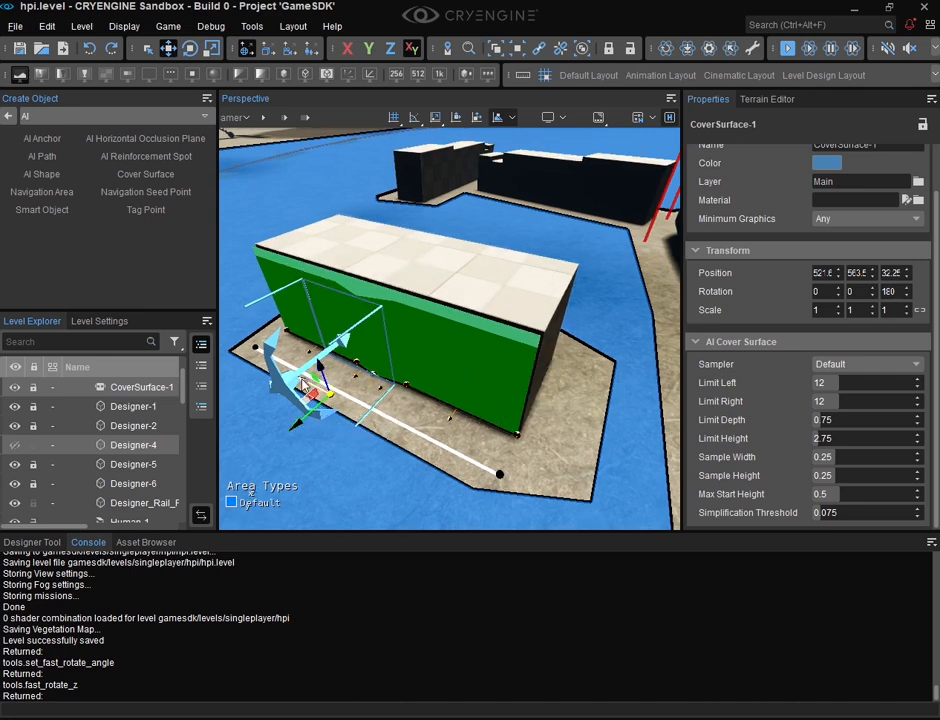
drag(308, 388, 288, 346)
key(a)
right_drag(288, 346, 594, 380)
key(s)
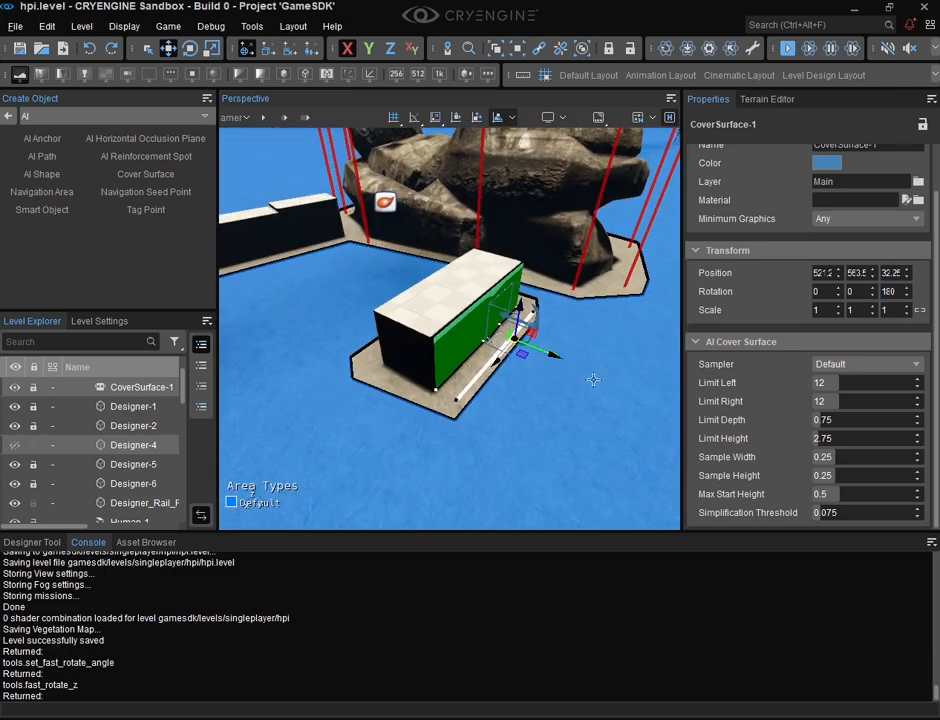
Place a second AI cover surface on the ground in front of the long stepped wall near the rock.
right_drag(437, 348, 590, 338)
key(a)
key(w)
key(s)
key(a)
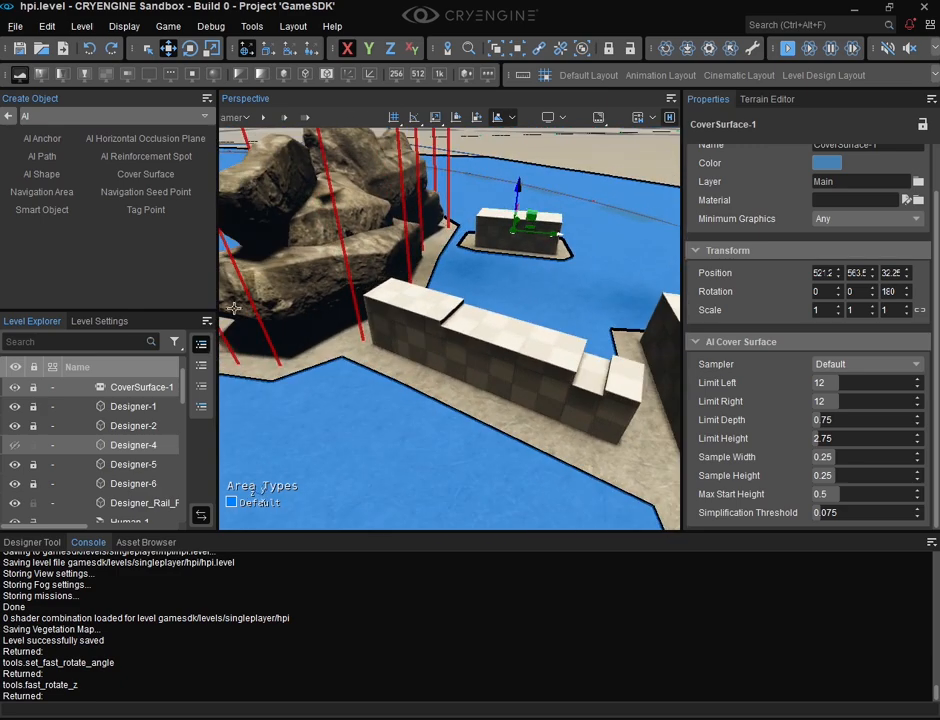
click(147, 175)
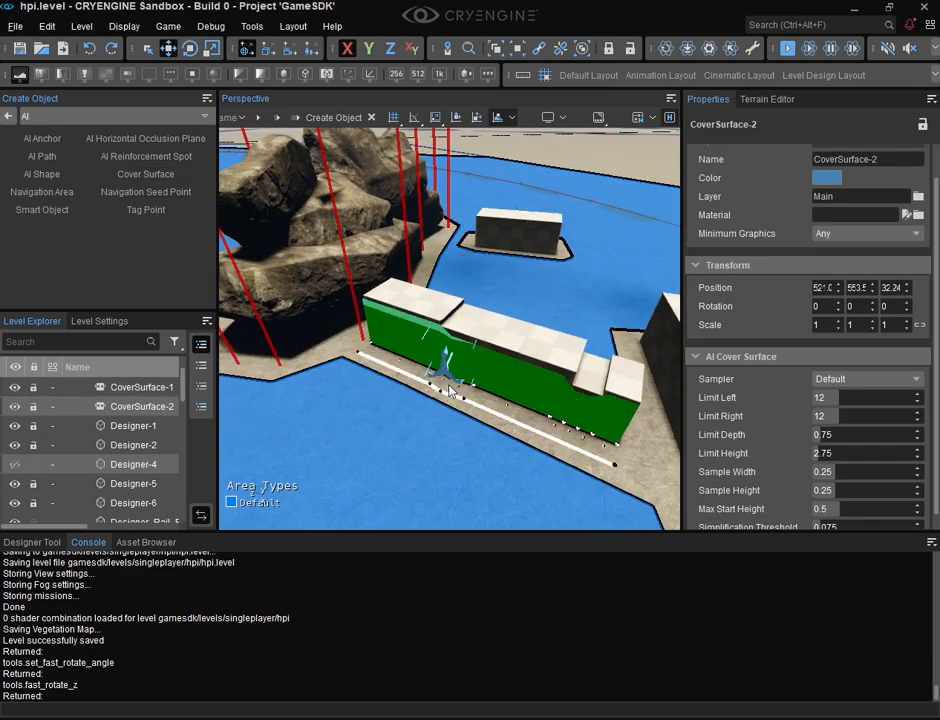
click(450, 390)
Check the second cover surface's coverage along the stepped wall and save the level.
key(a)
right_drag(450, 390, 427, 352)
key(w)
key(d)
key(s)
key(d)
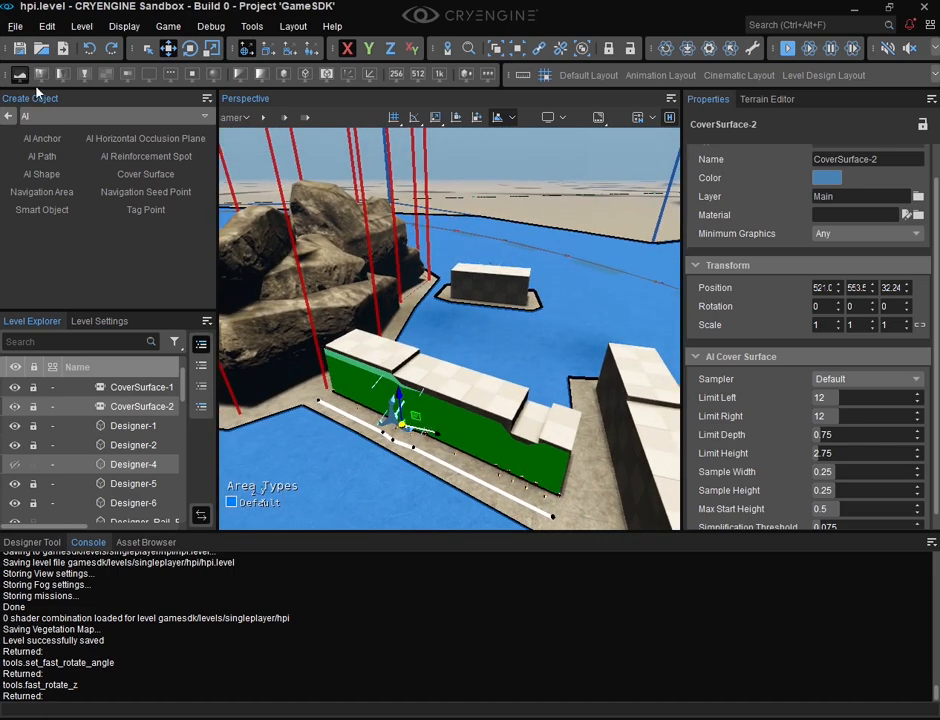
click(19, 50)
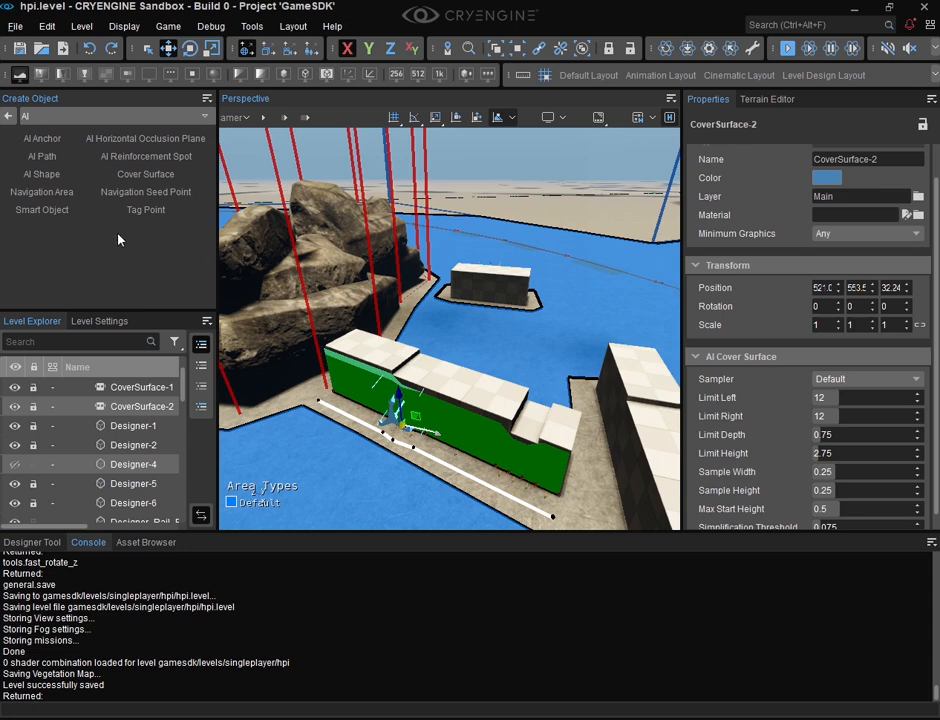
Draw an AI path about 12.81 m long on the ground around the rock's foot toward the stepped wall, and save the level.
click(45, 160)
key(s)
mouse_move(334, 478)
right_down()
mouse_move(372, 494)
mouse_move(366, 506)
mouse_move(388, 500)
mouse_move(360, 502)
mouse_move(334, 462)
right_up()
key(a)
key(w)
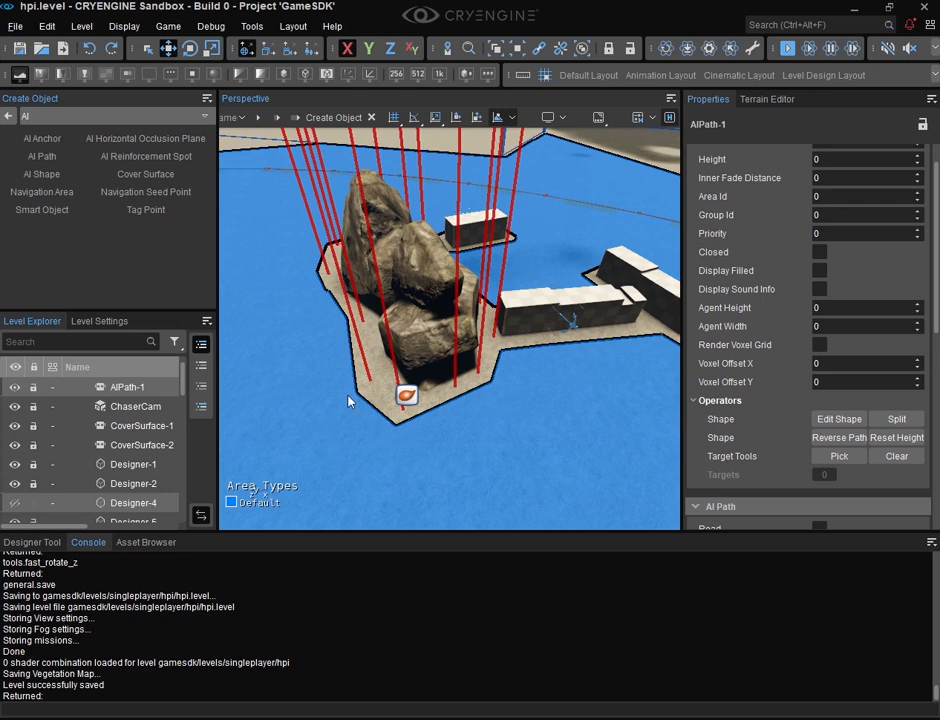
click(319, 407)
click(431, 461)
double_click(598, 344)
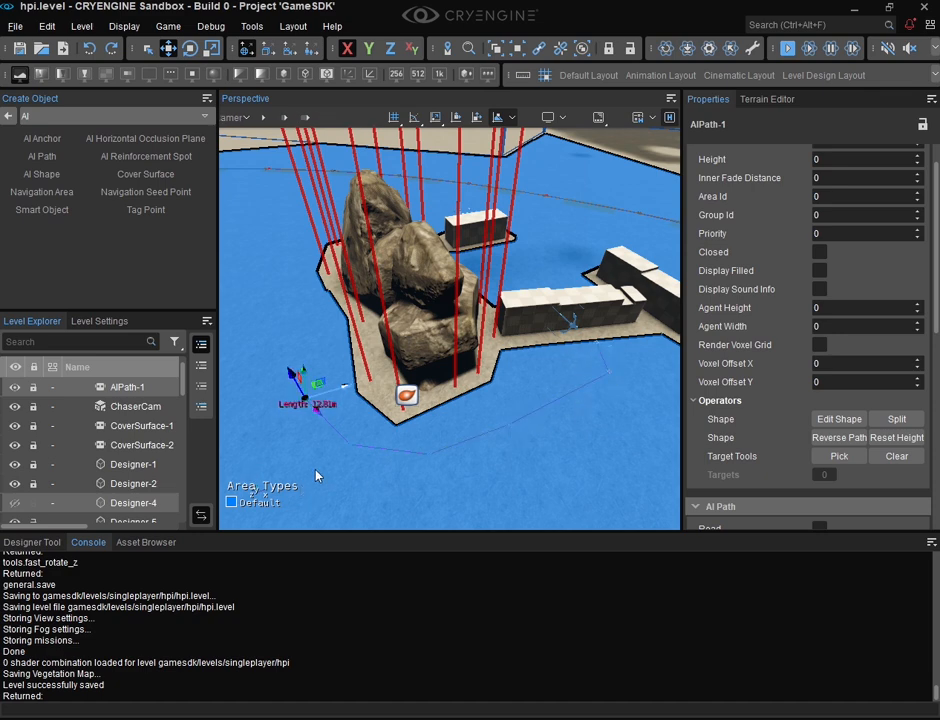
mouse_move(598, 344)
right_down()
mouse_move(650, 350)
mouse_move(540, 365)
mouse_move(610, 350)
right_up()
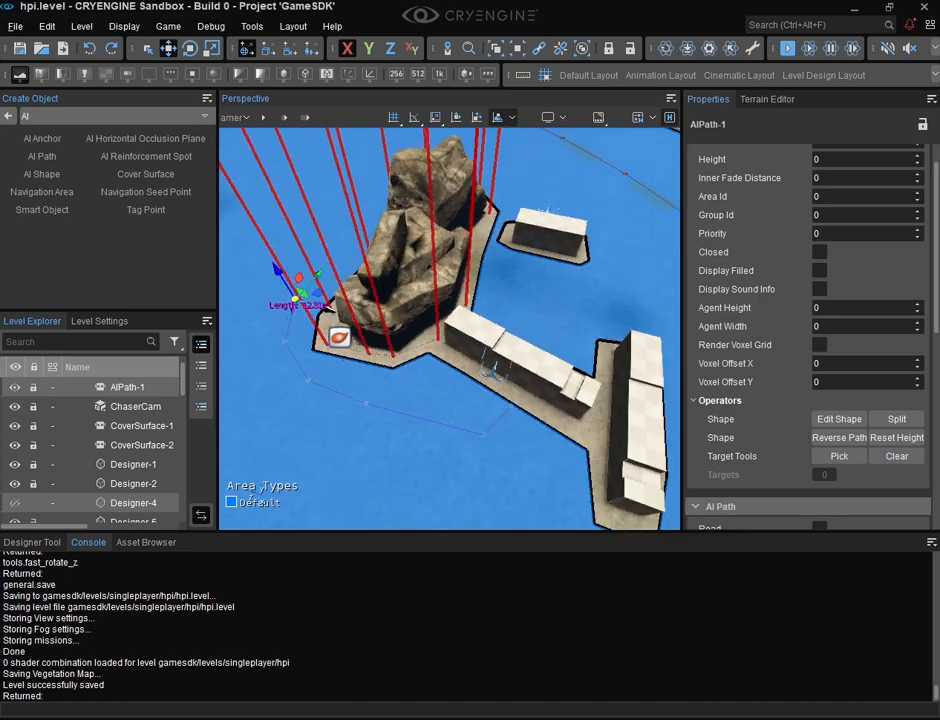
click(18, 48)
Place a Human AI character from the legacy entities on the navigable ground beside the standalone block's cover surface.
mouse_move(357, 445)
right_down()
mouse_move(390, 385)
mouse_move(430, 382)
mouse_move(290, 440)
mouse_move(305, 438)
mouse_move(302, 430)
mouse_move(345, 465)
mouse_move(352, 458)
right_up()
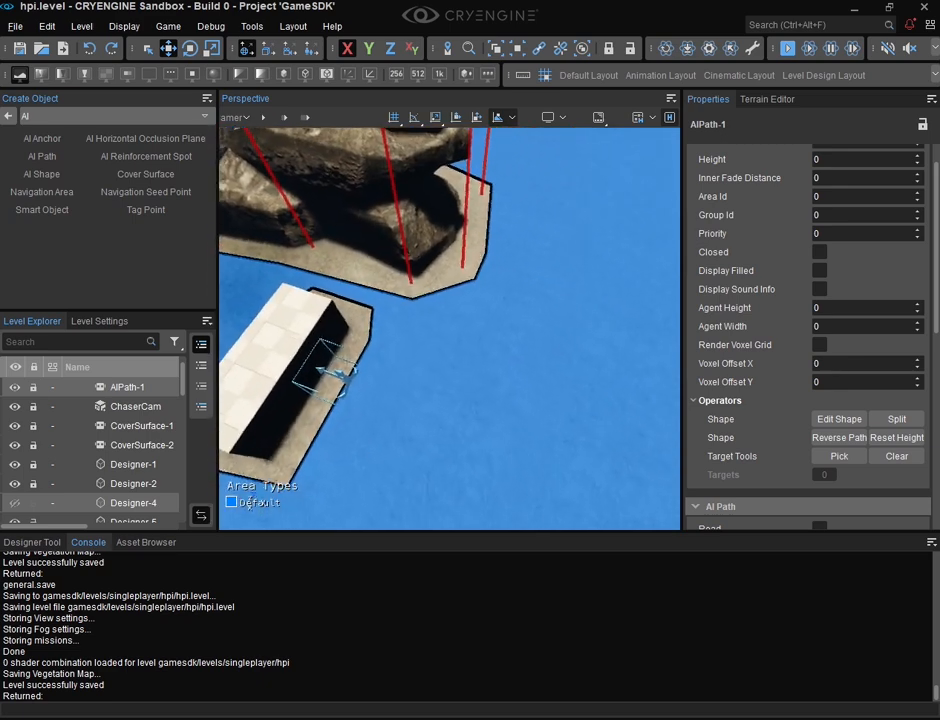
right_drag(605, 407, 612, 404)
click(8, 116)
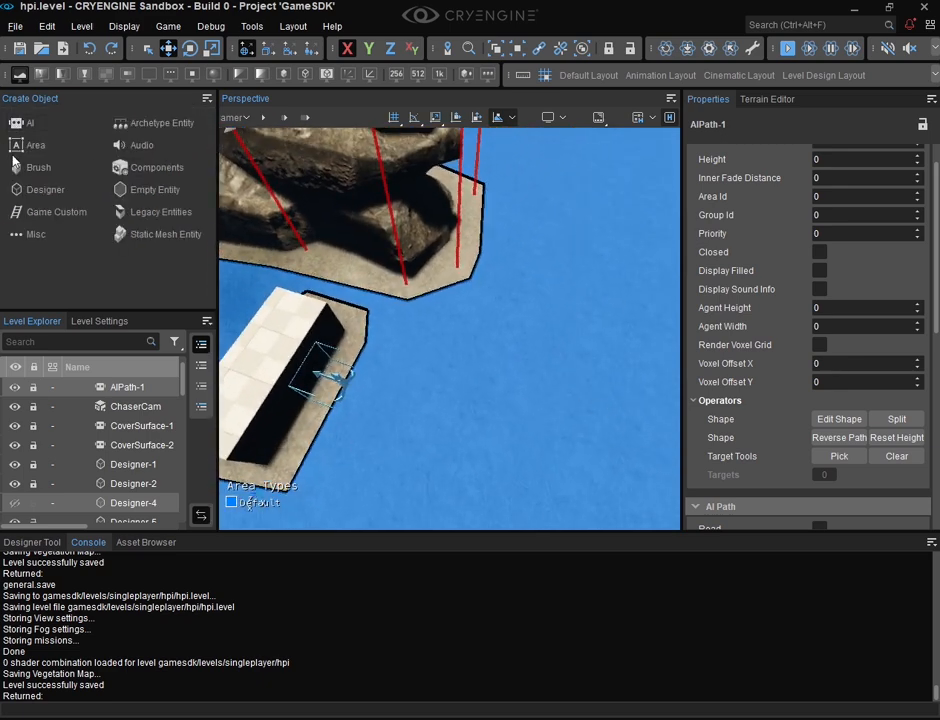
click(145, 212)
double_click(18, 183)
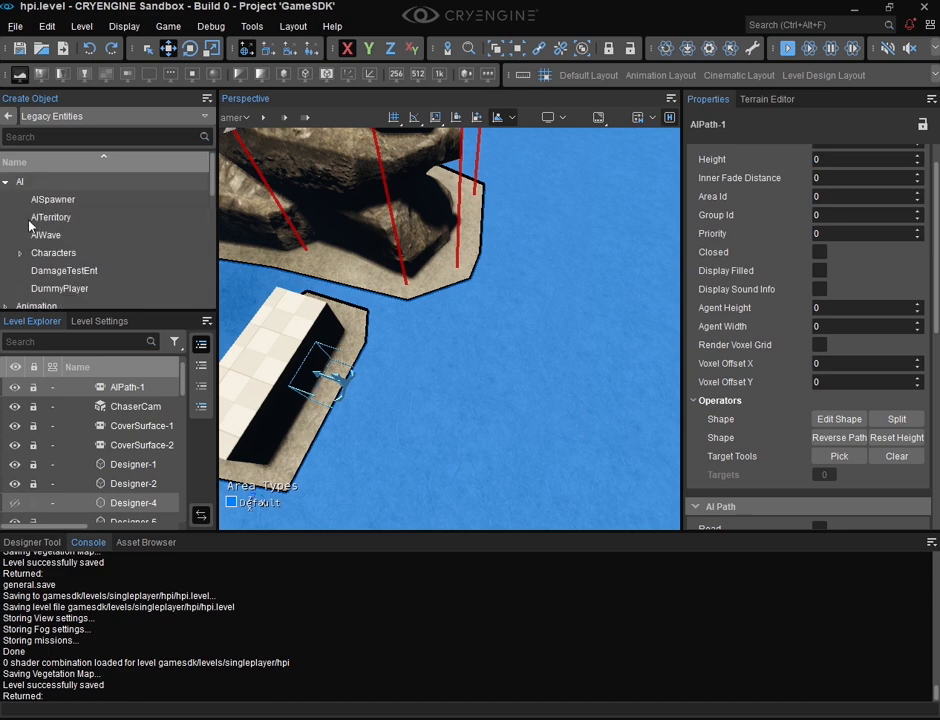
click(20, 255)
click(60, 271)
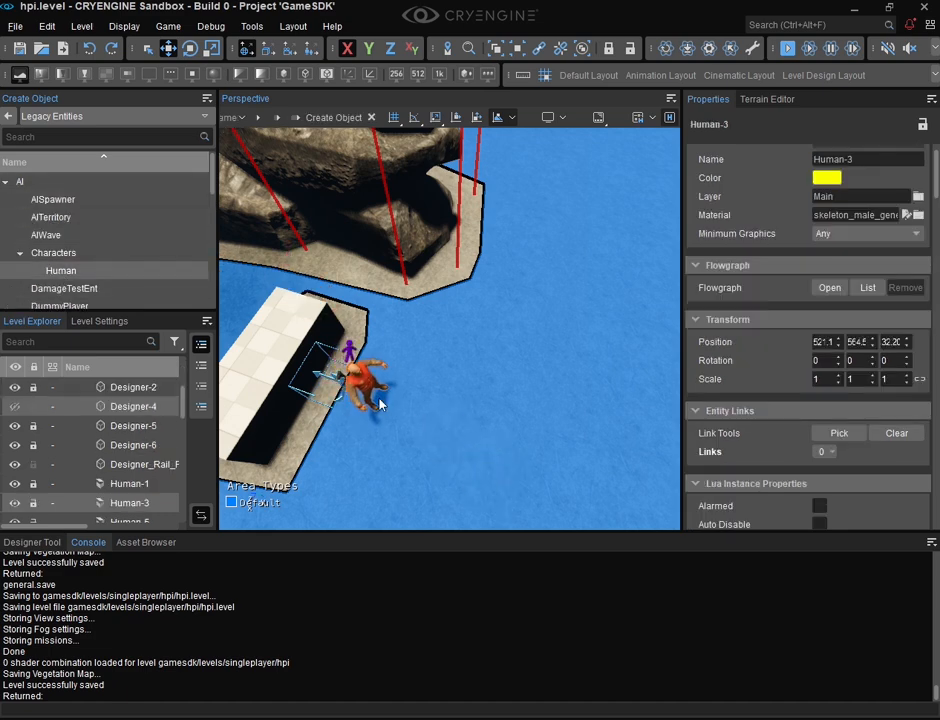
click(385, 398)
Review the placed character's Lua properties and the available Equipment Pack options, keeping the character selected.
right_drag(385, 397, 325, 365)
key(s)
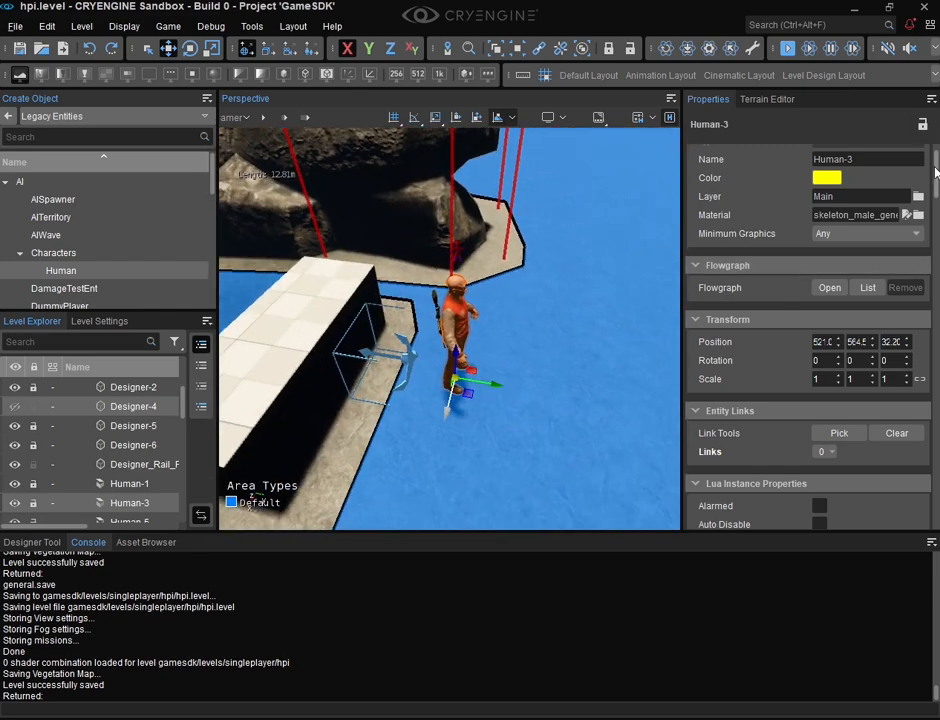
drag(937, 168, 933, 336)
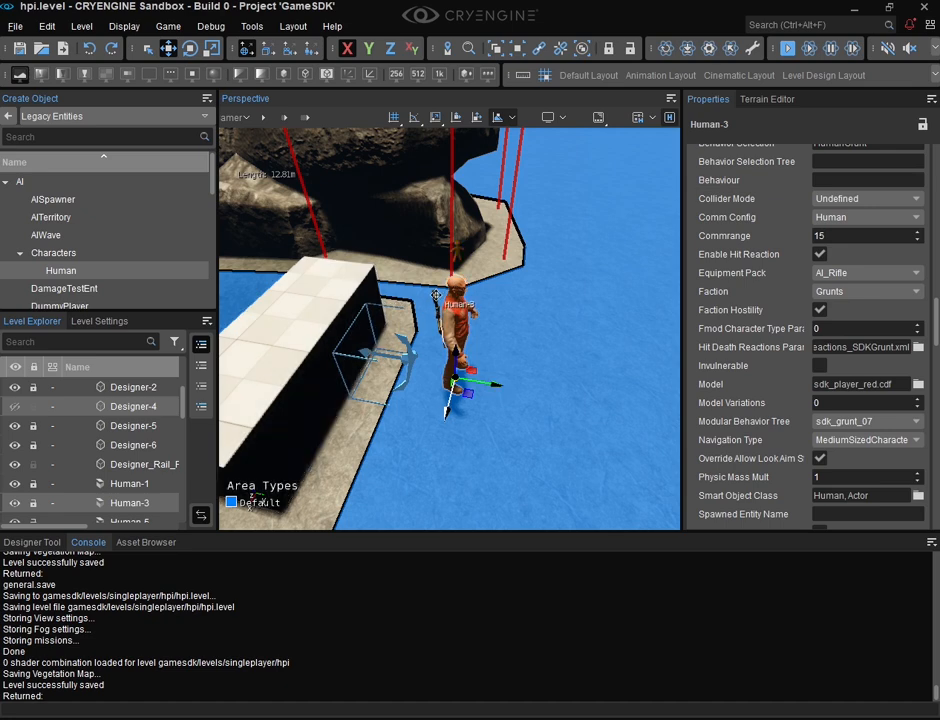
click(866, 275)
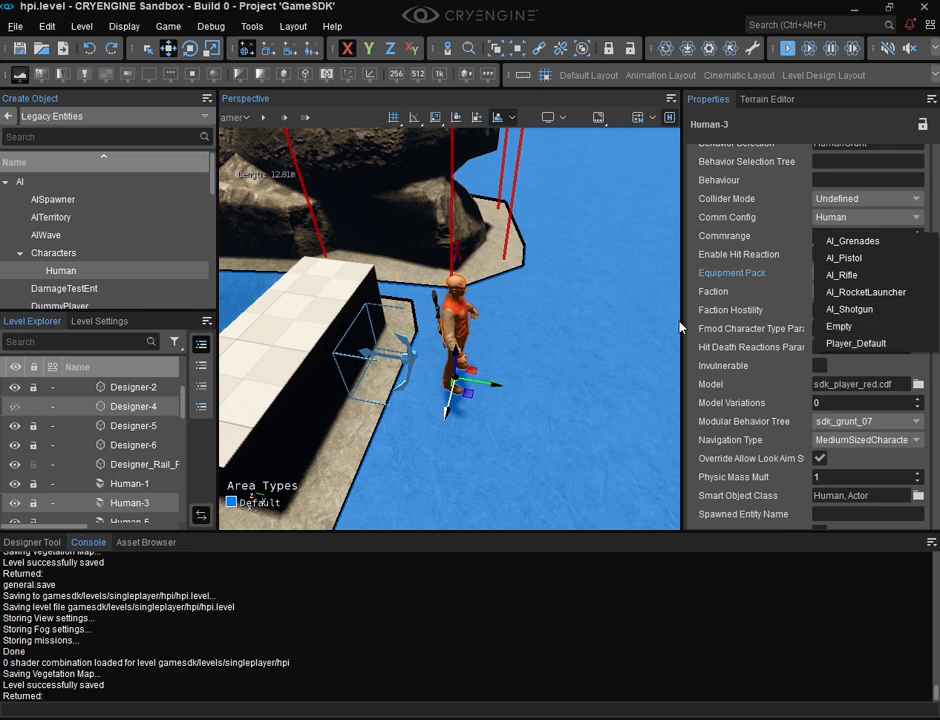
click(641, 361)
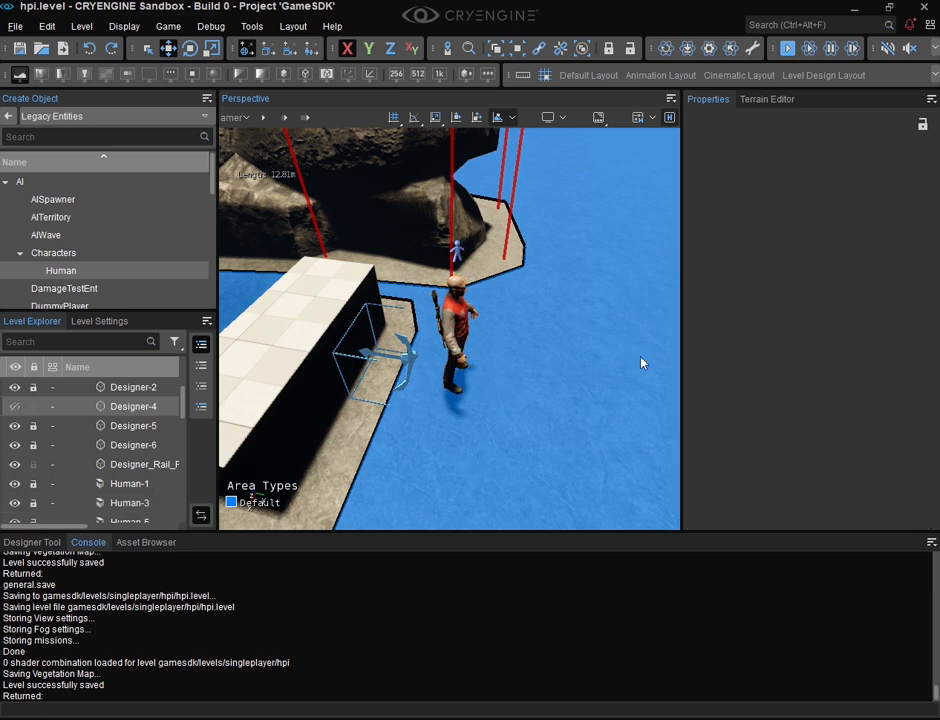
click(451, 339)
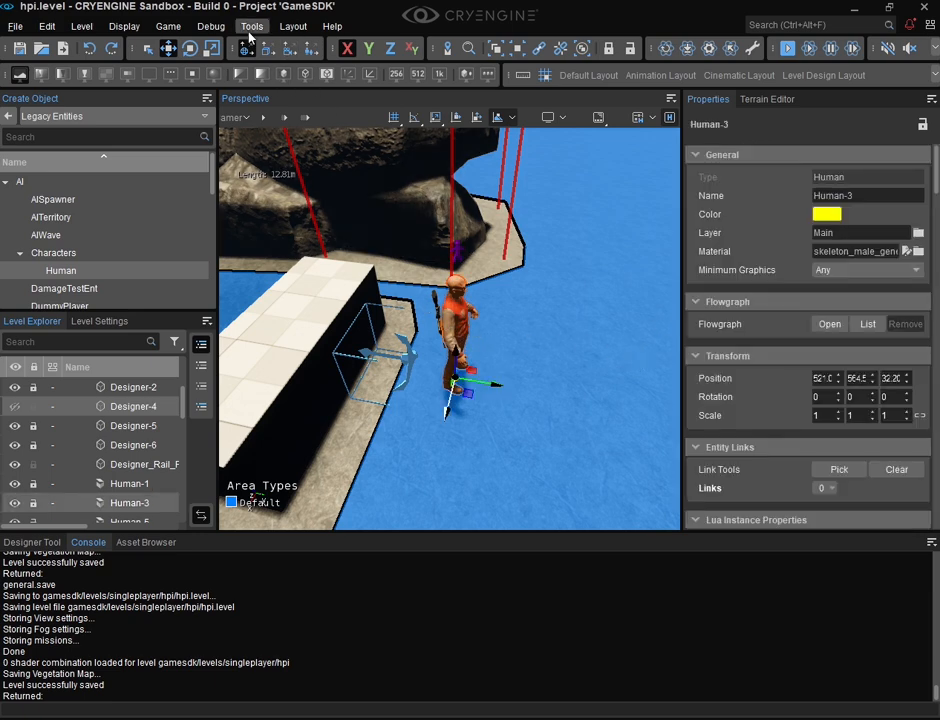
Open the Equip Pack Editor and look through the available equipment for the Player_Default pack.
click(251, 27)
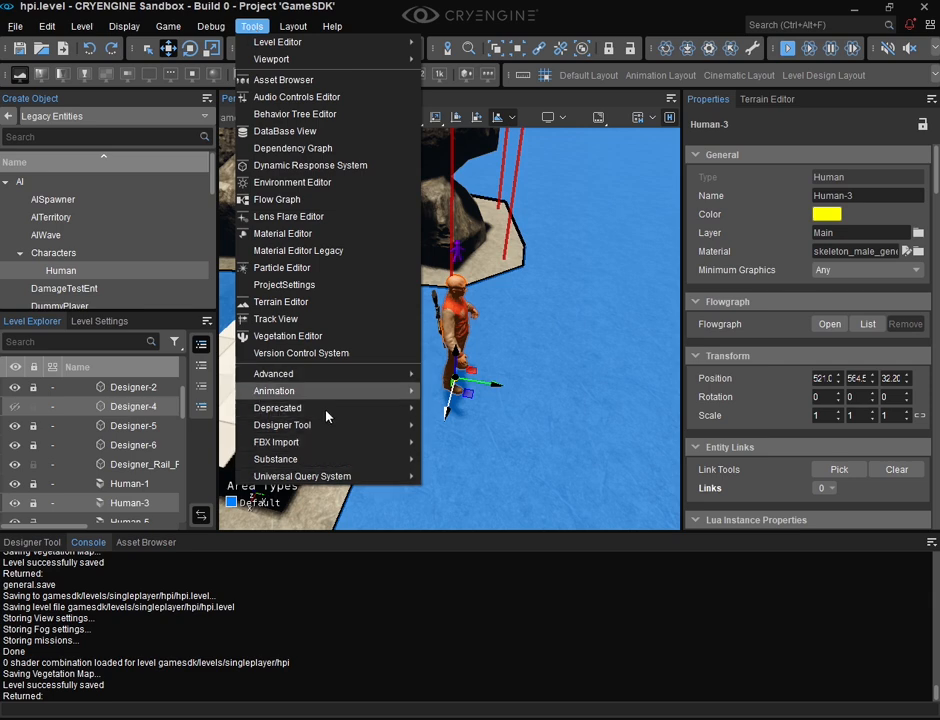
mouse_move(300, 408)
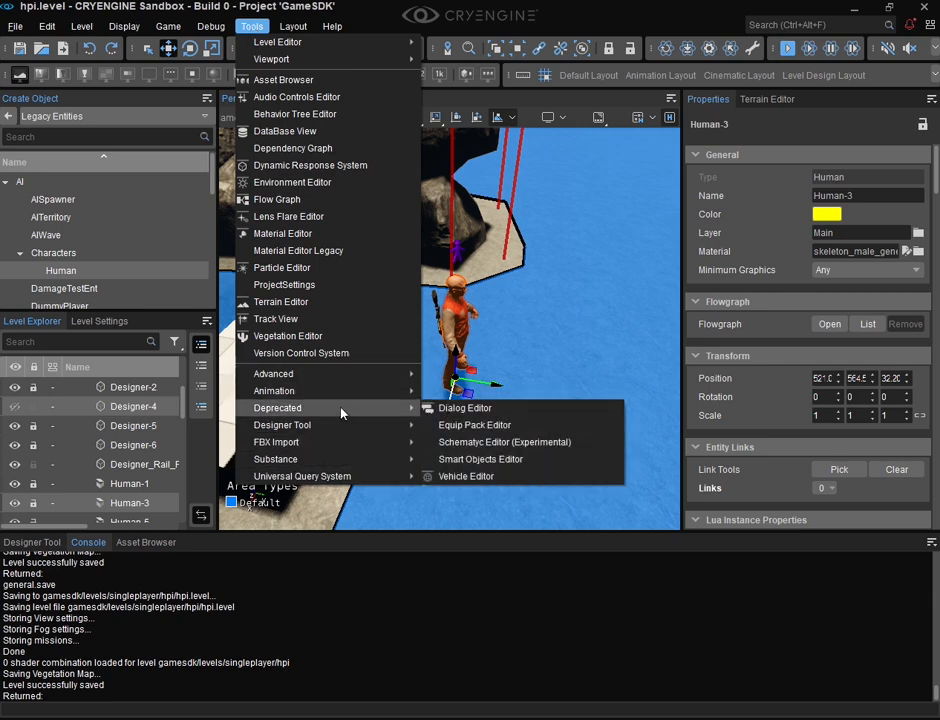
click(497, 426)
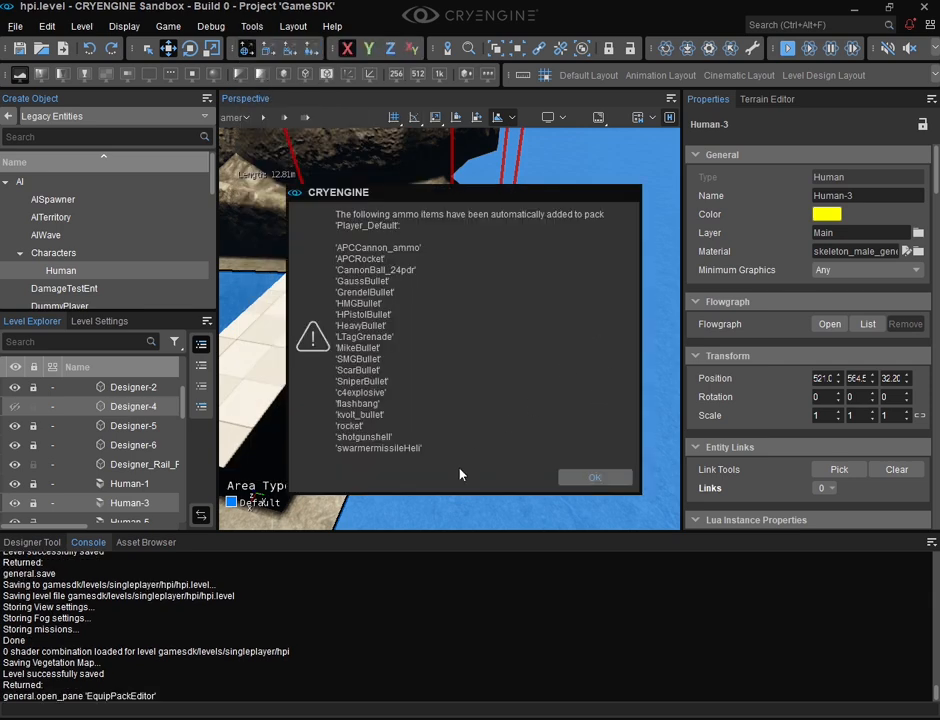
click(593, 479)
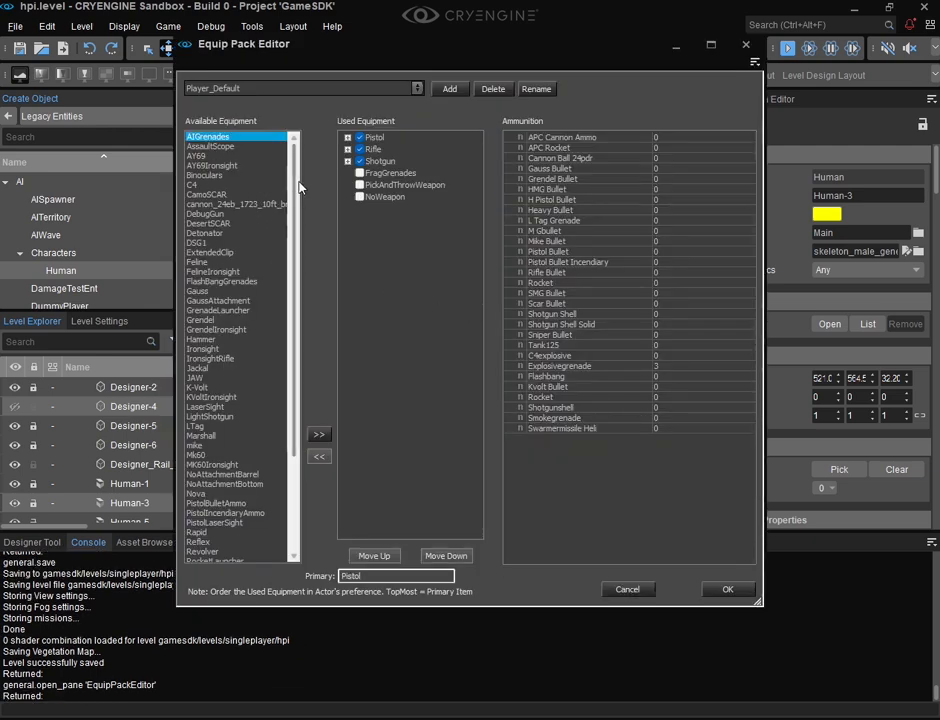
scroll(288, 262, down, 4)
scroll(288, 262, up, 4)
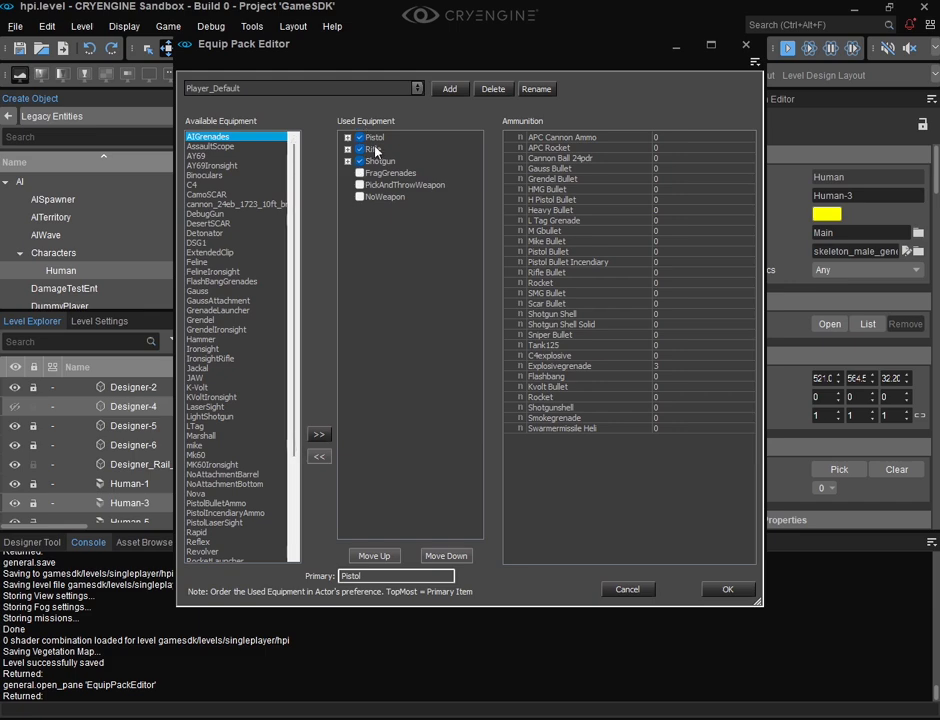
Display the AI_Rifle pack in the Equip Pack Editor, dismissing the ammo notice and returning to the editor window.
click(414, 90)
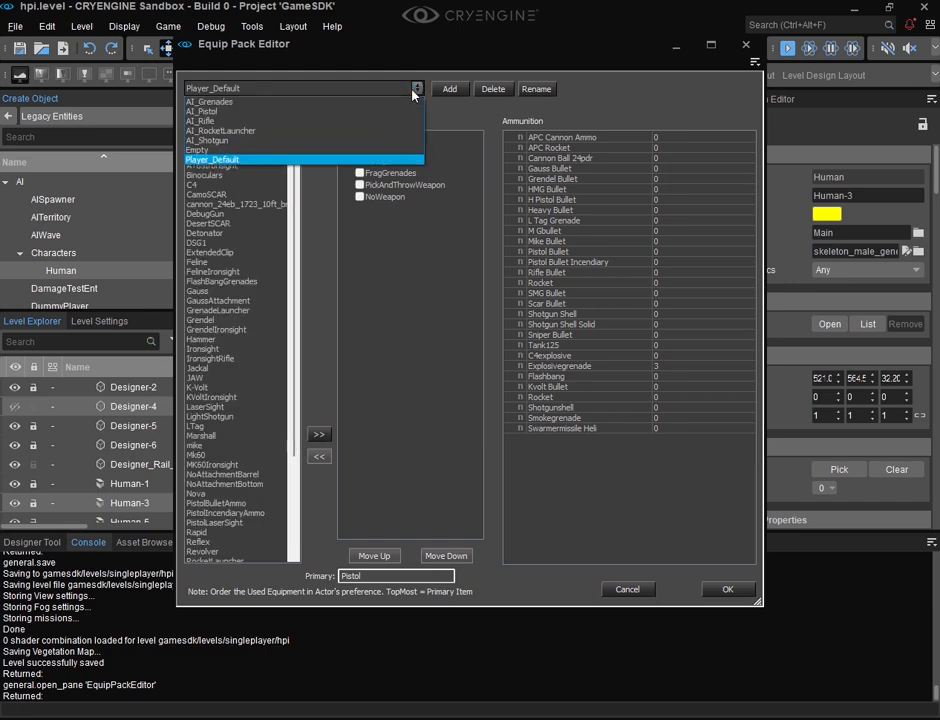
click(216, 123)
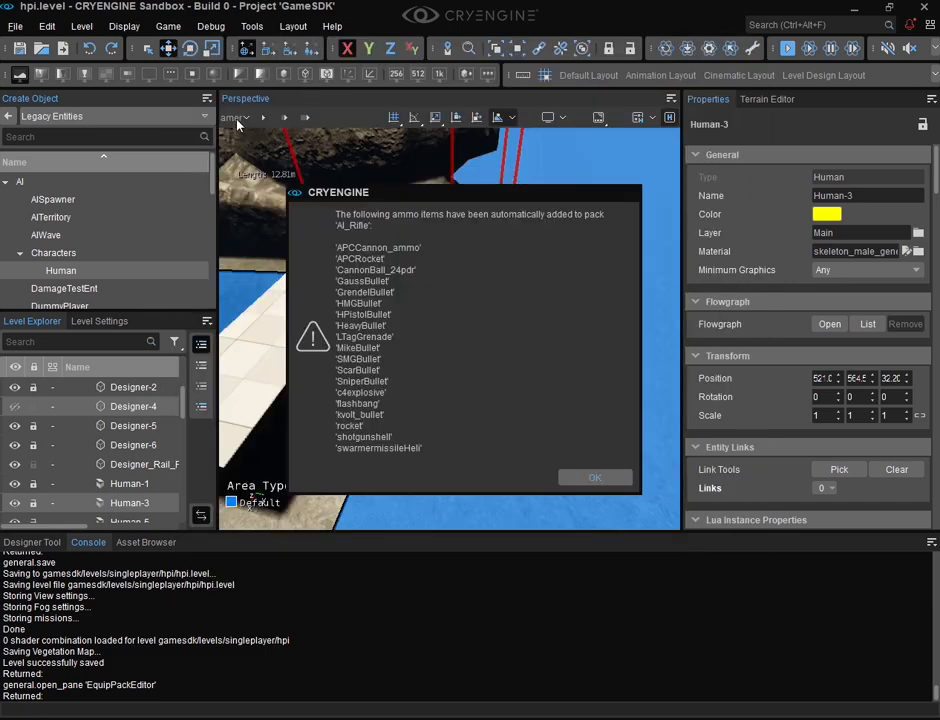
click(577, 481)
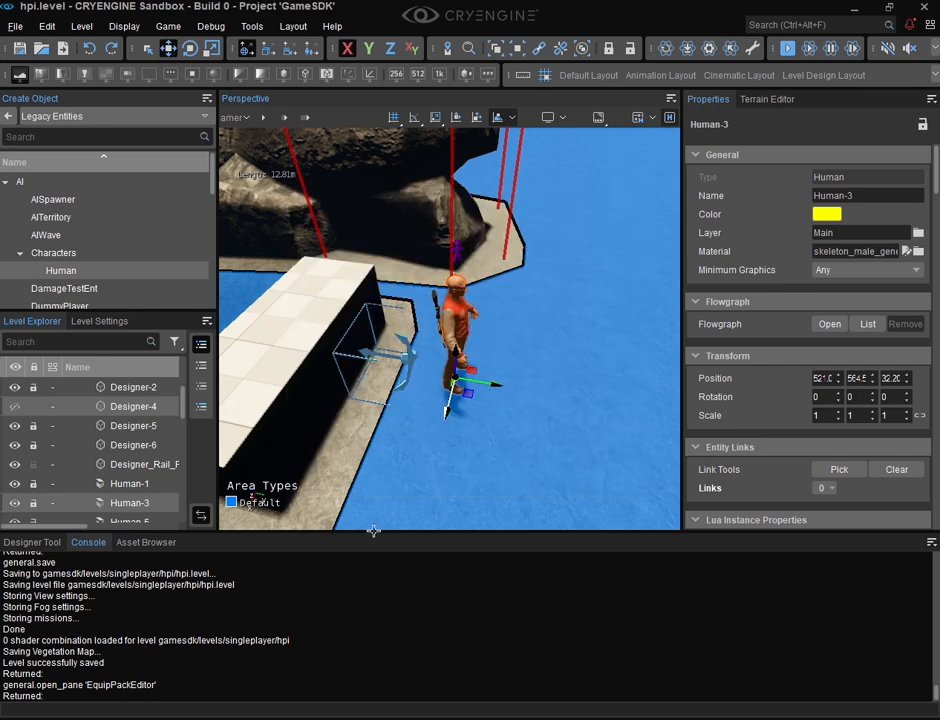
mouse_move(608, 719)
click(659, 695)
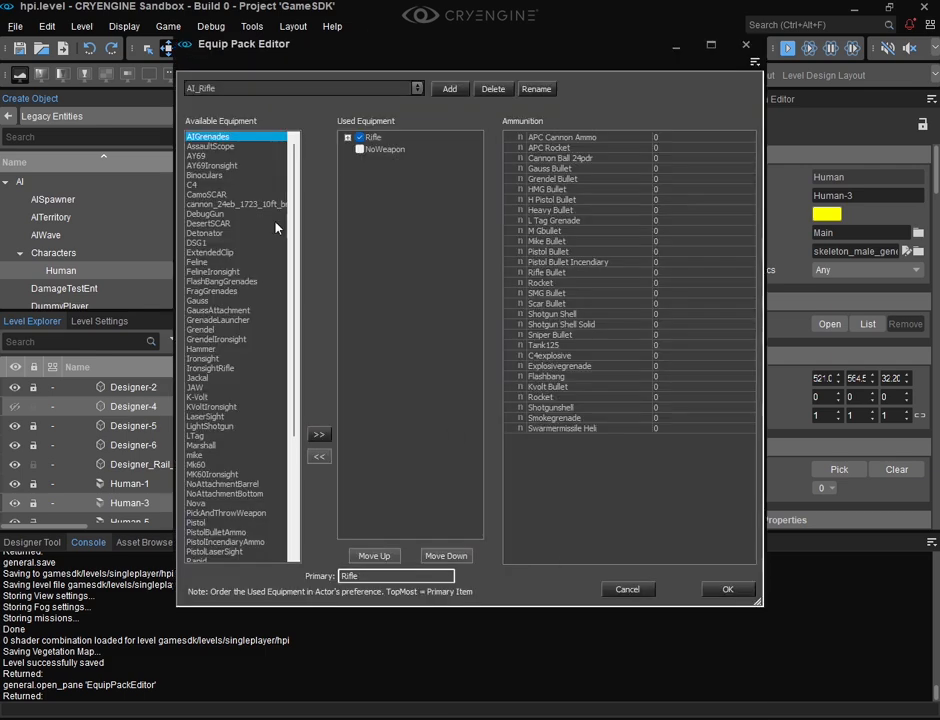
Expand the Rifle entry in the AI_Rifle pack to review its barrel and scope attachment options.
double_click(368, 137)
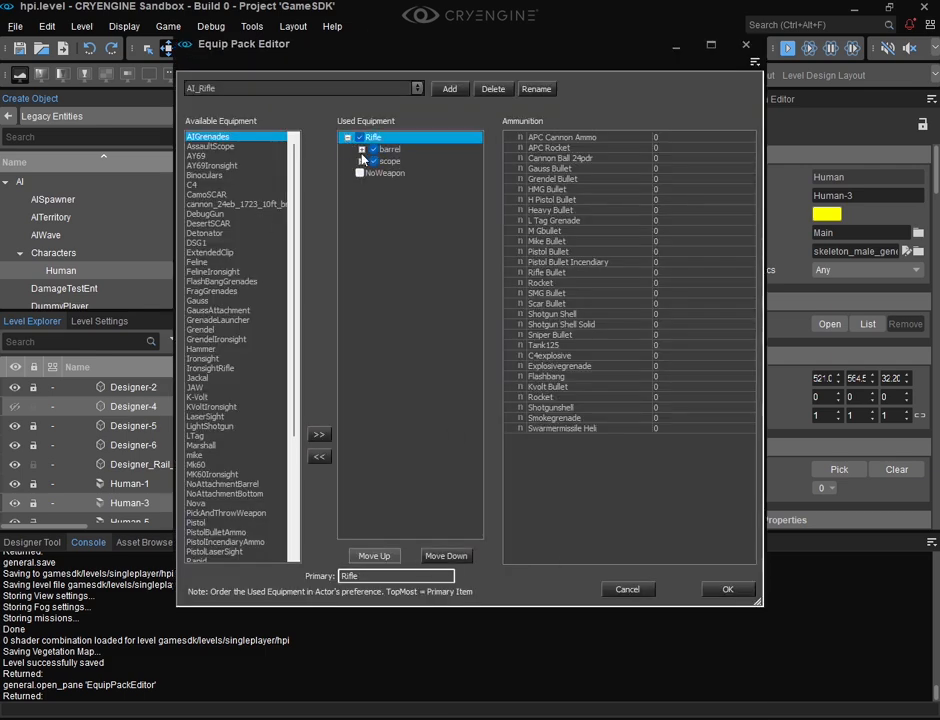
click(362, 149)
click(405, 173)
click(362, 185)
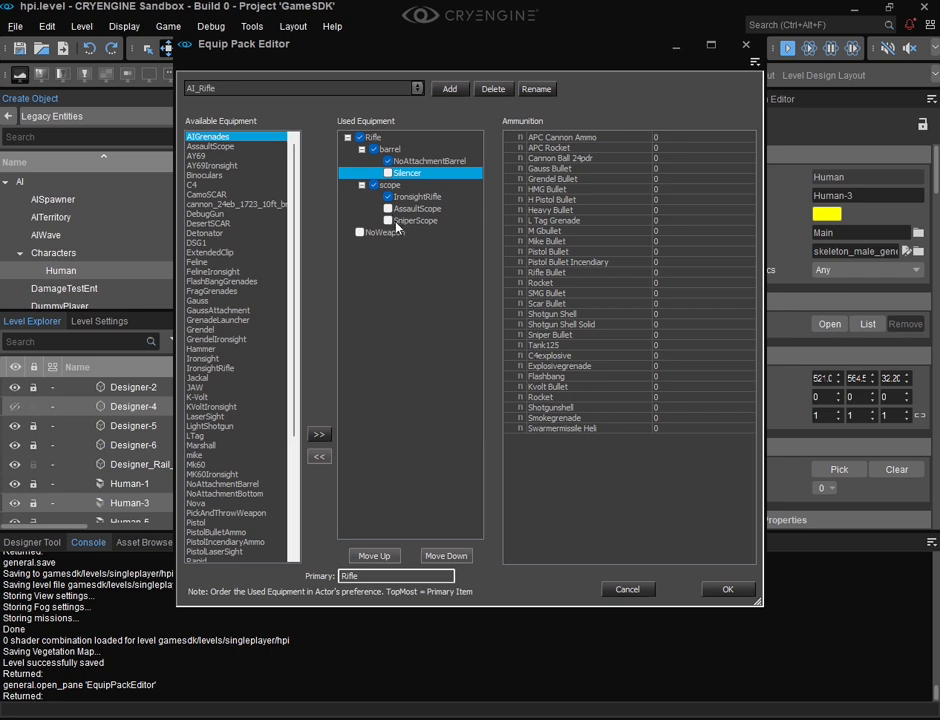
Switch to the Player_Default pack, enable SniperScope as the Rifle's scope attachment and accept the equipment changes.
click(265, 89)
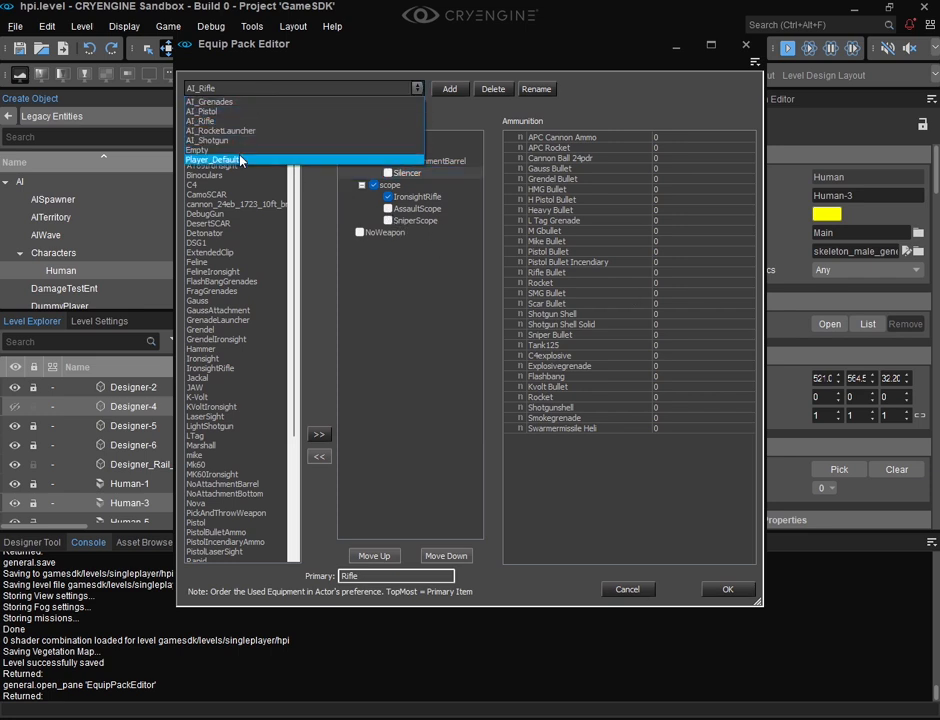
click(240, 159)
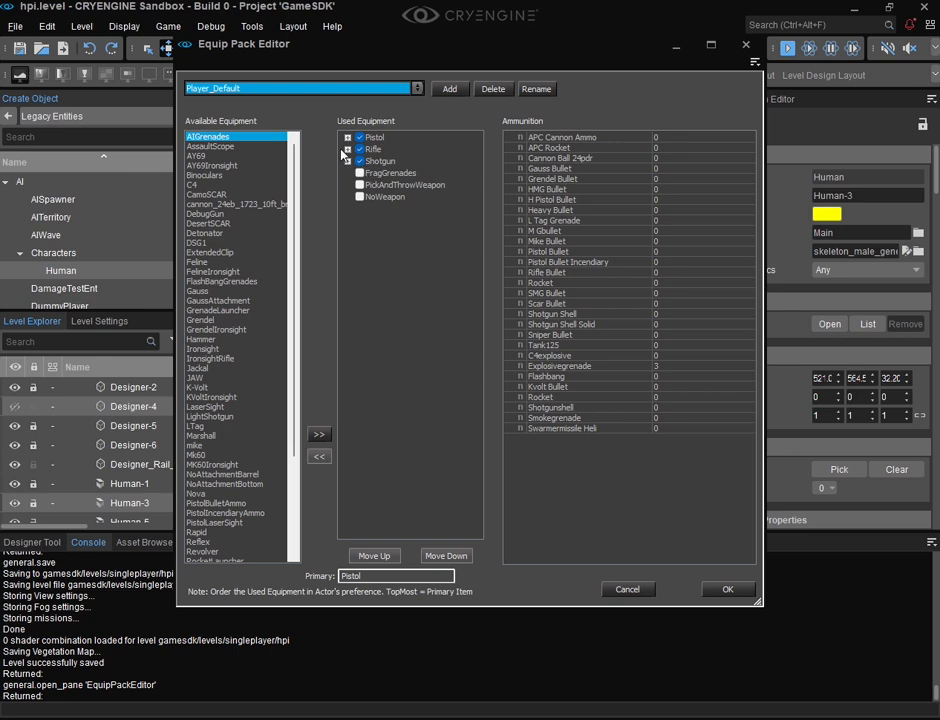
click(347, 149)
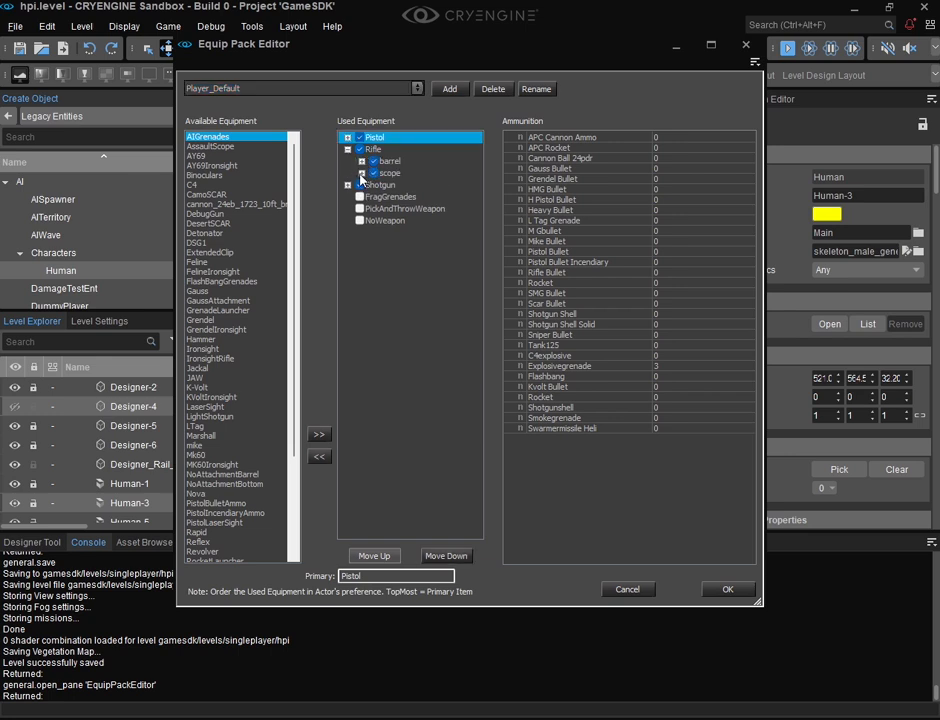
click(361, 173)
click(388, 208)
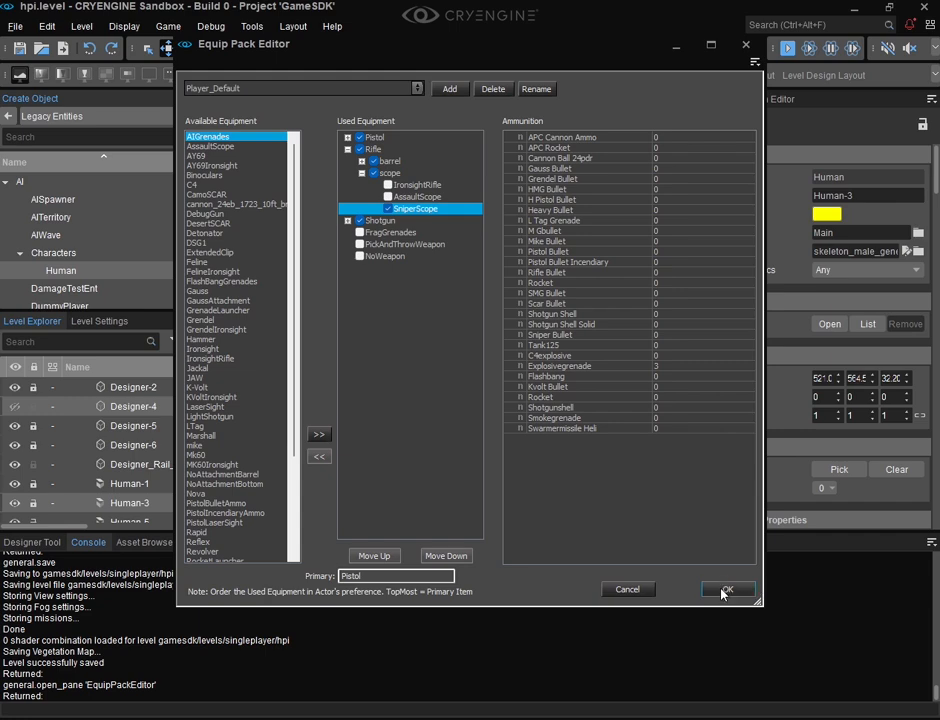
click(725, 590)
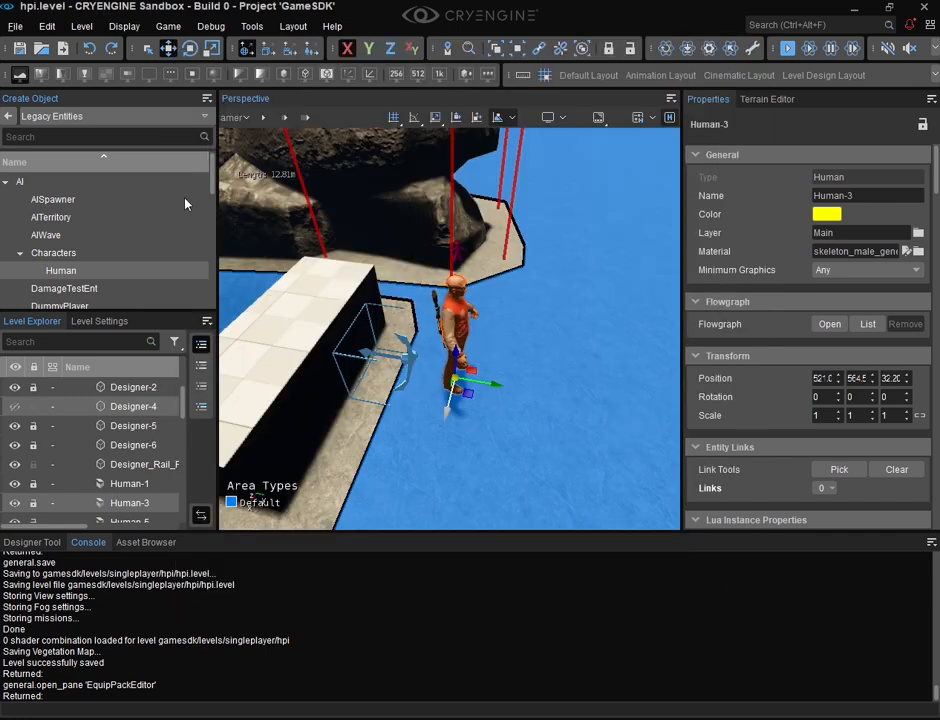
click(252, 26)
mouse_move(369, 418)
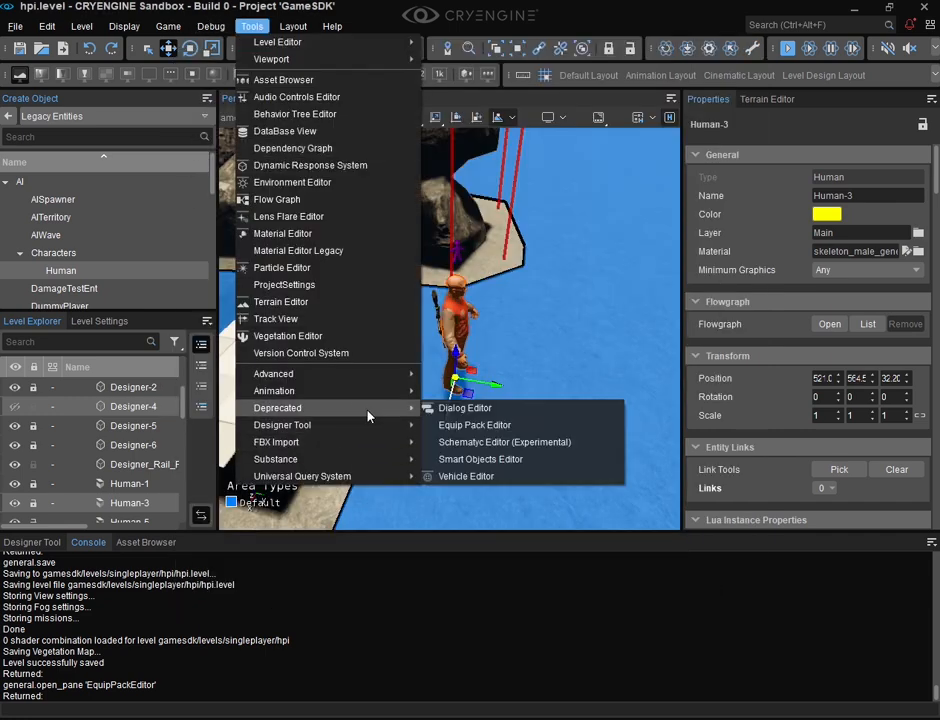
click(455, 423)
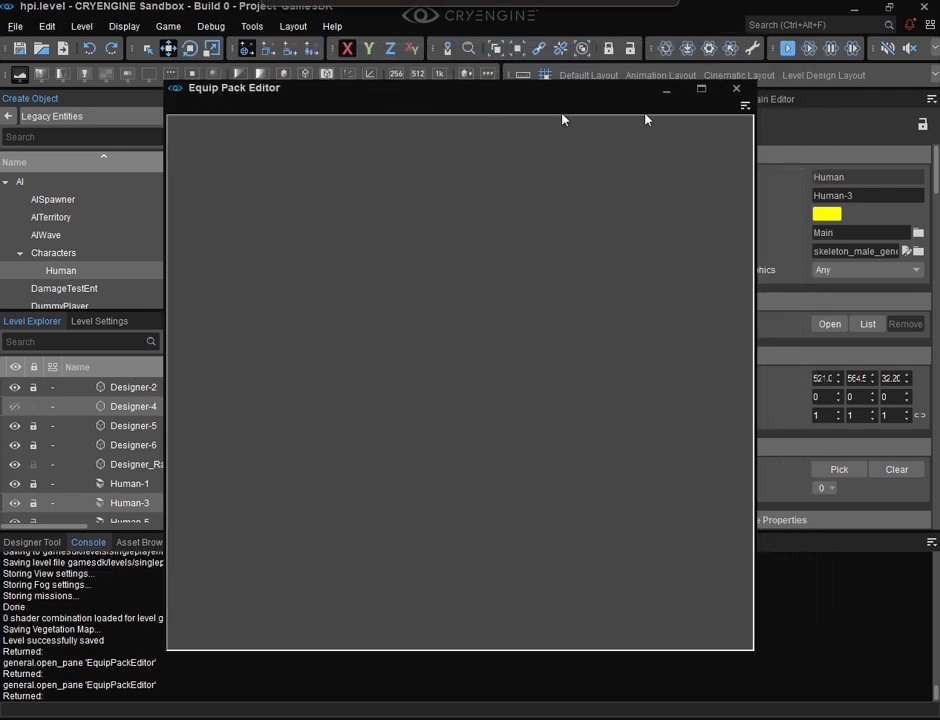
click(743, 106)
click(736, 88)
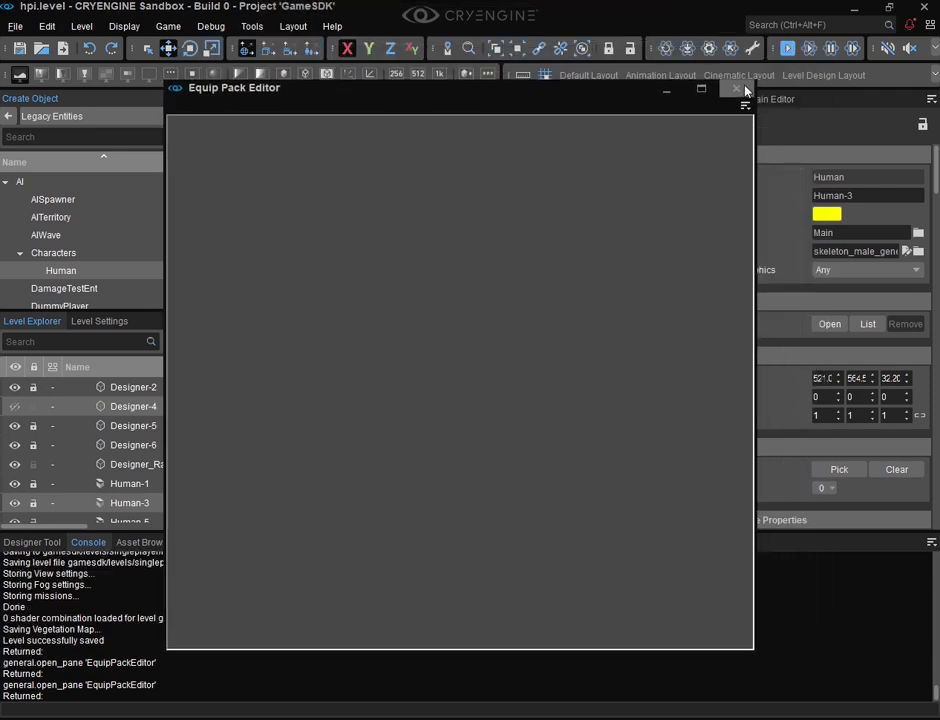
click(736, 88)
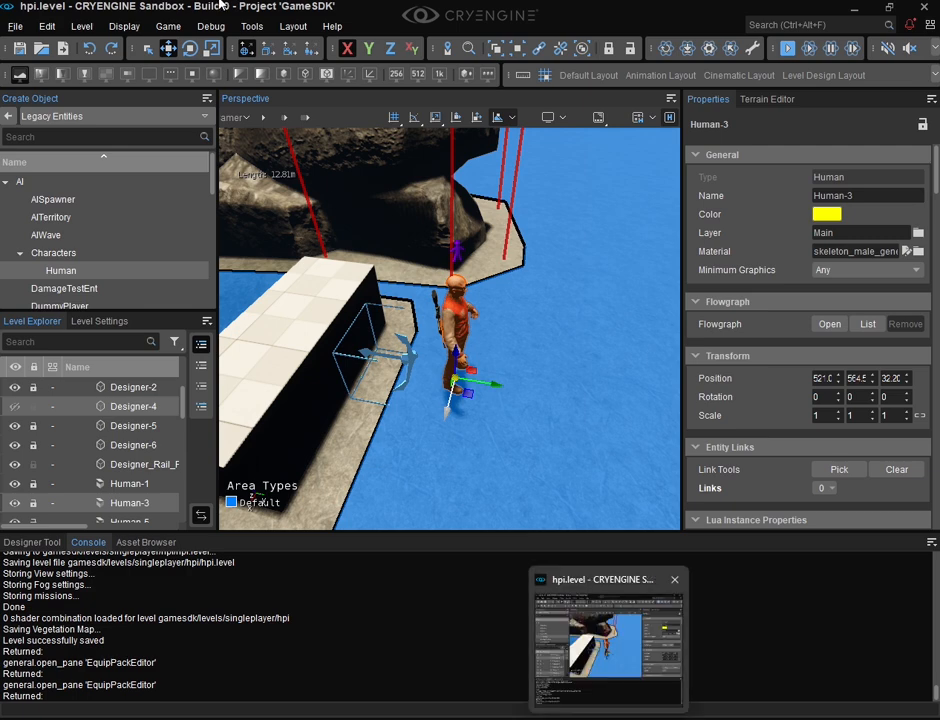
Reopen the Equip Pack Editor, set the Player_Default pack's Rifle Bullet ammunition to 200 and close the editor.
click(253, 27)
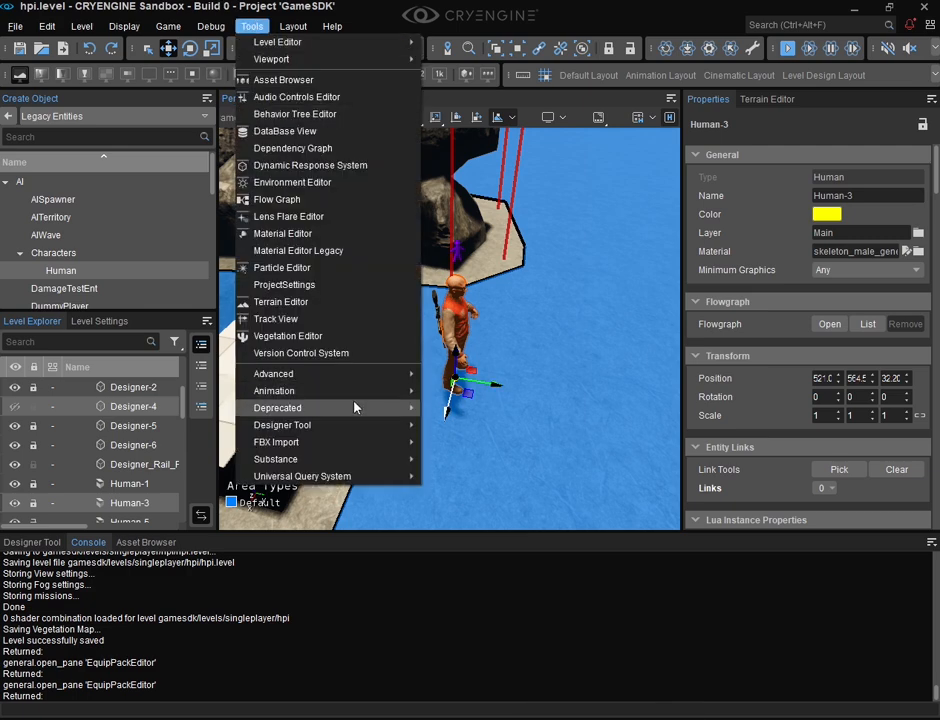
mouse_move(355, 407)
click(468, 426)
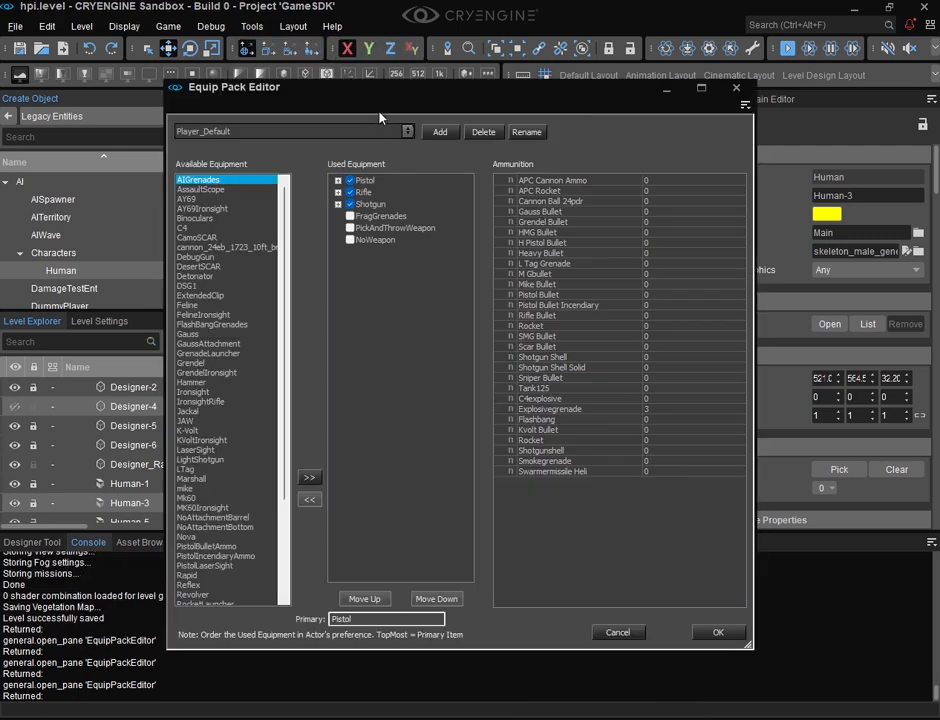
drag(392, 94, 392, 63)
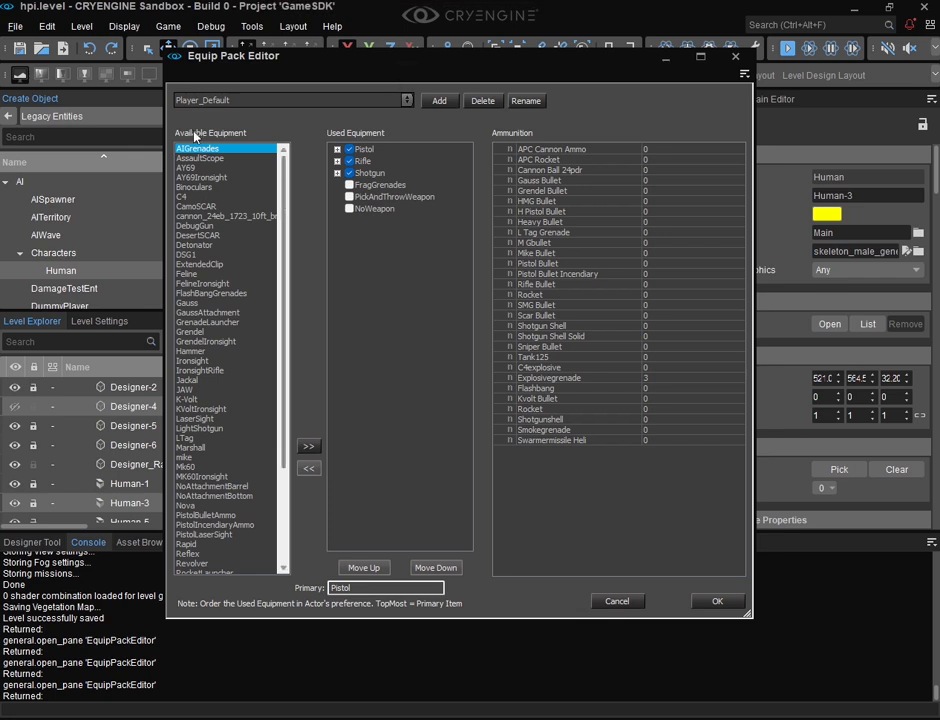
click(337, 161)
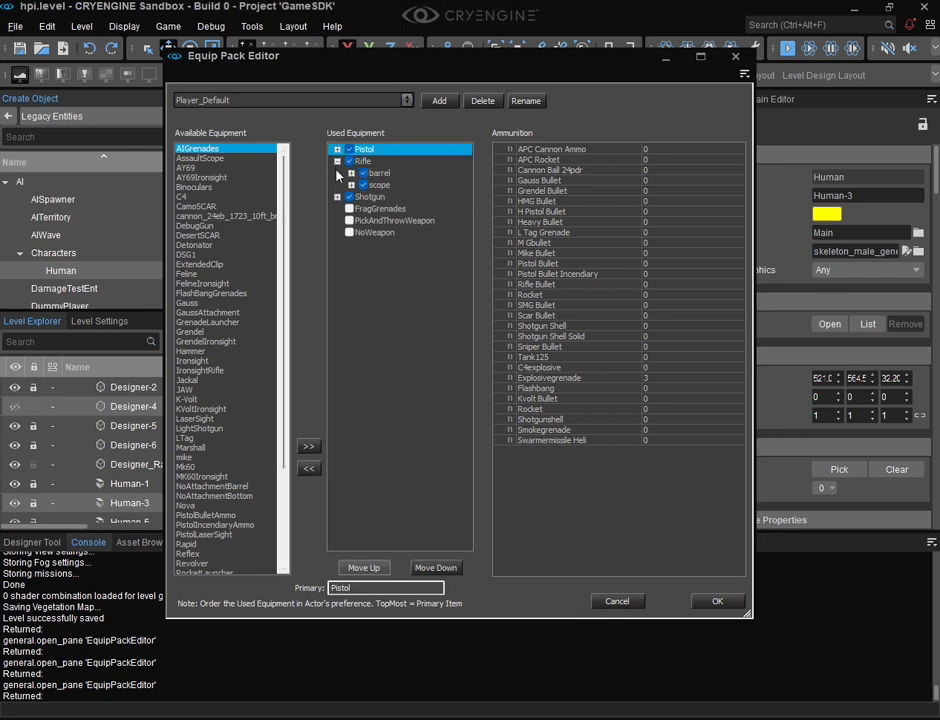
click(361, 161)
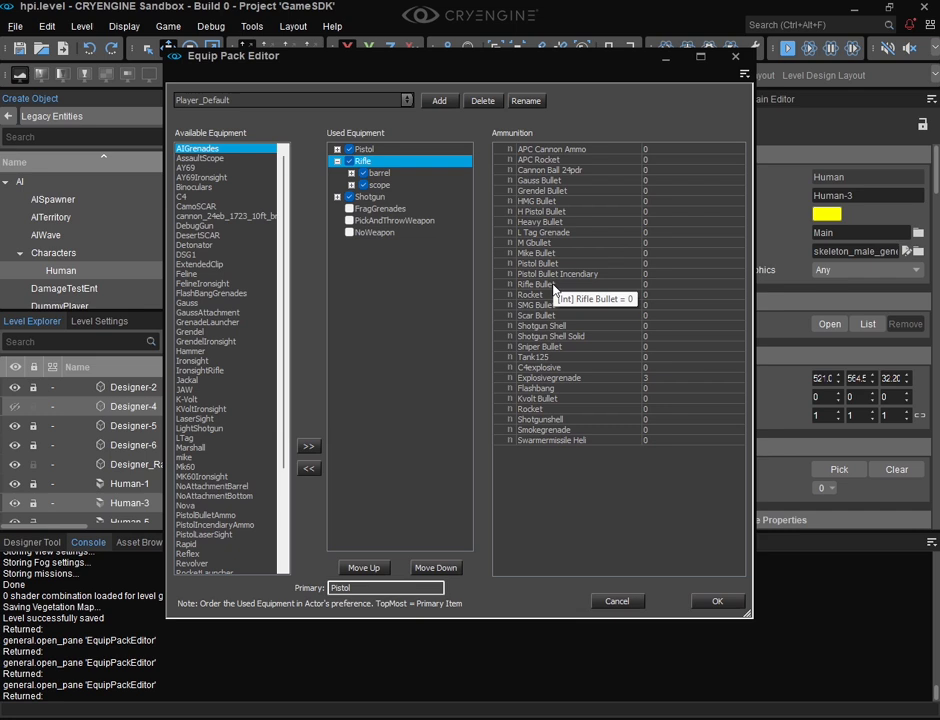
click(647, 285)
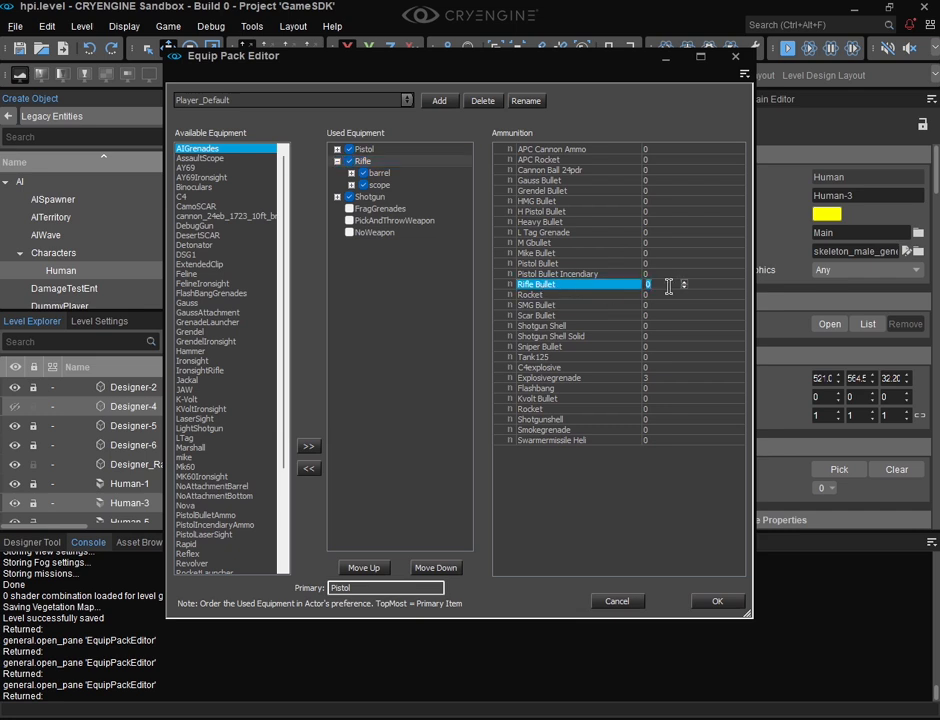
text(200)
key(Return)
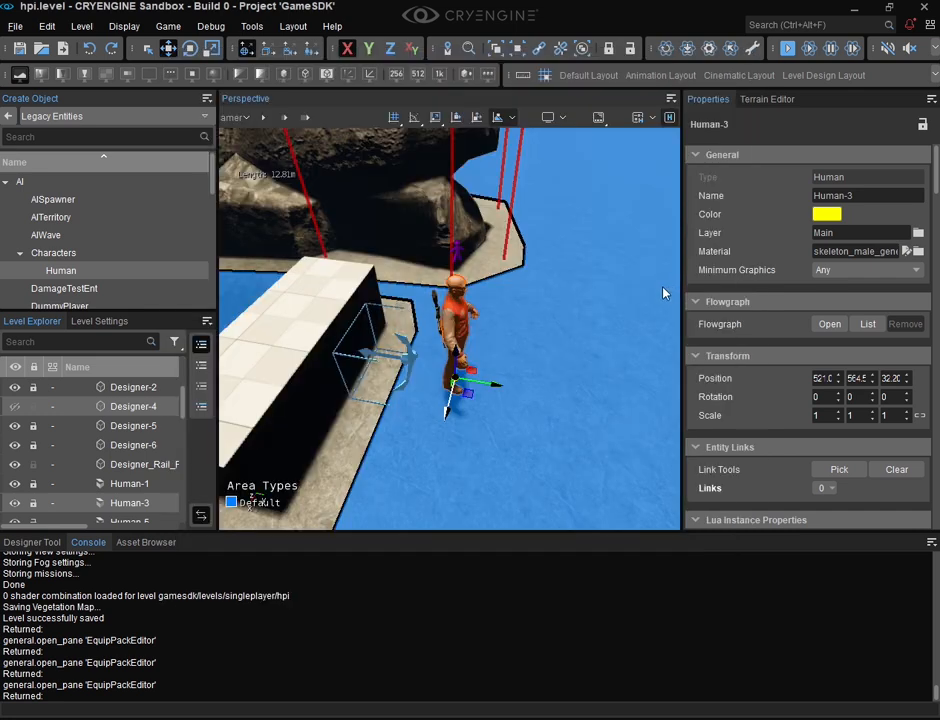
click(690, 628)
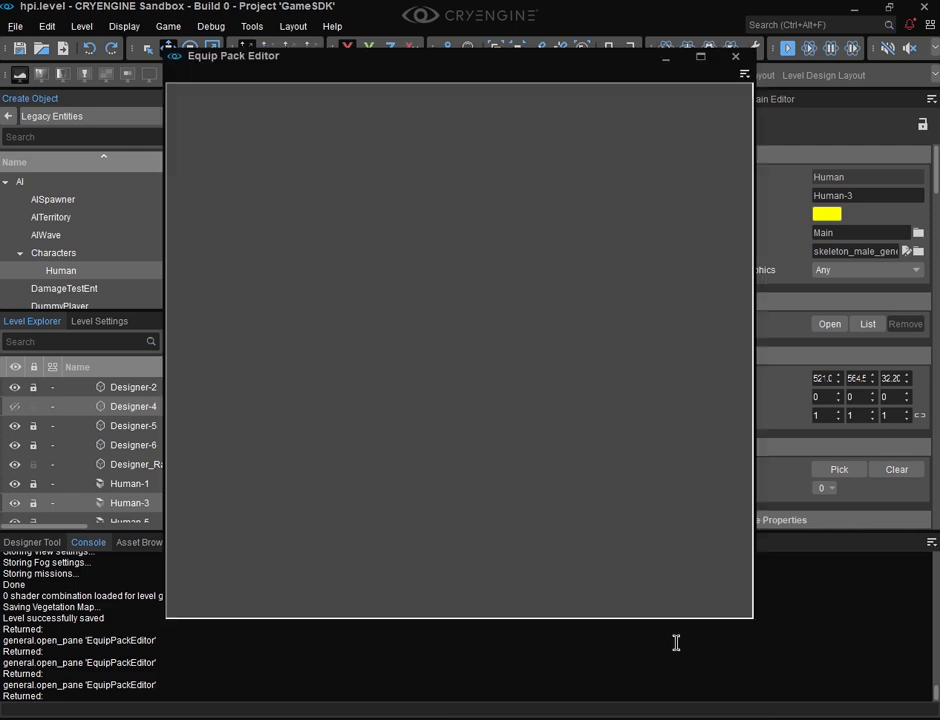
click(743, 58)
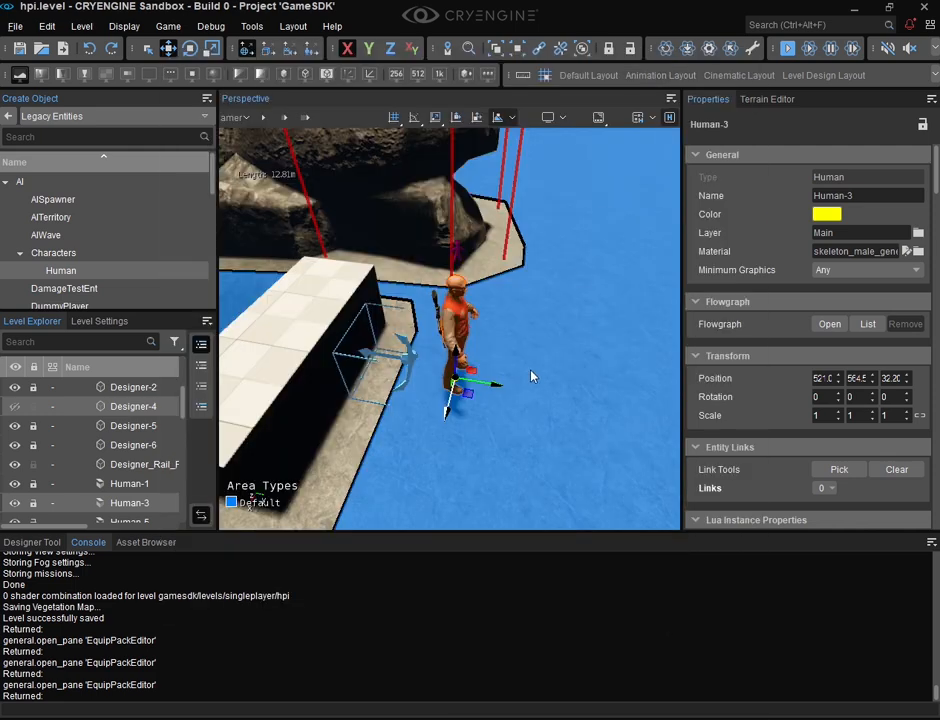
Review the Modular Behavior Tree options in the selected Human character's Lua properties.
right_drag(531, 374, 572, 394)
key(s)
key(w)
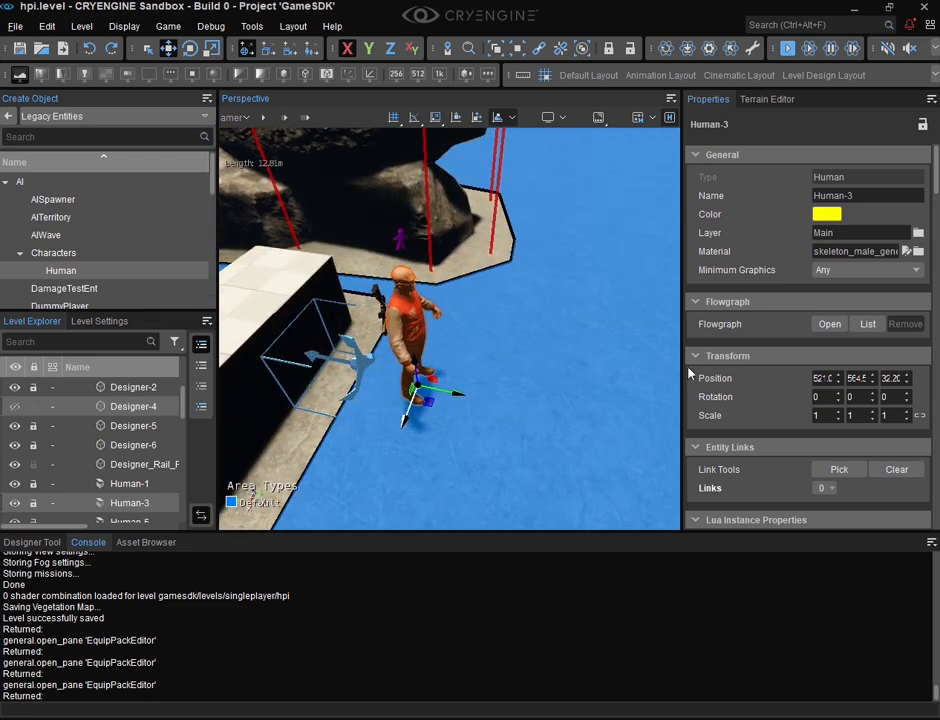
drag(937, 176, 934, 348)
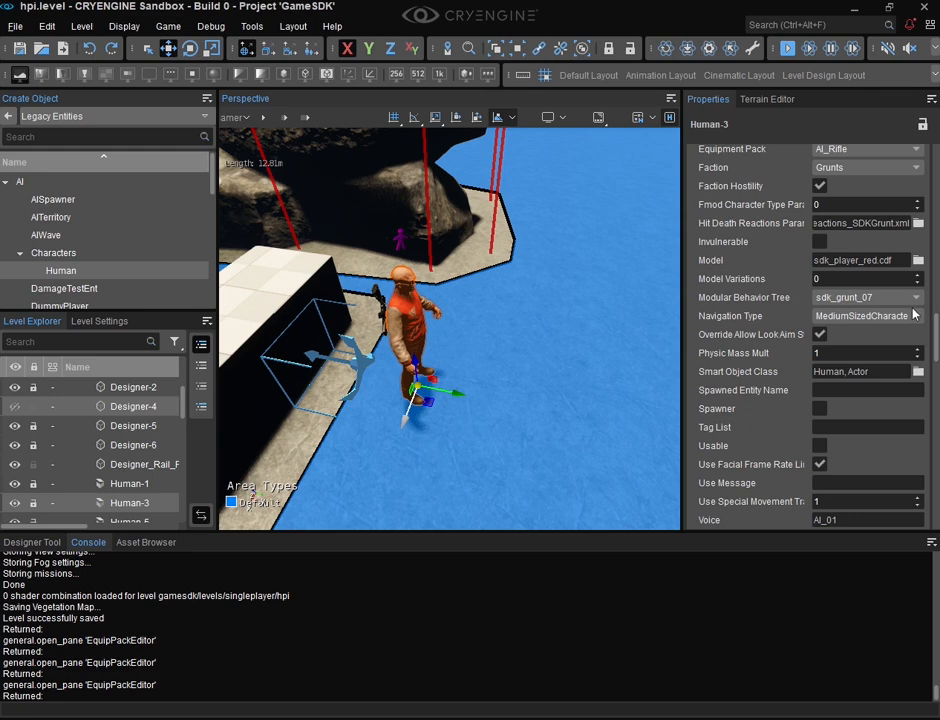
click(844, 302)
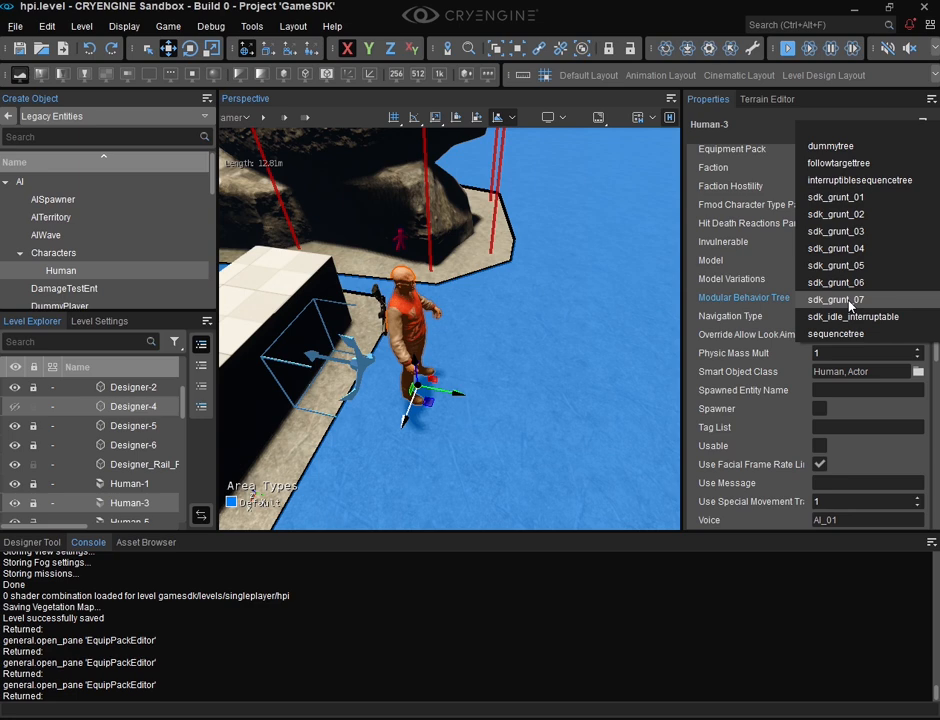
click(255, 27)
Open the Behavior Tree Editor, view its dialog for creating a new tree file, cancel it and close the editor.
click(258, 27)
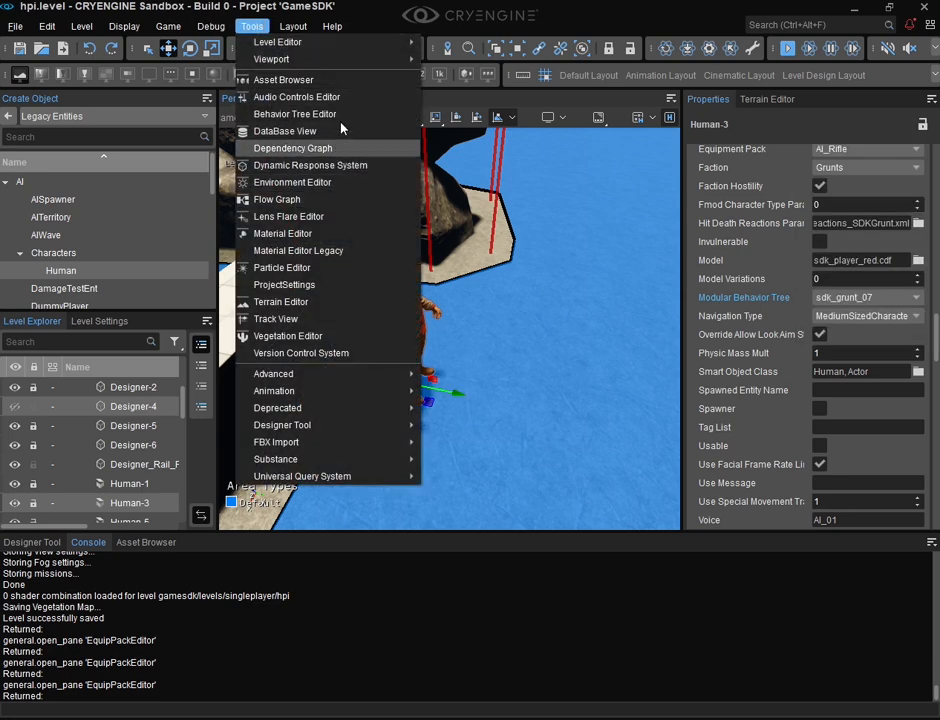
mouse_move(357, 416)
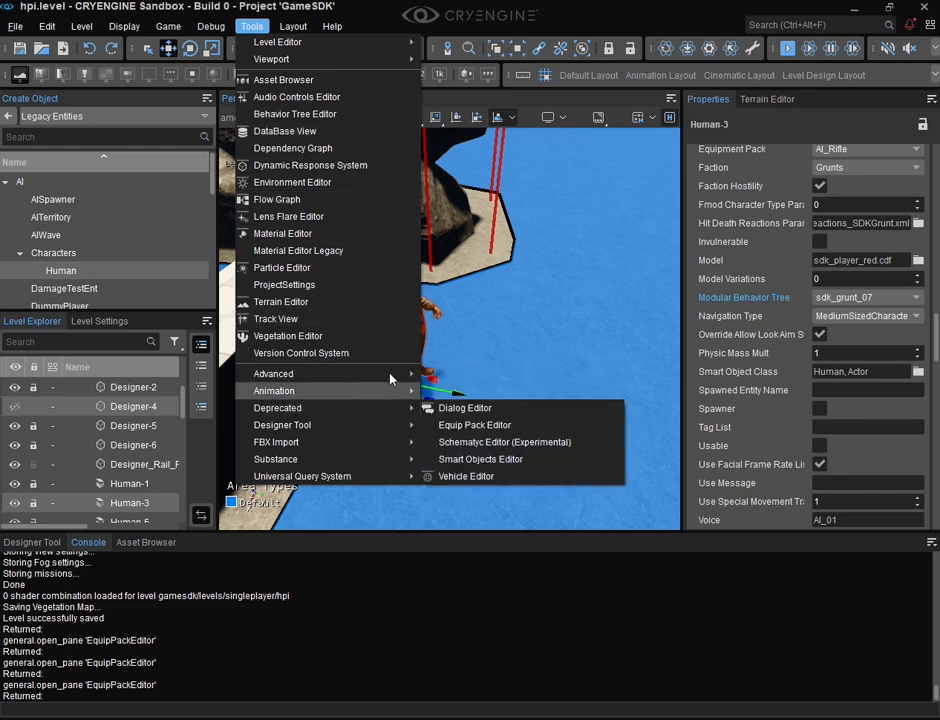
mouse_move(393, 379)
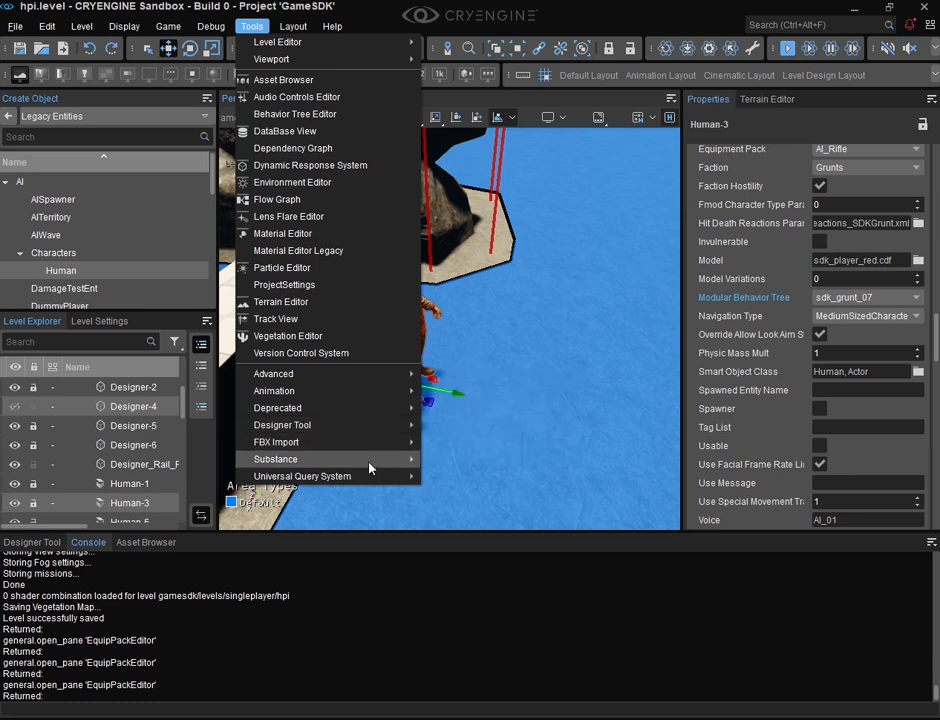
mouse_move(389, 461)
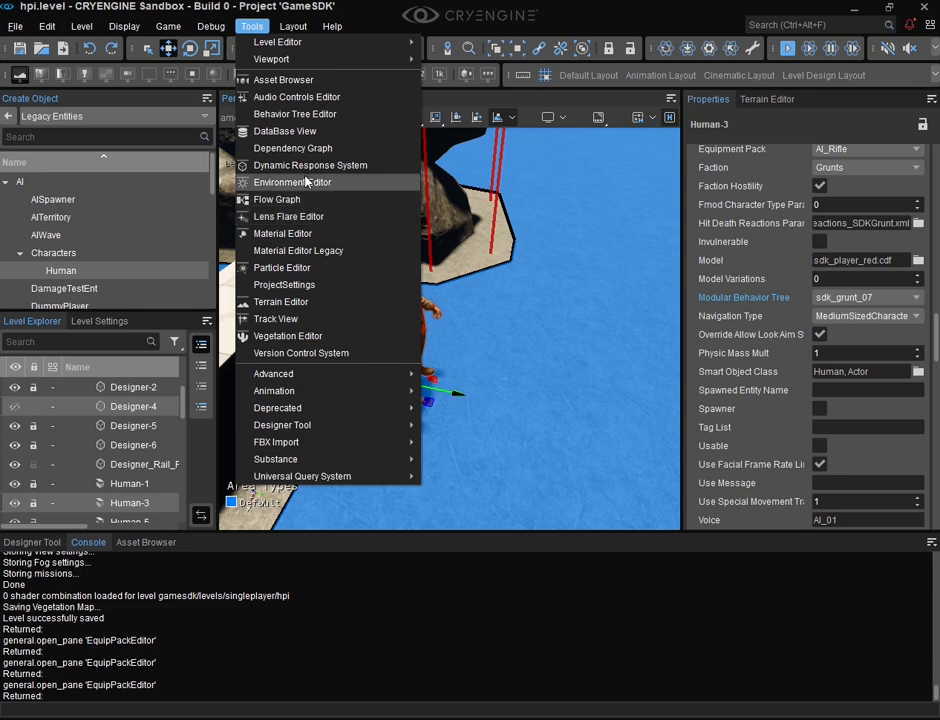
click(282, 116)
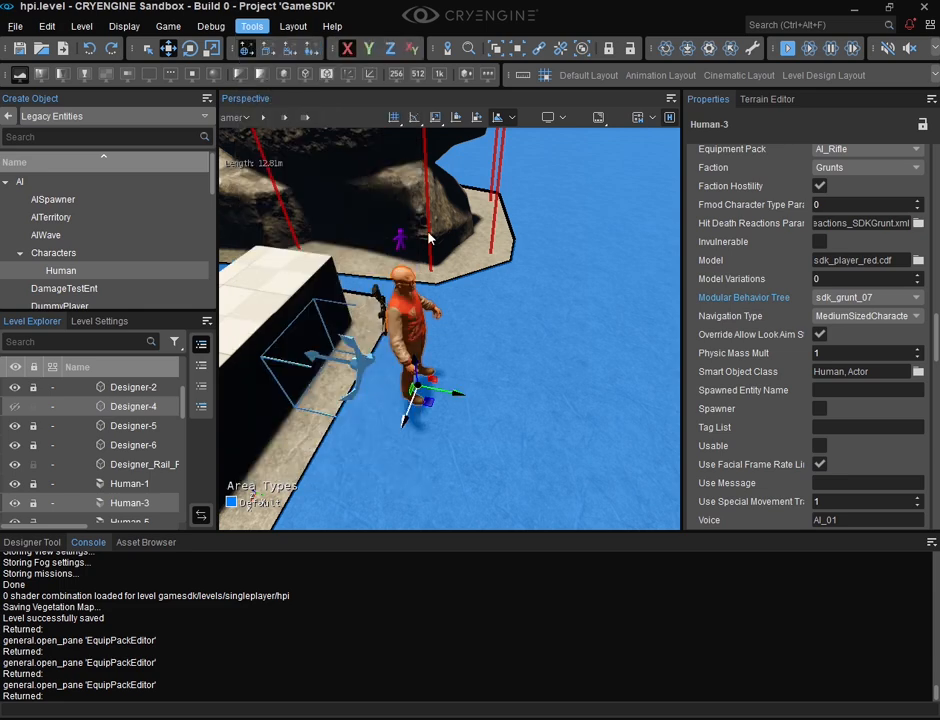
drag(198, 32, 224, 131)
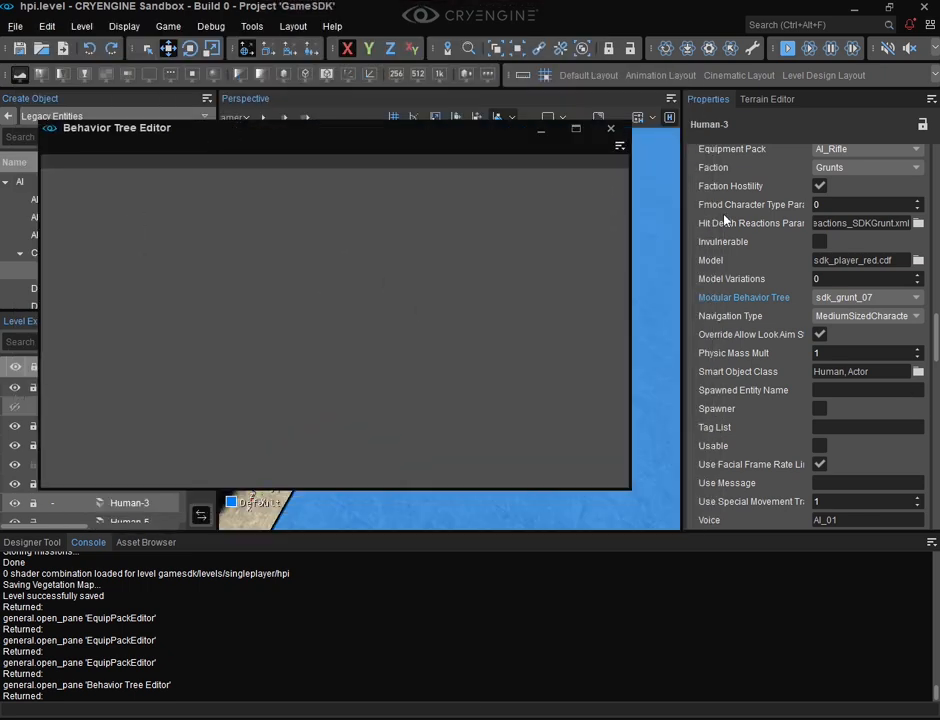
click(621, 150)
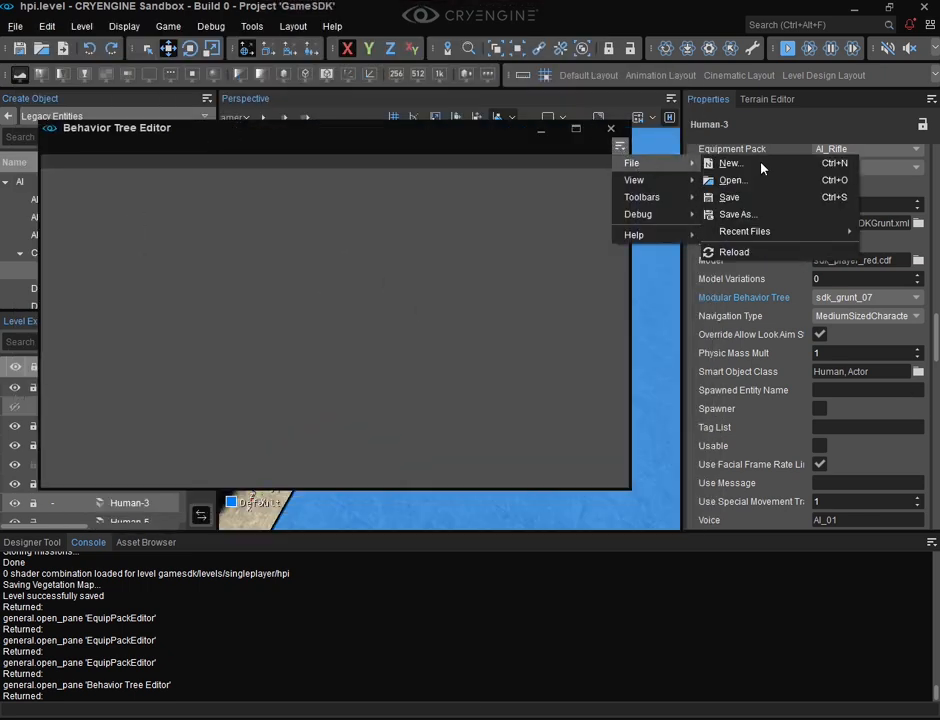
click(757, 168)
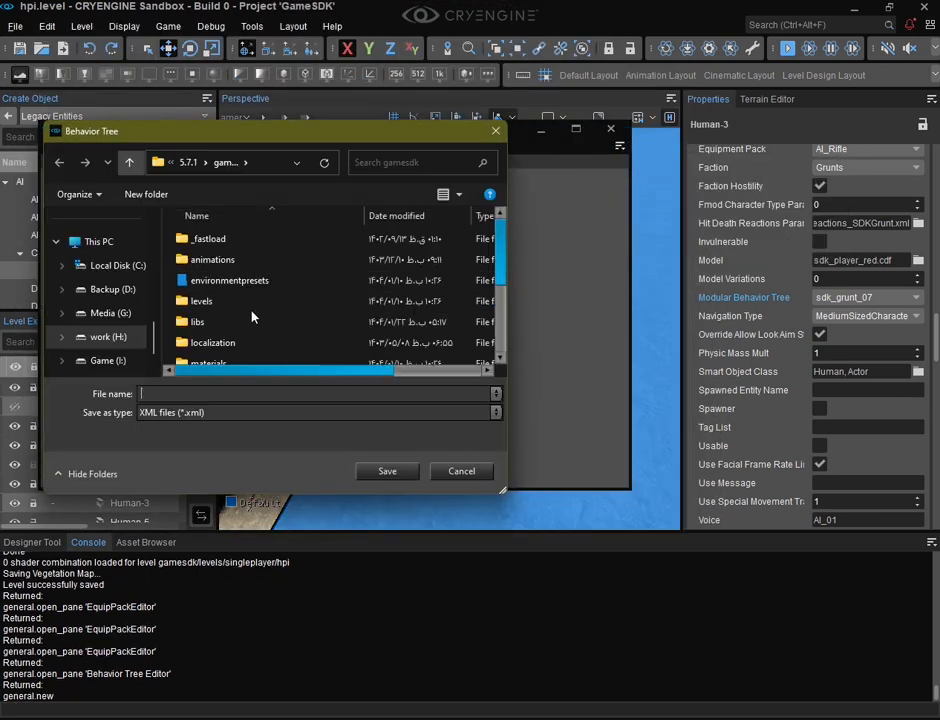
click(478, 480)
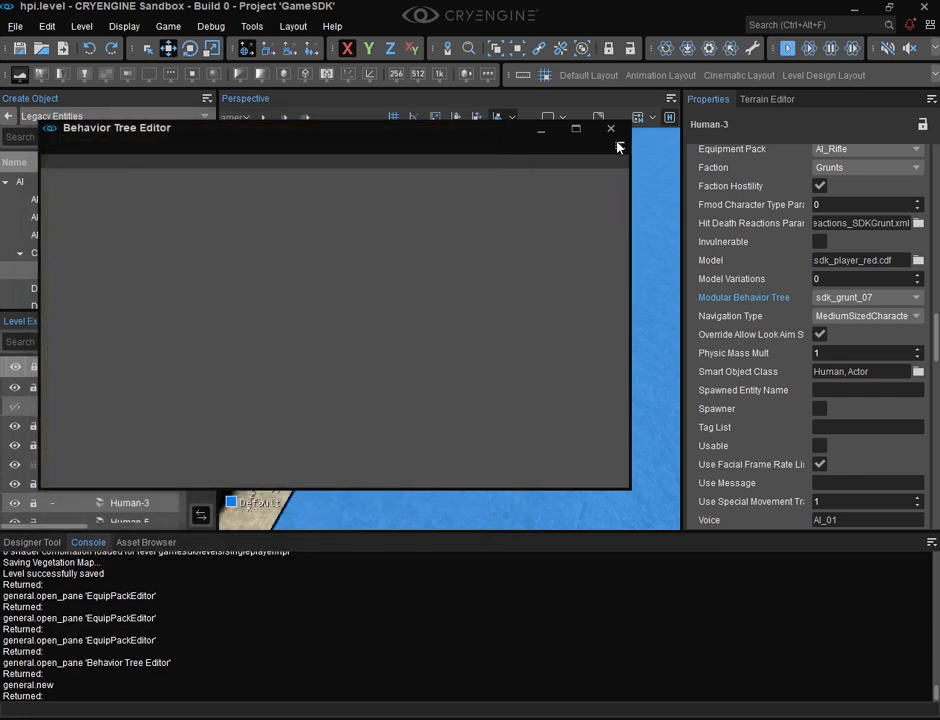
click(612, 129)
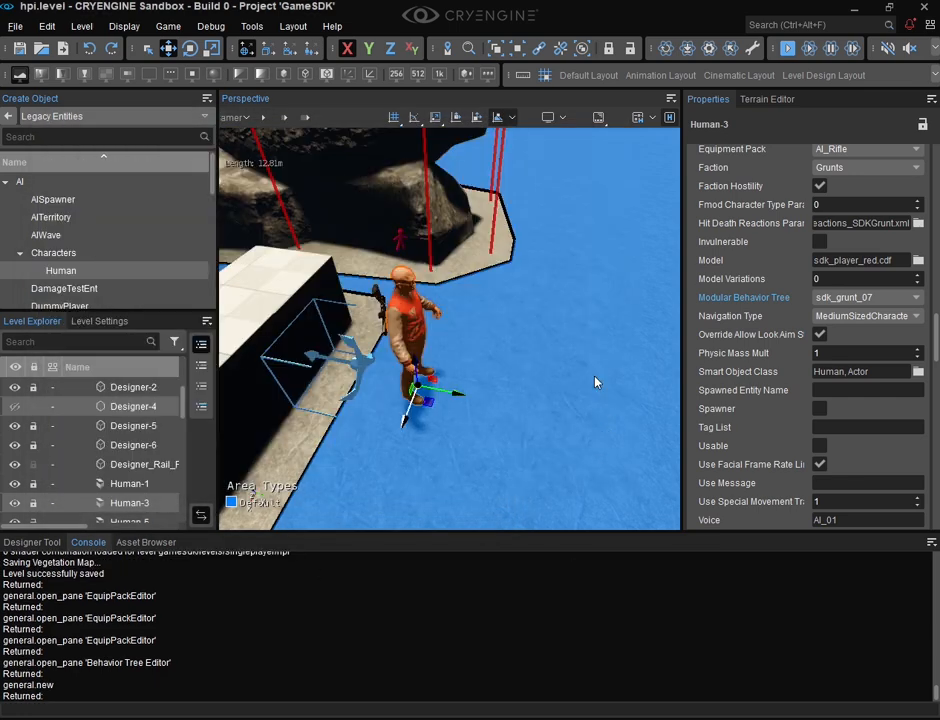
Select sdk_grunt_07 as the Human character's Modular Behavior Tree.
click(898, 300)
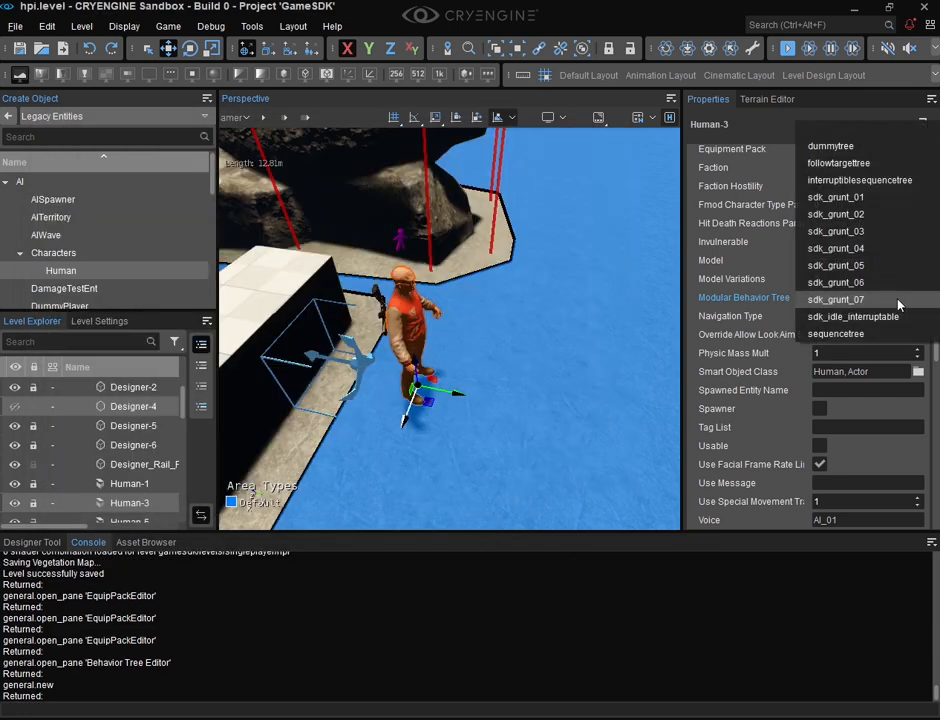
click(826, 300)
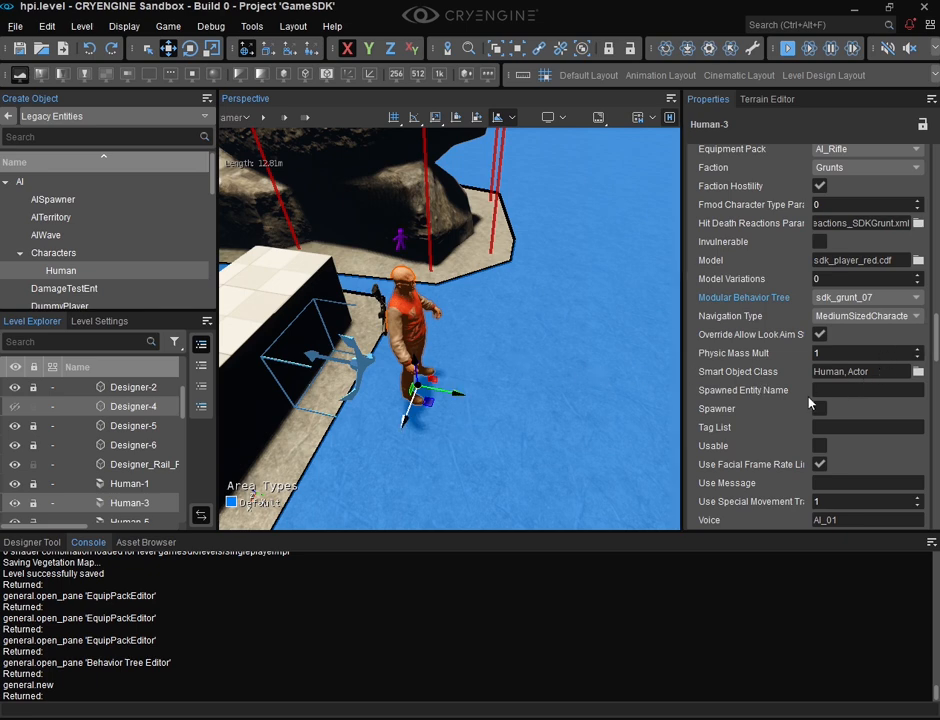
Select Grunts as the selected Human character's Faction and review its remaining Lua properties down to Perception.
scroll(743, 357, up, 3)
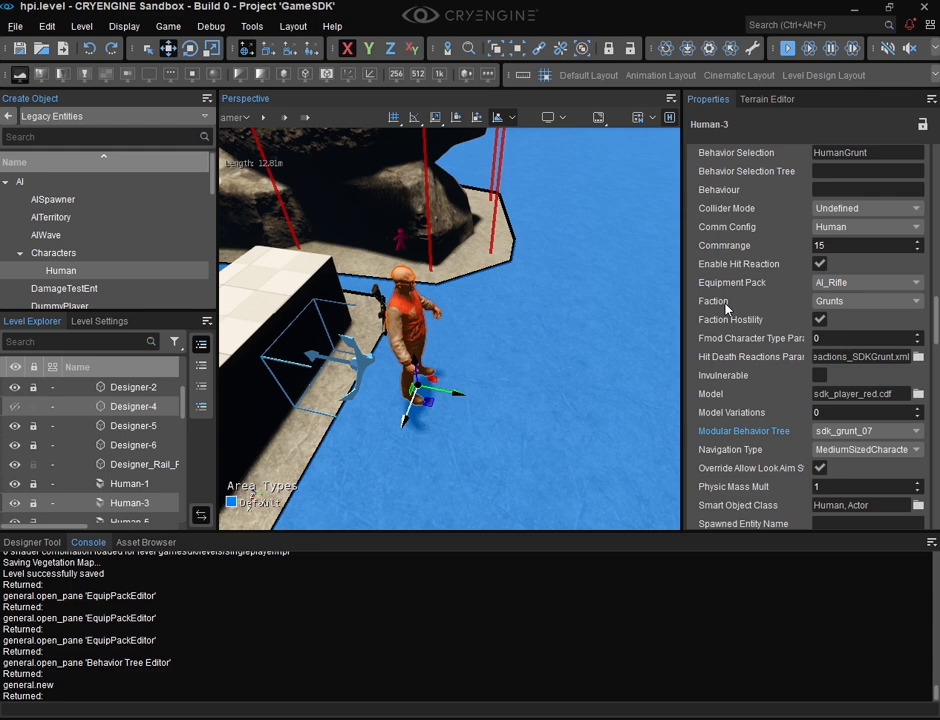
click(842, 301)
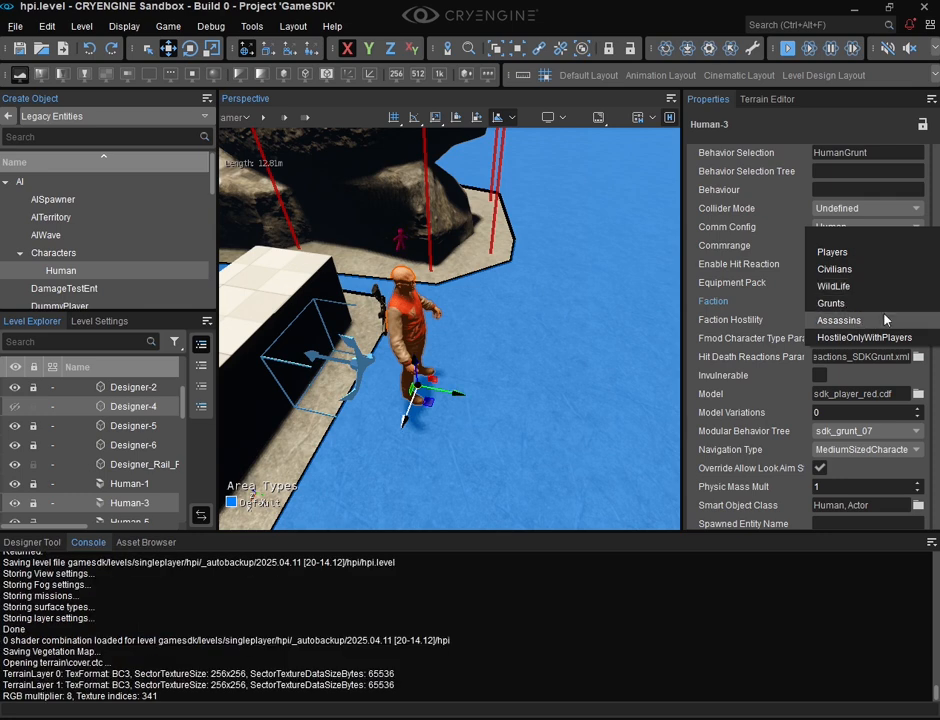
click(823, 304)
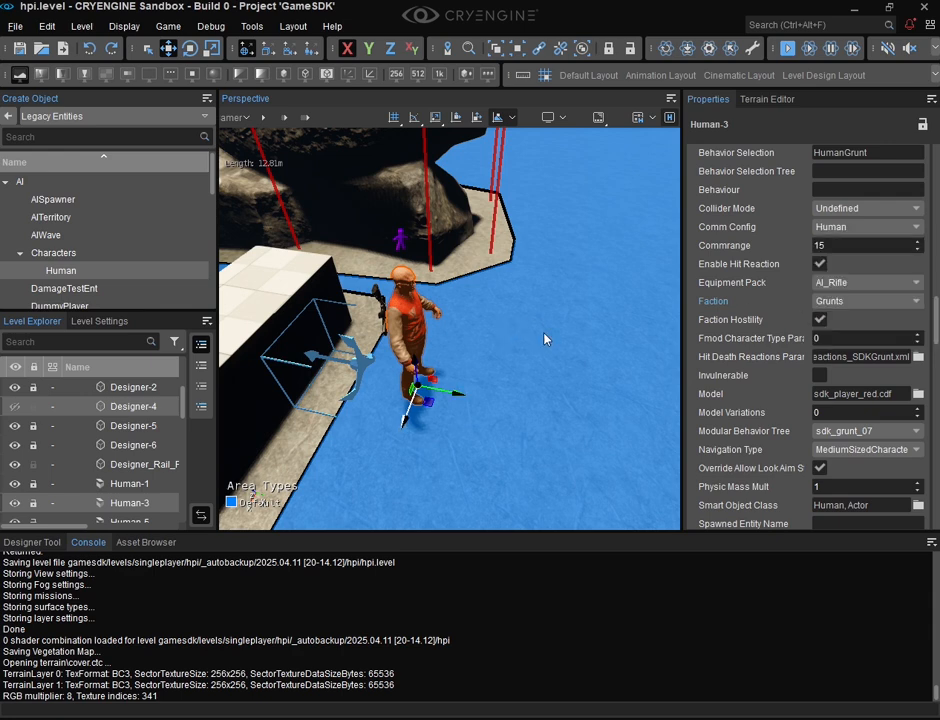
right_drag(548, 336, 558, 348)
key(s)
scroll(860, 356, down, 5)
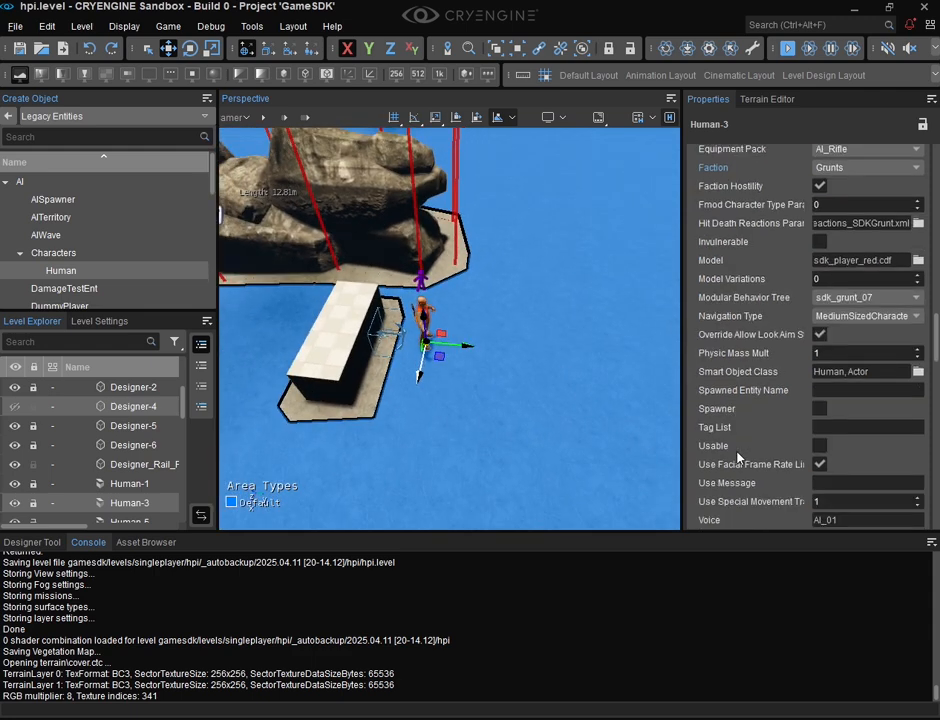
scroll(724, 347, down, 6)
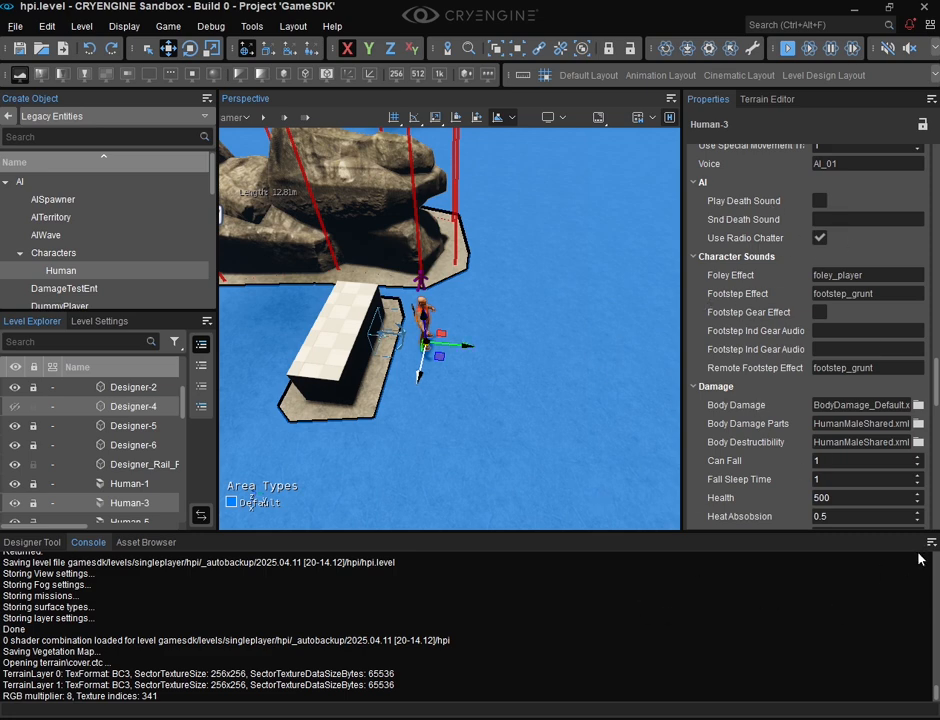
scroll(810, 233, down, 7)
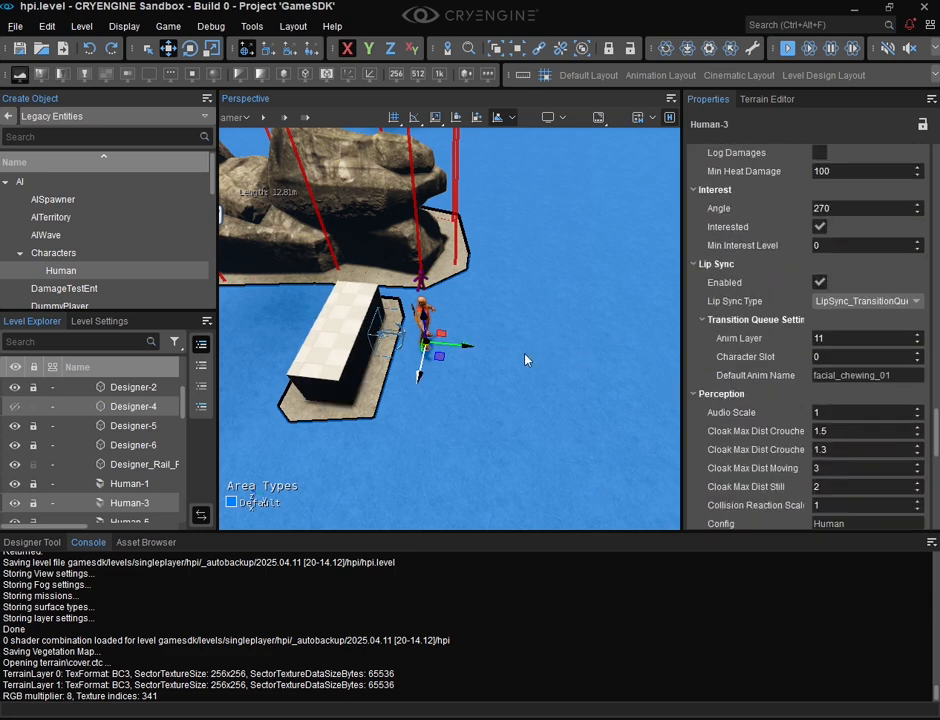
Select the AI path beside the rocks and change its display color to red.
key(s)
right_drag(582, 394, 562, 400)
click(562, 394)
key(w)
mouse_move(568, 272)
right_down()
mouse_move(590, 300)
mouse_move(568, 272)
right_up()
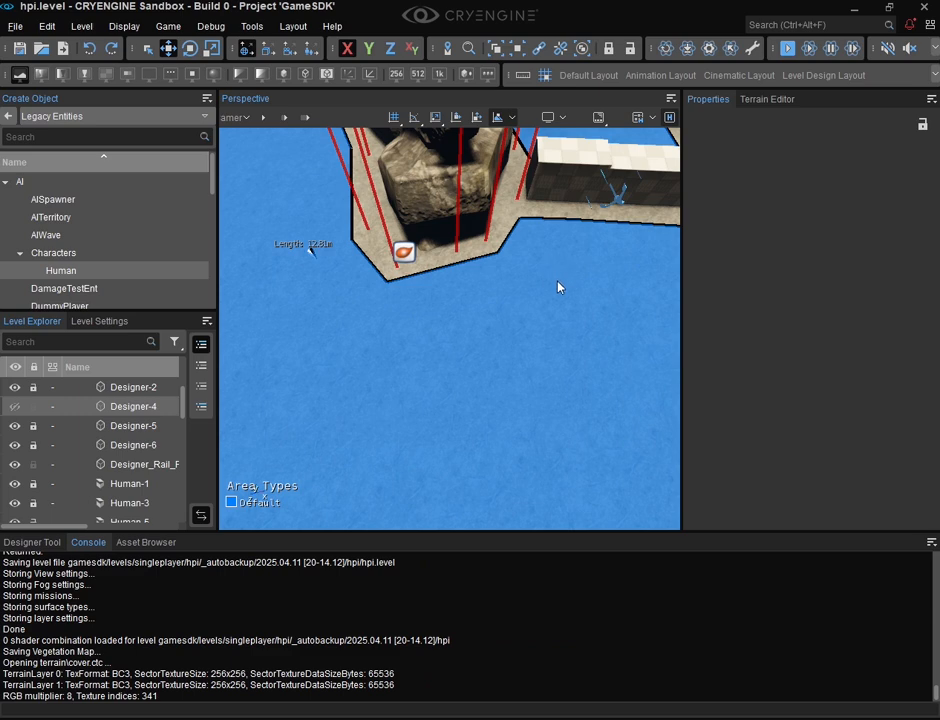
click(313, 251)
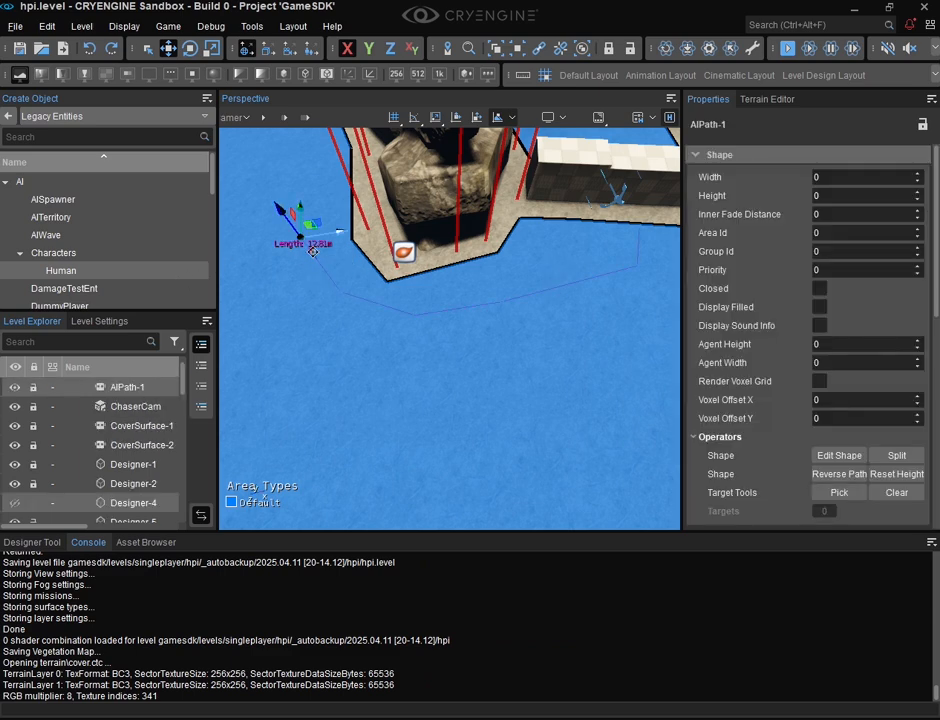
scroll(780, 278, down, 5)
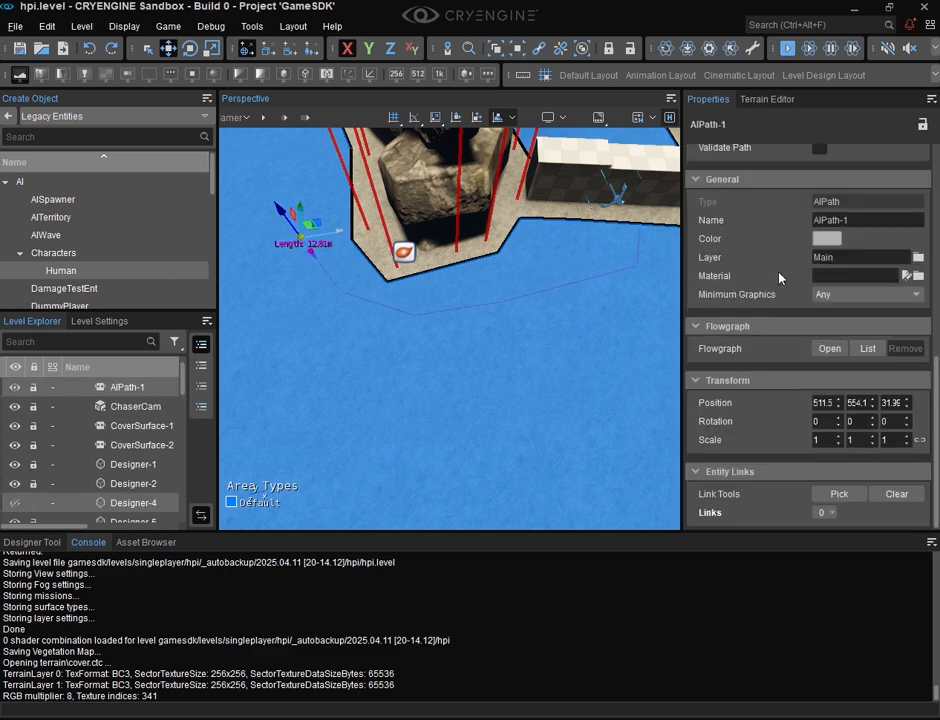
click(826, 238)
drag(753, 289, 668, 232)
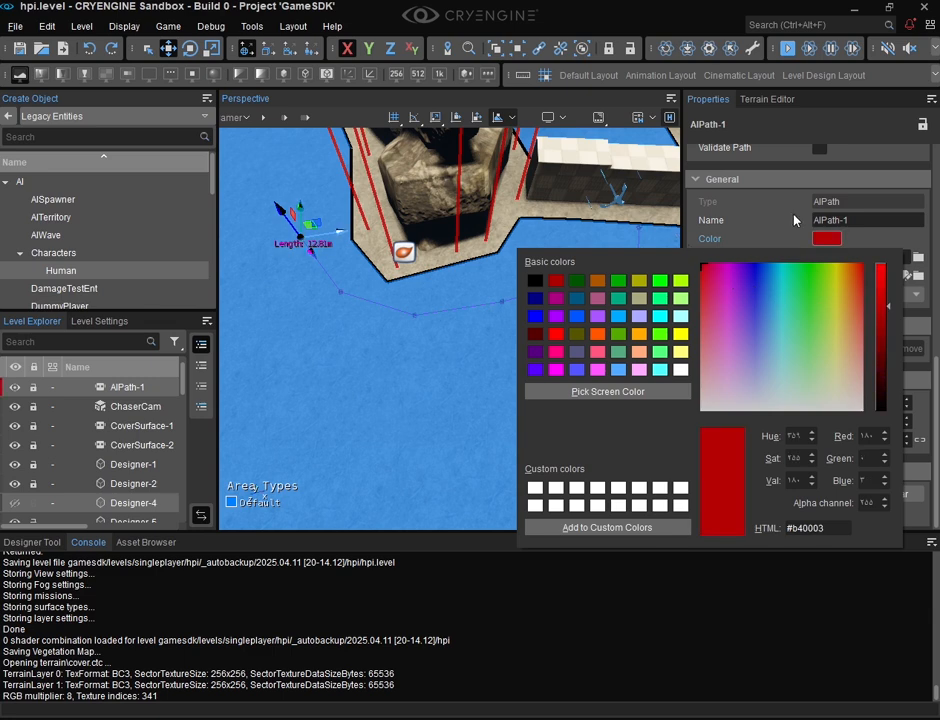
click(566, 279)
click(467, 382)
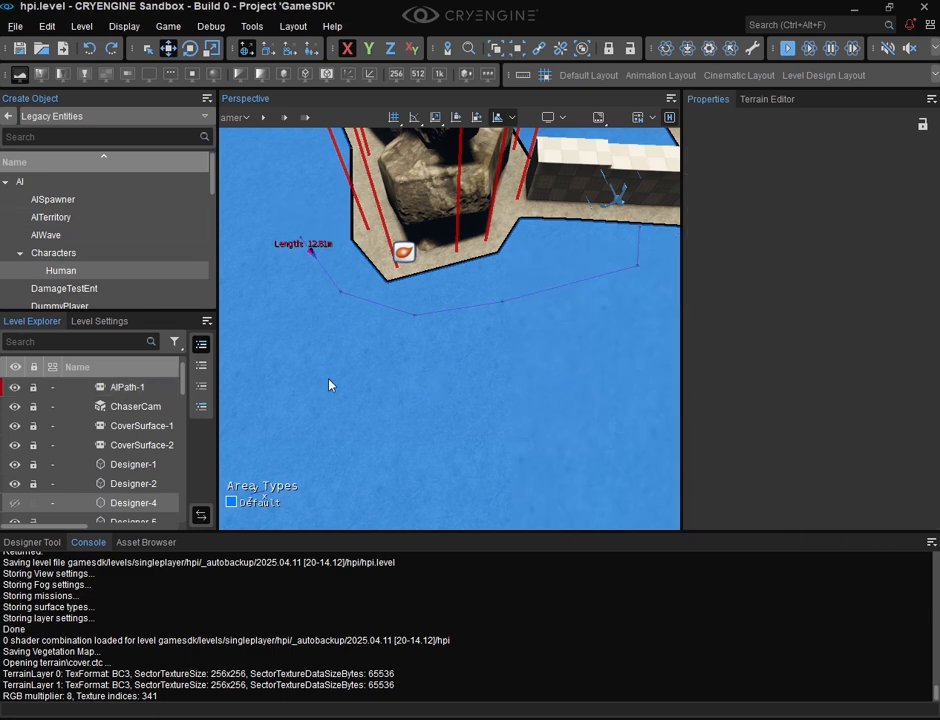
Turn off the MediumSizedCharacters navigation debug visualization.
right_drag(331, 385, 351, 387)
key(a)
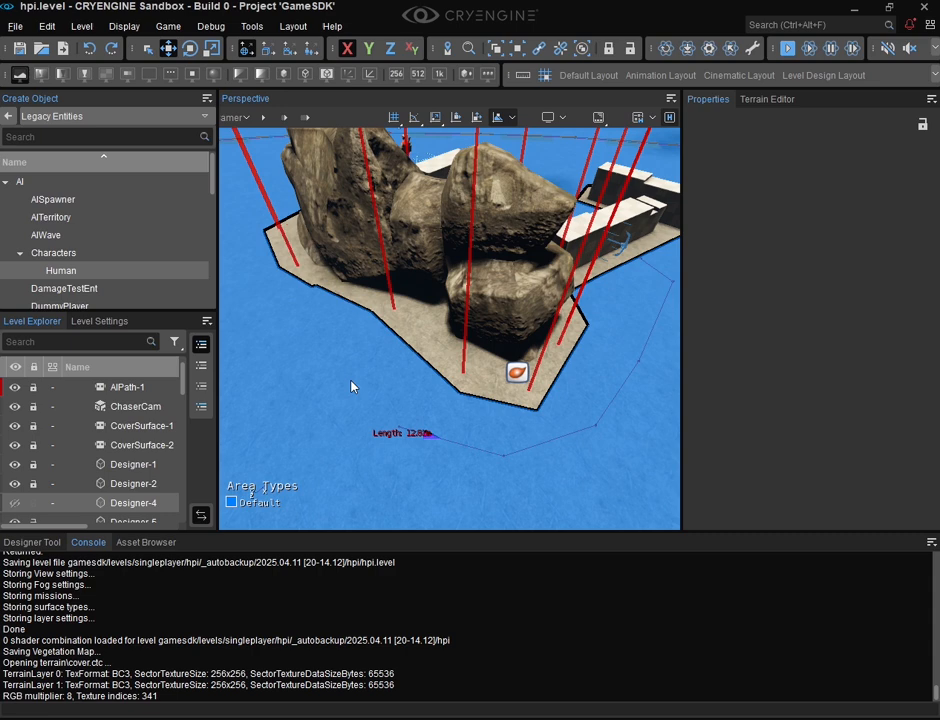
click(168, 26)
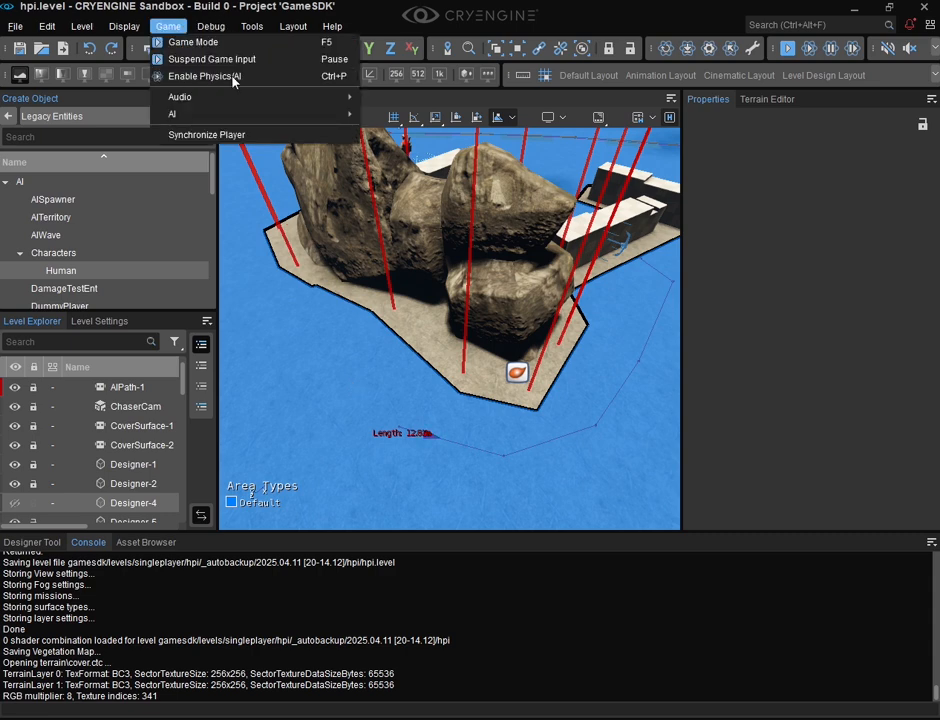
mouse_move(330, 114)
mouse_move(558, 116)
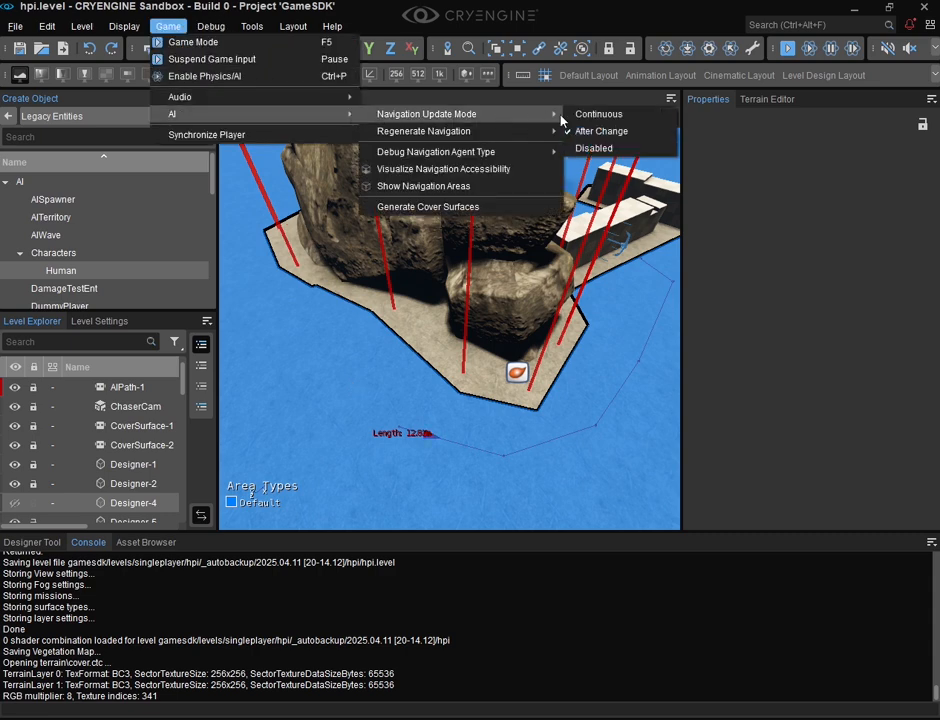
mouse_move(545, 152)
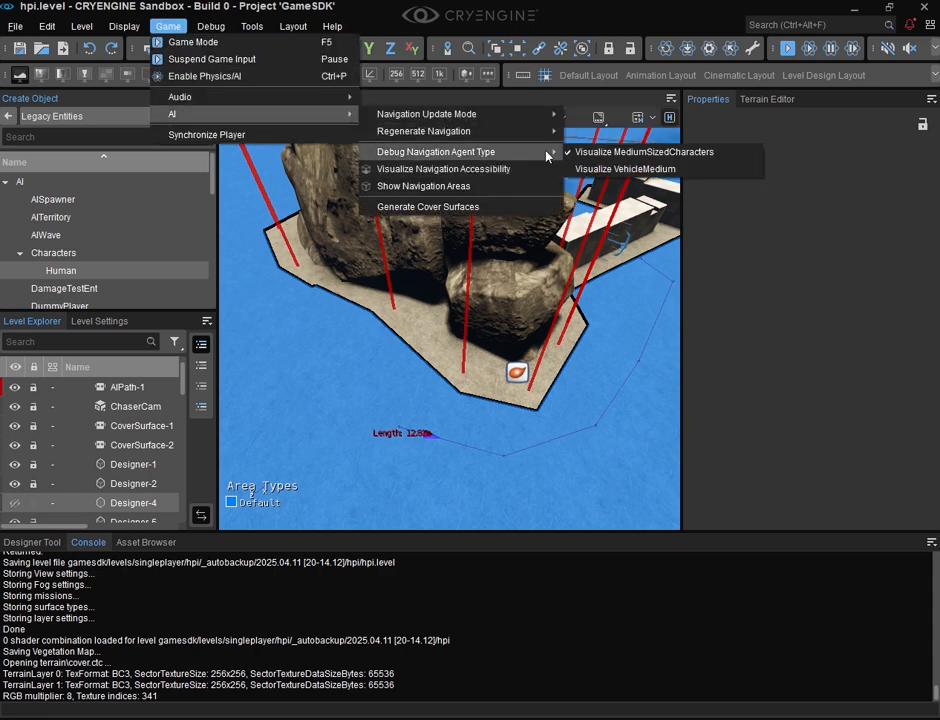
click(604, 153)
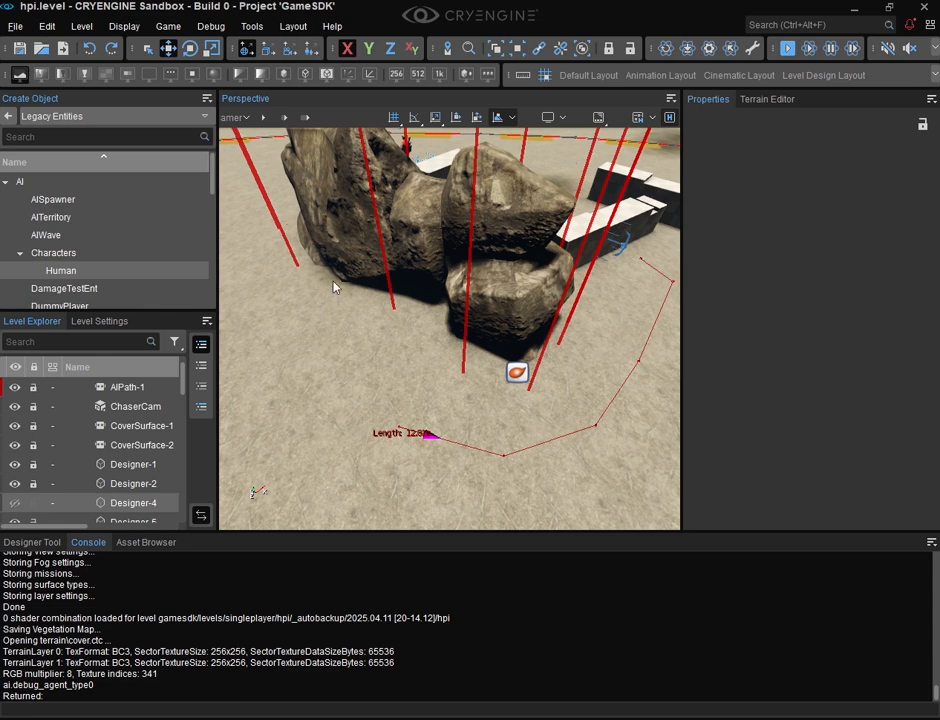
Place another Human character at the start of the AI path and set its Faction to Players.
click(75, 272)
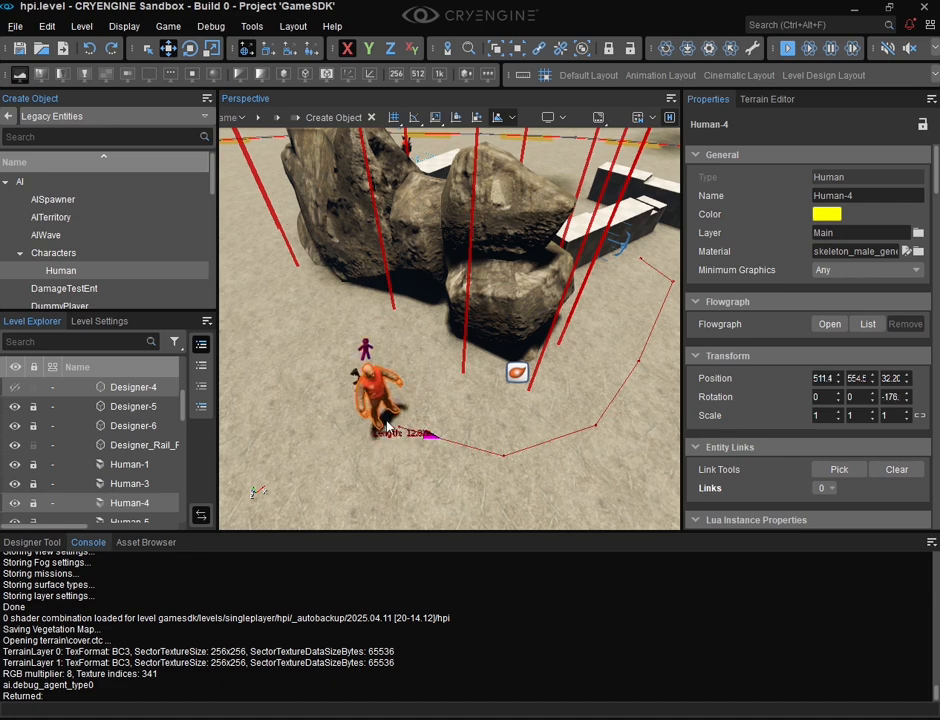
click(386, 425)
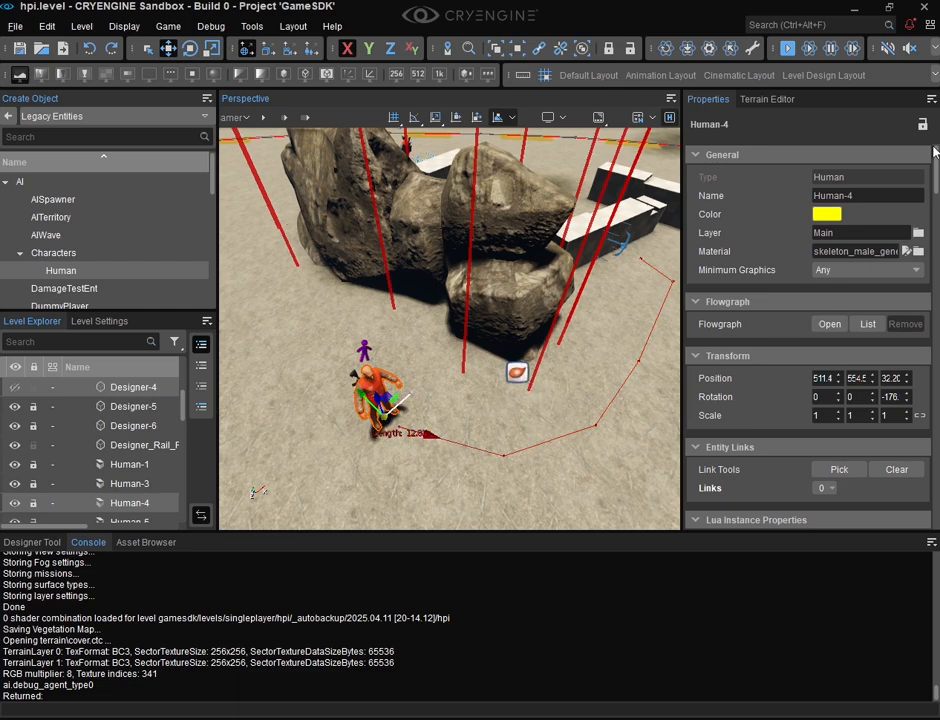
drag(938, 162, 937, 338)
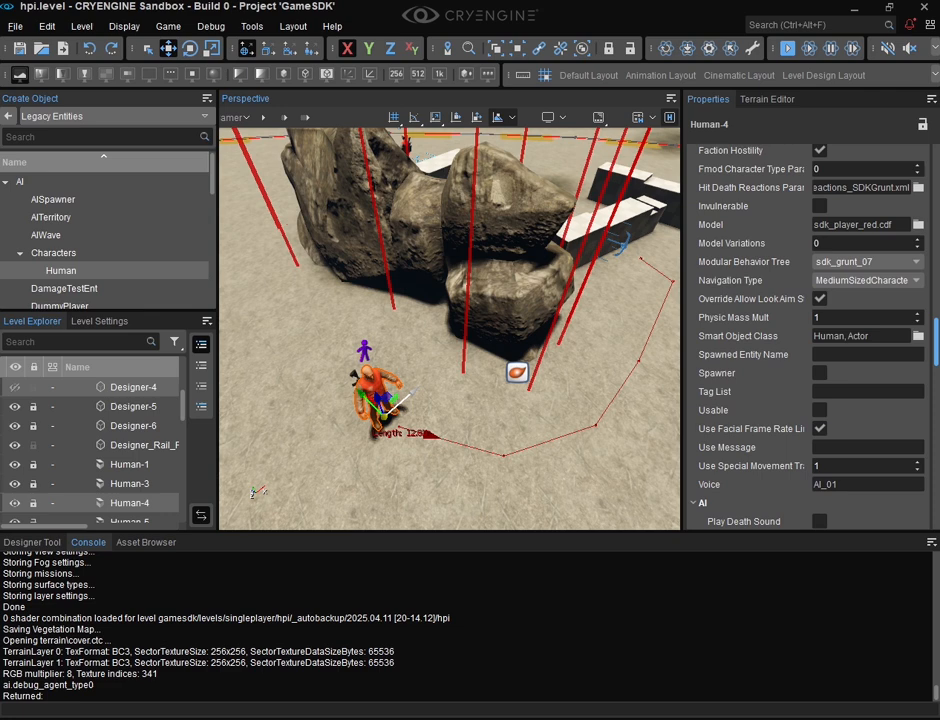
drag(937, 340, 937, 315)
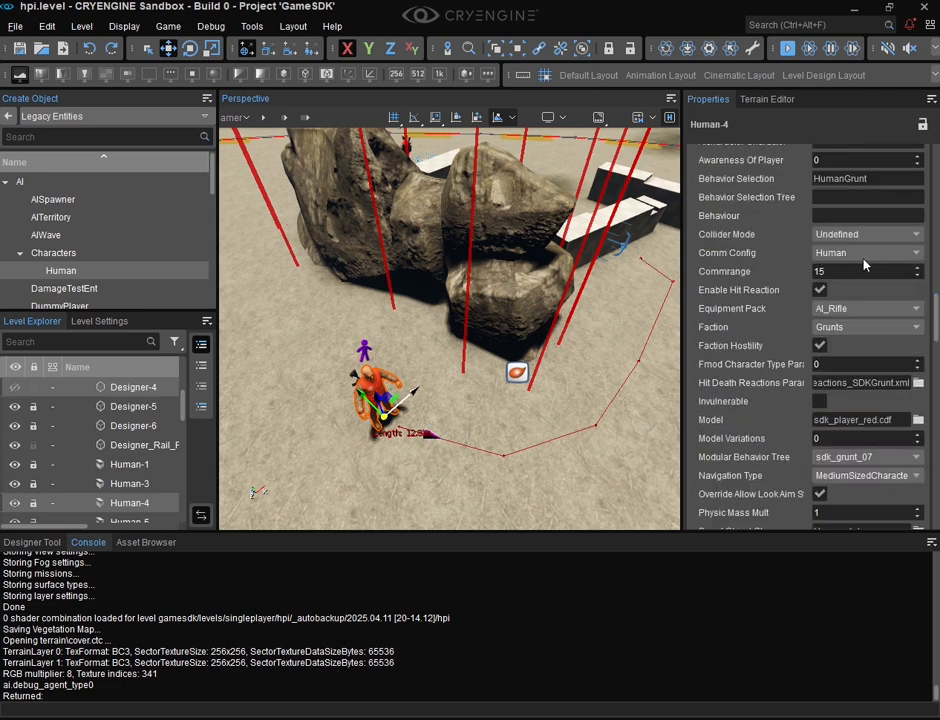
click(855, 327)
key(Escape)
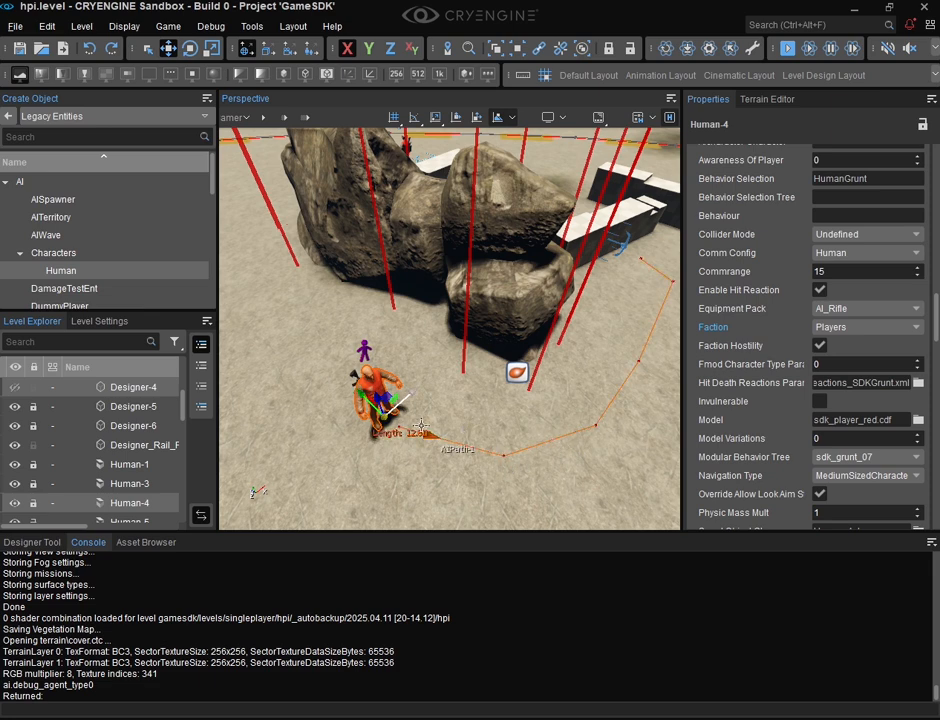
Create a flow graph for the new Human character in a group named AI_walking.
right_click(371, 375)
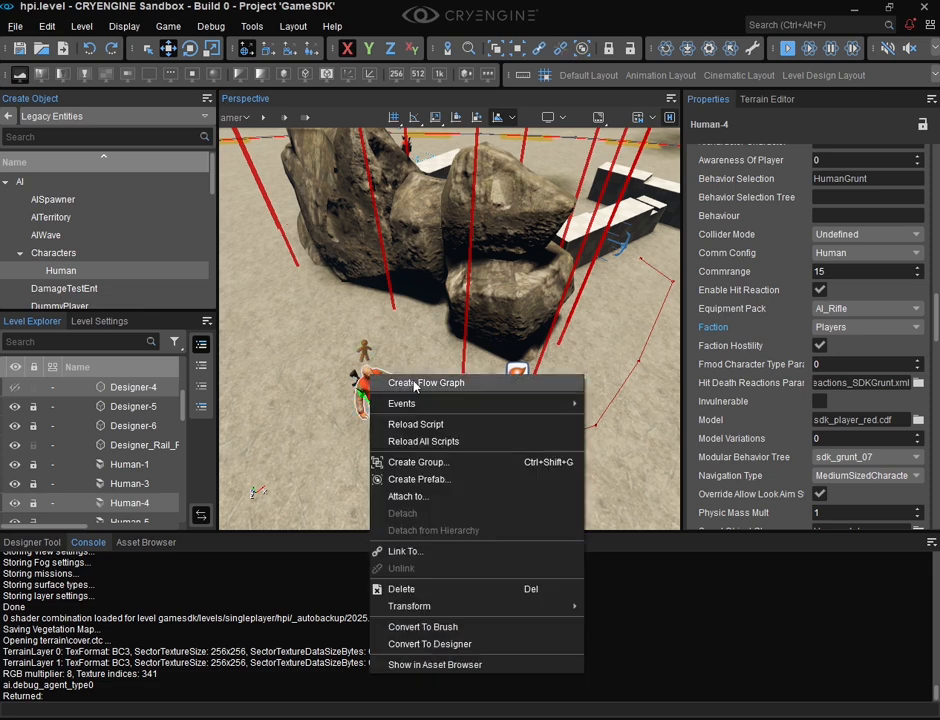
click(415, 384)
click(415, 461)
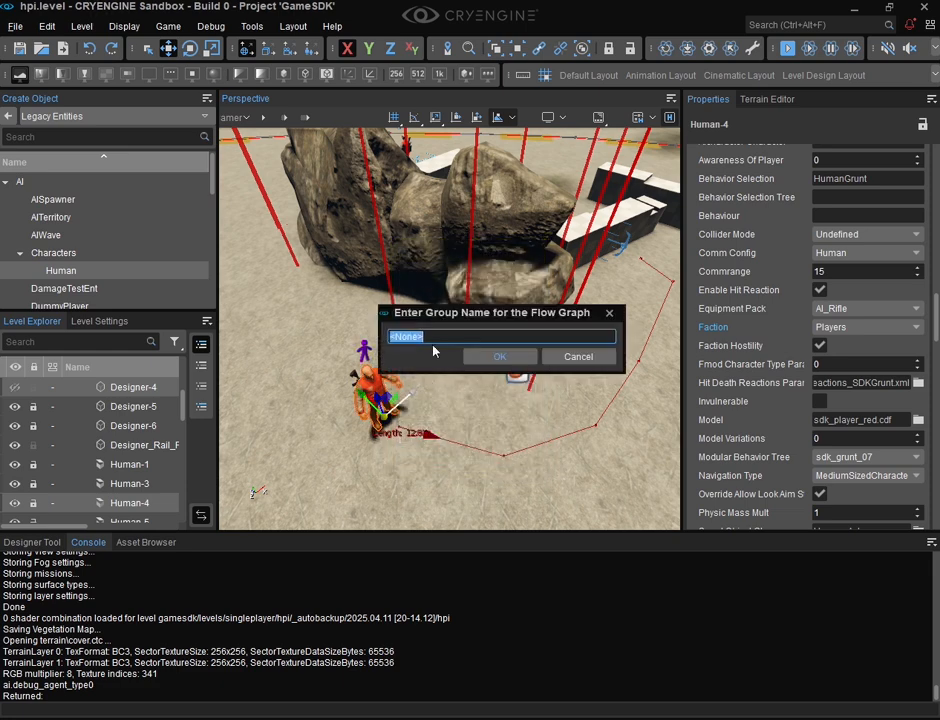
text(AI_walking)
click(500, 357)
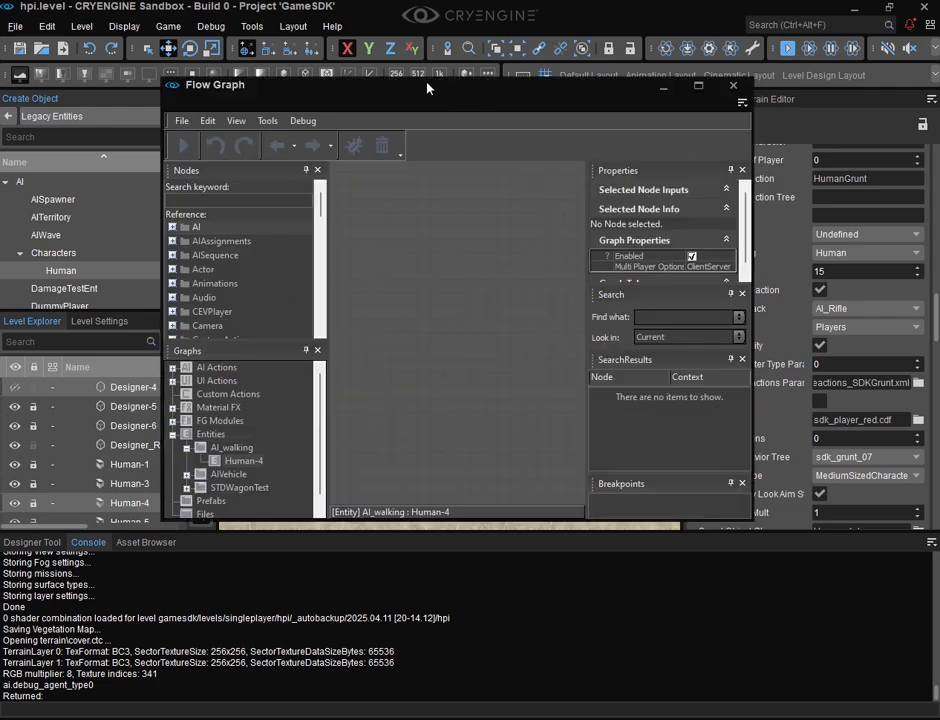
Dock the Flow Graph editor alongside the Console, enlarge it and auto-hide its side panes to free the graph canvas.
drag(425, 88, 300, 543)
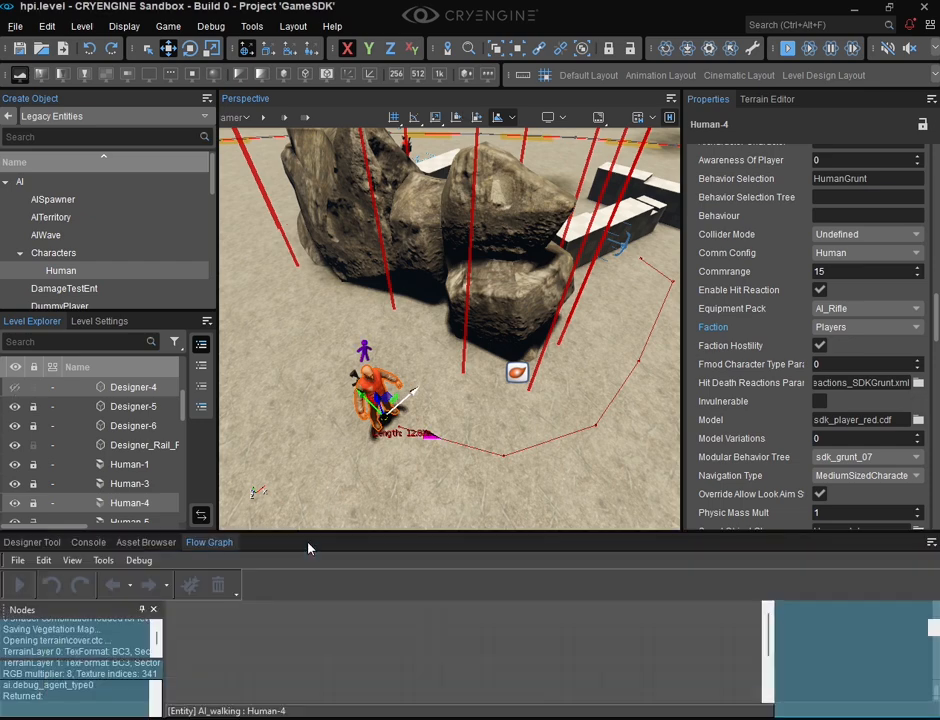
drag(402, 532, 433, 249)
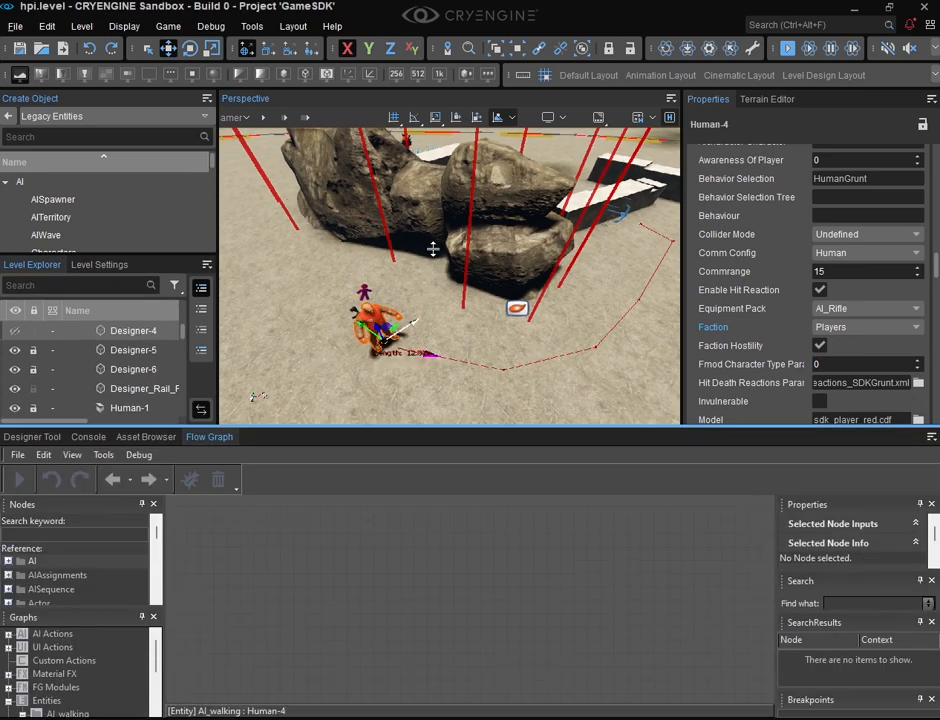
click(919, 504)
click(905, 505)
click(905, 505)
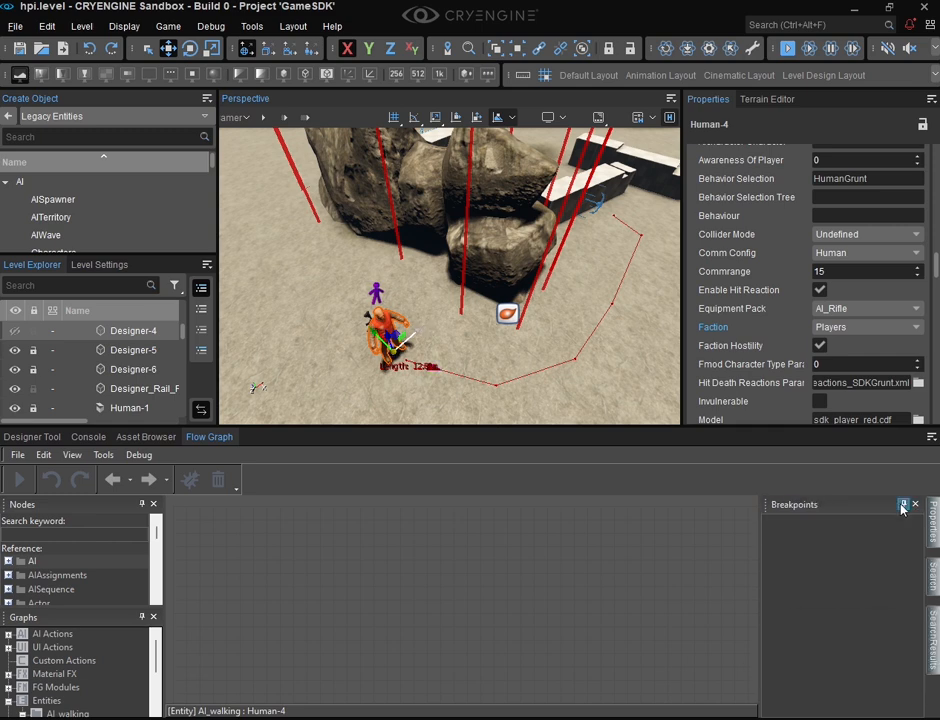
click(903, 505)
click(141, 505)
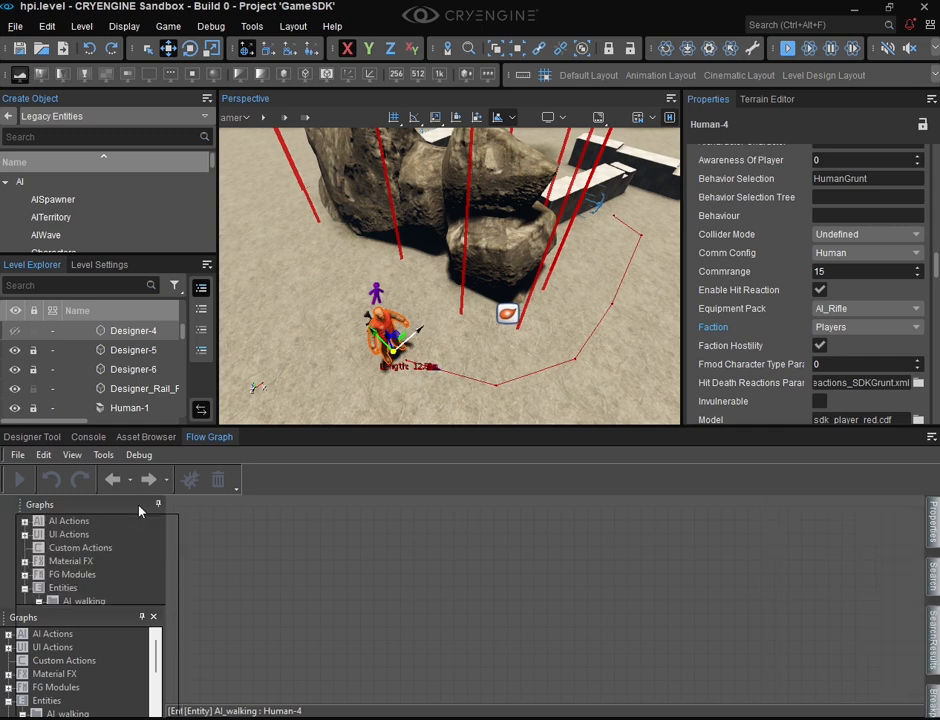
click(158, 504)
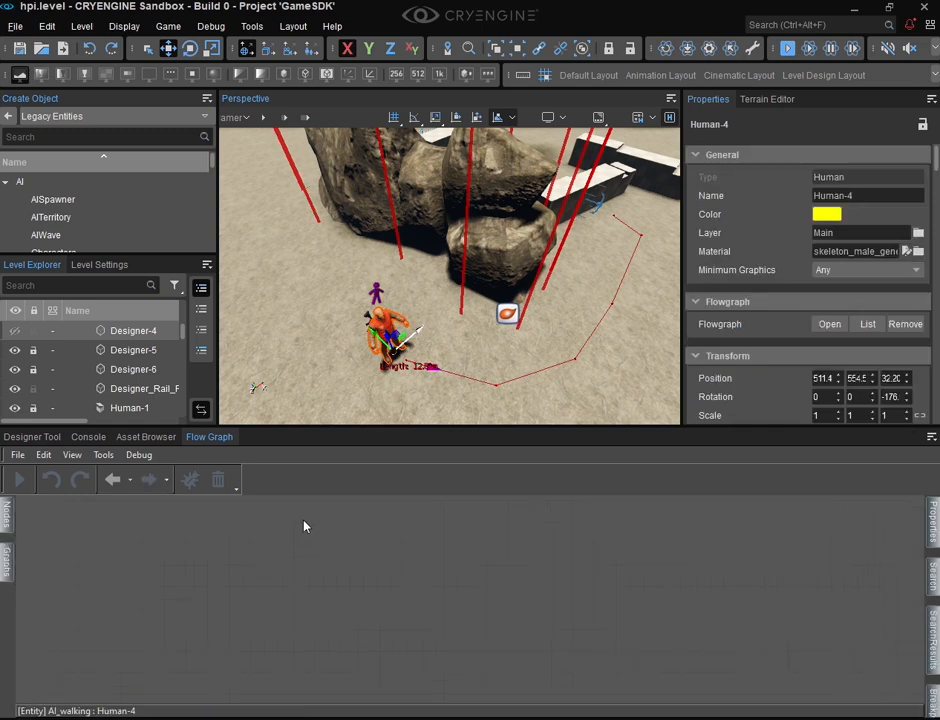
Add an AISequence:MoveAlongPath node to the AI_walking flow graph.
right_click(305, 524)
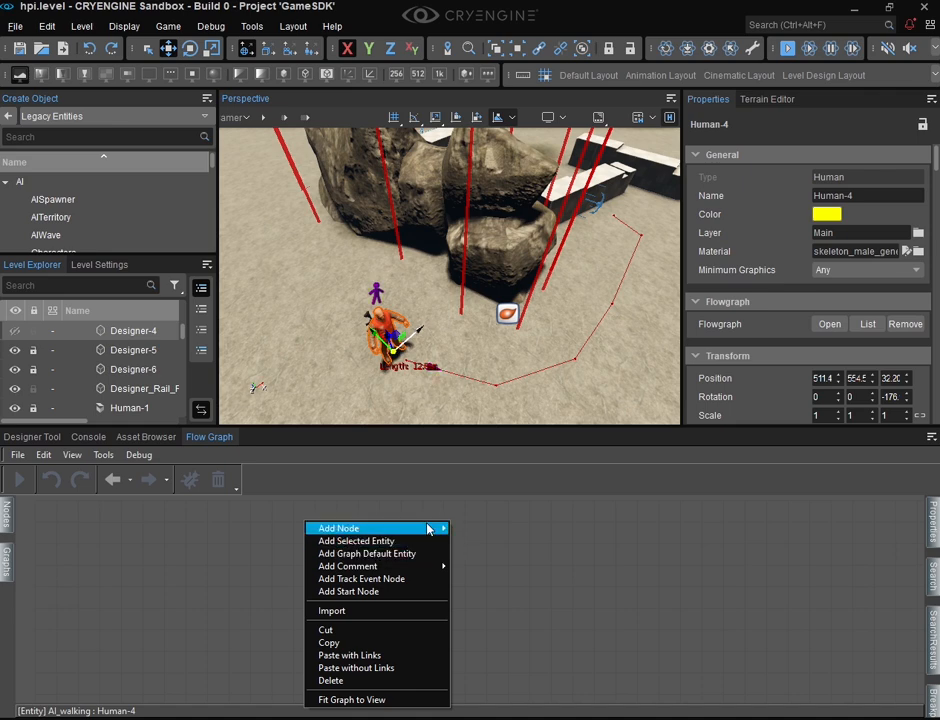
mouse_move(427, 529)
mouse_move(527, 157)
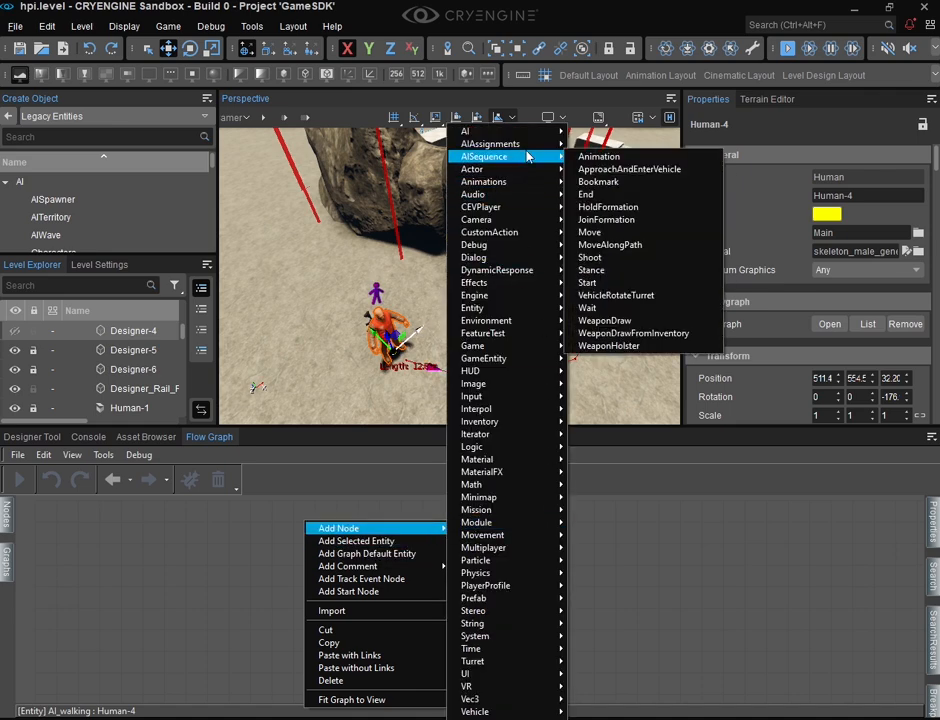
click(638, 247)
Add an AISequence:Start node to the flow graph, below and beside the MoveAlongPath node.
right_click(443, 578)
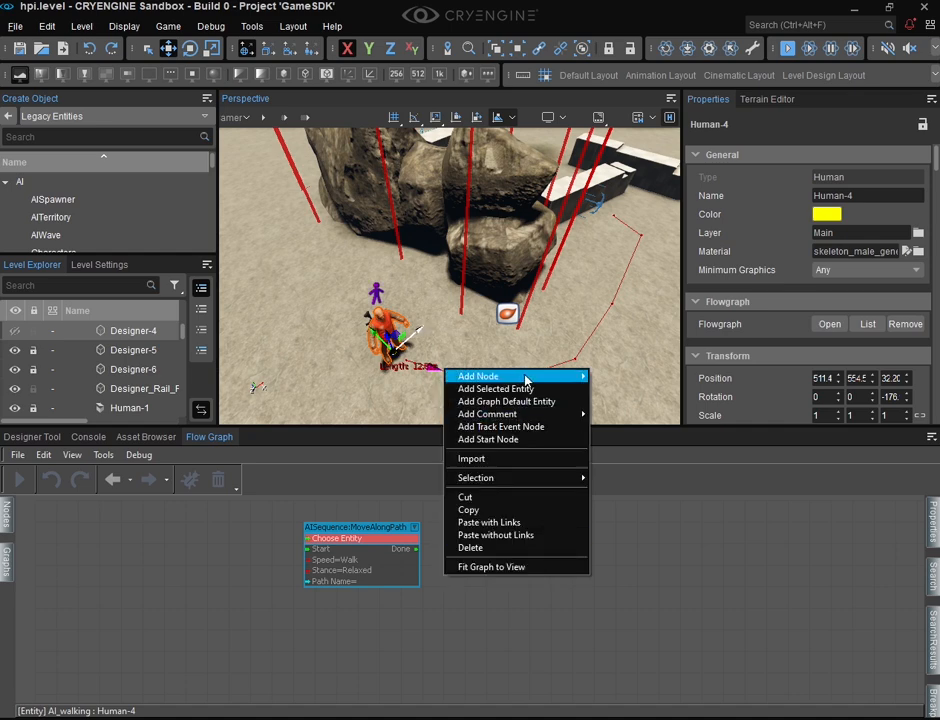
mouse_move(525, 379)
mouse_move(700, 157)
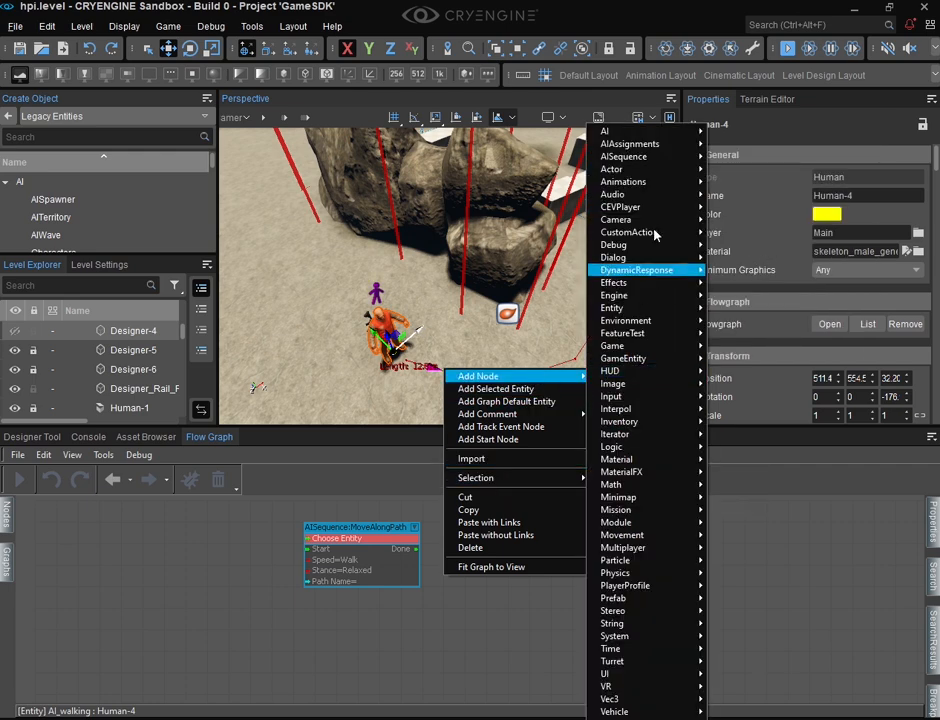
mouse_move(627, 157)
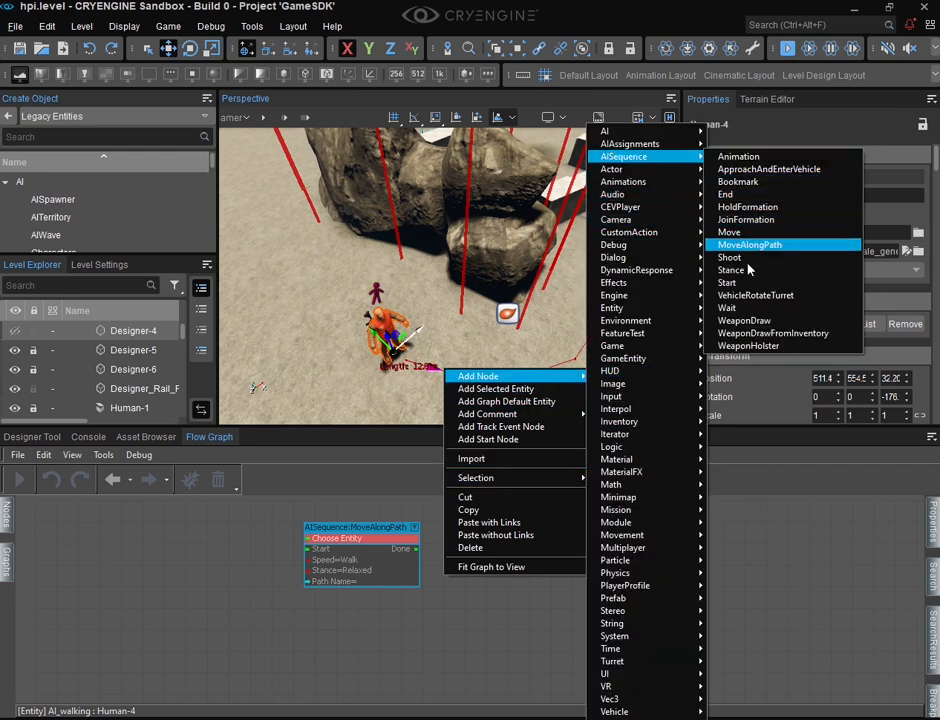
click(732, 283)
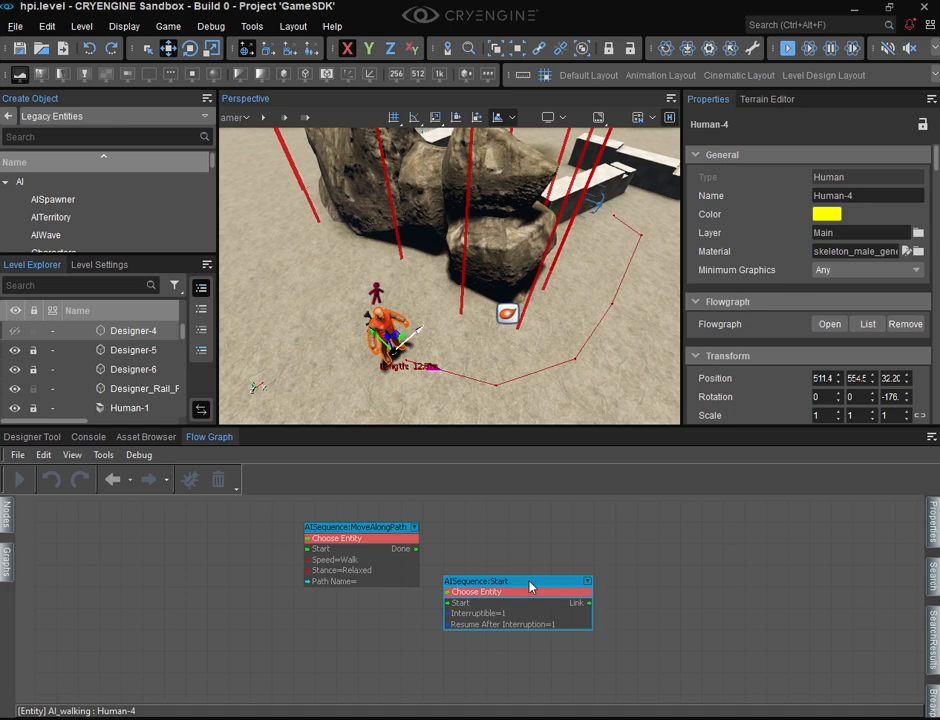
Place AISequence:Start ahead of MoveAlongPath and add an AISequence:End node after it, linked from MoveAlongPath's Done output to End.
drag(530, 587, 197, 550)
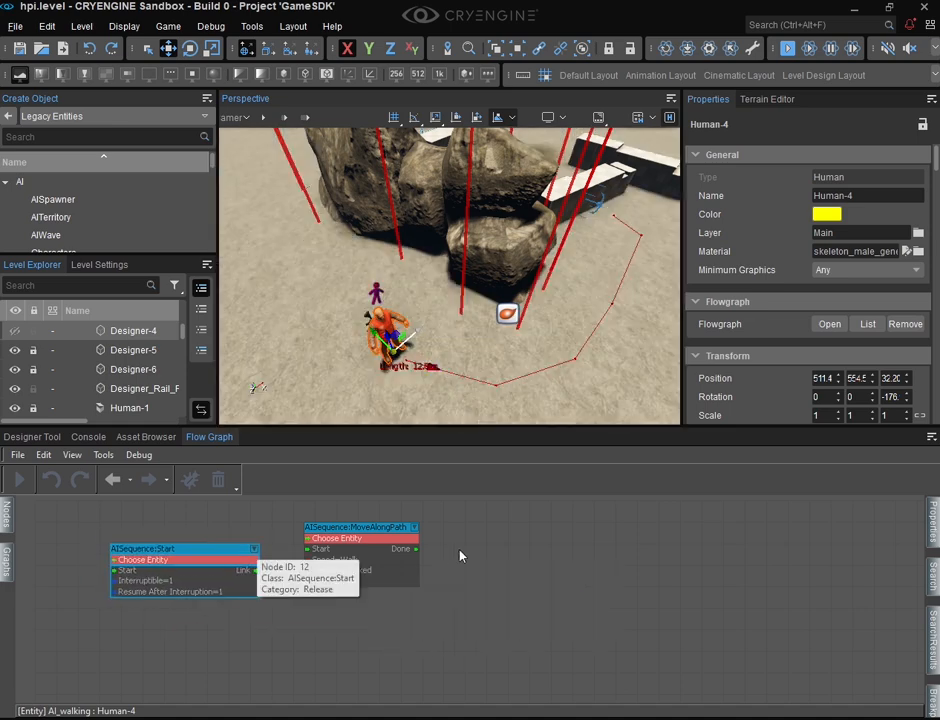
right_click(449, 549)
mouse_move(520, 556)
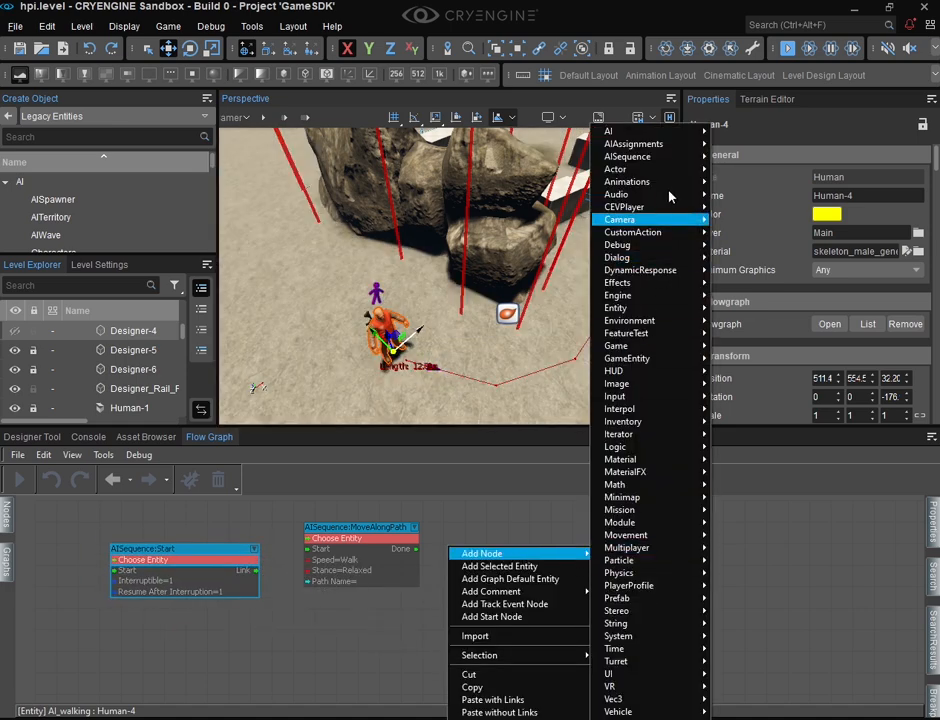
mouse_move(645, 156)
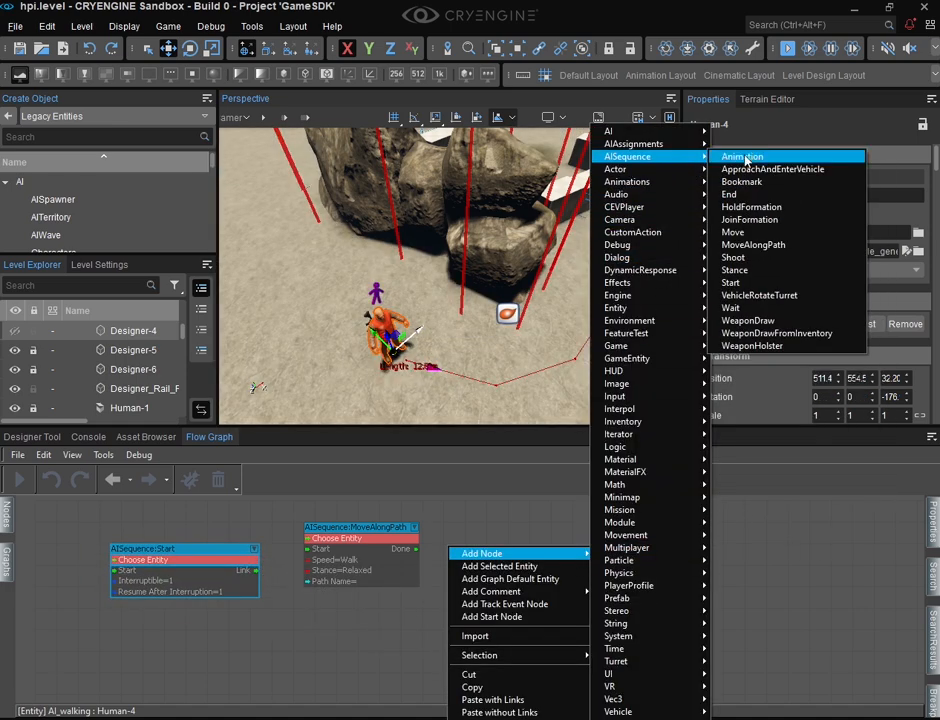
click(730, 194)
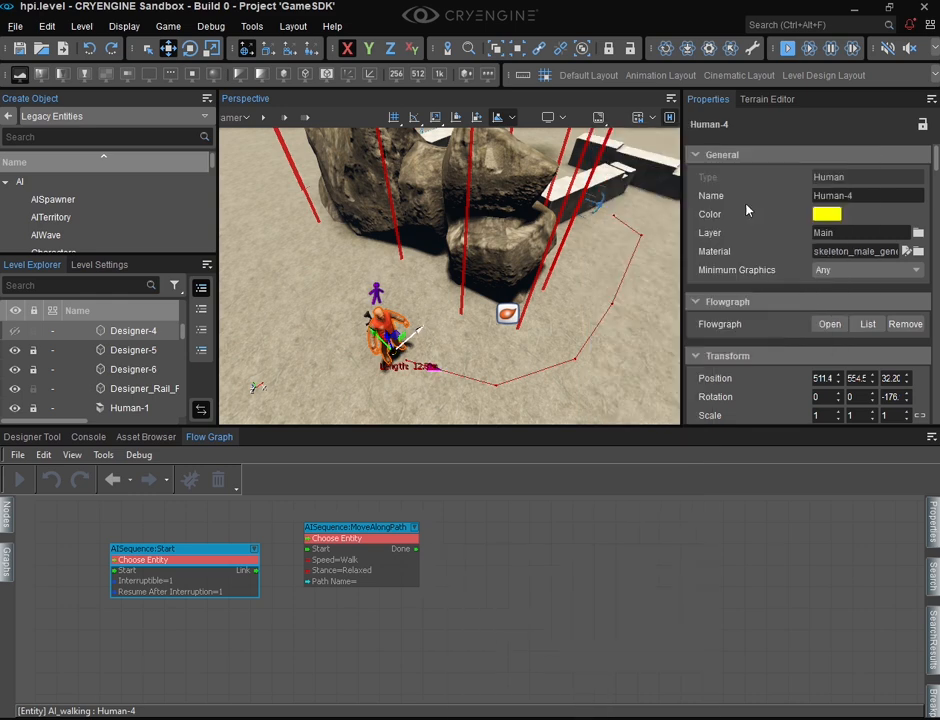
drag(496, 556, 529, 543)
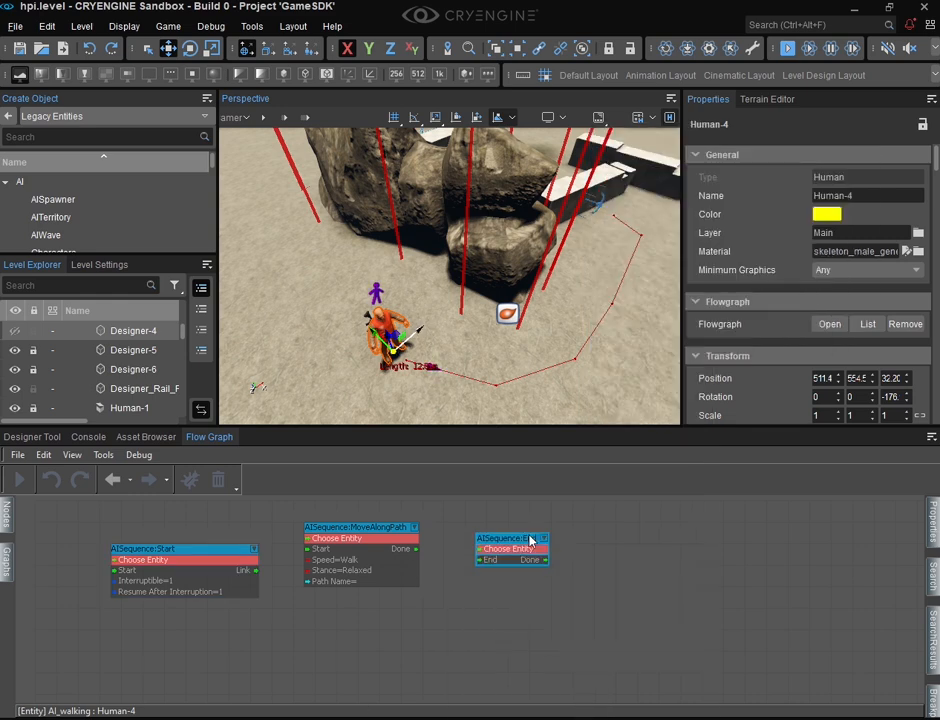
drag(416, 549, 481, 560)
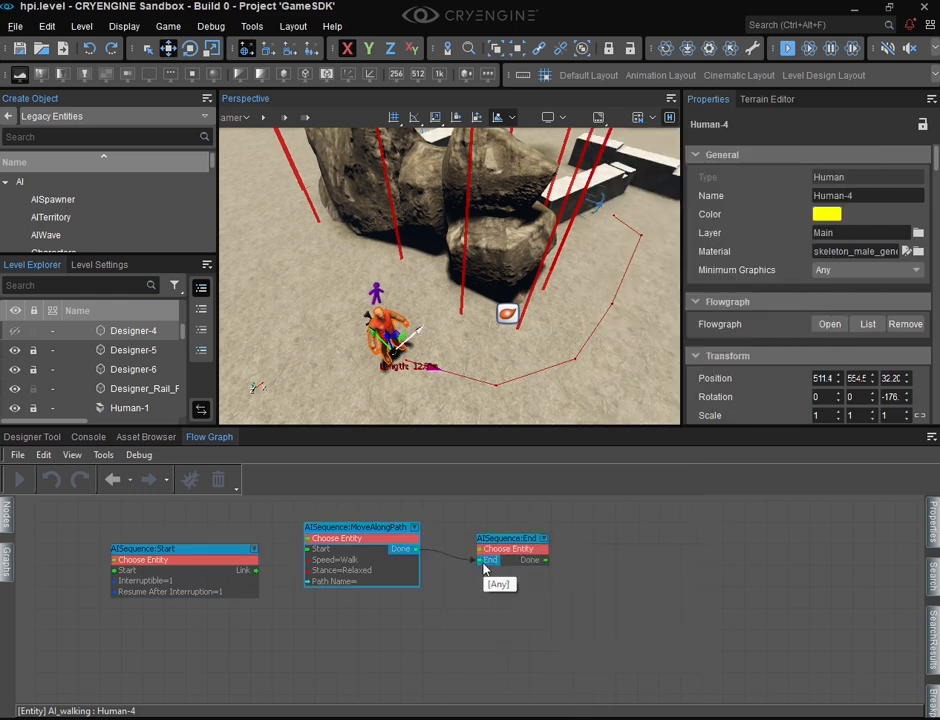
Assign the graph entity to the AISequence:End, MoveAlongPath and AISequence:Start nodes.
right_click(495, 549)
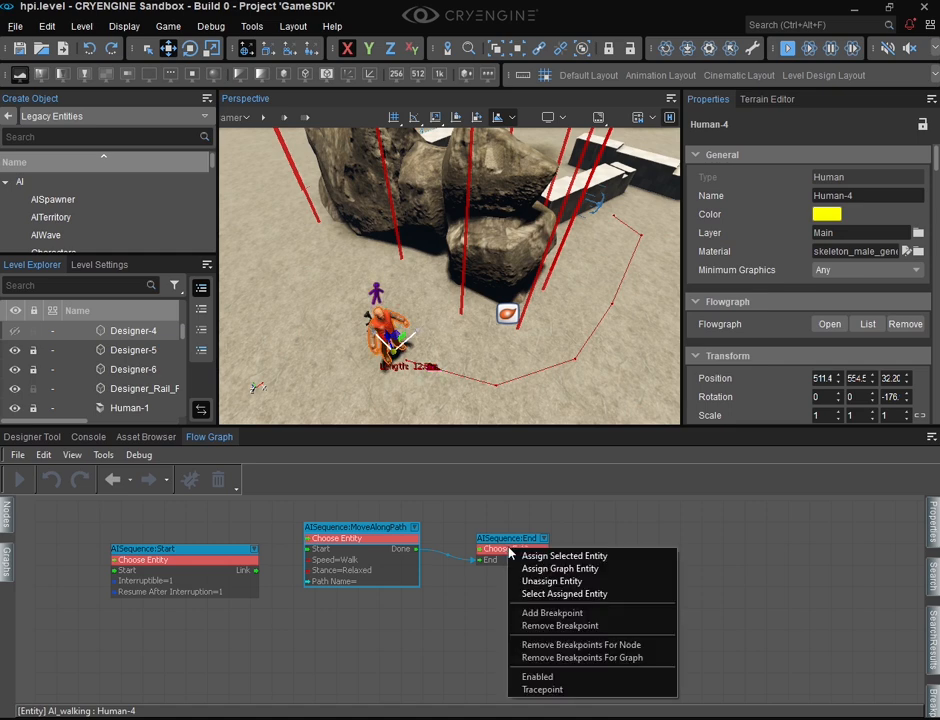
click(540, 568)
right_click(334, 541)
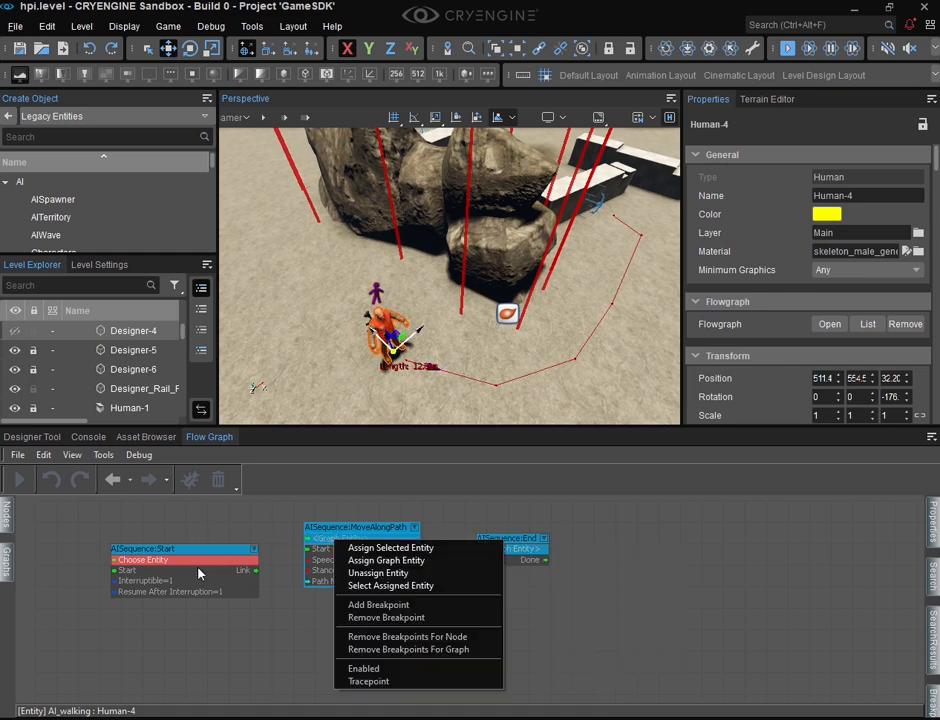
right_click(198, 573)
right_click(201, 565)
click(248, 580)
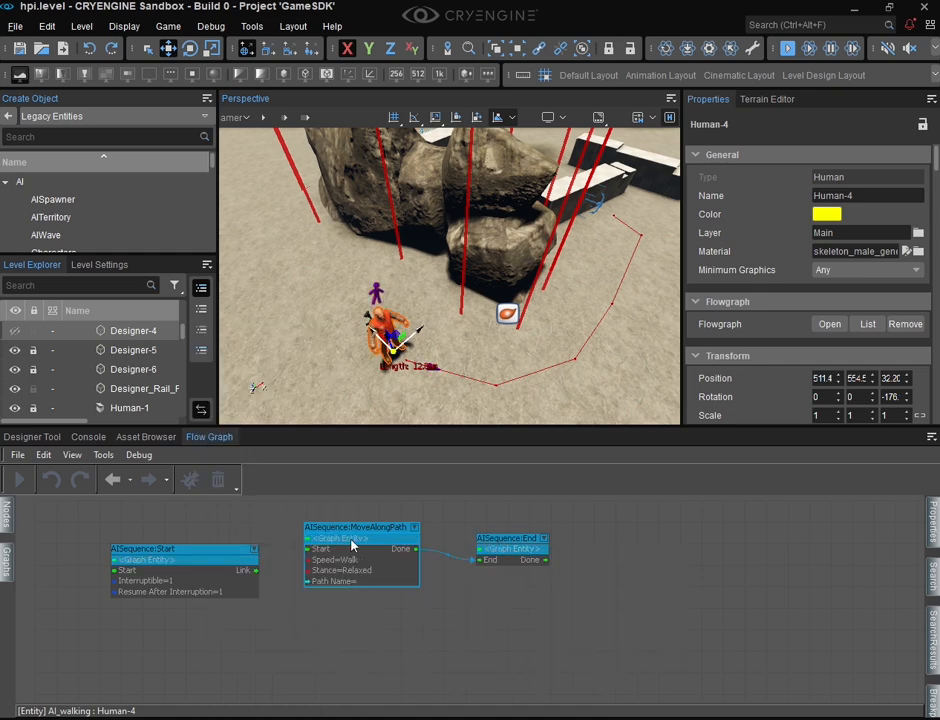
right_click(348, 540)
click(378, 546)
Link AISequence:Start's Link output to MoveAlongPath's Start, and add a Game:Start node with its Output linked to AISequence:Start's Start input.
click(248, 577)
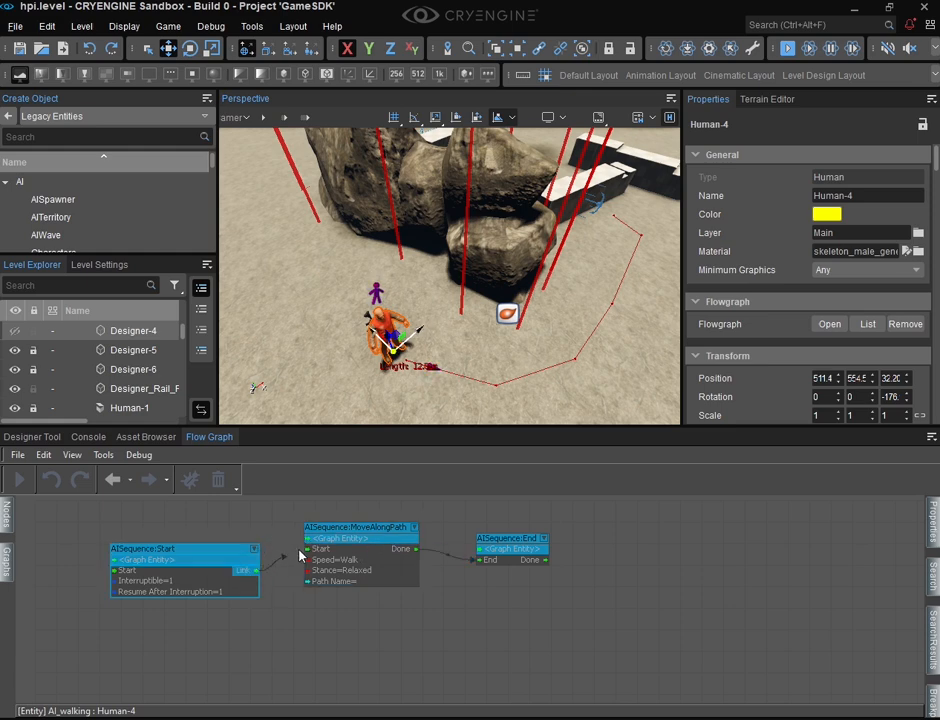
drag(300, 554, 371, 577)
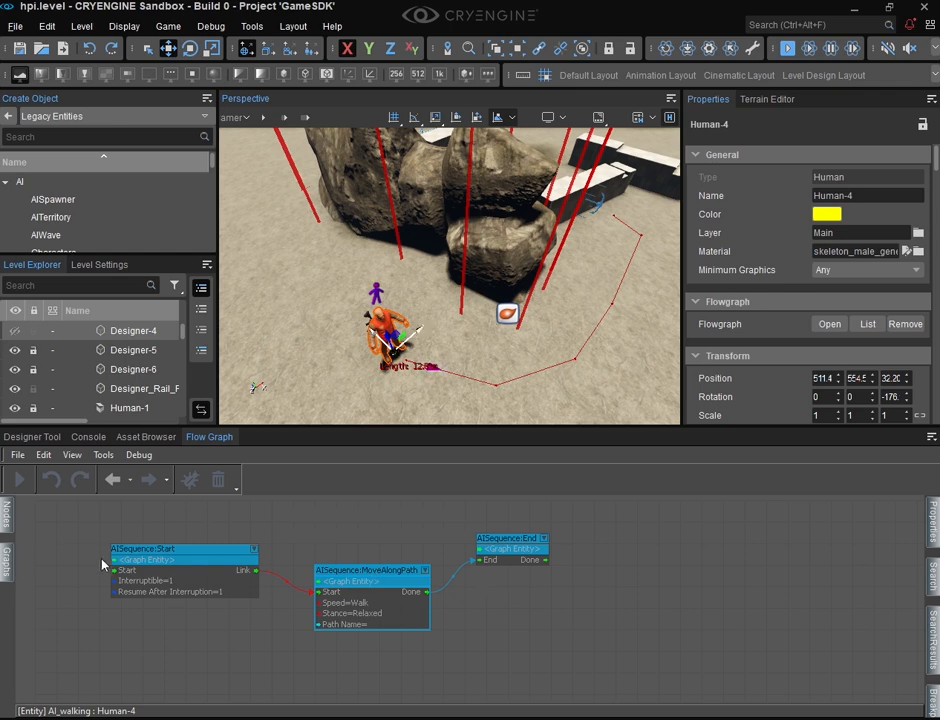
right_click(38, 535)
click(68, 605)
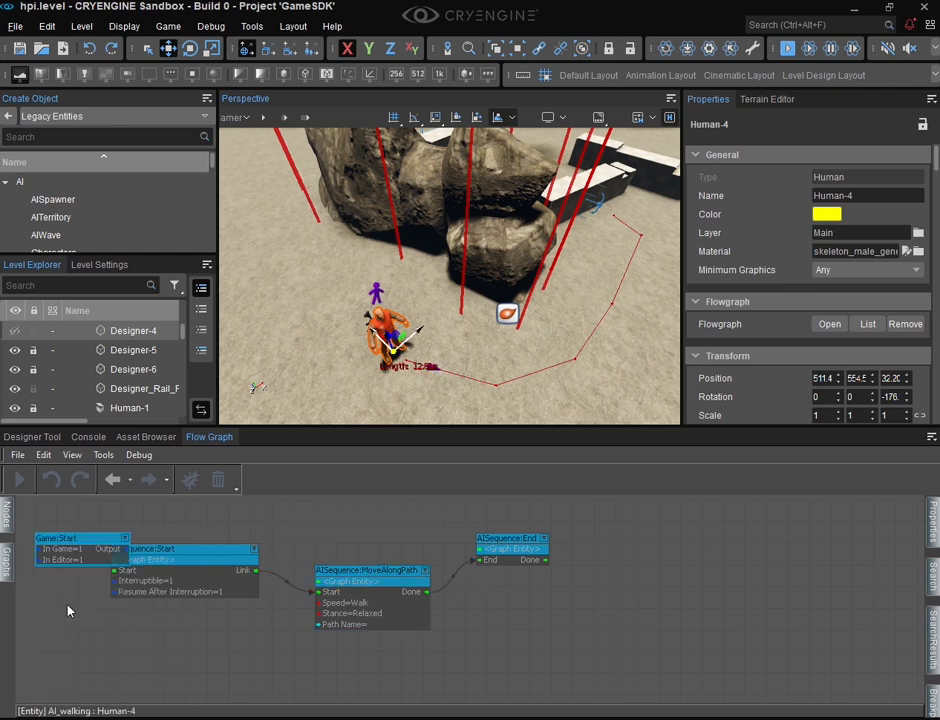
drag(176, 561, 238, 543)
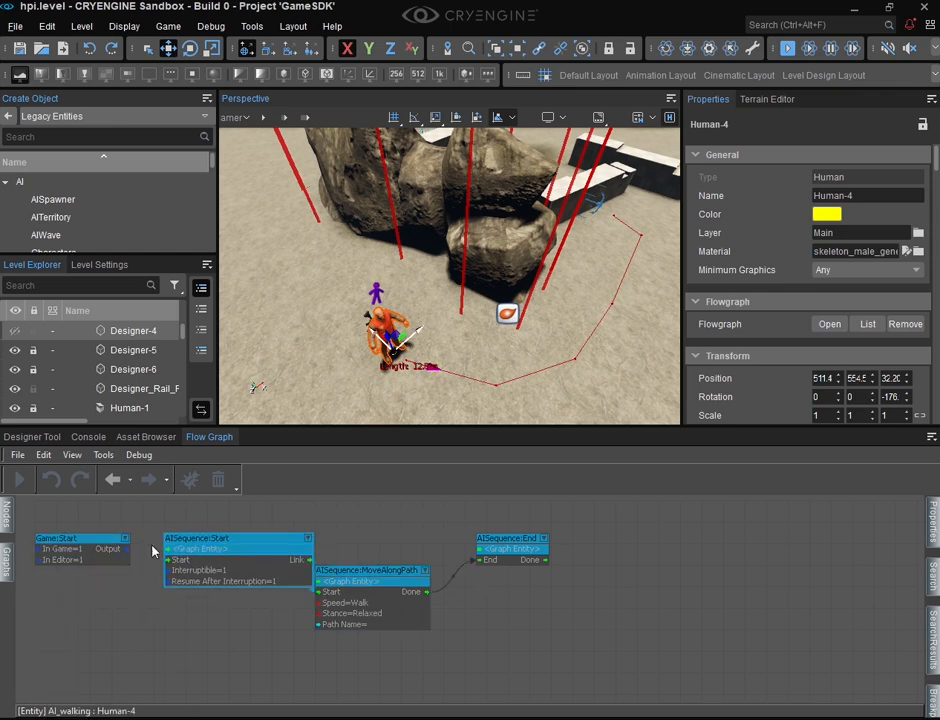
drag(127, 549, 170, 560)
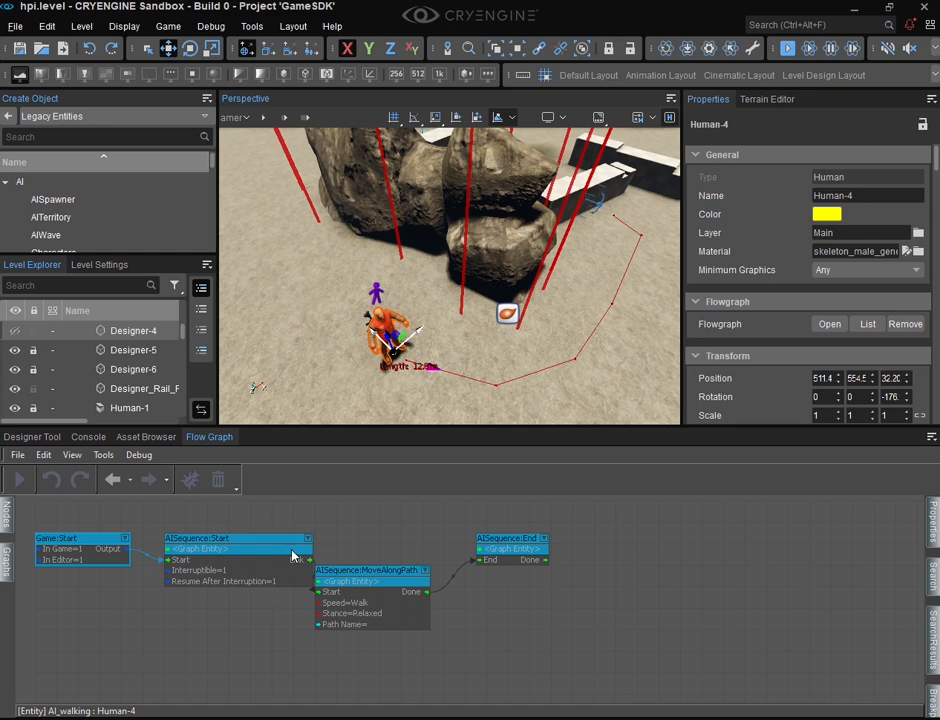
Arrange AISequence:Start, MoveAlongPath and AISequence:End in one row after Game:Start, leaving space behind Game:Start.
drag(270, 545, 240, 603)
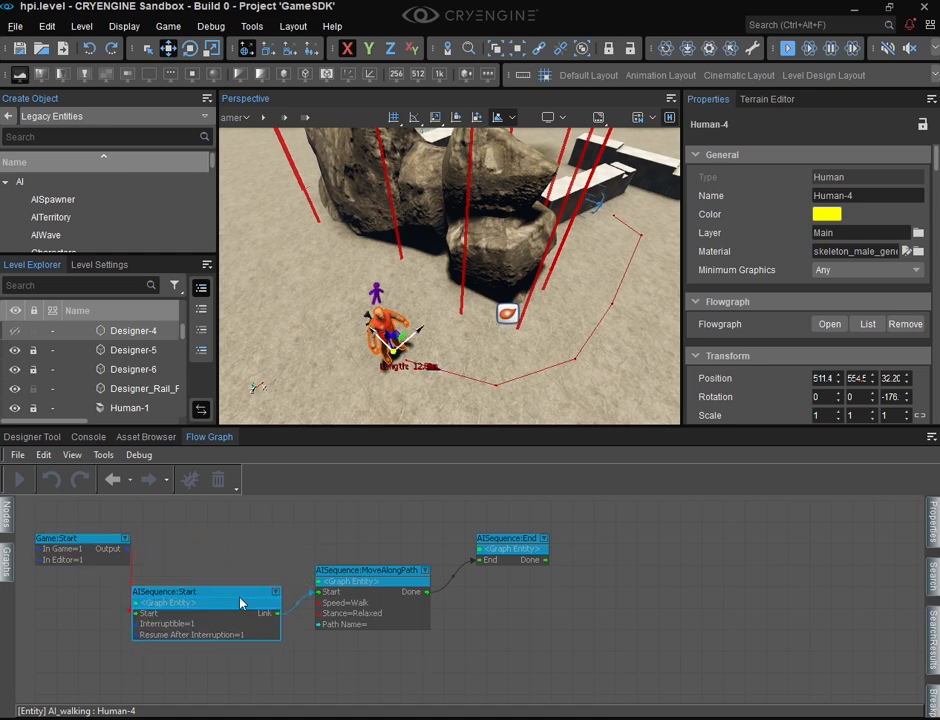
drag(180, 594, 191, 595)
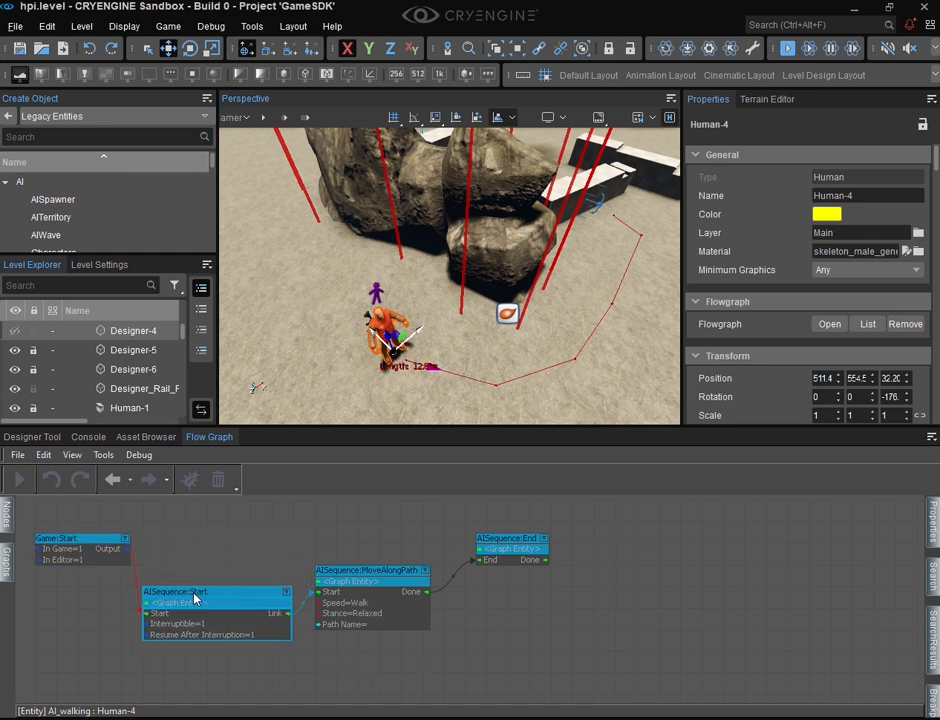
drag(368, 583, 400, 551)
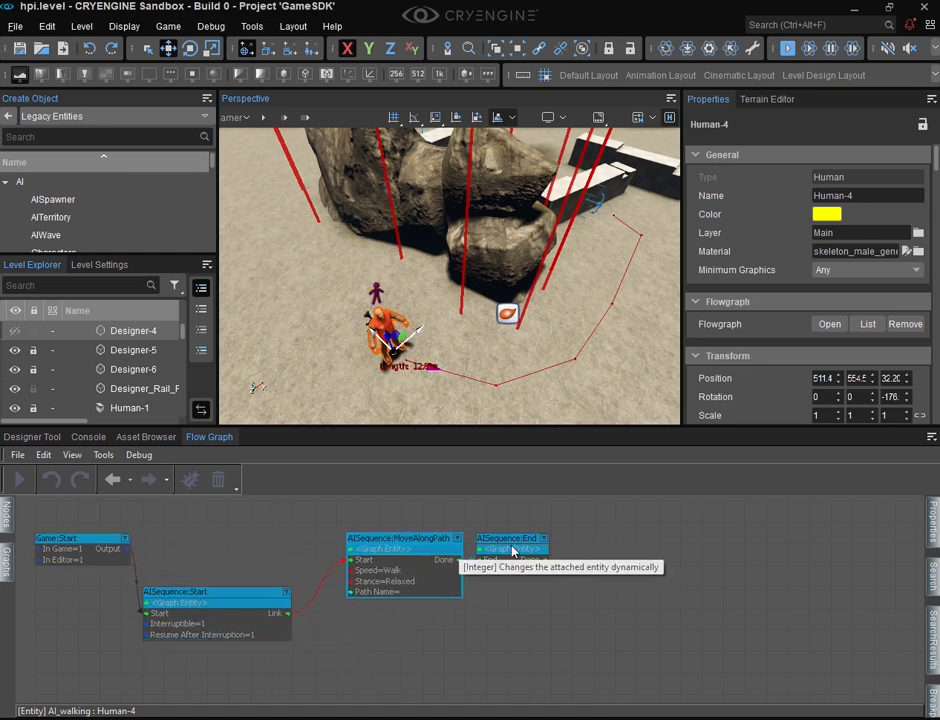
drag(511, 550, 607, 550)
drag(424, 541, 504, 541)
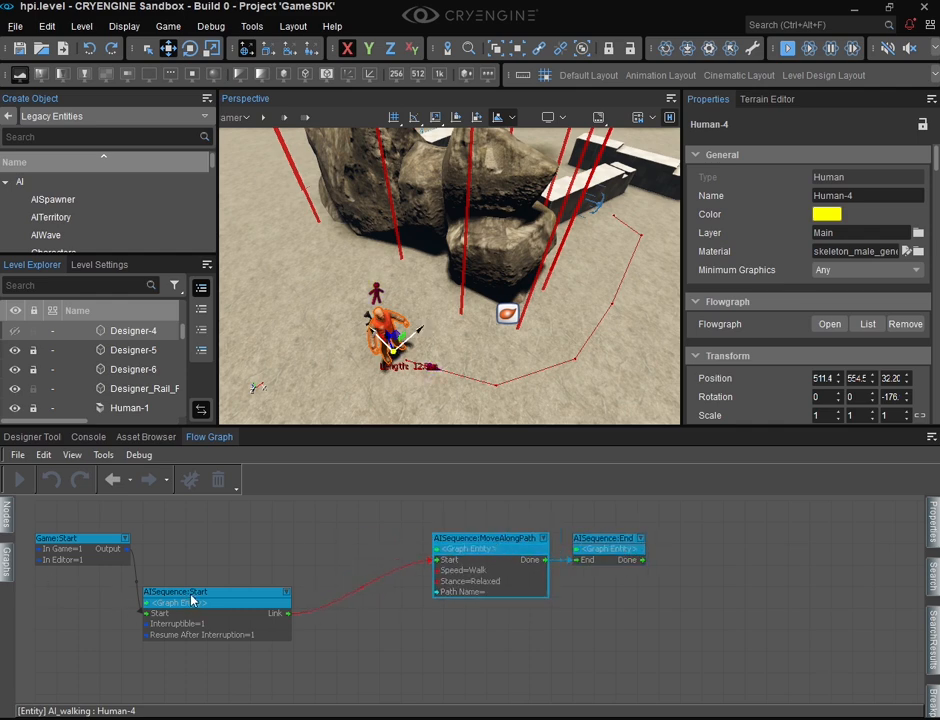
drag(193, 598, 300, 545)
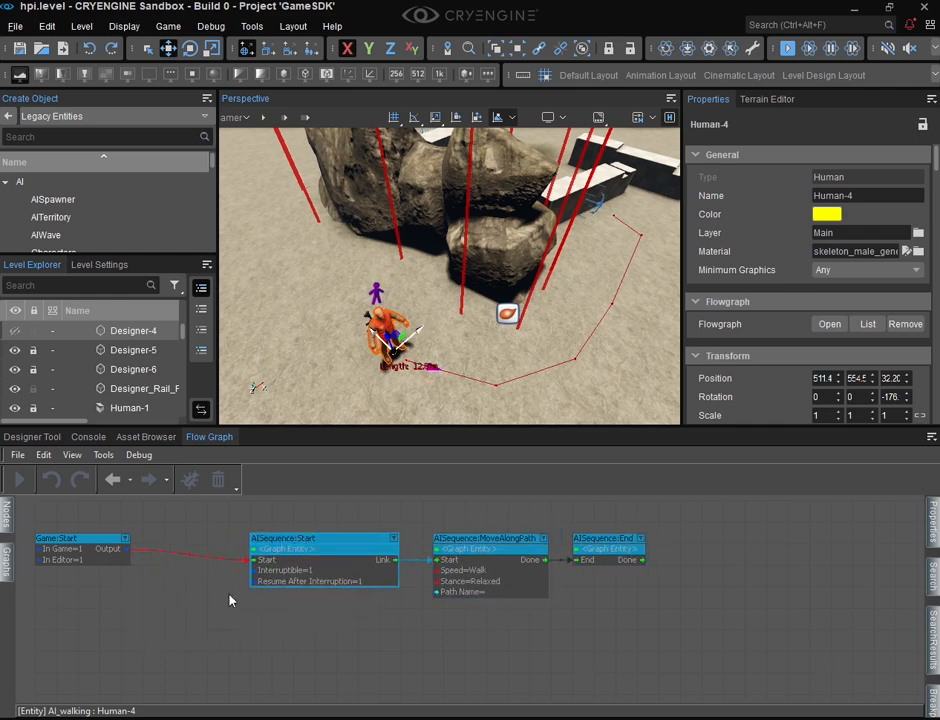
Insert a Time:Delay node on the link between Game:Start and AISequence:Start, collapse both Time:Delay and AISequence:Start, and move MoveAlongPath closer.
right_click(190, 558)
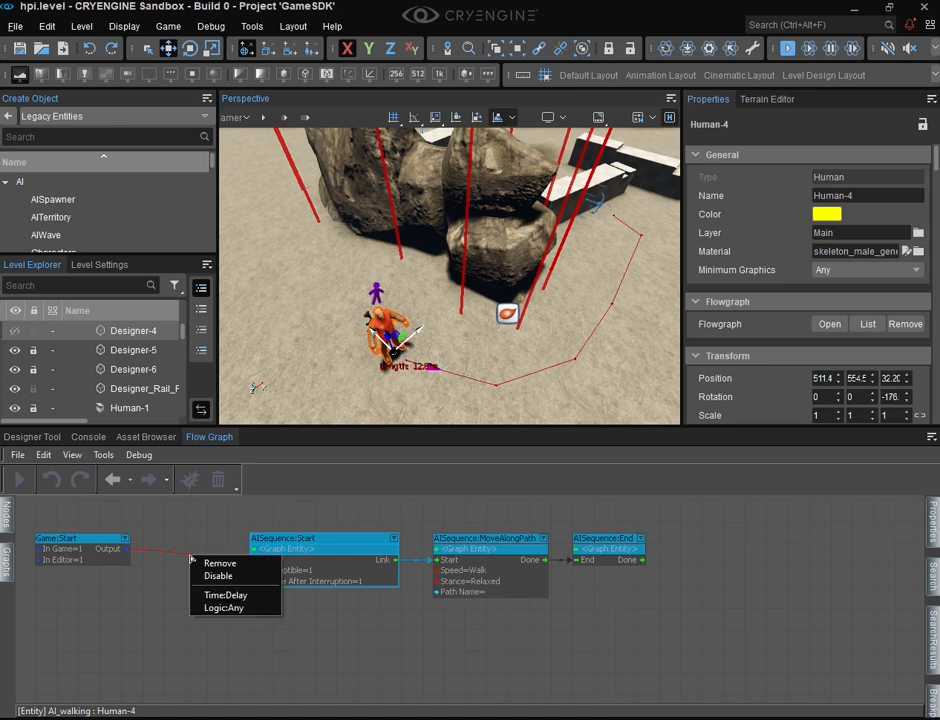
click(225, 595)
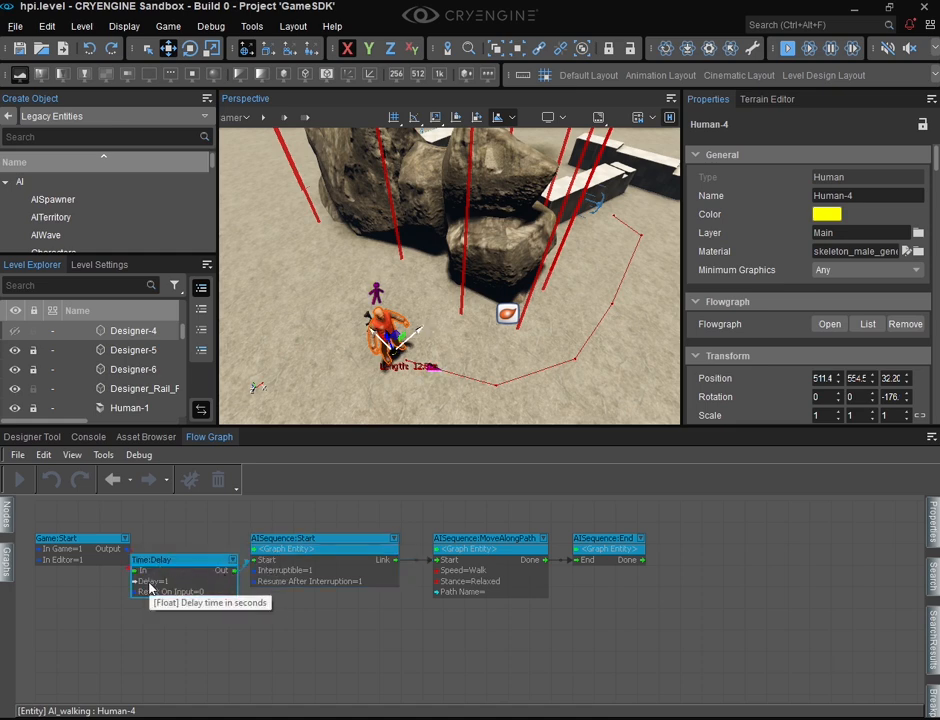
click(233, 561)
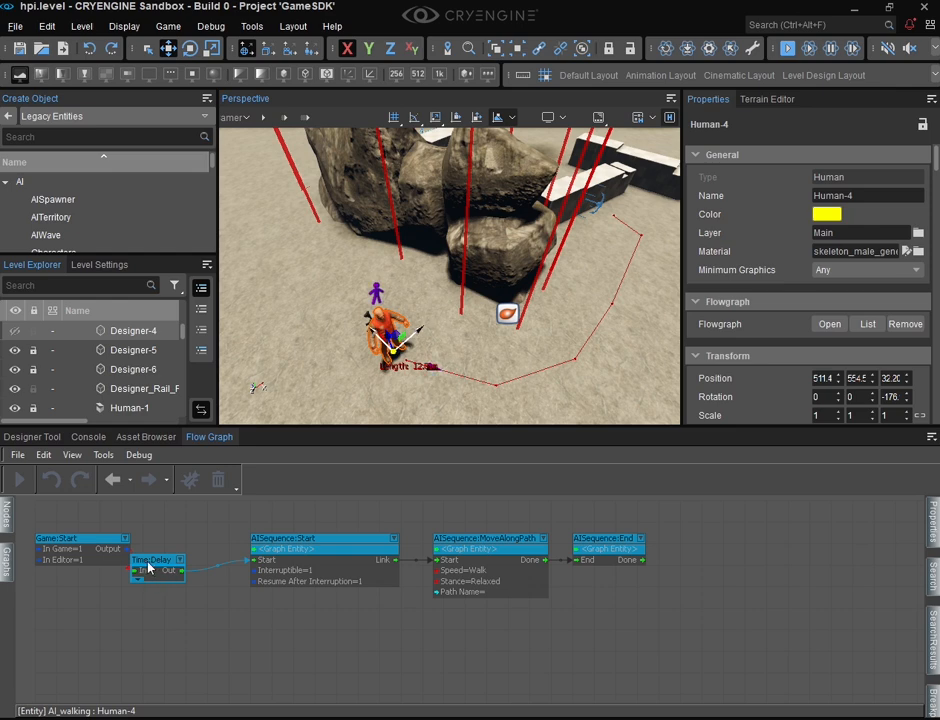
drag(148, 566, 181, 555)
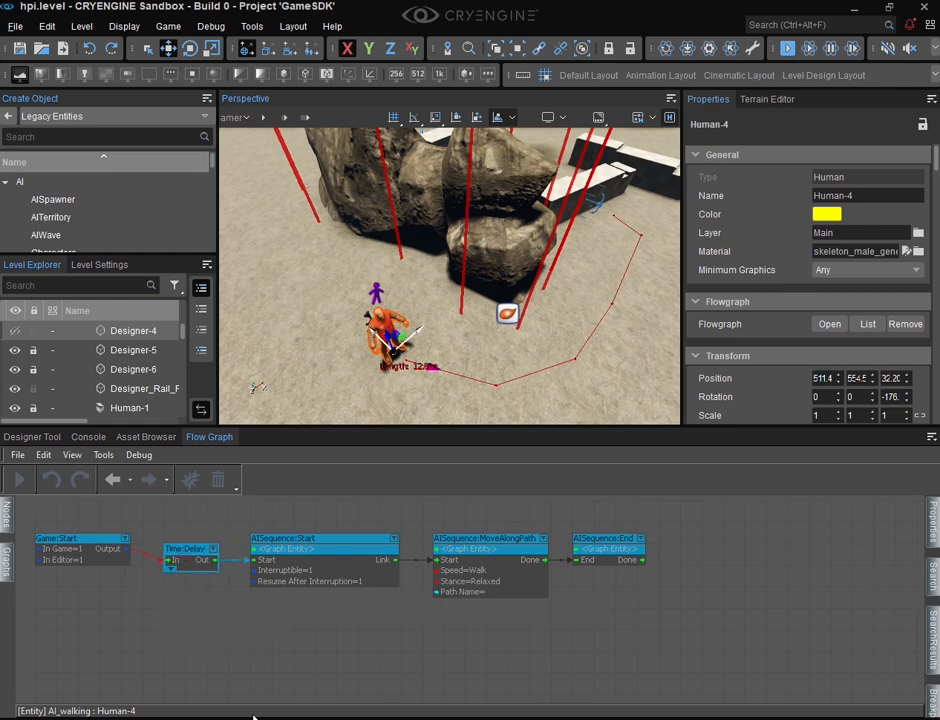
click(394, 540)
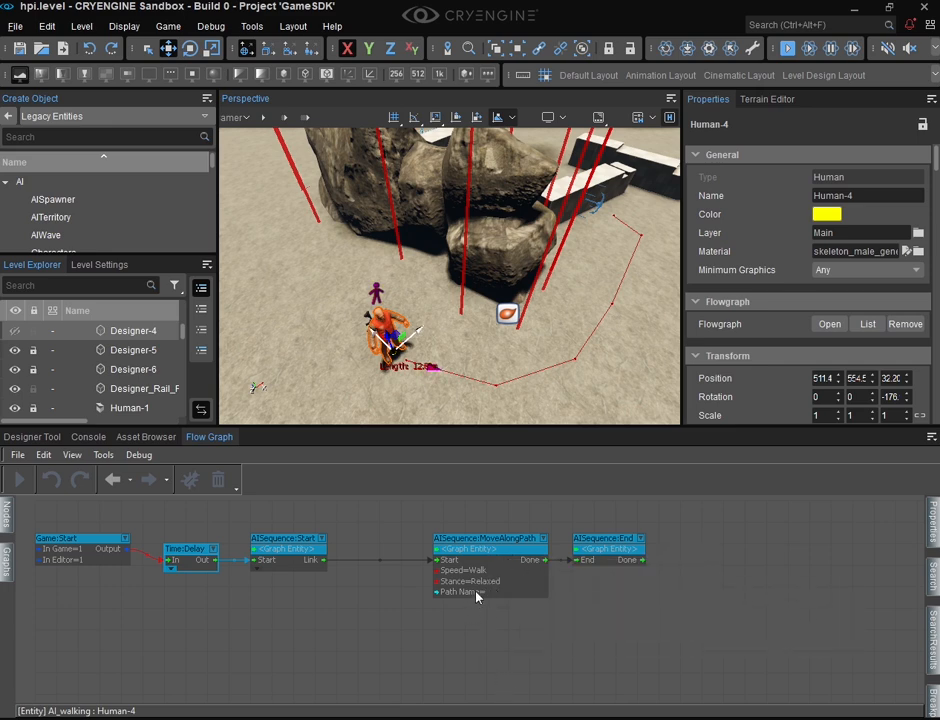
drag(442, 556, 415, 548)
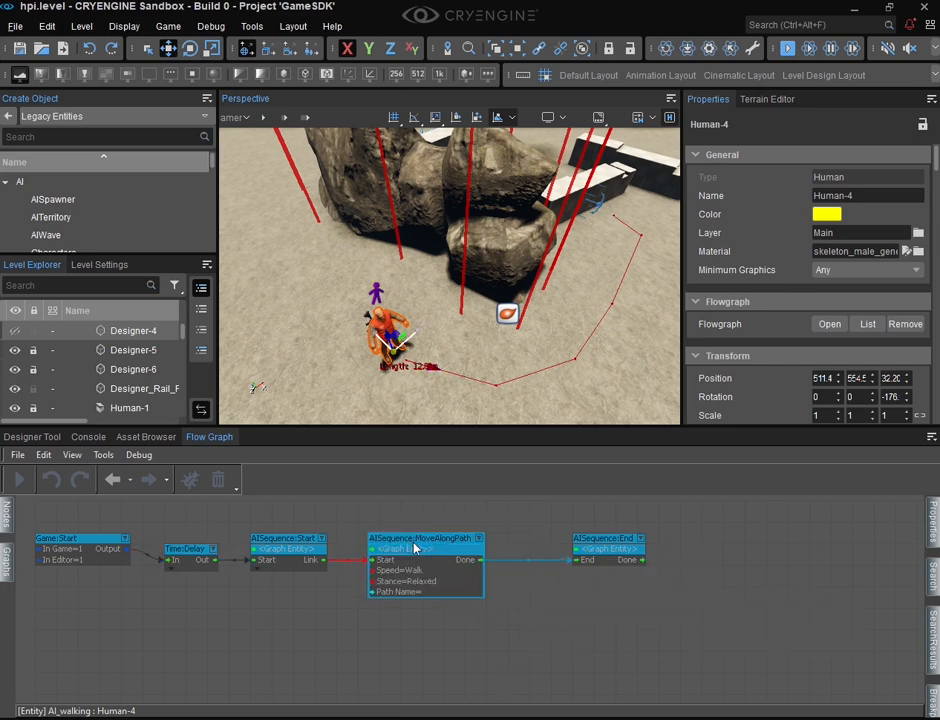
Copy the AI path's name from its properties and paste AIPath-1 as the Path Name of the MoveAlongPath node.
click(453, 373)
scroll(771, 267, down, 4)
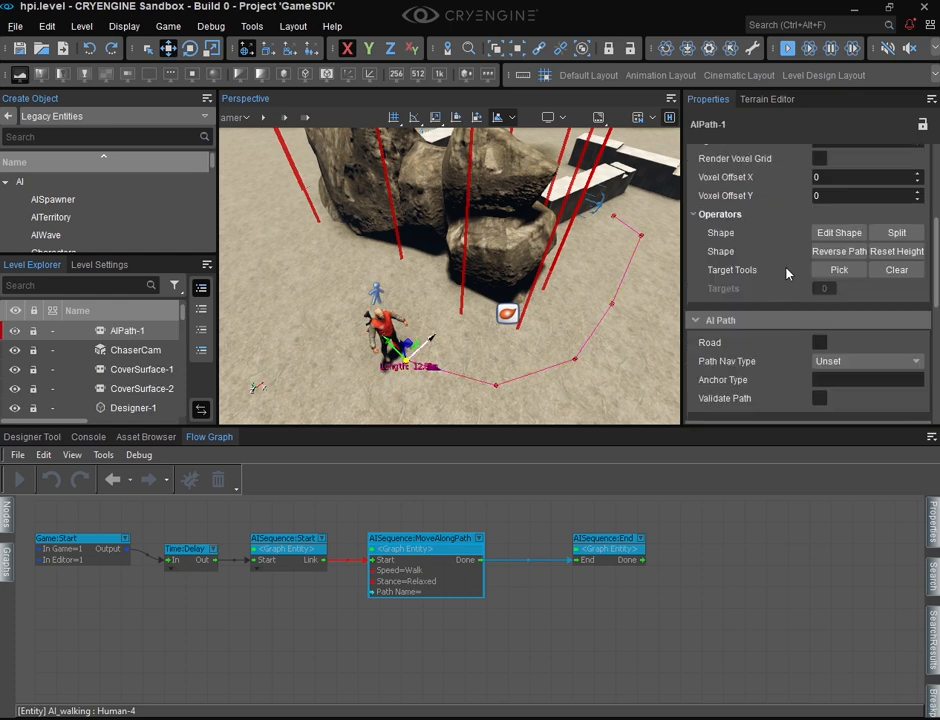
scroll(787, 273, down, 3)
click(896, 293)
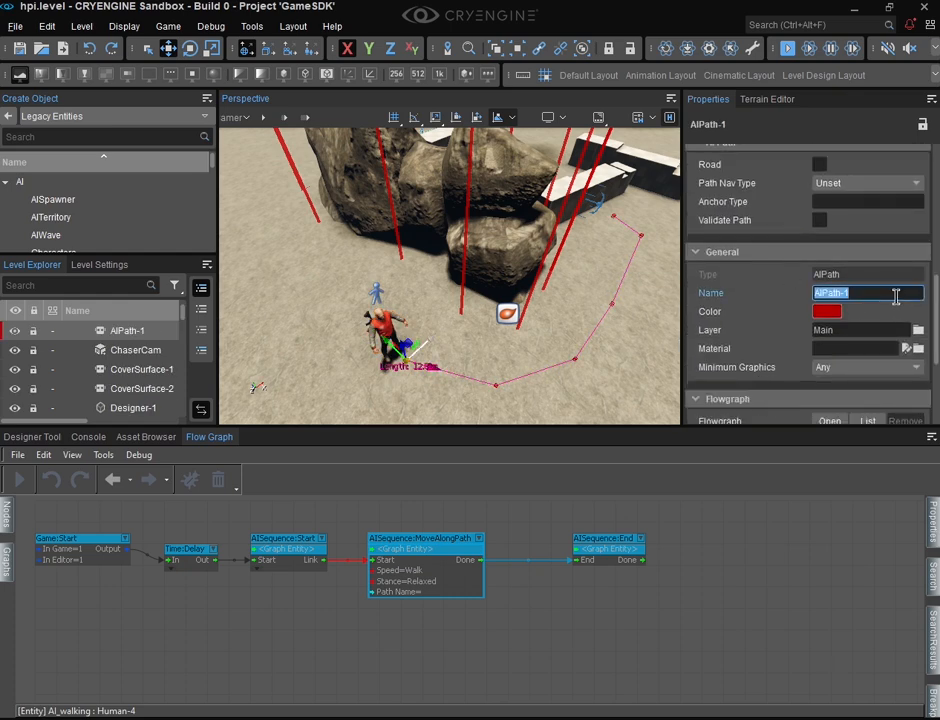
right_click(887, 294)
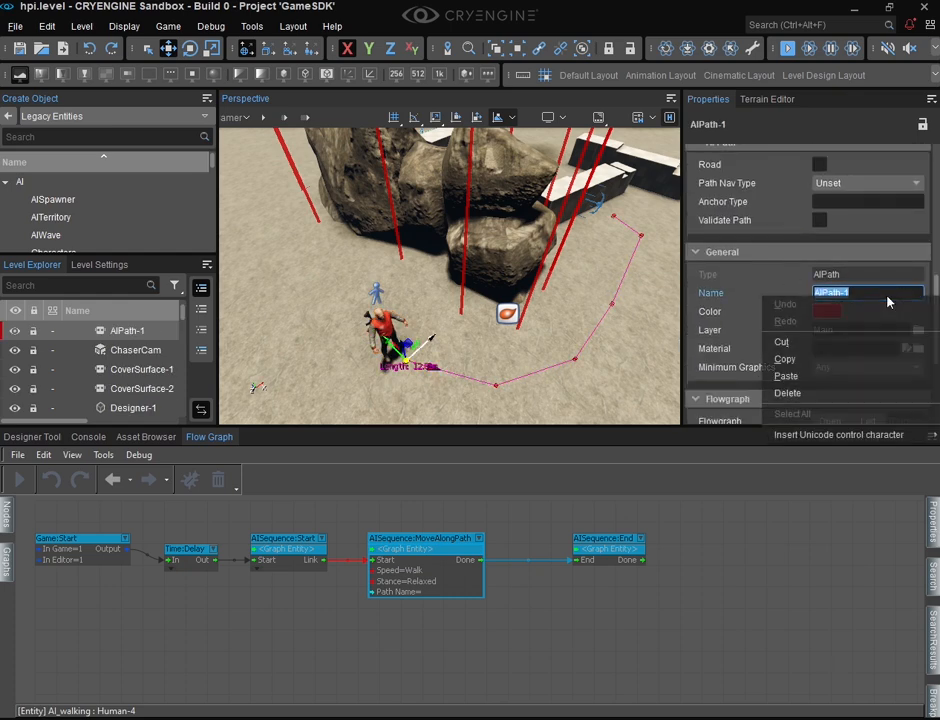
click(790, 361)
double_click(416, 597)
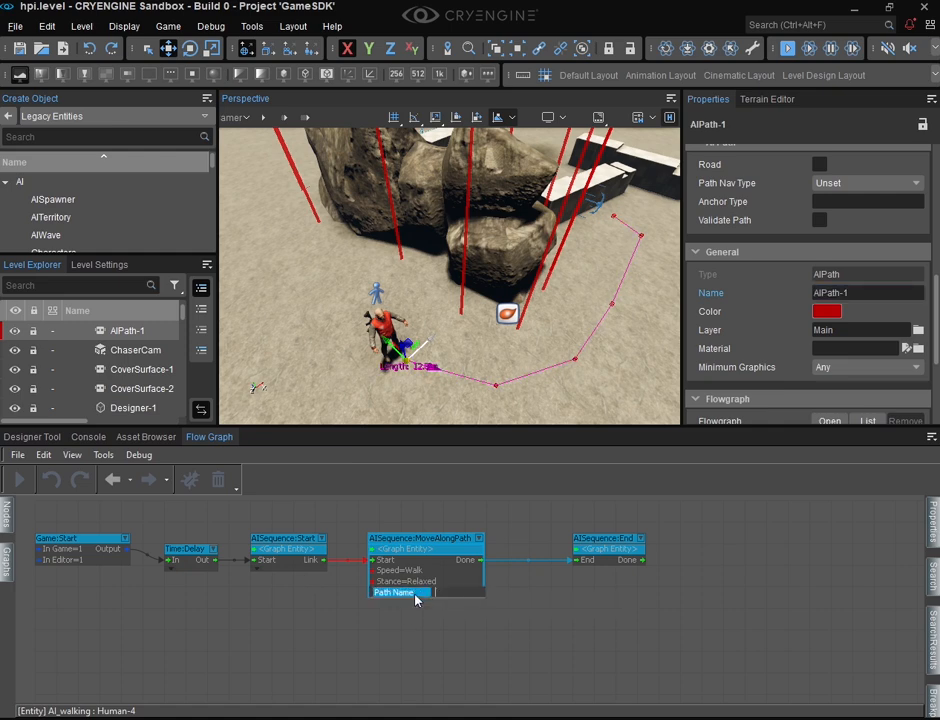
right_click(446, 592)
click(474, 472)
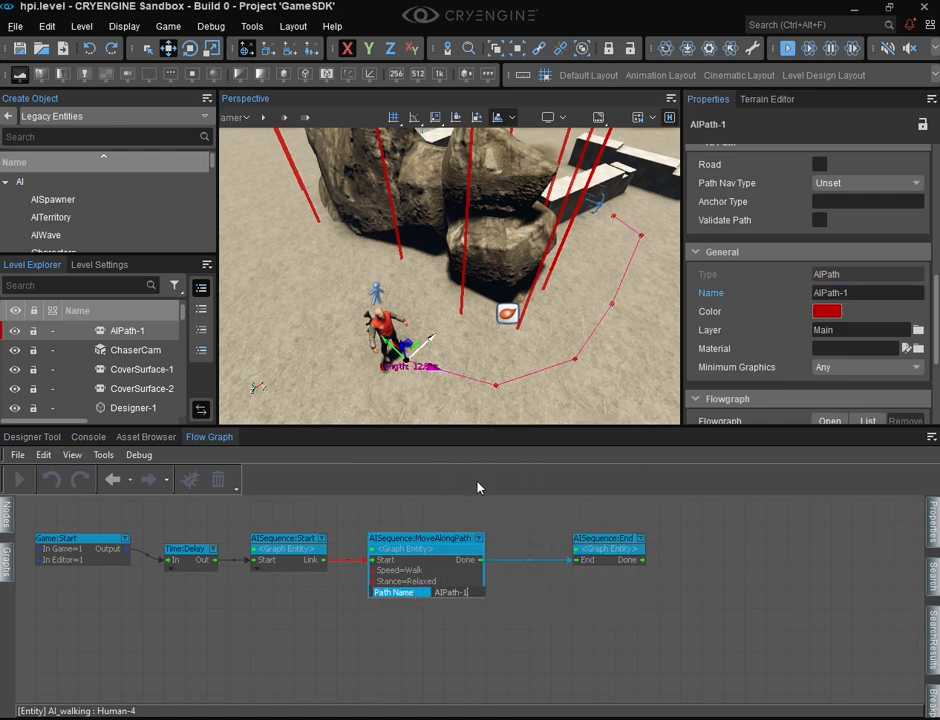
click(407, 663)
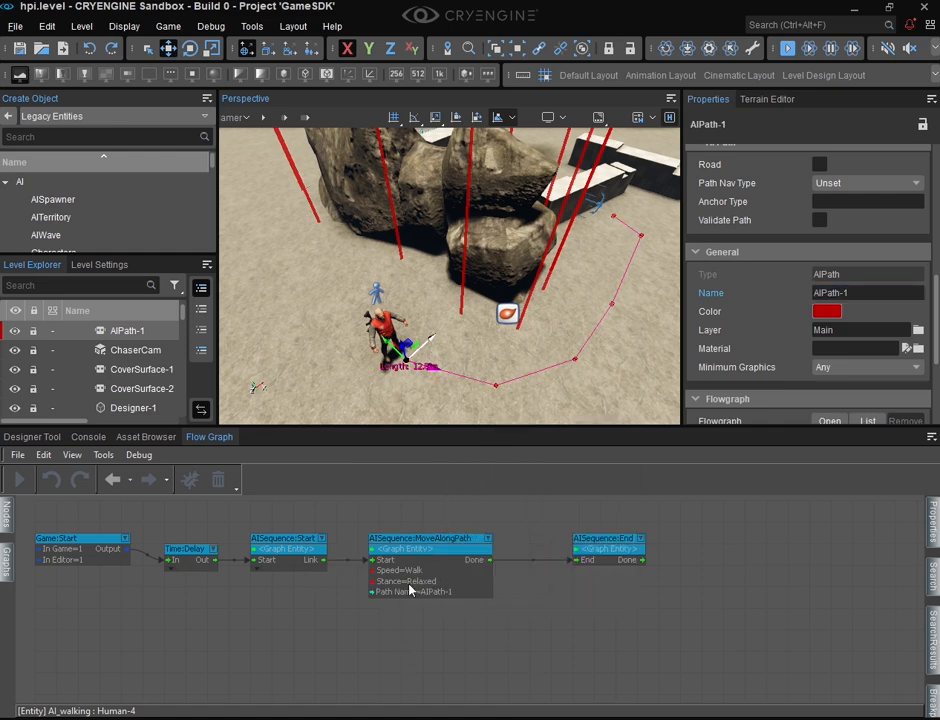
Turn on flow graph debugging, run the AI/physics simulation and follow the character along the path around the rocks.
click(189, 480)
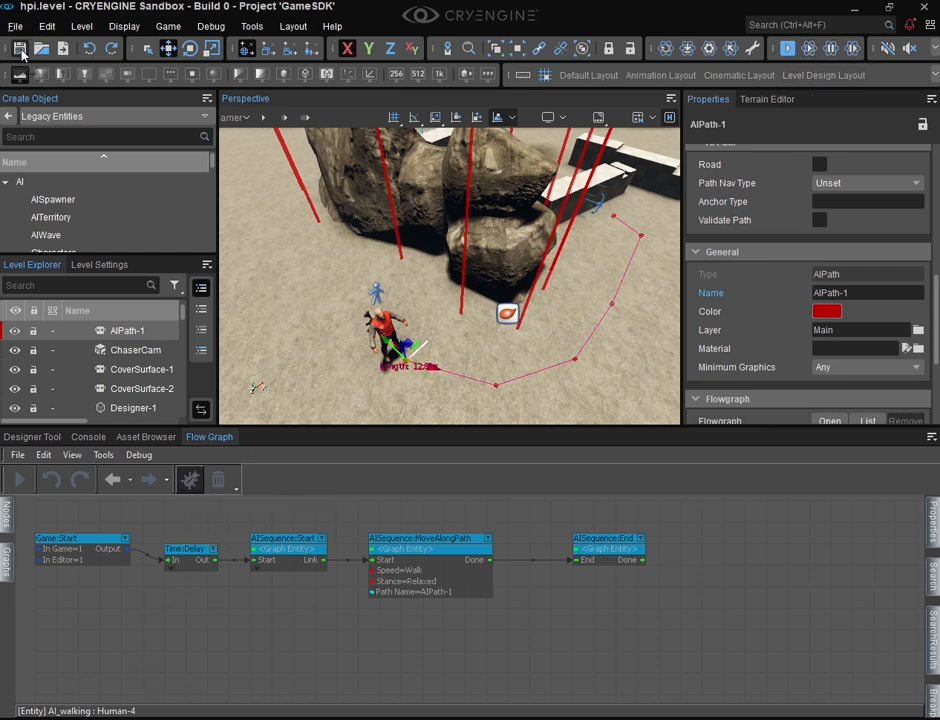
click(809, 49)
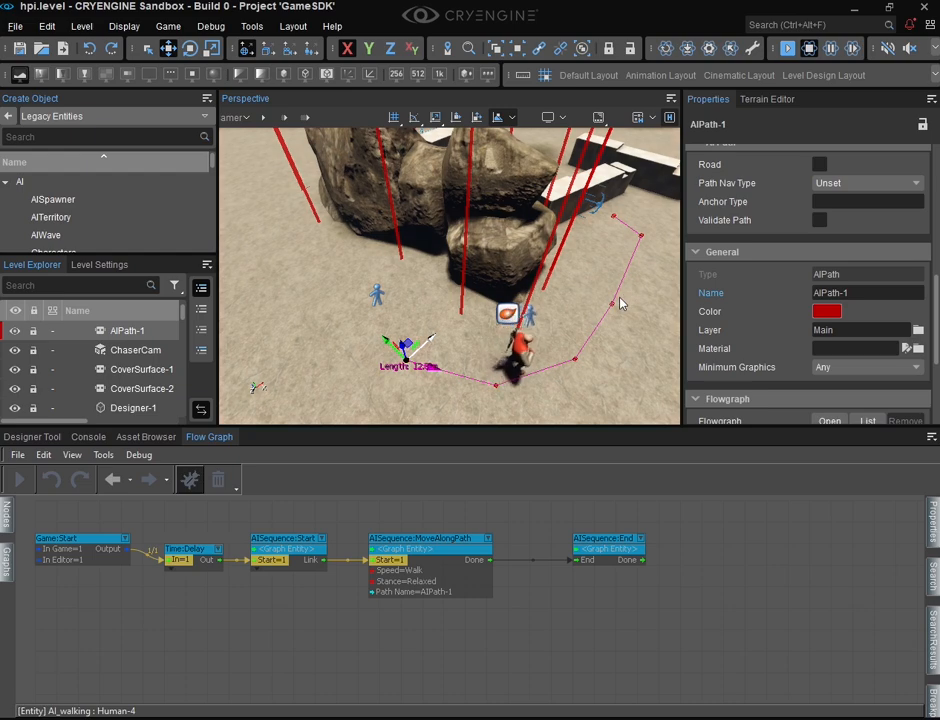
right_drag(621, 302, 654, 246)
right_drag(552, 315, 497, 387)
key(d)
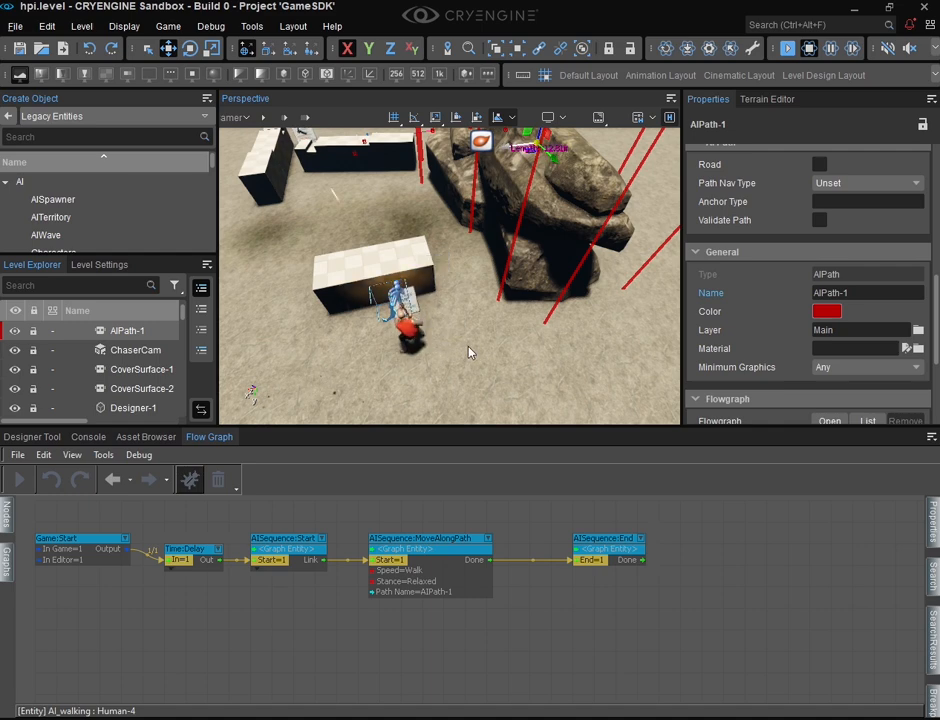
right_drag(468, 347, 446, 298)
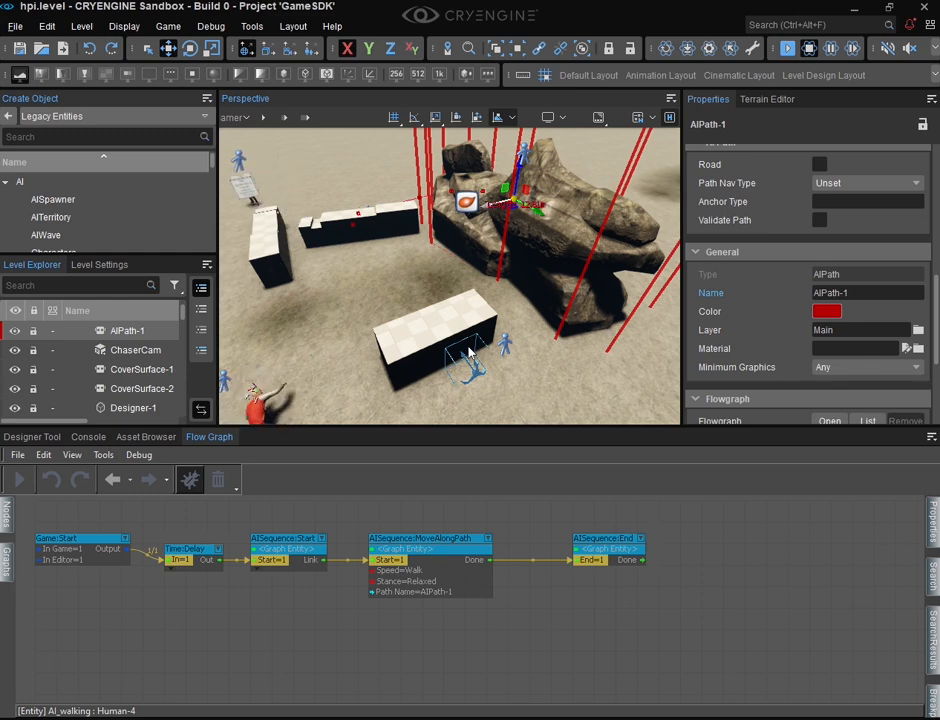
Stop the AI/physics simulation and turn on the navigation agent debug view to show the navigation mesh around the rocks and blocks.
right_drag(358, 244, 260, 256)
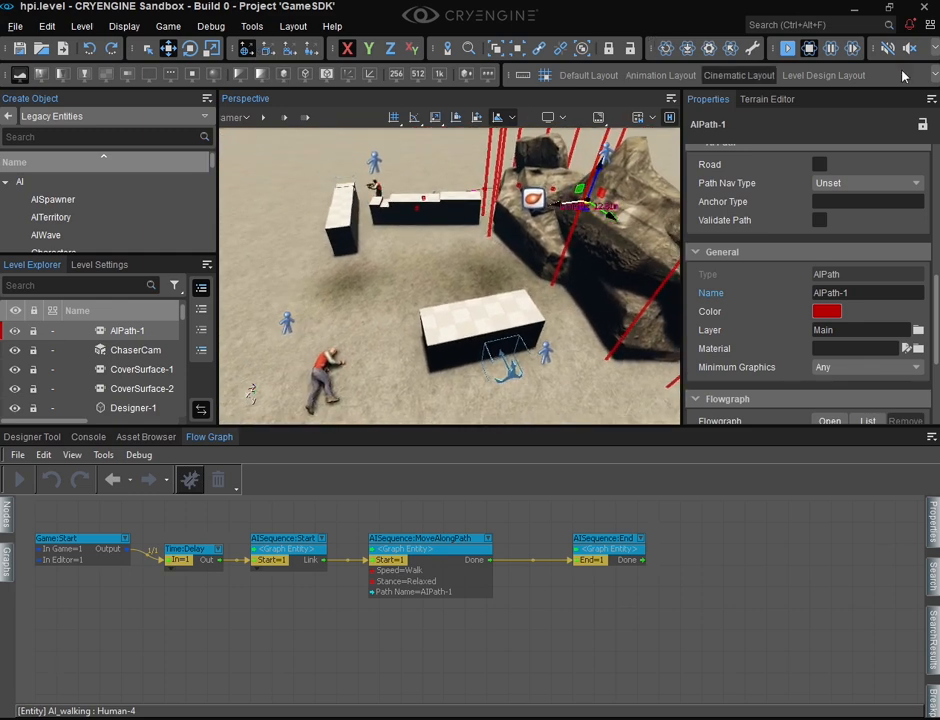
click(809, 56)
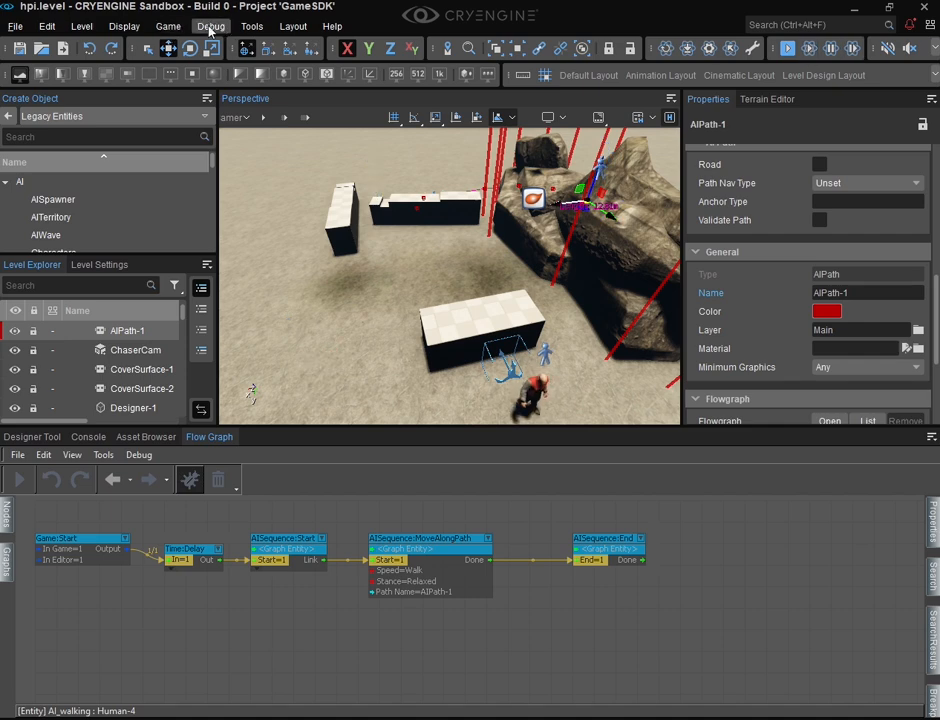
click(178, 28)
mouse_move(250, 114)
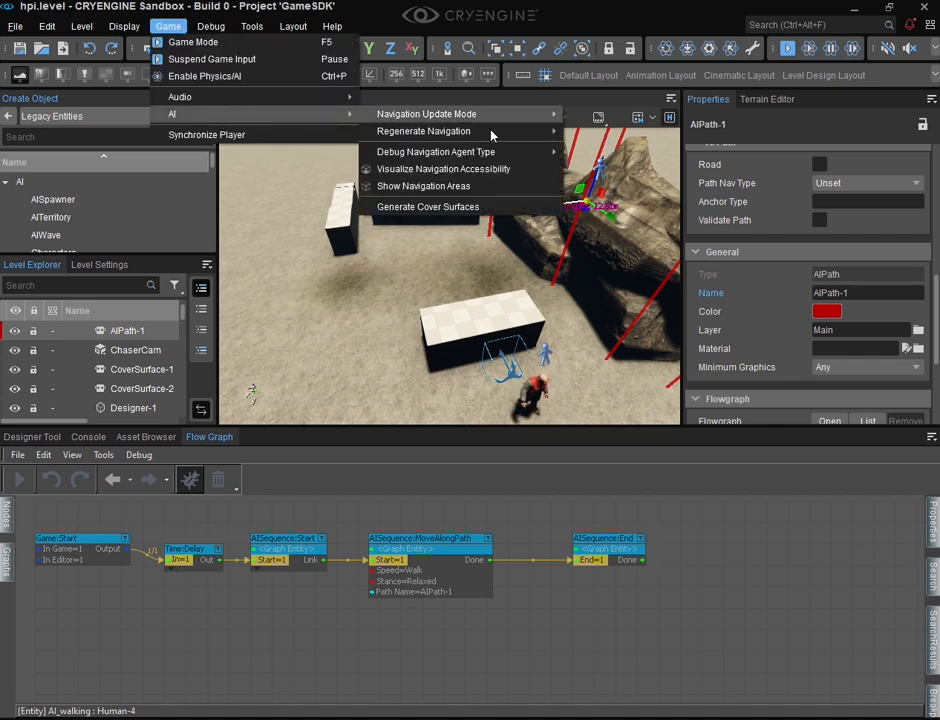
mouse_move(520, 155)
click(620, 152)
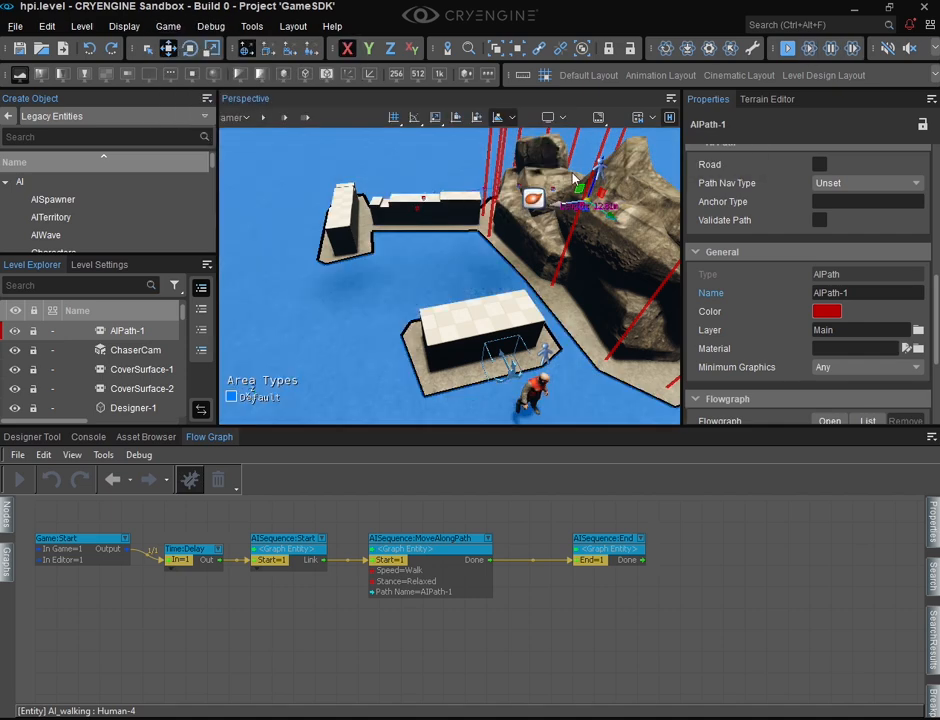
Examine the navigation mesh around the single block near Human-3 and try to select the block's cover surface.
right_drag(450, 276, 460, 385)
key(w)
key(s)
right_drag(488, 339, 488, 335)
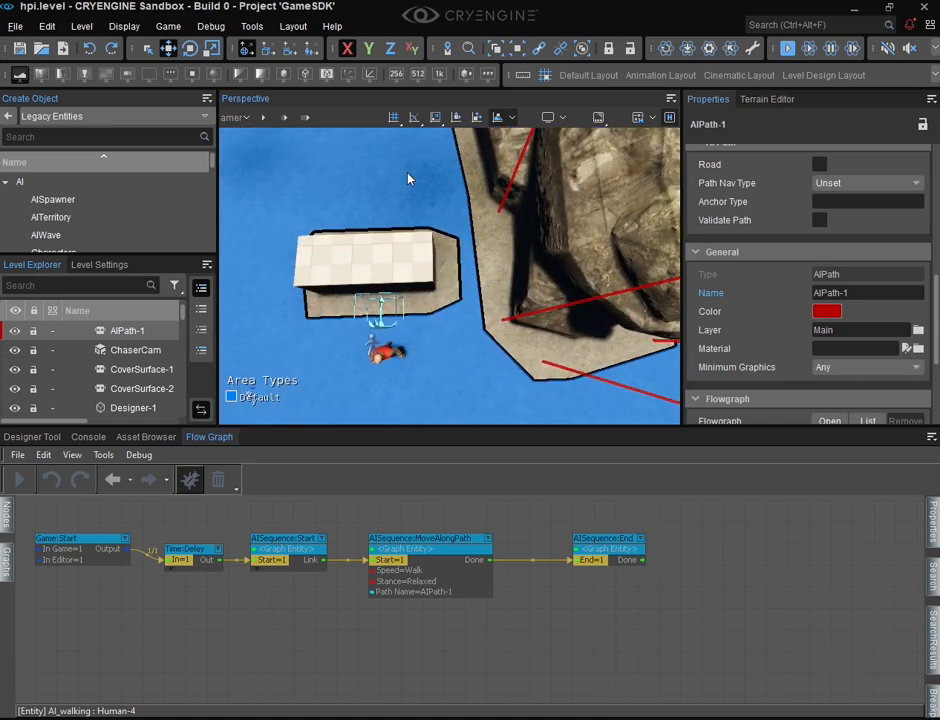
right_drag(415, 323, 370, 315)
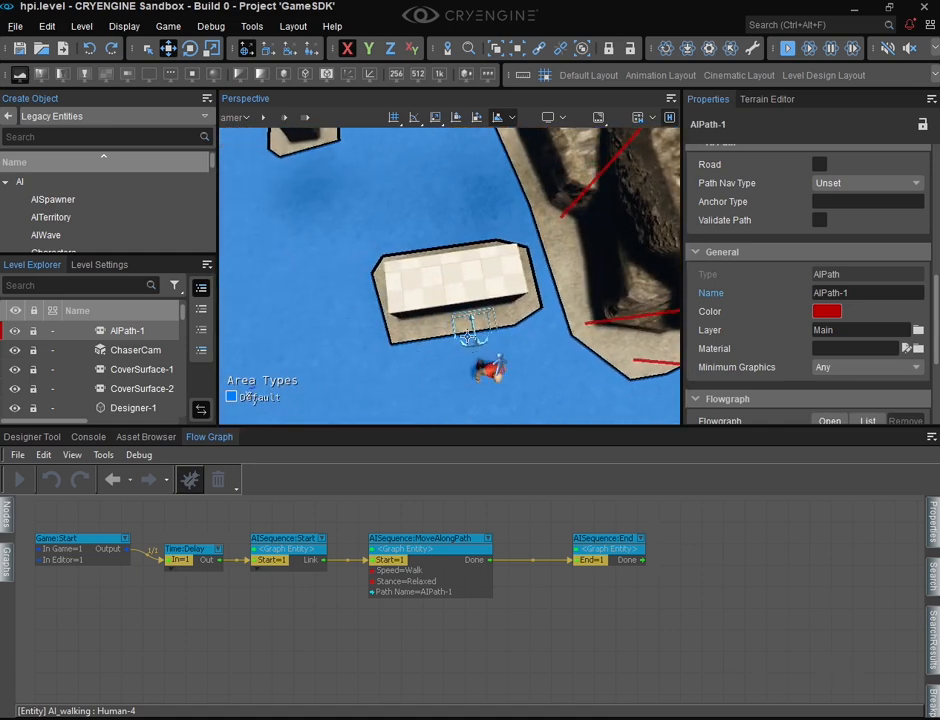
click(466, 335)
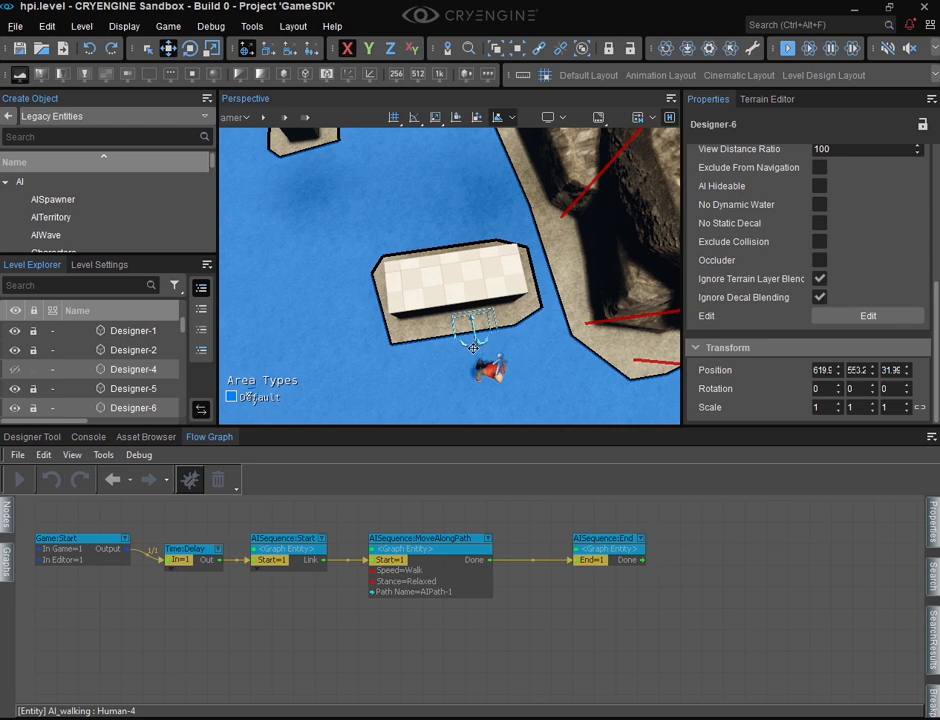
right_drag(456, 342, 480, 315)
key(w)
key(s)
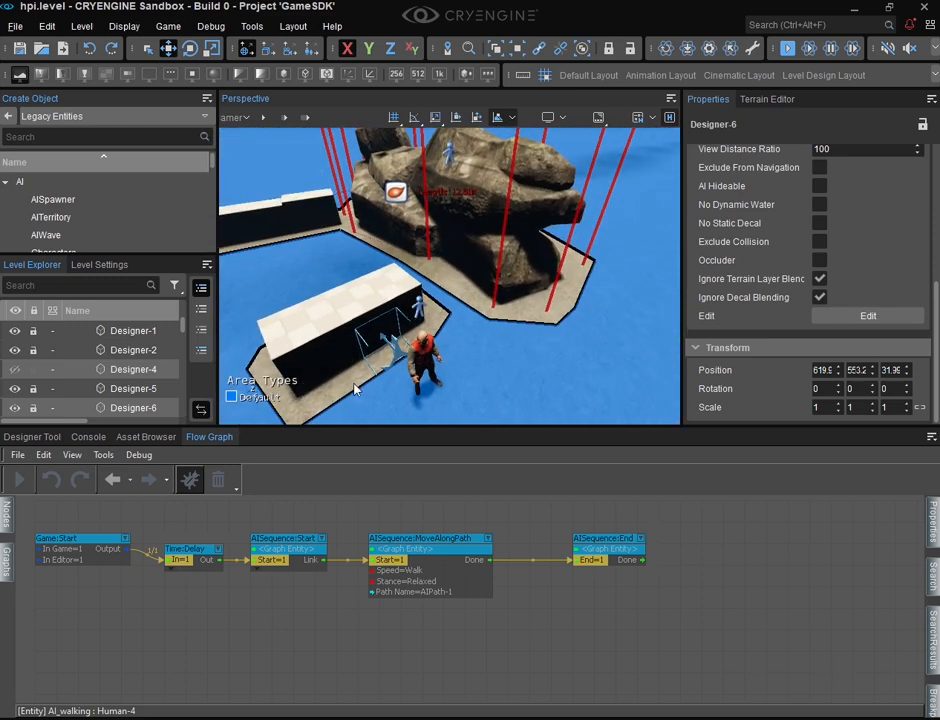
click(384, 342)
click(389, 336)
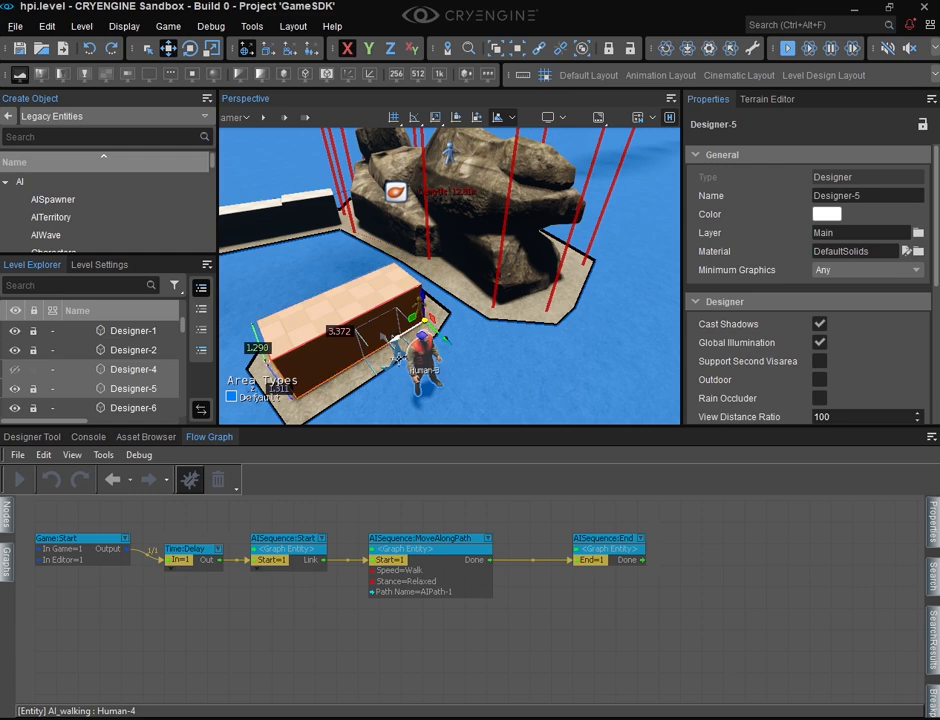
ctrl+click(403, 353)
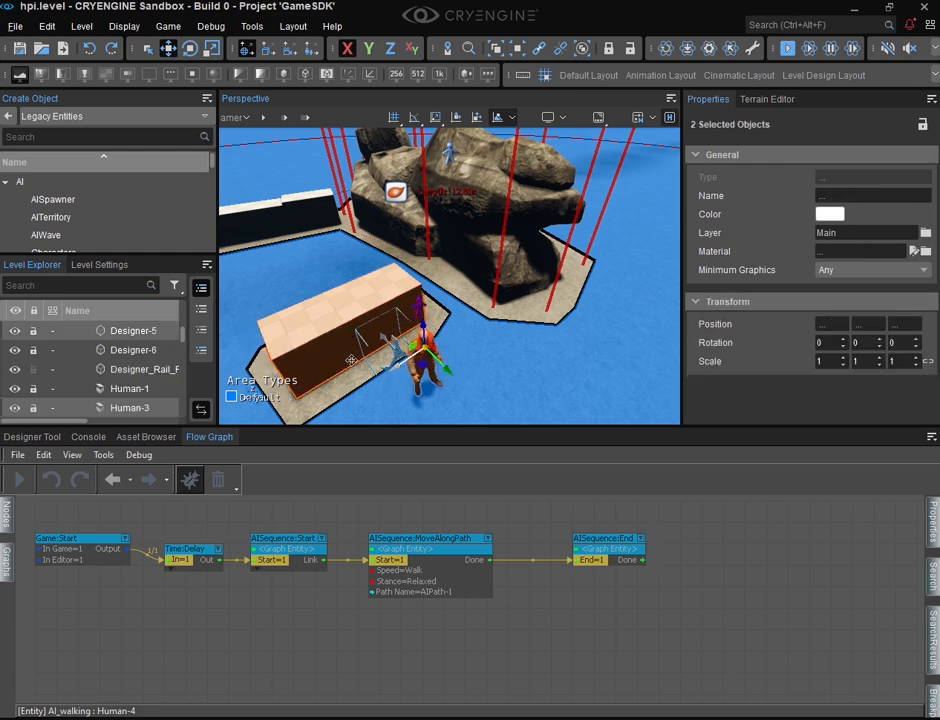
click(378, 365)
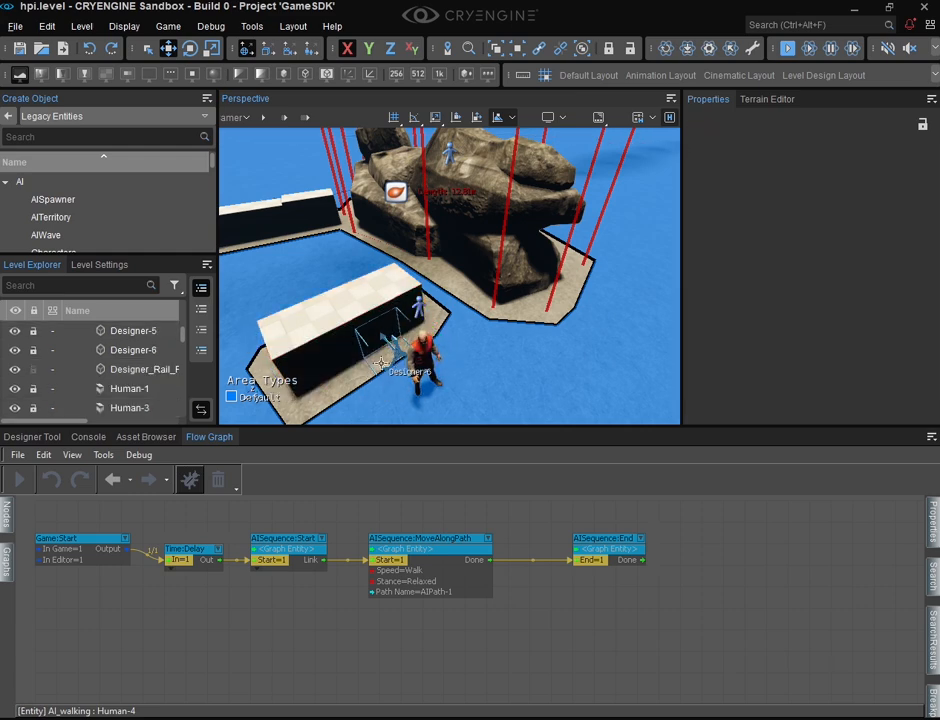
Find the Designer-6 object that gets in the way of selecting the cover surface and lock it against selection.
middle_drag(380, 365, 530, 347)
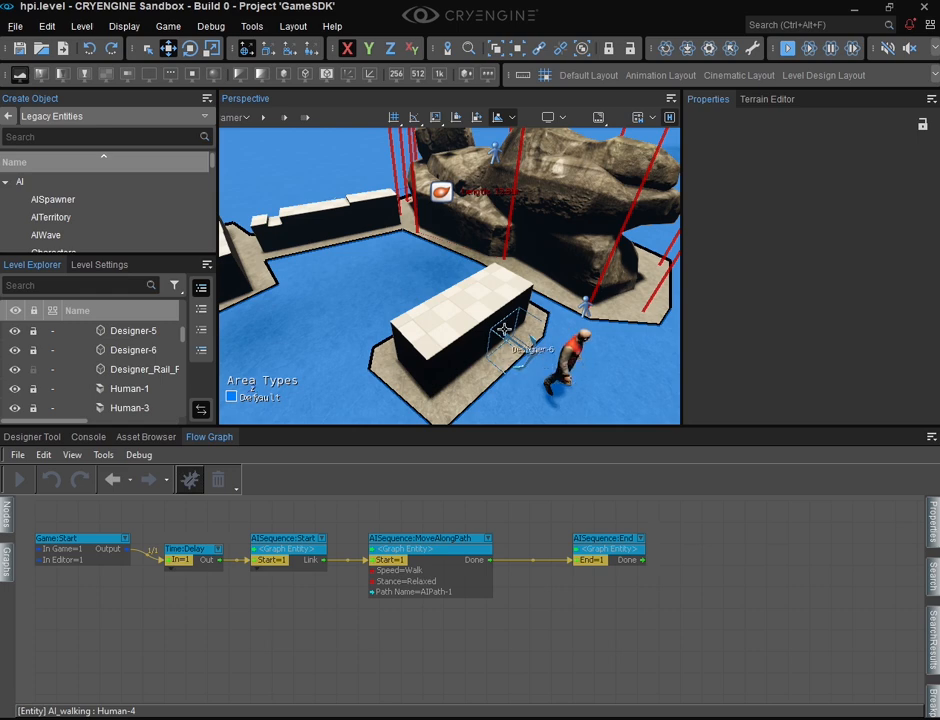
scroll(73, 372, up, 5)
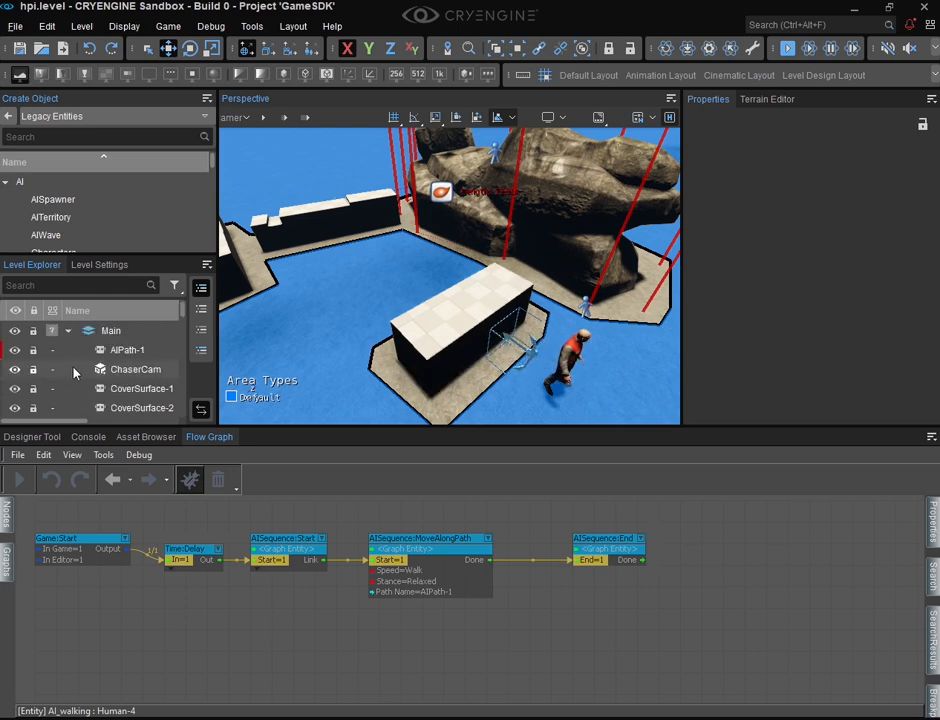
scroll(83, 370, down, 10)
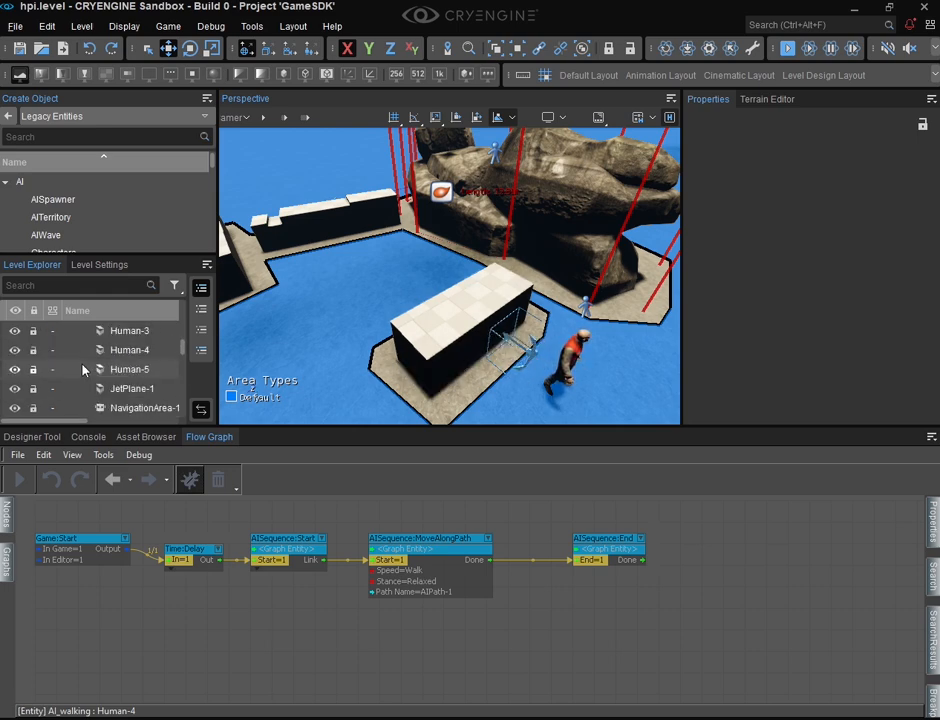
scroll(83, 370, down, 4)
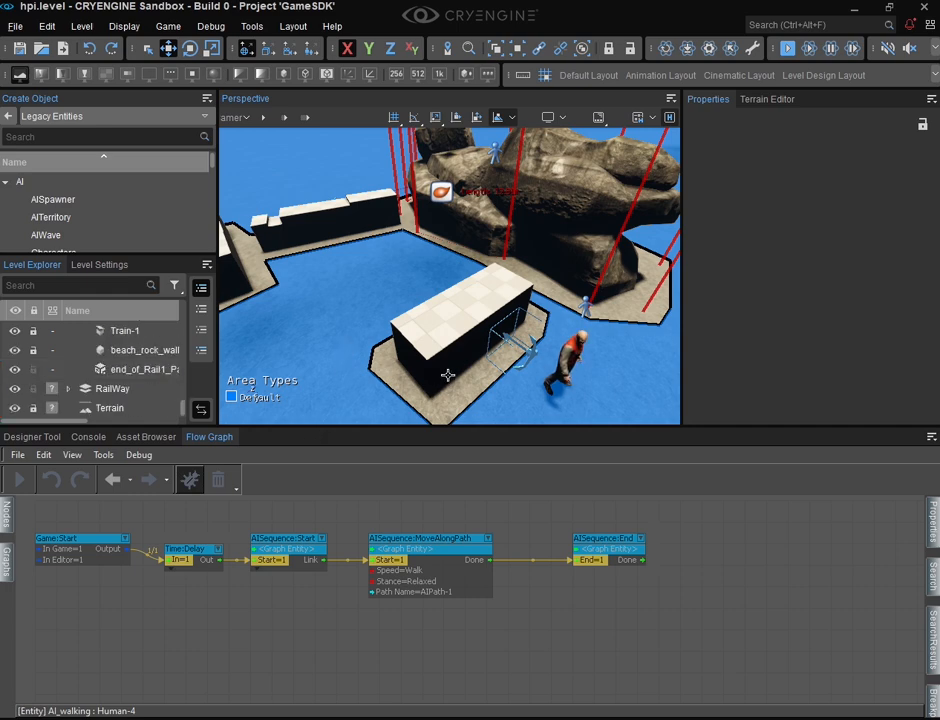
right_drag(447, 376, 463, 378)
click(456, 325)
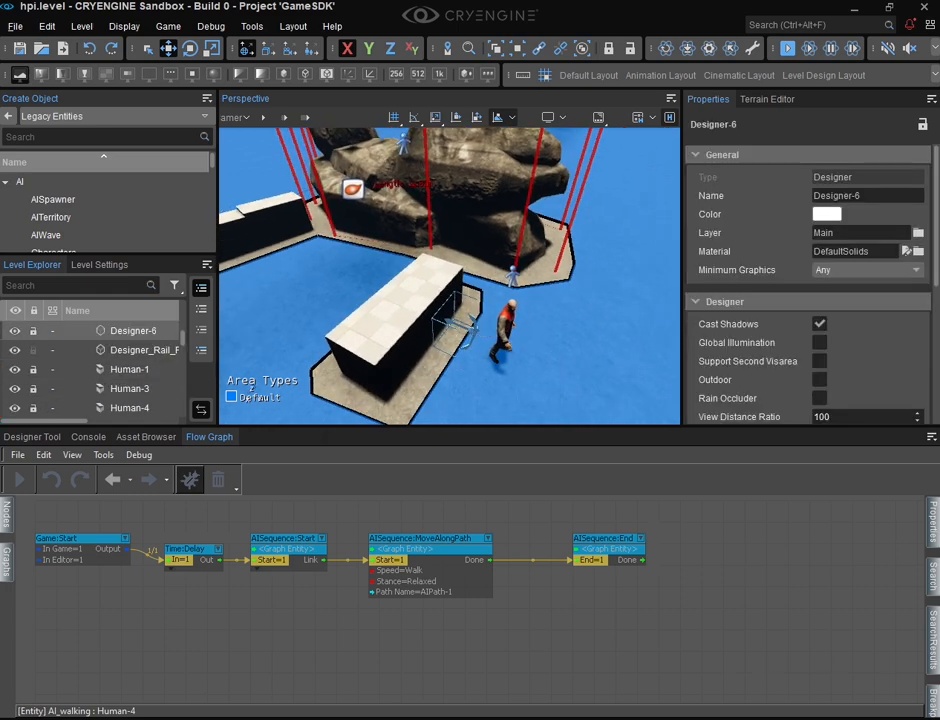
key(w)
right_drag(456, 325, 484, 385)
key(s)
key(s)
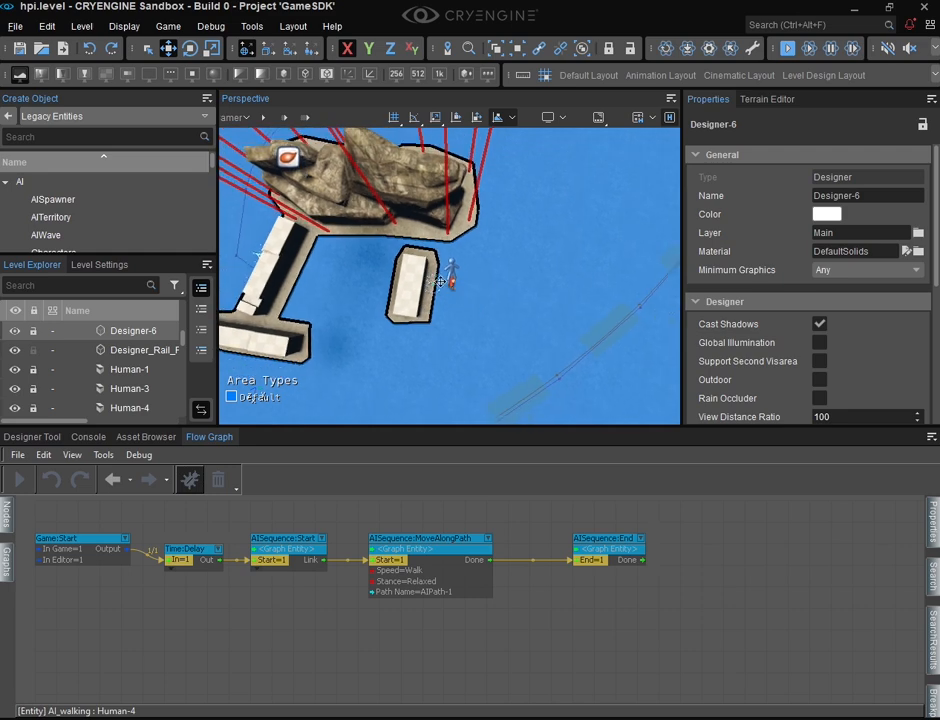
right_drag(512, 356, 510, 328)
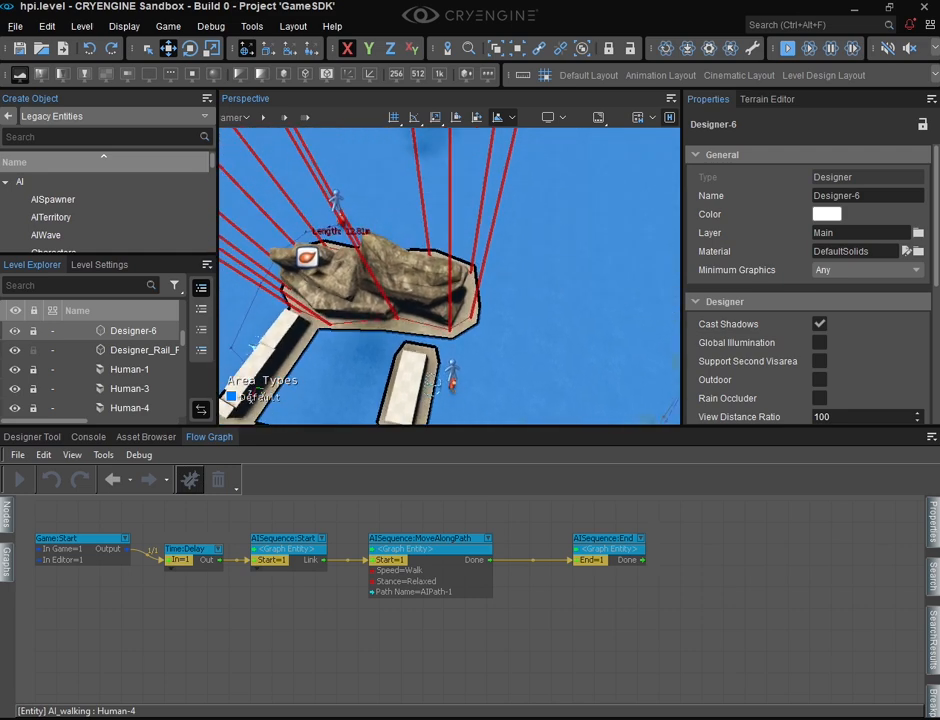
click(33, 332)
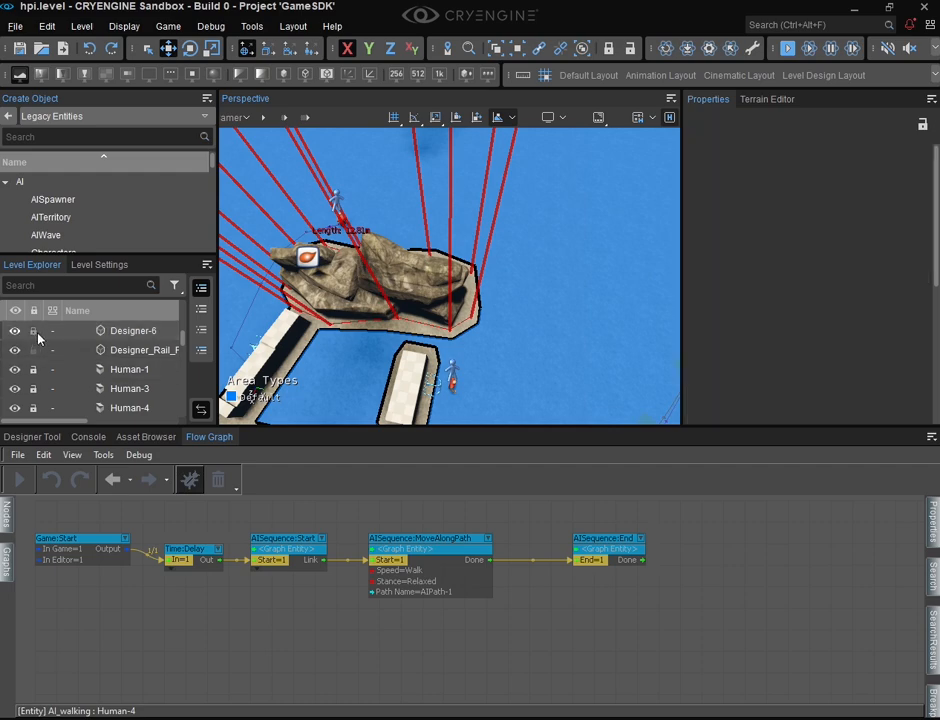
Move CoverSurface-1 together with the Designer-5 block along X away from the rocks, and move Human-3 along X beside them.
click(438, 385)
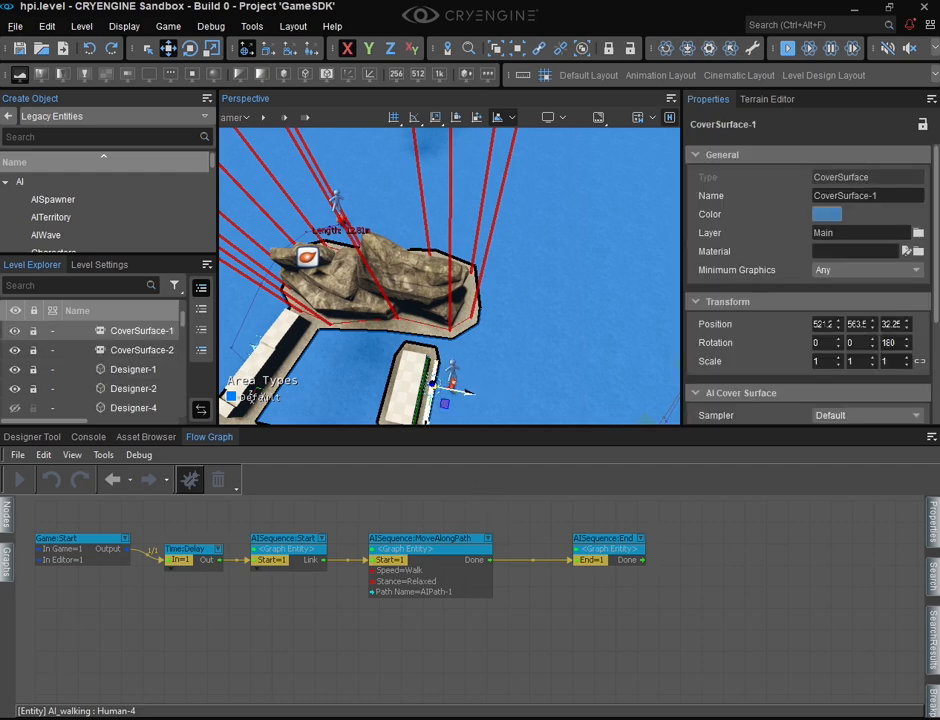
right_drag(438, 385, 465, 322)
scroll(427, 312, down, 5)
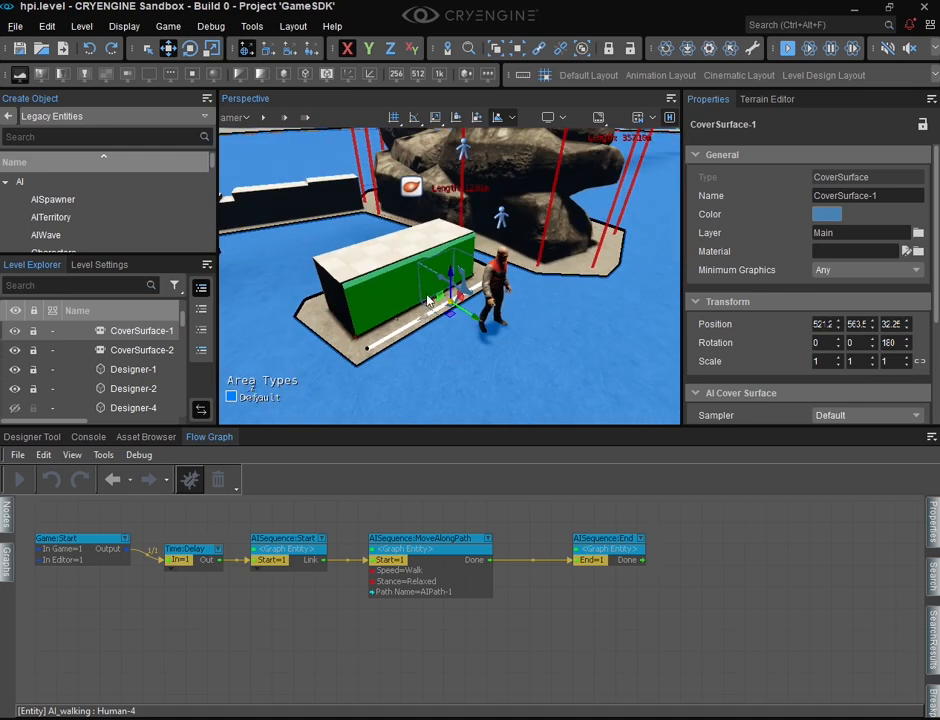
ctrl+click(374, 254)
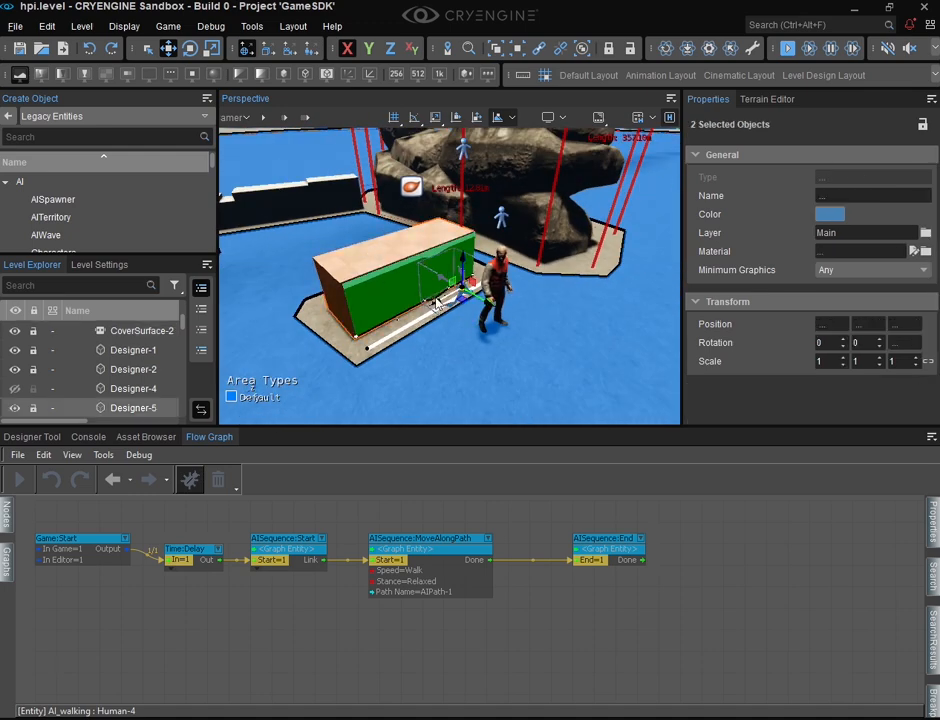
drag(432, 305, 399, 316)
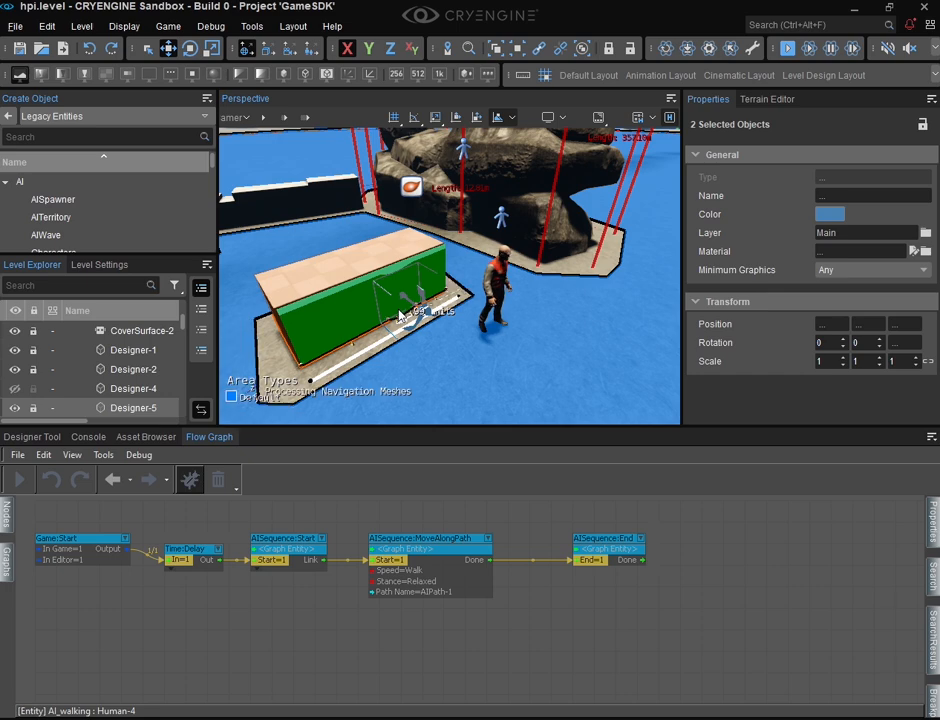
click(481, 320)
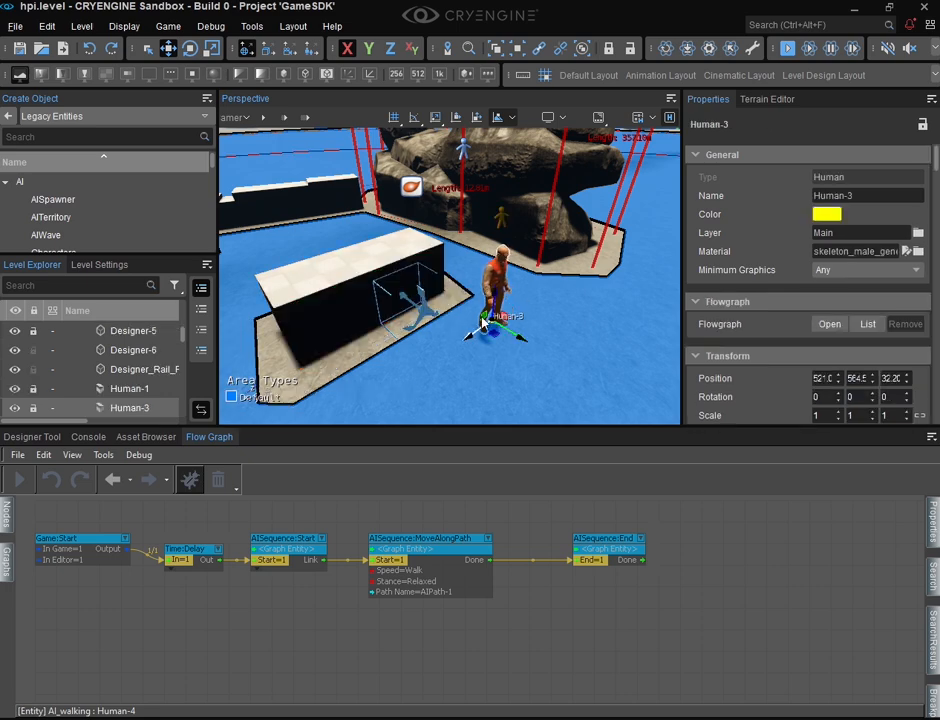
drag(474, 334, 421, 370)
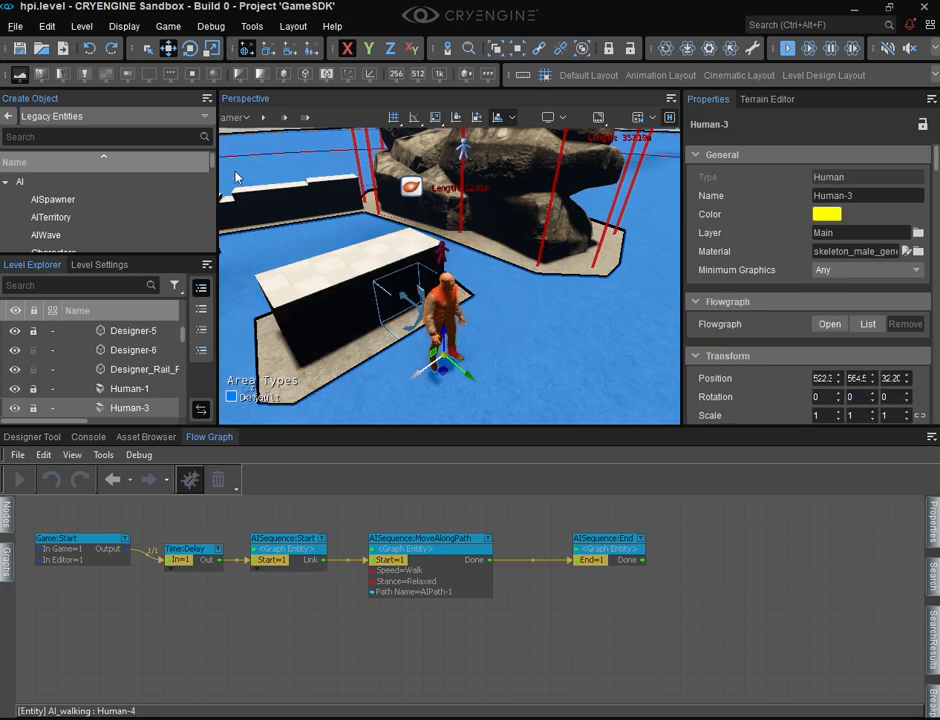
Regenerate the AI navigation for the relocated block.
click(168, 27)
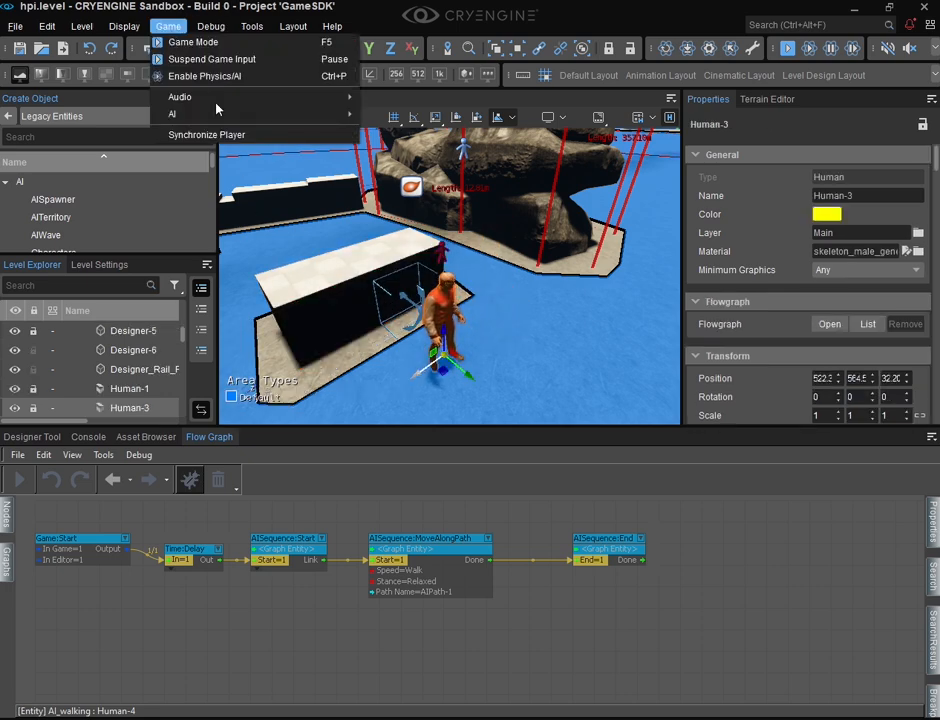
mouse_move(319, 115)
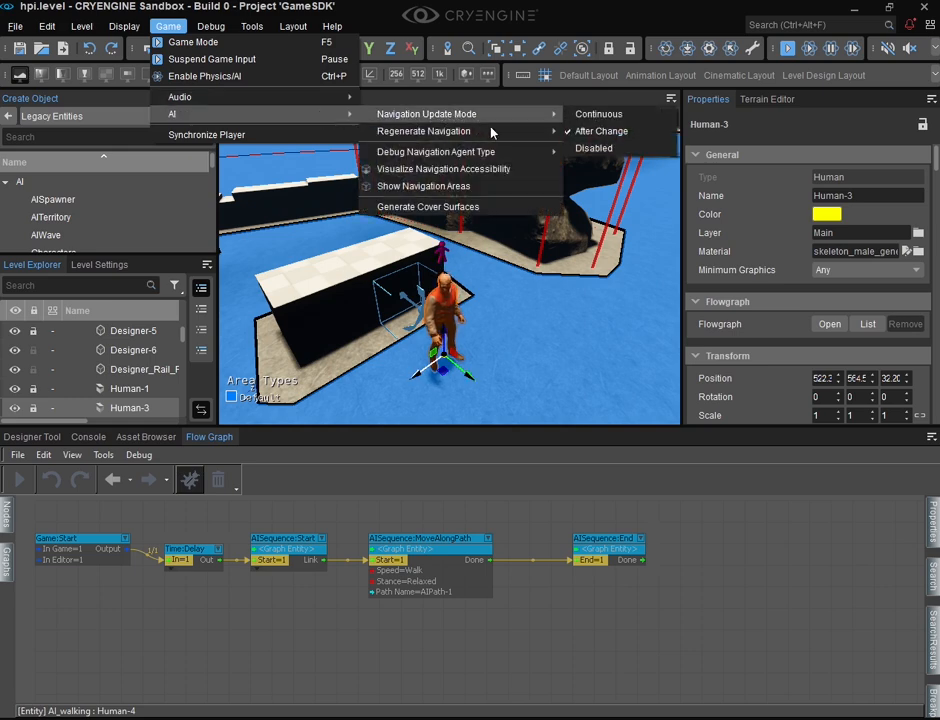
mouse_move(491, 131)
click(618, 153)
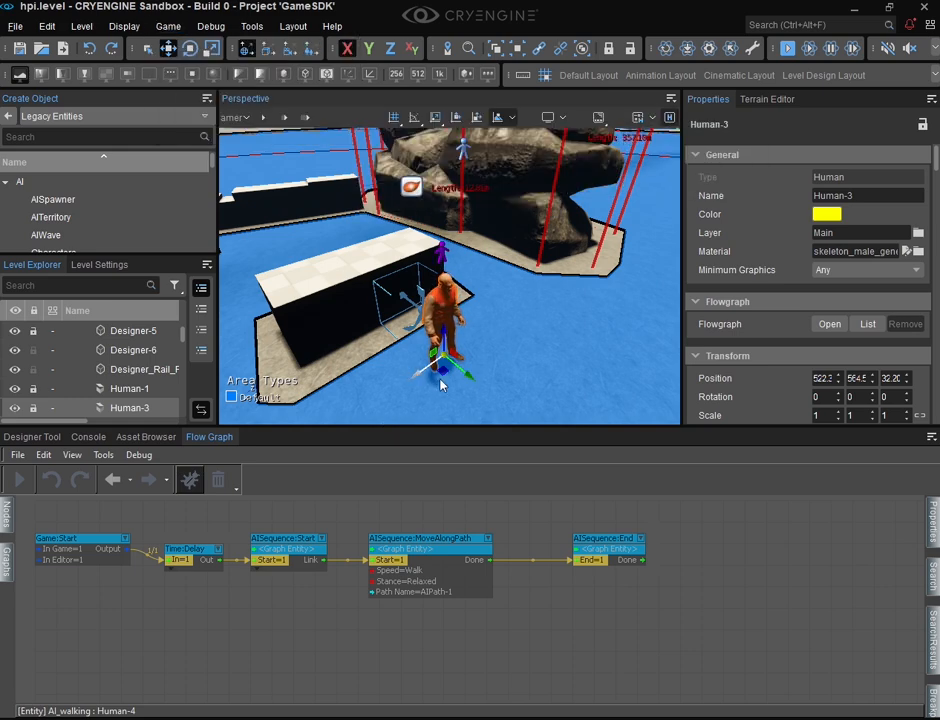
Create a flow graph for Human-3 in a new group named AI_Revive.
right_drag(450, 276, 480, 288)
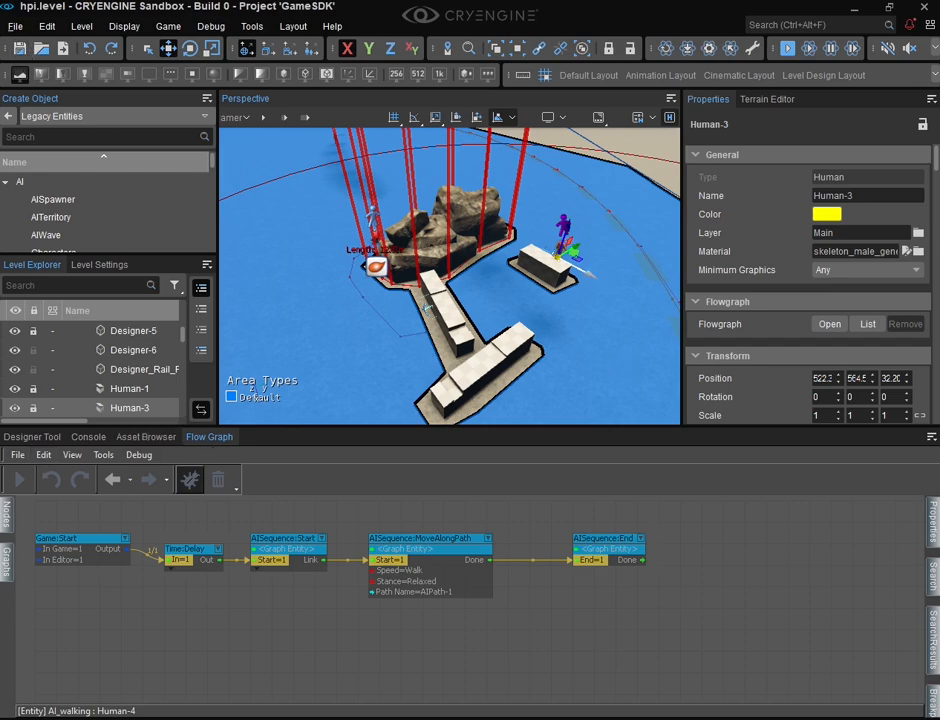
right_drag(427, 308, 360, 250)
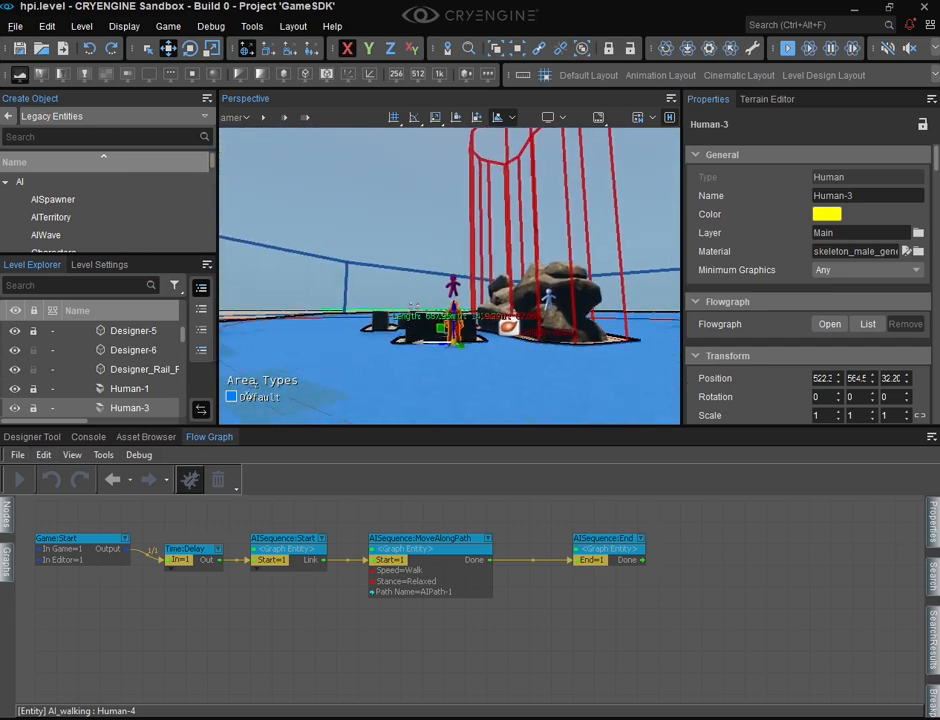
key(w)
right_drag(253, 391, 612, 322)
click(598, 332)
click(460, 298)
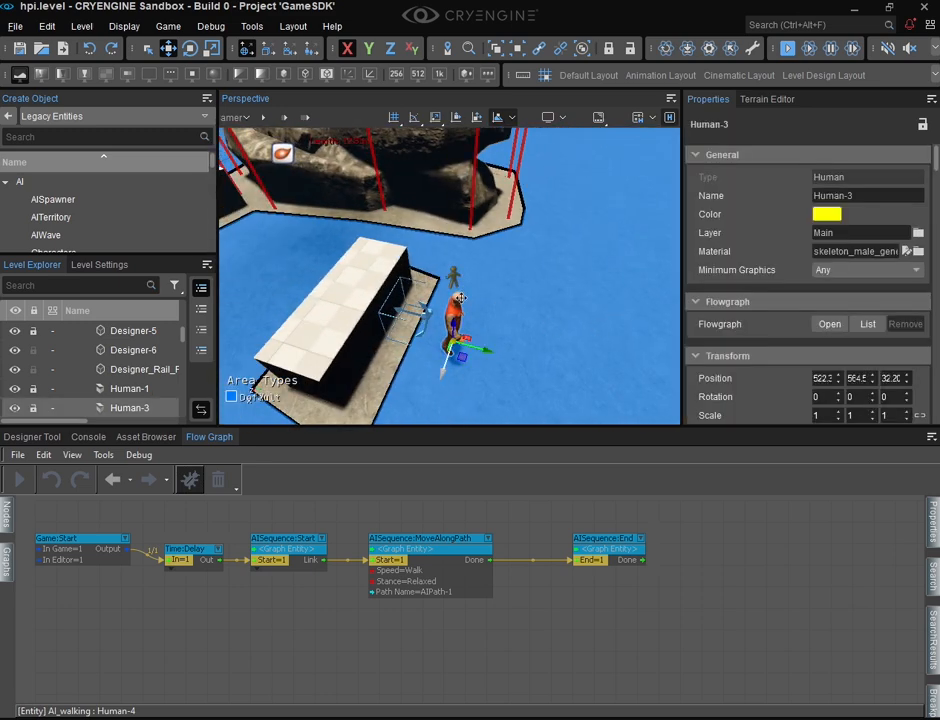
right_click(460, 298)
click(522, 310)
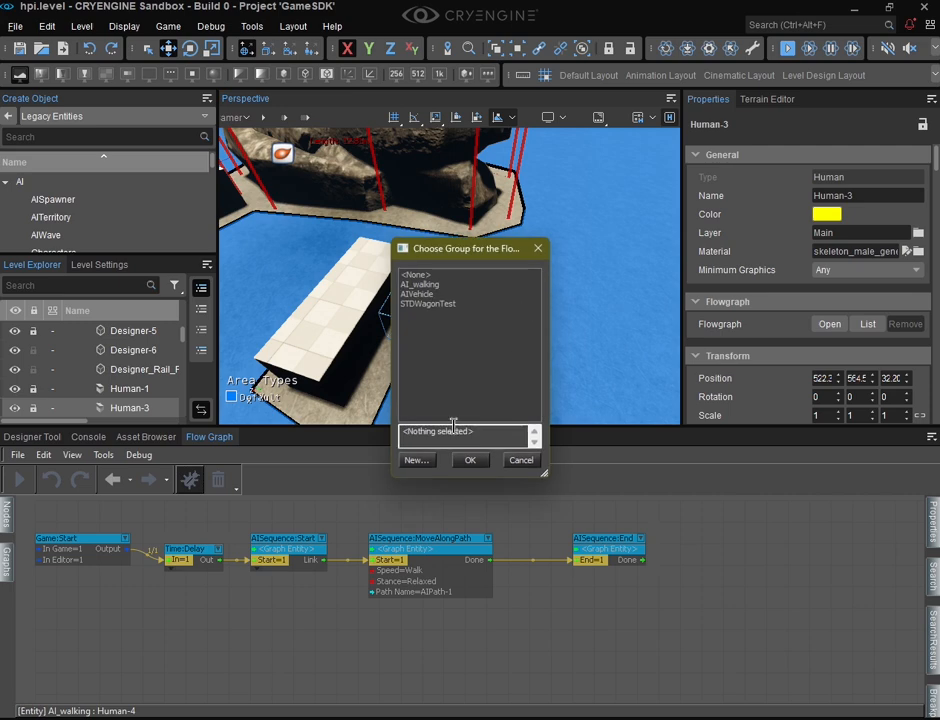
click(420, 460)
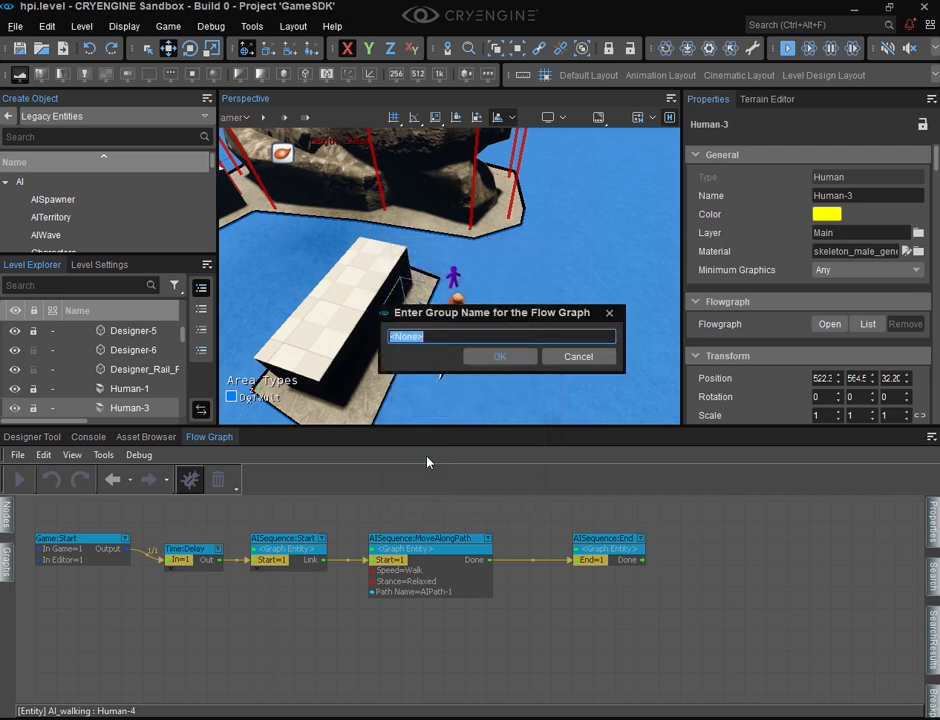
text(AI_Revive)
click(481, 361)
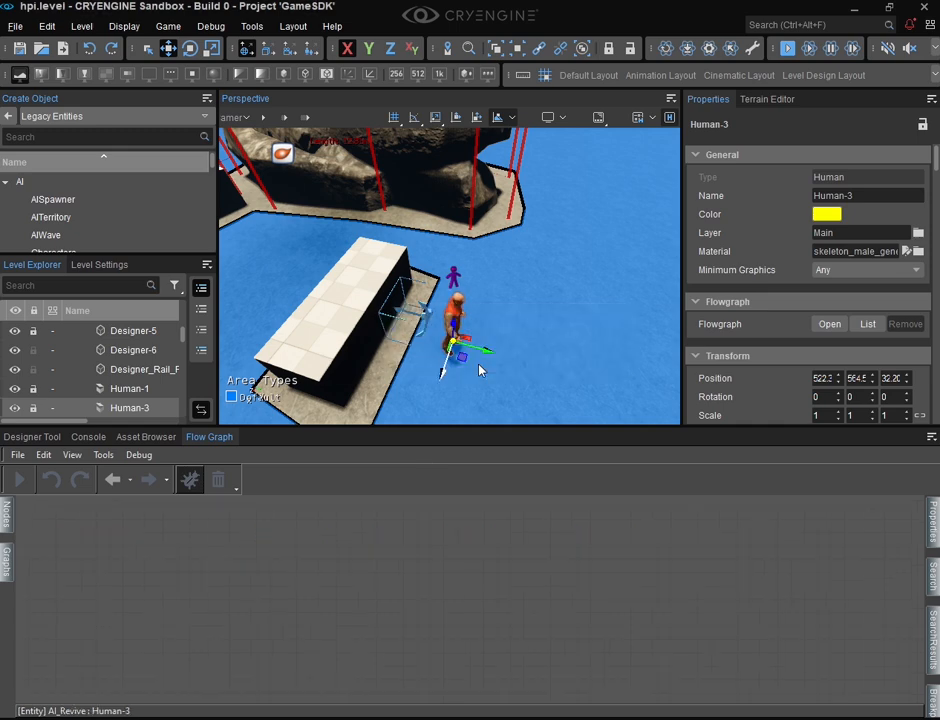
Add Human-3 to the AI_Revive graph as an entity node.
right_click(268, 521)
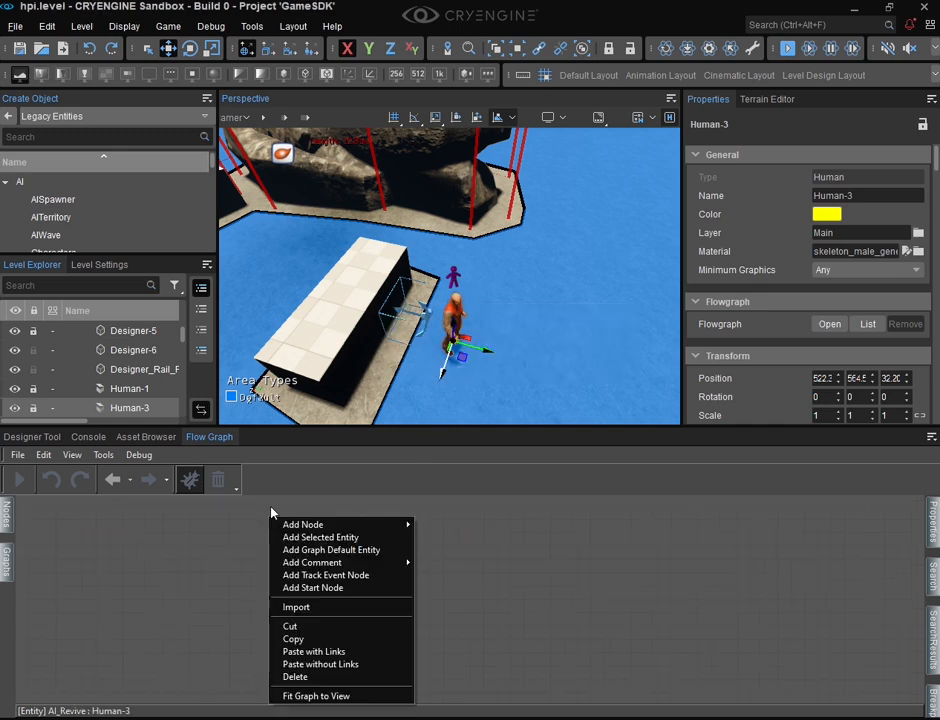
mouse_move(335, 525)
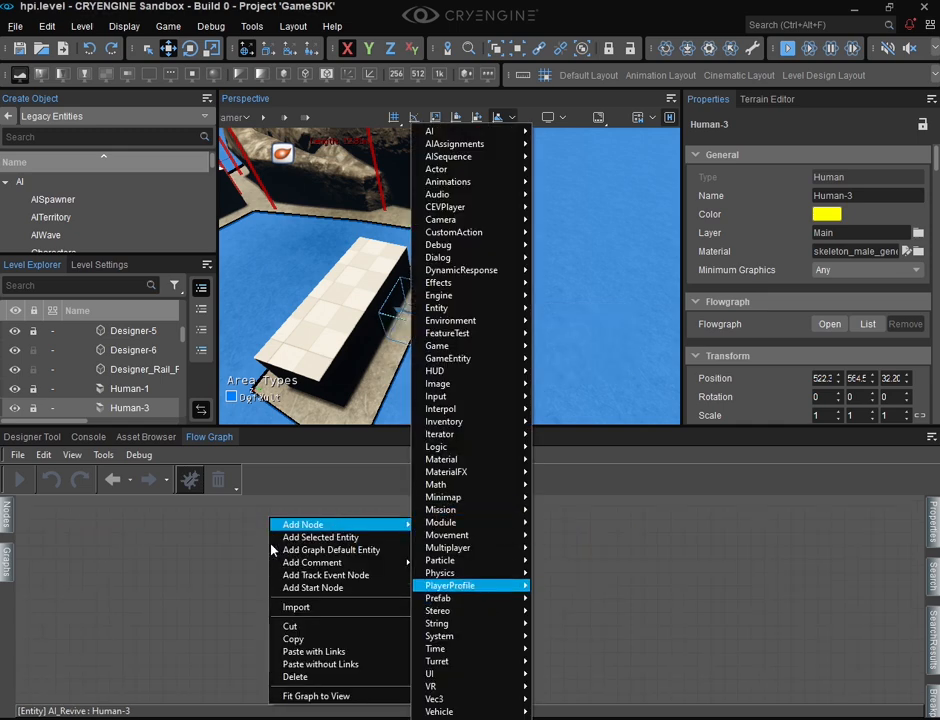
click(342, 539)
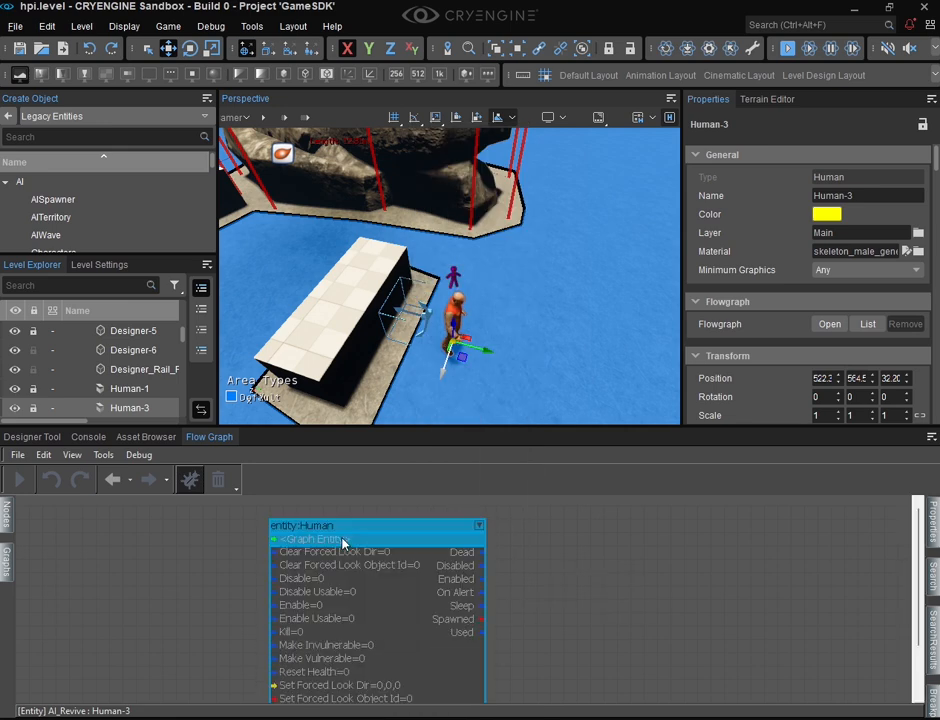
scroll(365, 591, down, 2)
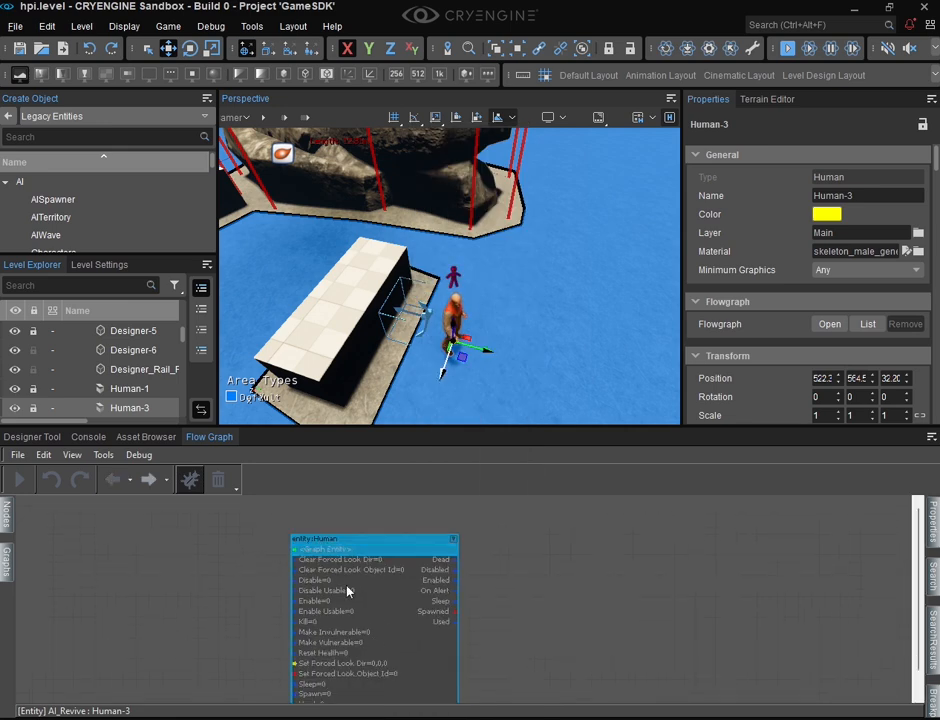
right_drag(348, 592, 346, 664)
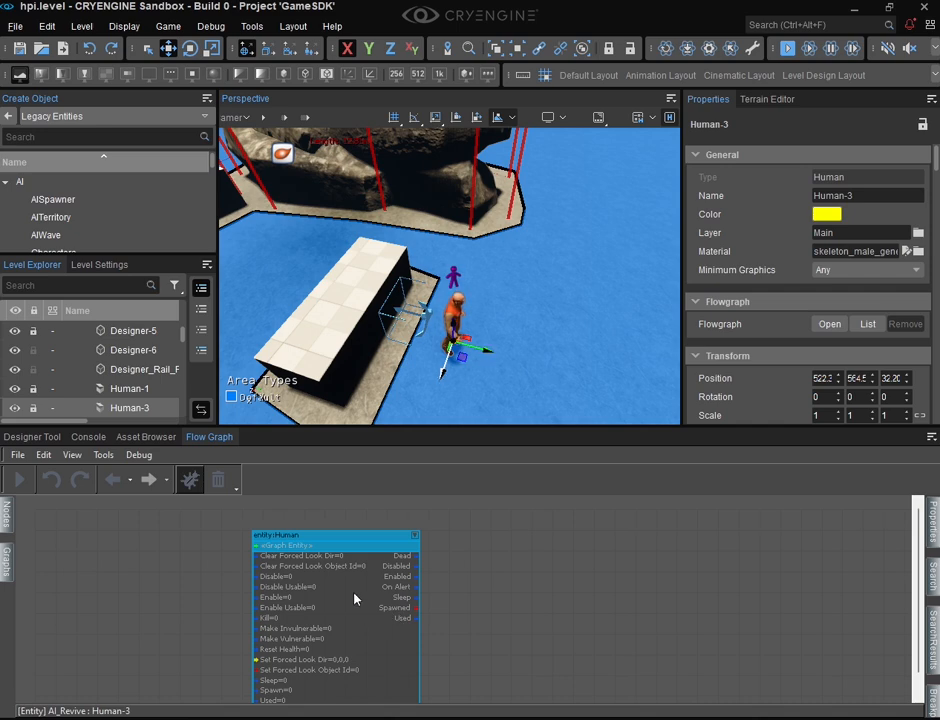
scroll(357, 600, up, 2)
right_drag(384, 611, 320, 628)
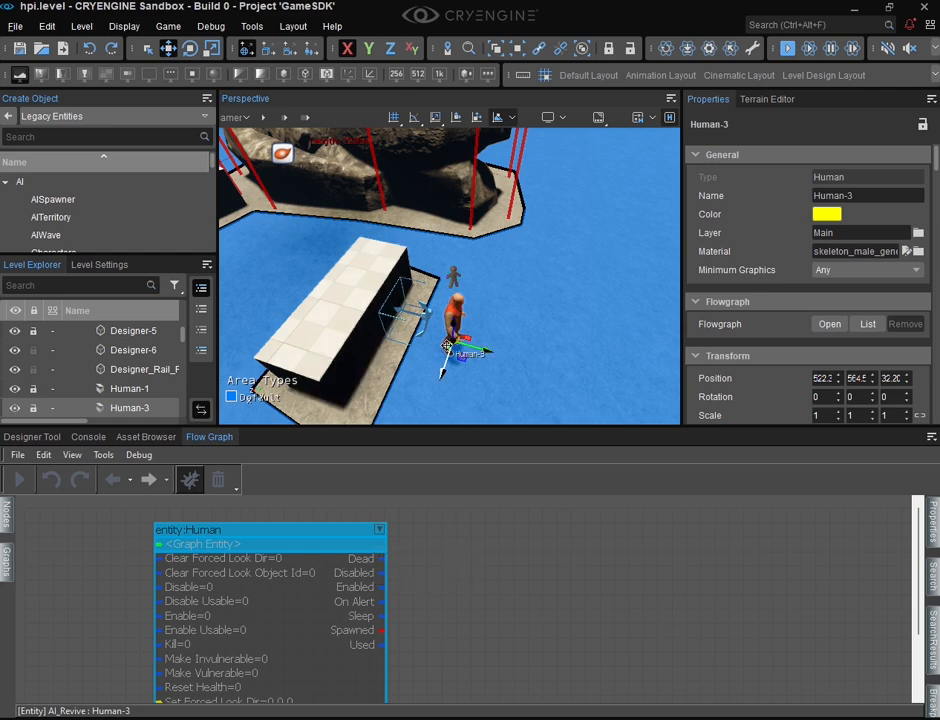
right_click(429, 550)
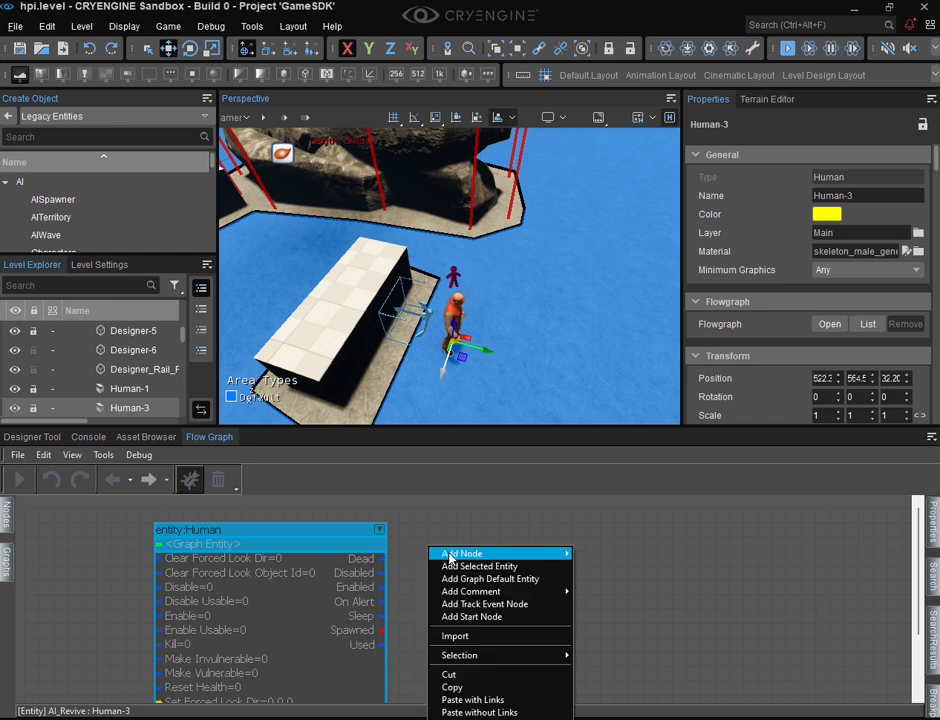
mouse_move(450, 558)
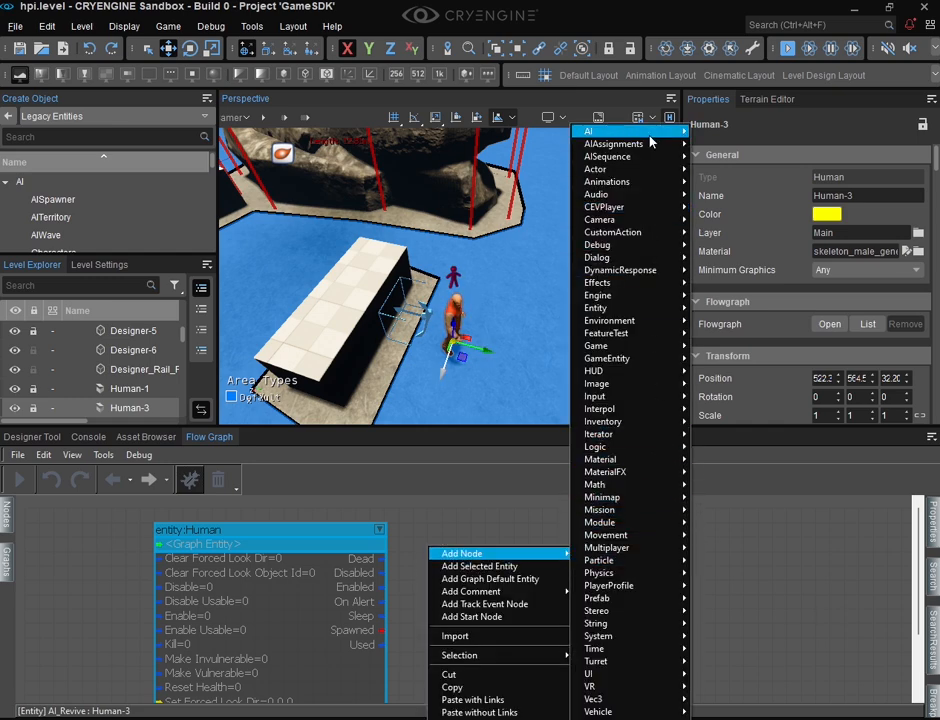
mouse_move(650, 132)
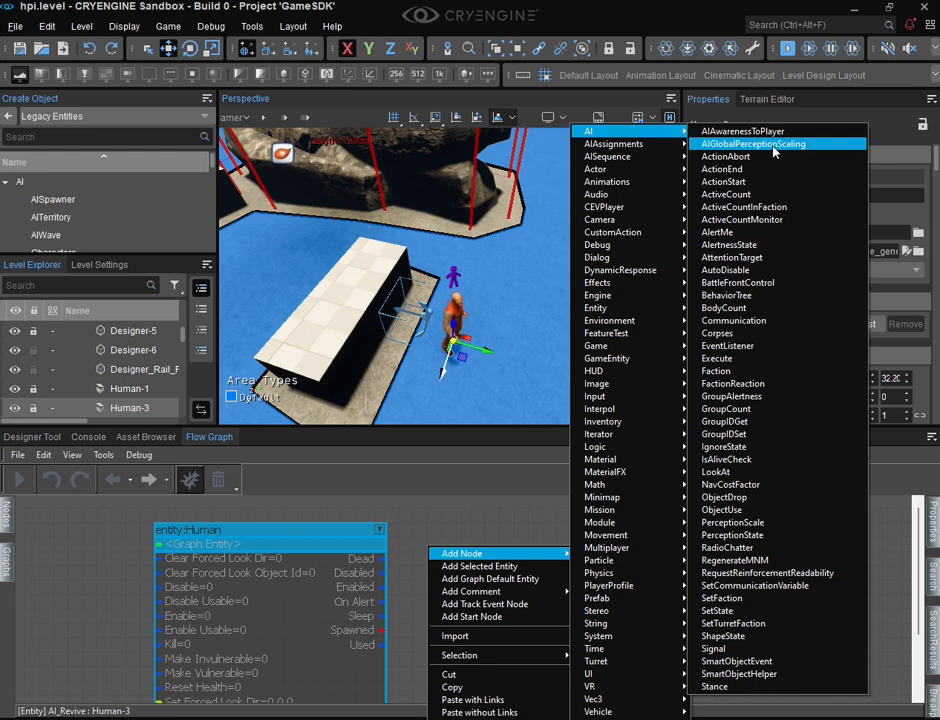
click(102, 649)
right_drag(116, 632, 146, 638)
scroll(505, 610, down, 1)
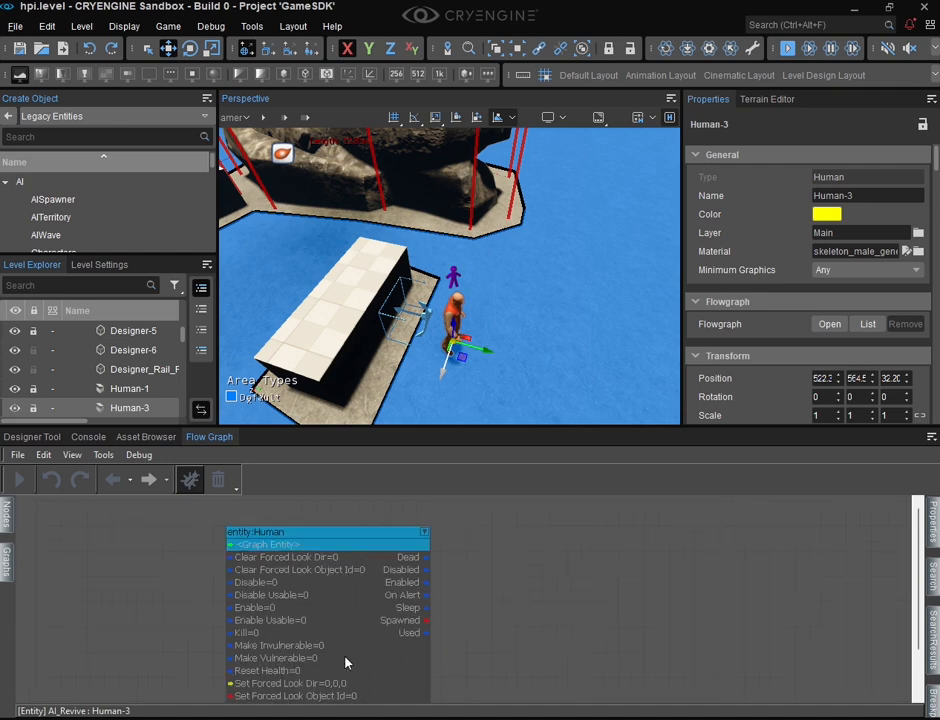
right_drag(346, 660, 339, 668)
right_click(446, 548)
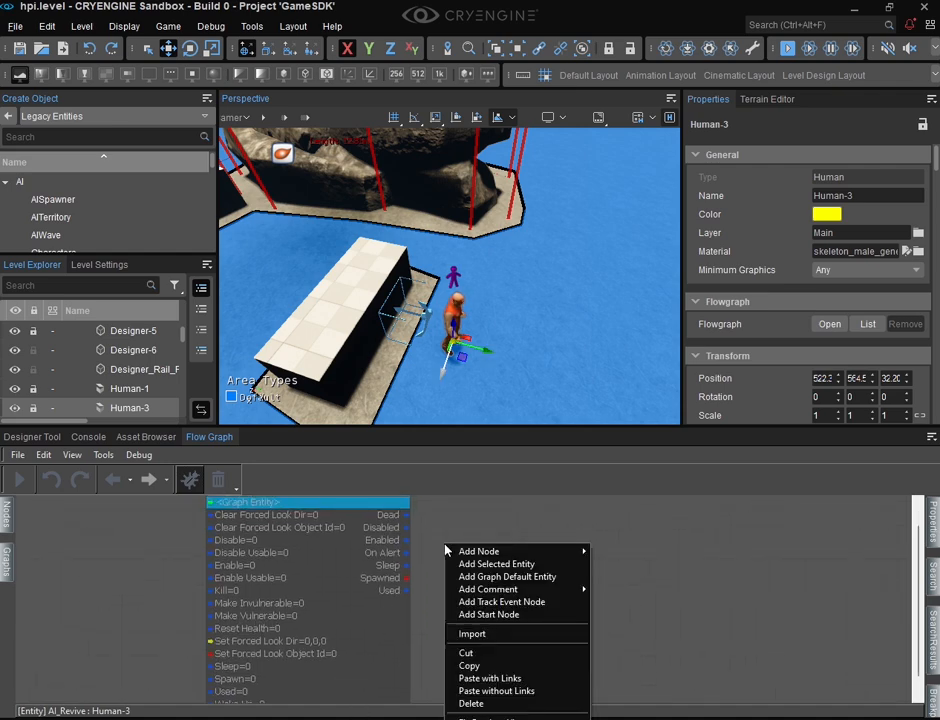
Pull a link from the Human node's Dead output into empty graph space and open the quick node search there.
click(436, 523)
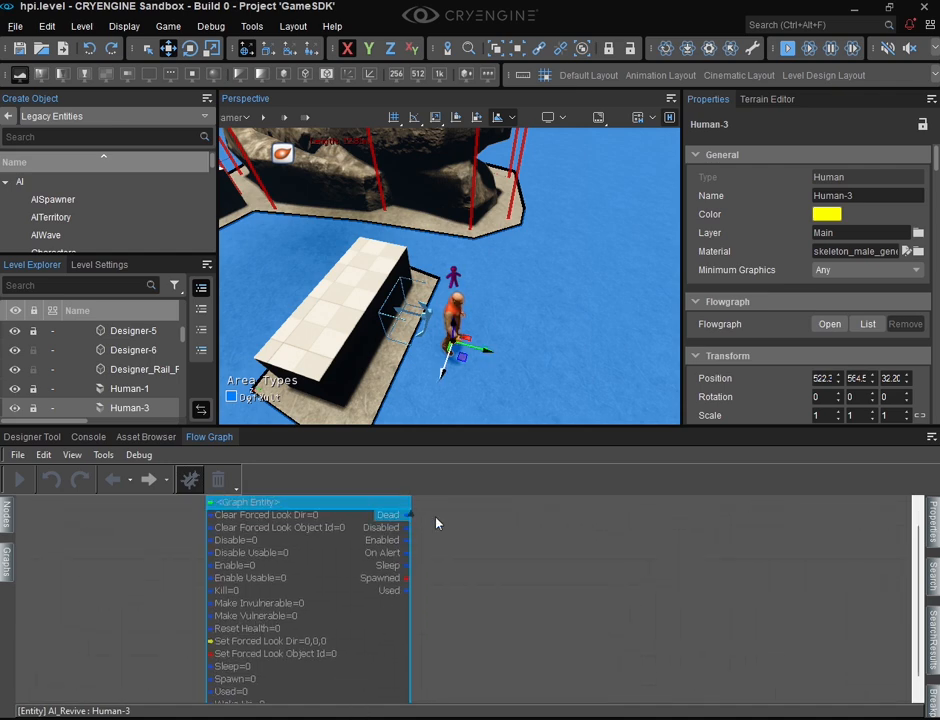
key(q)
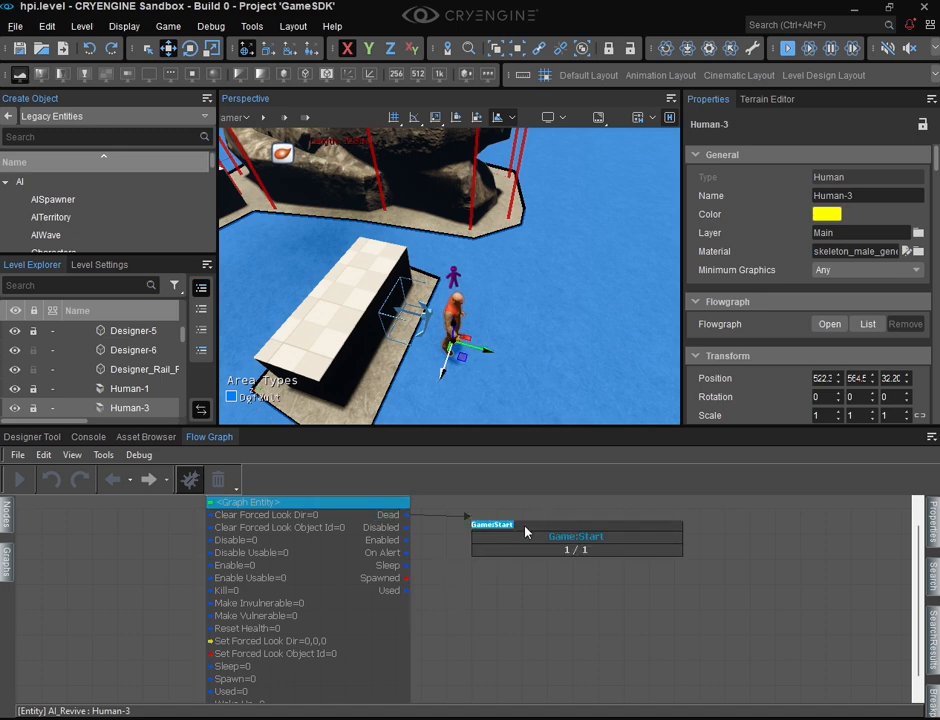
Add a Time:Delay node to the Human entity's Dead output, place it beside the entity node, and link its Out to Spawn.
text(del)
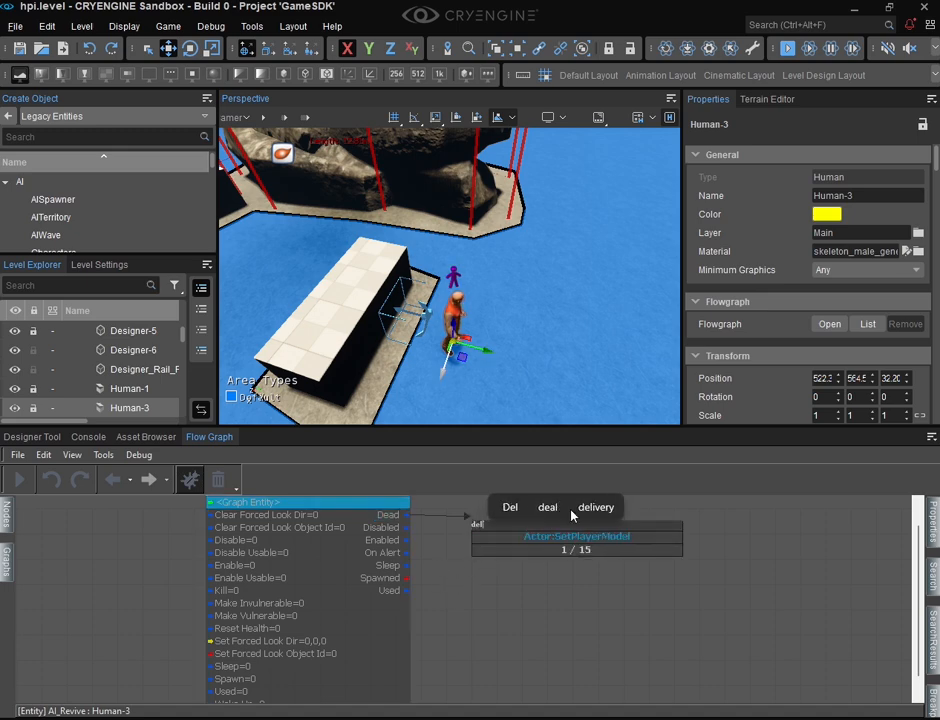
text(ay)
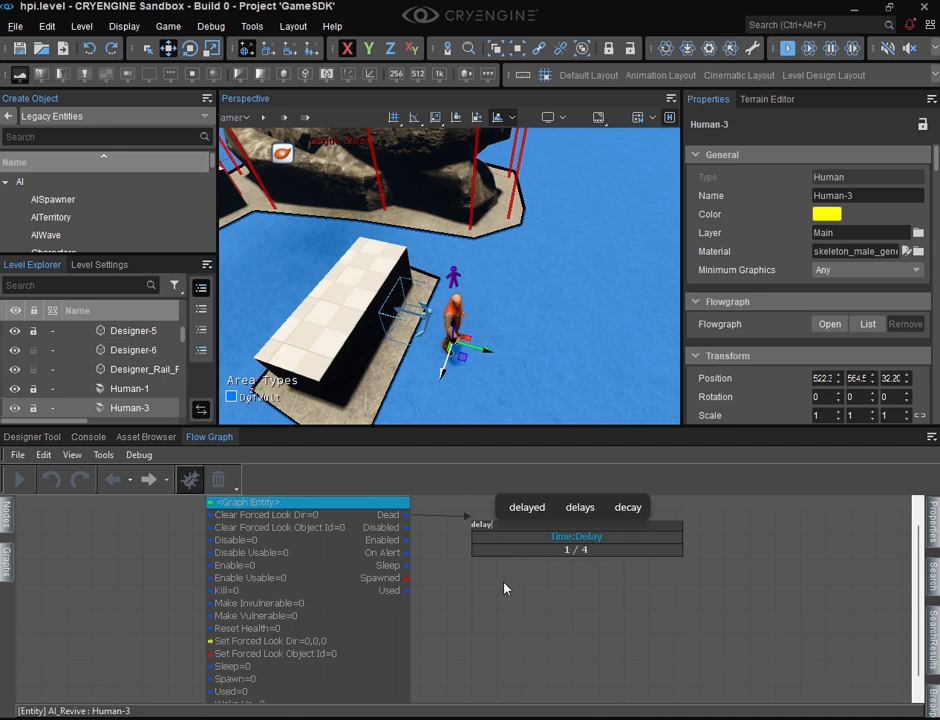
key(Return)
scroll(422, 592, down, 2)
middle_drag(331, 662, 407, 658)
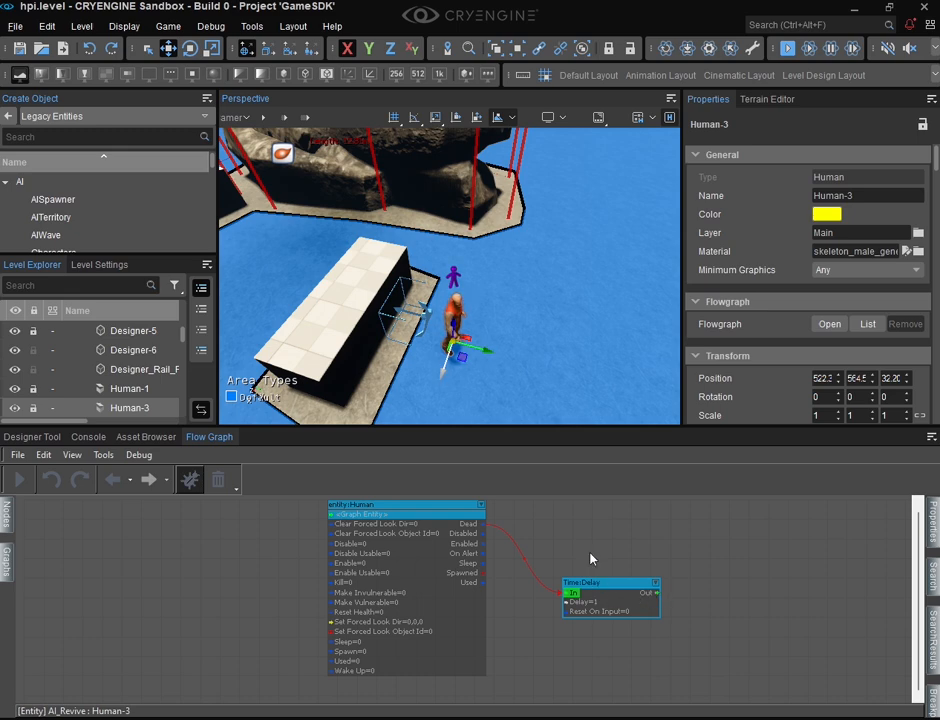
drag(595, 582, 546, 523)
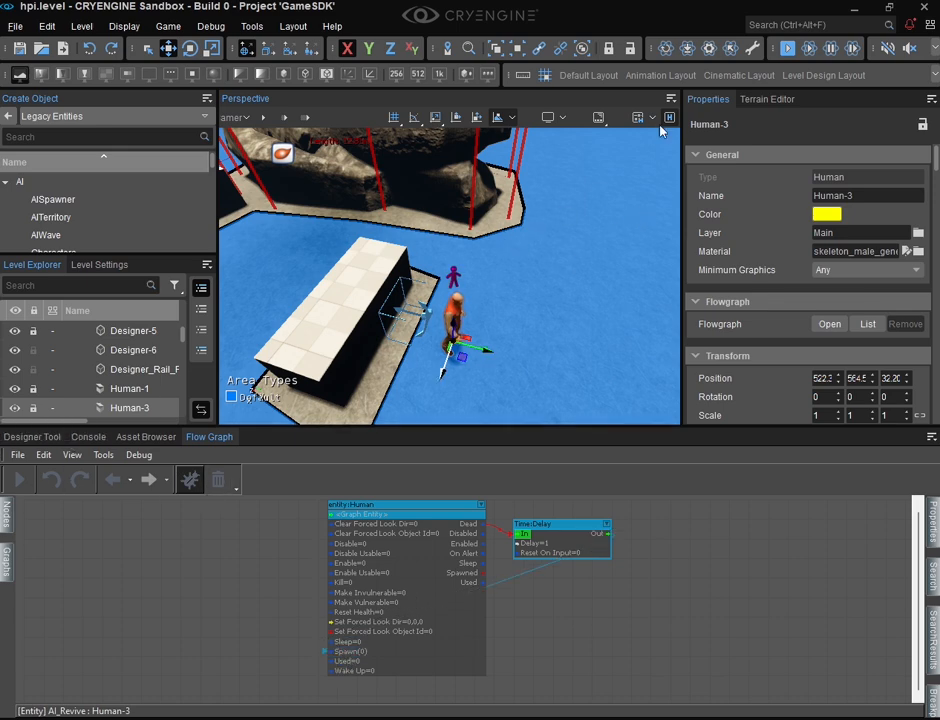
Run the AI and physics simulation and examine how the human characters fight, die and respawn around the cover blocks.
click(808, 52)
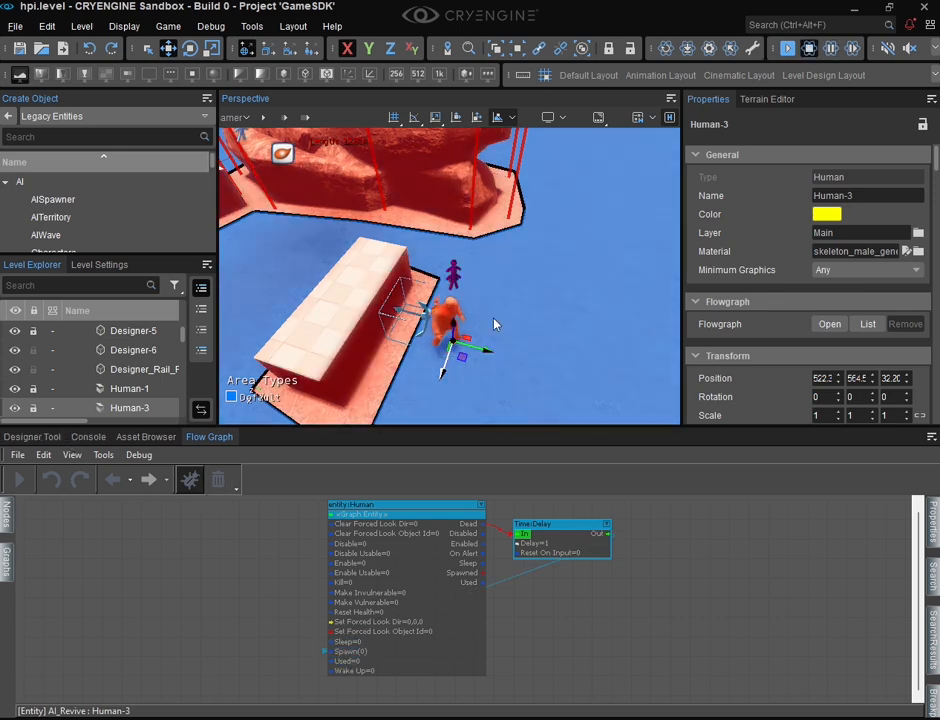
key(s)
right_drag(450, 276, 386, 226)
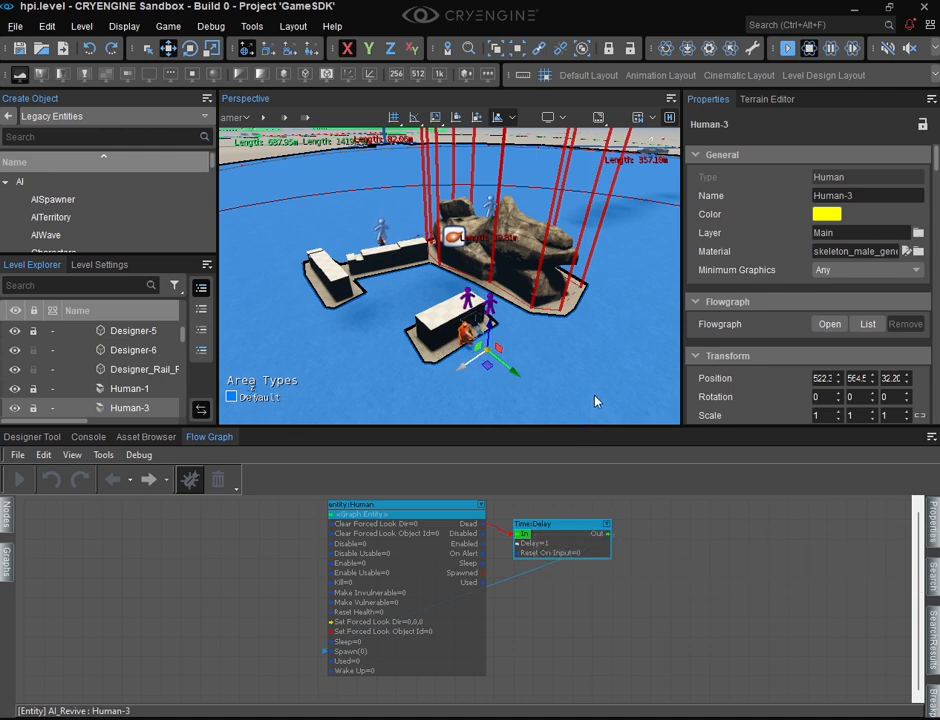
click(568, 391)
key(w)
right_drag(470, 325, 490, 314)
key(s)
key(w)
key(s)
key(s)
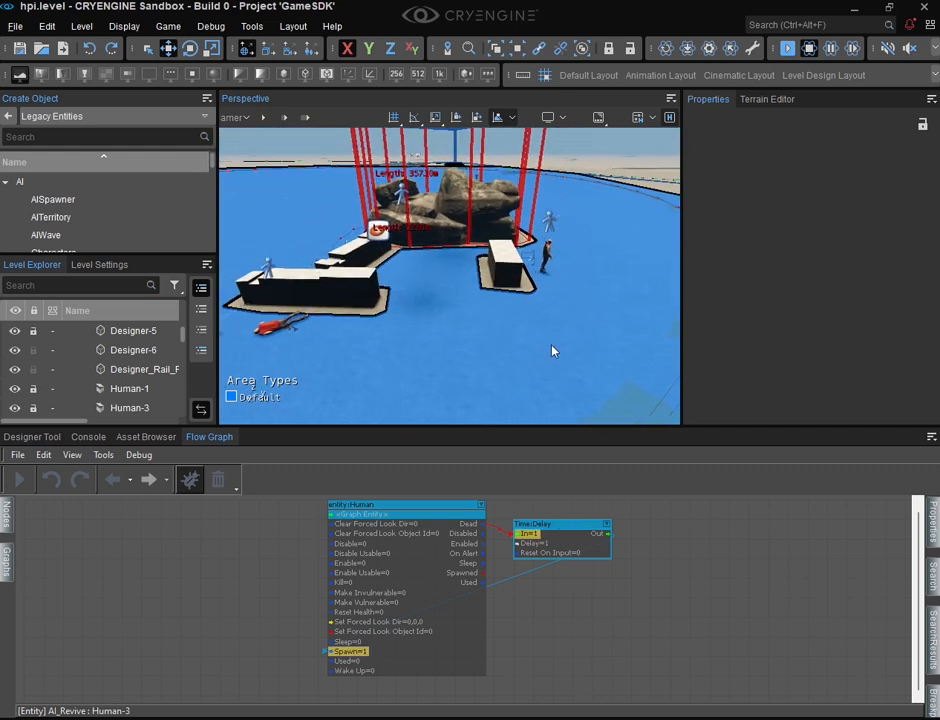
key(w)
mouse_move(548, 331)
right_down()
mouse_move(500, 329)
mouse_move(558, 315)
mouse_move(549, 310)
mouse_move(520, 350)
mouse_move(505, 325)
mouse_move(493, 324)
mouse_move(506, 326)
mouse_move(516, 346)
mouse_move(523, 318)
mouse_move(594, 324)
mouse_move(530, 328)
right_up()
key(s)
key(w)
key(s)
key(w)
key(a)
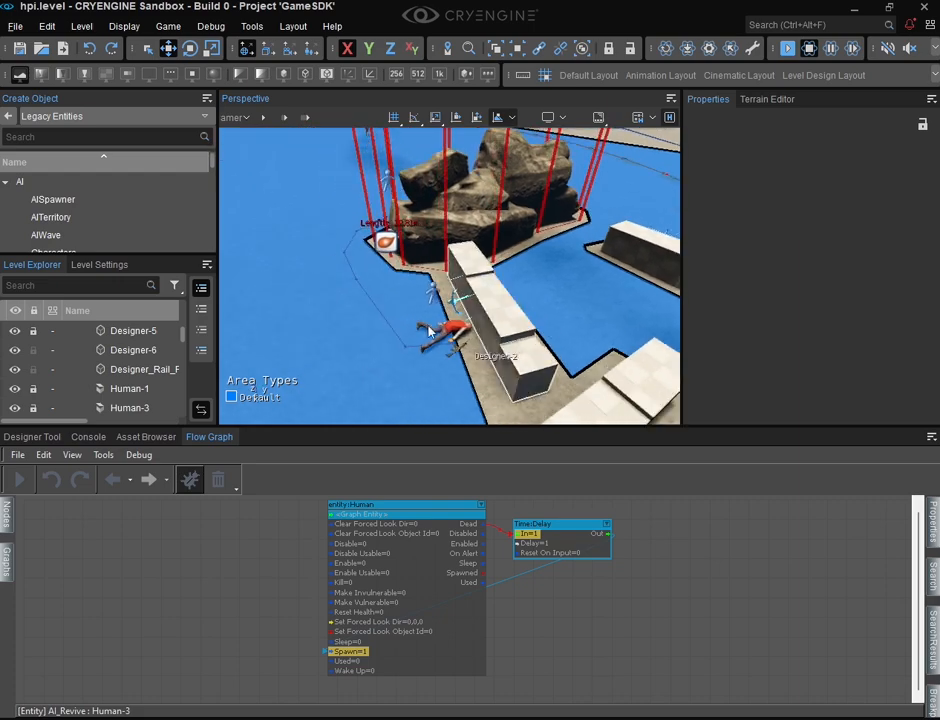
click(438, 327)
right_drag(438, 327, 494, 318)
key(w)
key(s)
right_drag(432, 272, 403, 299)
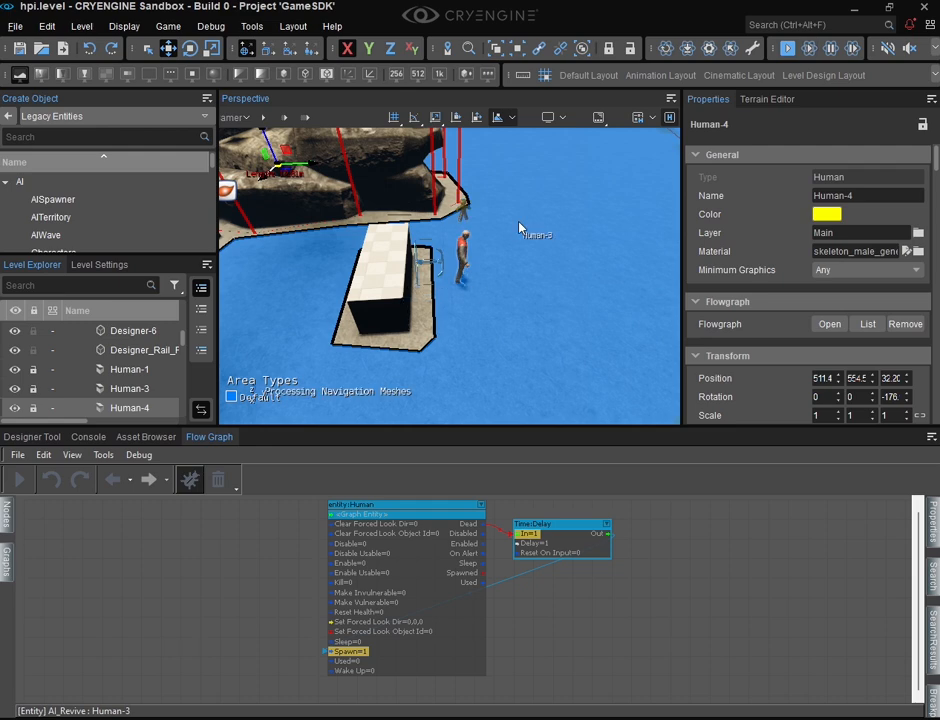
Duplicate Human-3, try out positions for the copy near the original, and delete the copy.
click(466, 247)
right_click(466, 252)
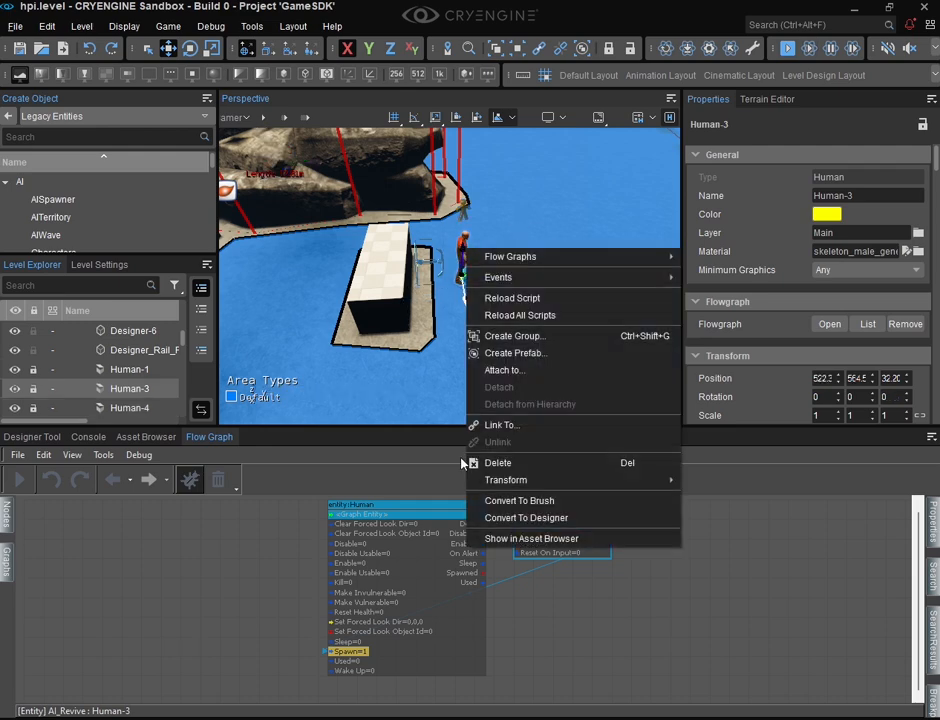
click(445, 262)
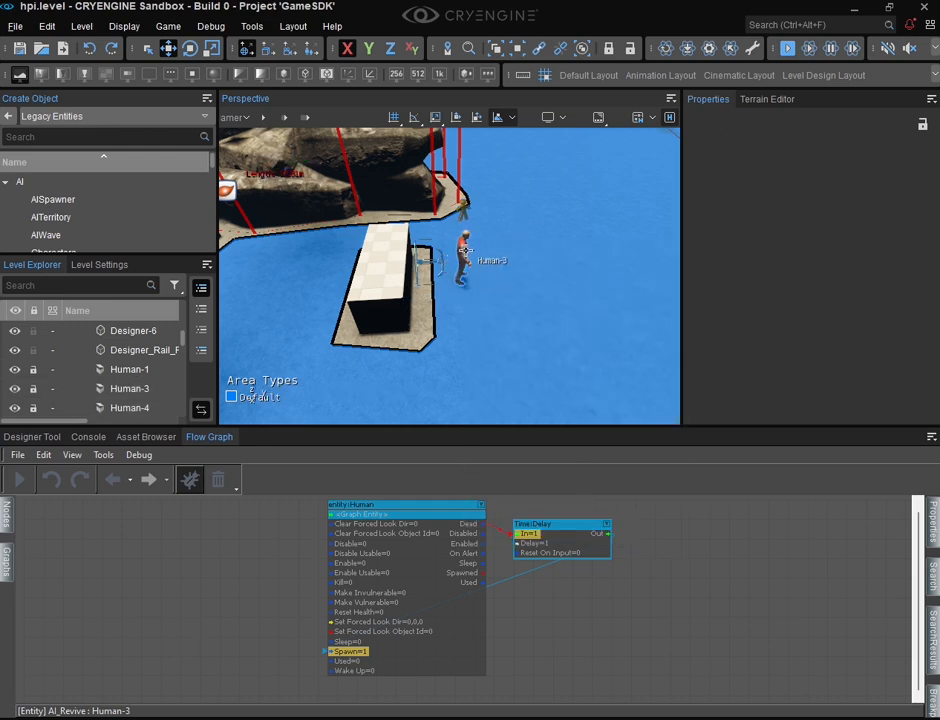
click(466, 250)
key(ctrl+d)
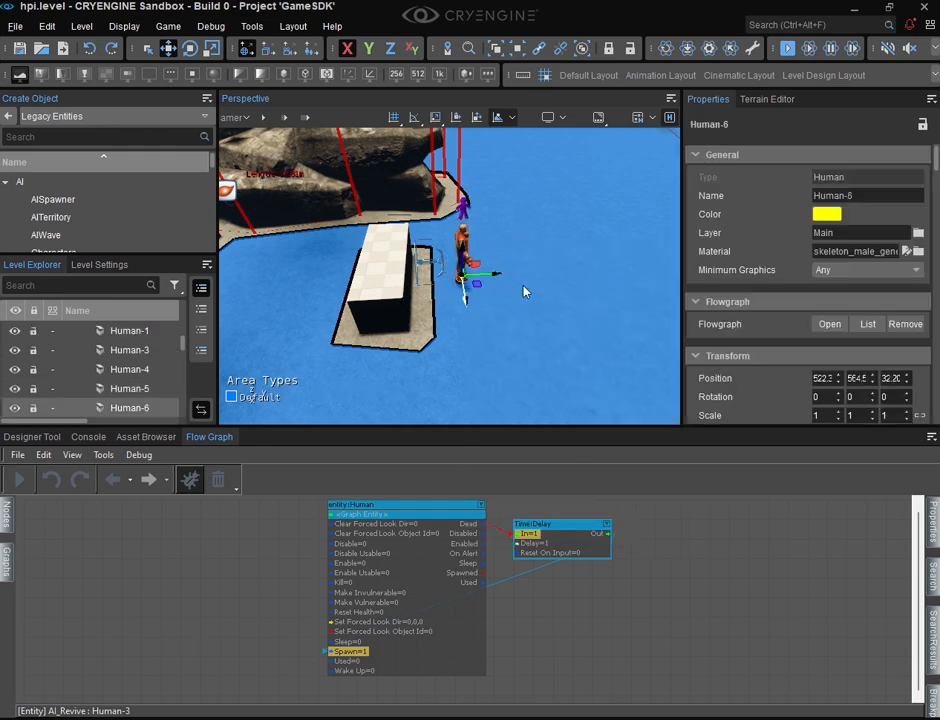
drag(476, 291, 610, 288)
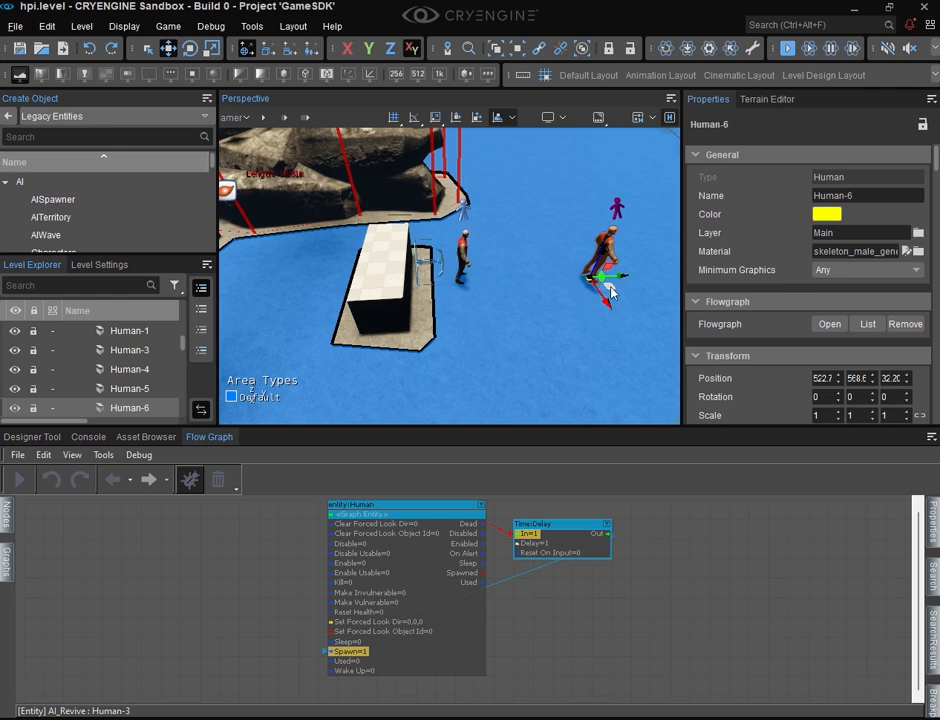
drag(612, 291, 487, 325)
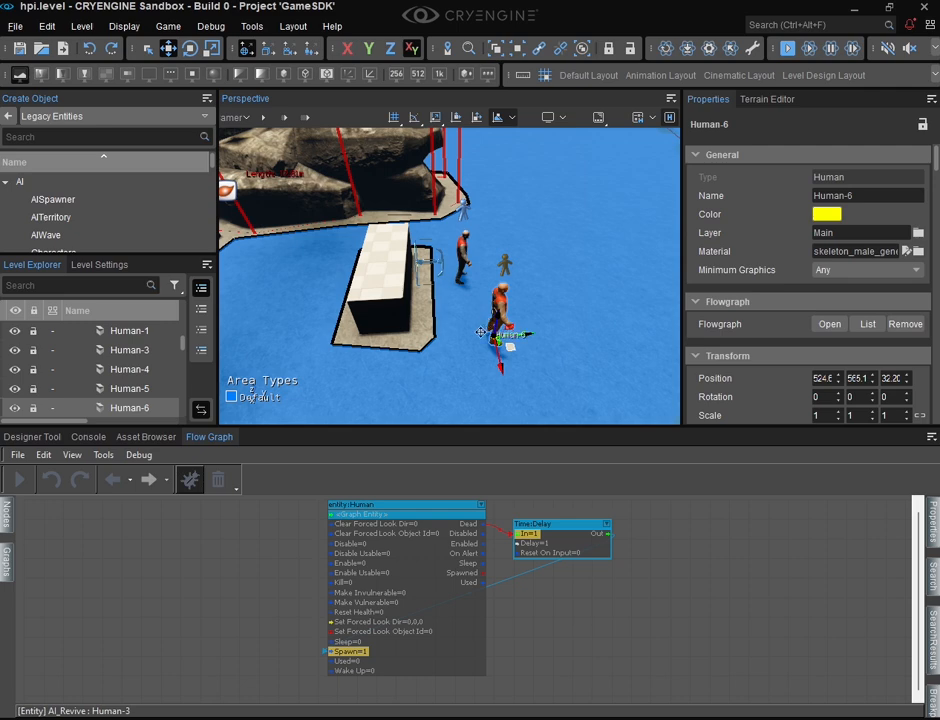
key(Delete)
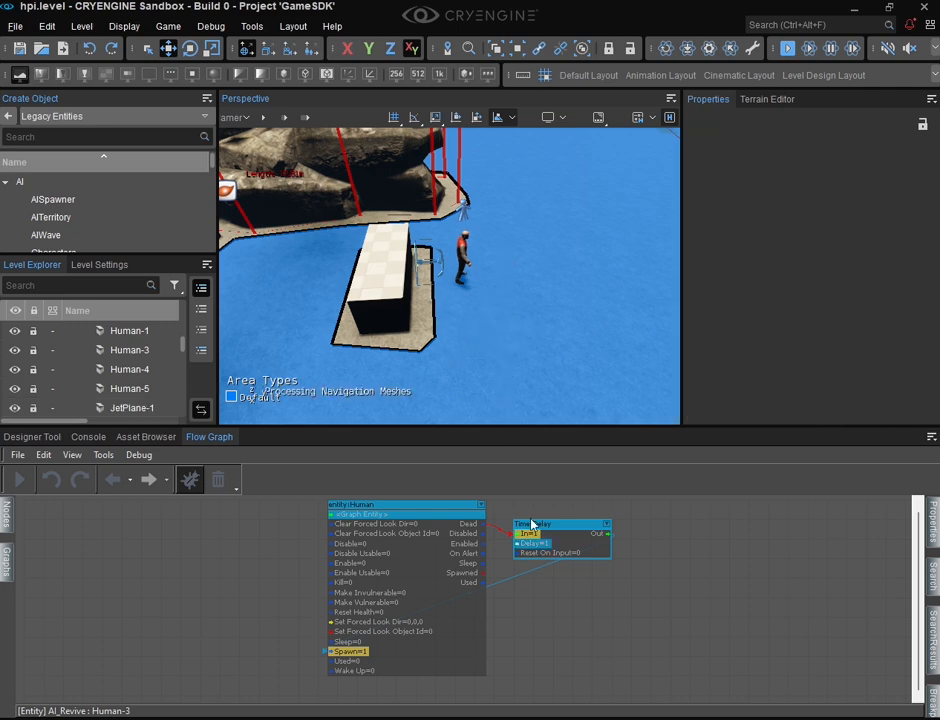
Open the Delay value of the Time:Delay node for editing.
scroll(530, 587, up, 5)
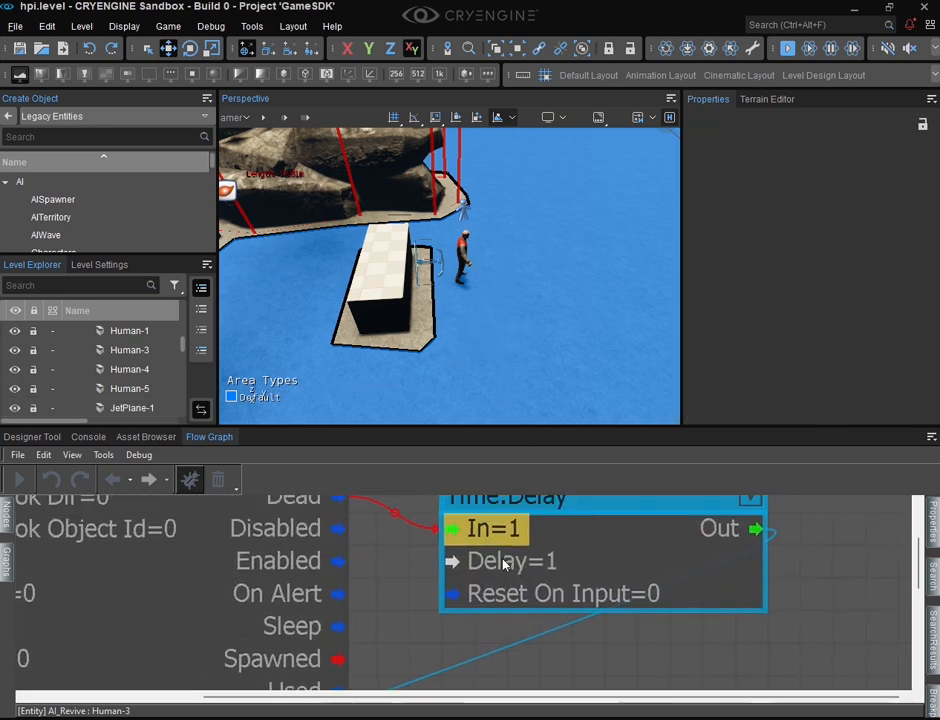
scroll(491, 578, down, 1)
double_click(497, 577)
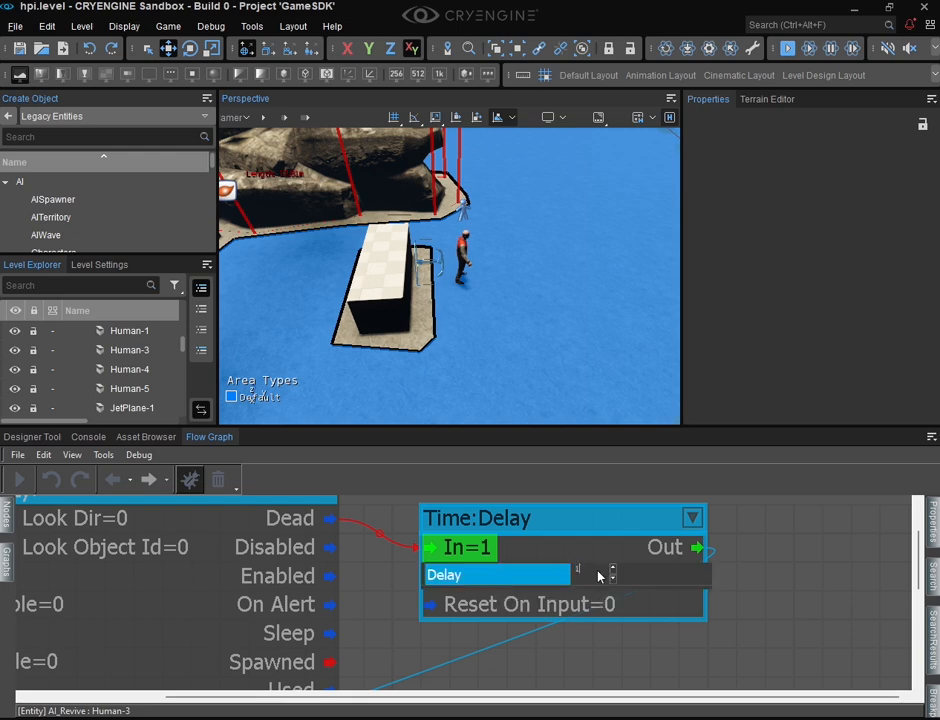
scroll(598, 576, down, 6)
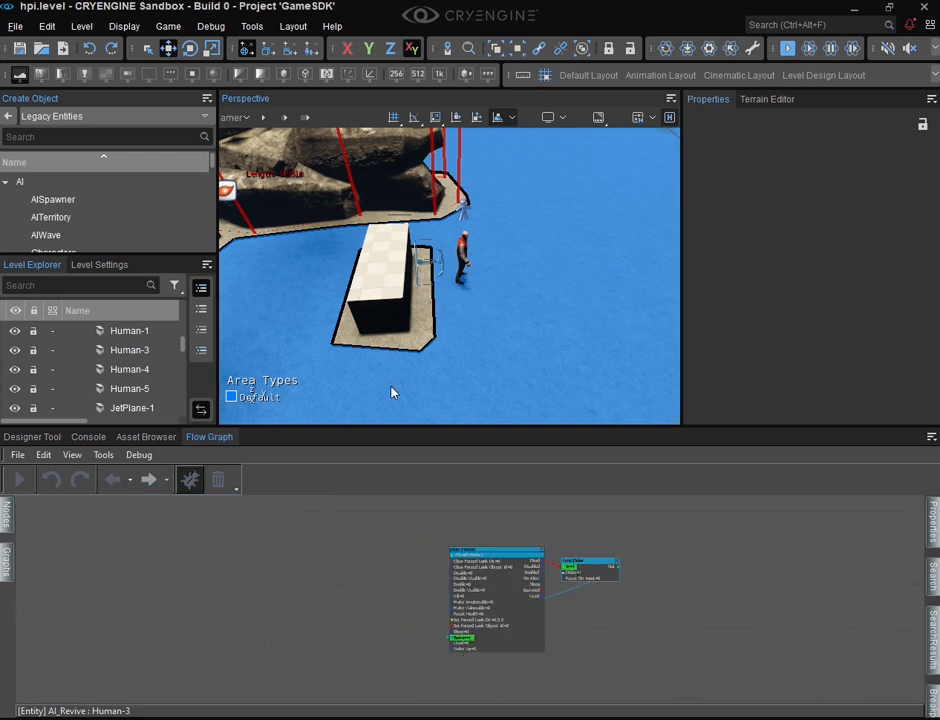
Select Human-4 and examine the arrangement of characters, cover blocks and rocks in the level.
right_drag(480, 341, 150, 122)
key(w)
key(s)
click(405, 205)
key(w)
key(s)
key(d)
key(w)
key(s)
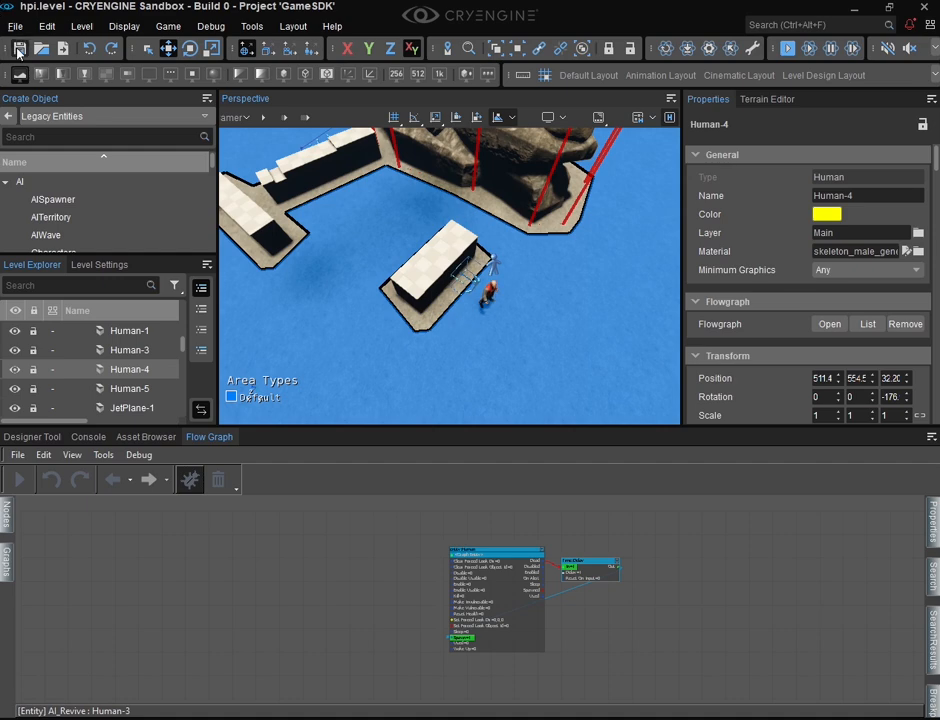
Select Human-3 beside the cover block and review its Perception properties.
key(w)
mouse_move(450, 276)
right_down()
mouse_move(450, 308)
mouse_move(444, 270)
mouse_move(456, 268)
right_up()
key(s)
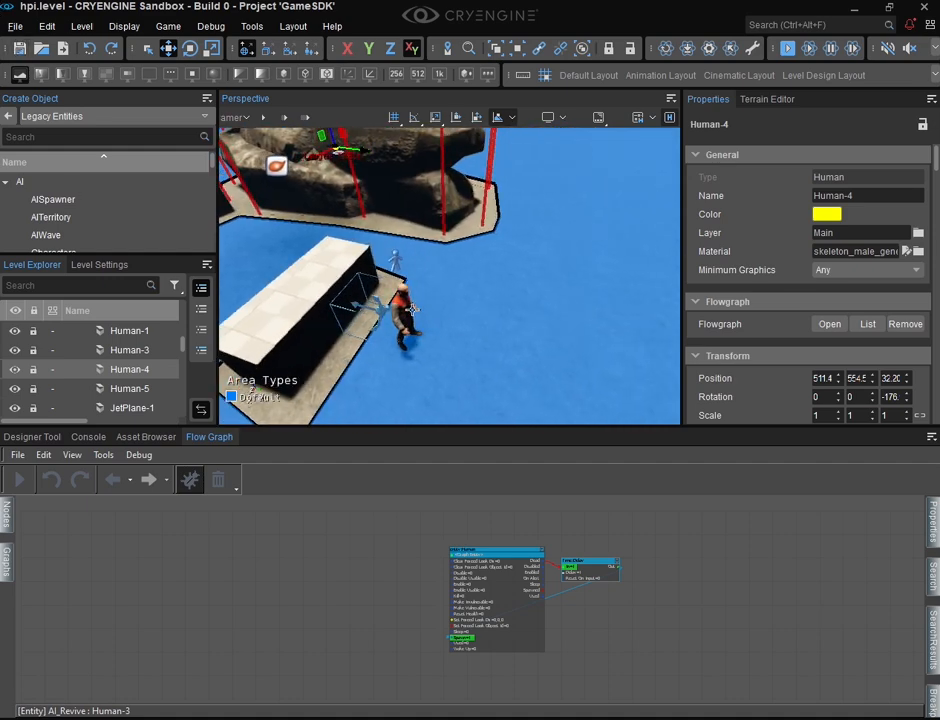
click(412, 304)
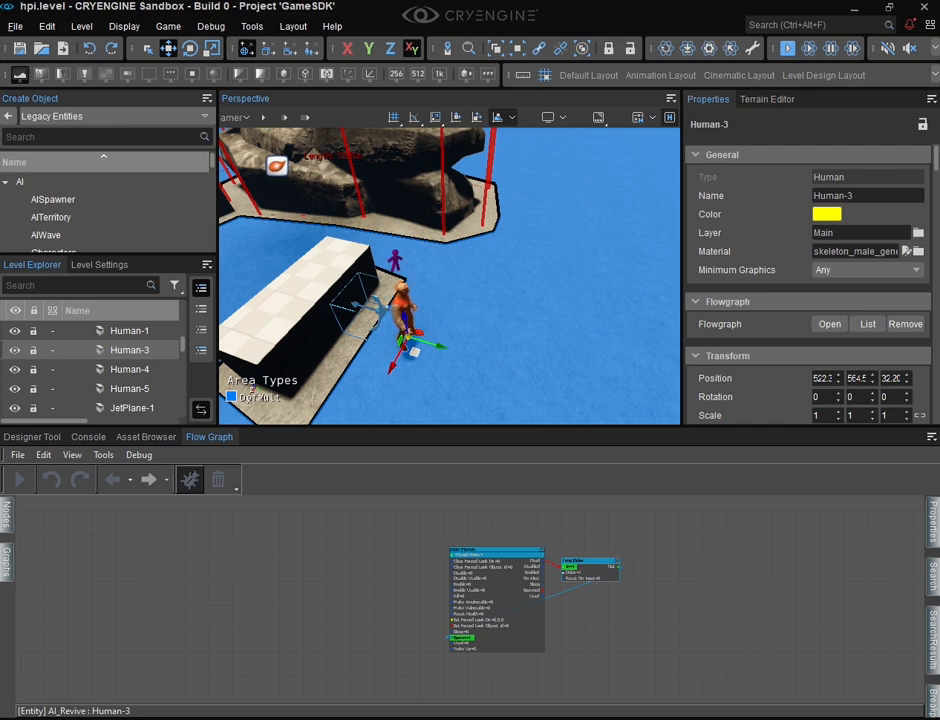
drag(937, 165, 922, 377)
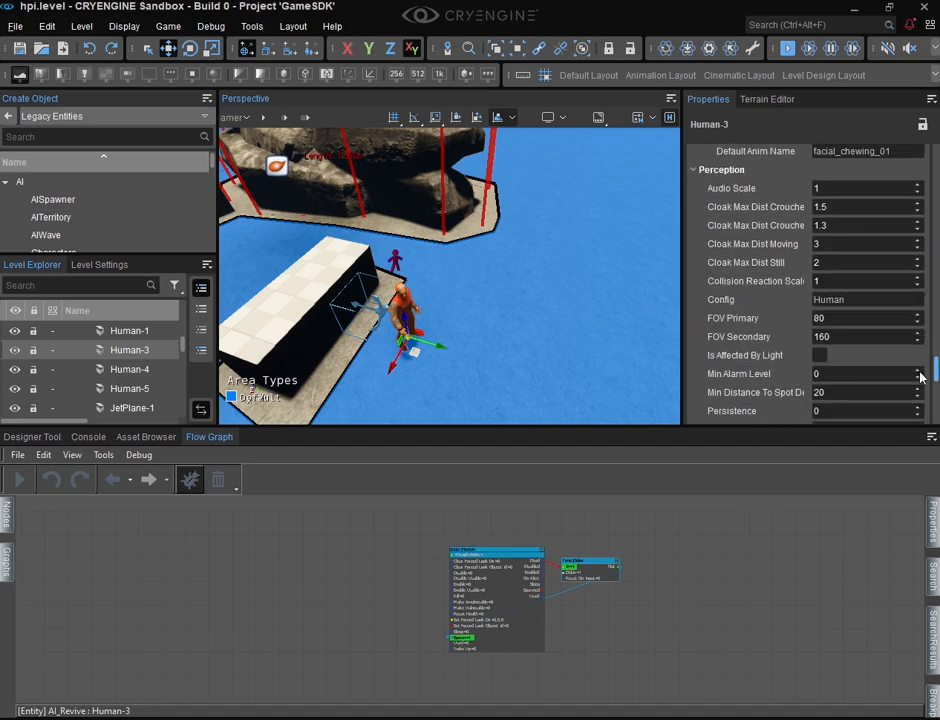
Start game mode from a viewpoint near the rock formation to play-test the level.
right_drag(450, 290, 225, 215)
key(w)
key(w)
key(s)
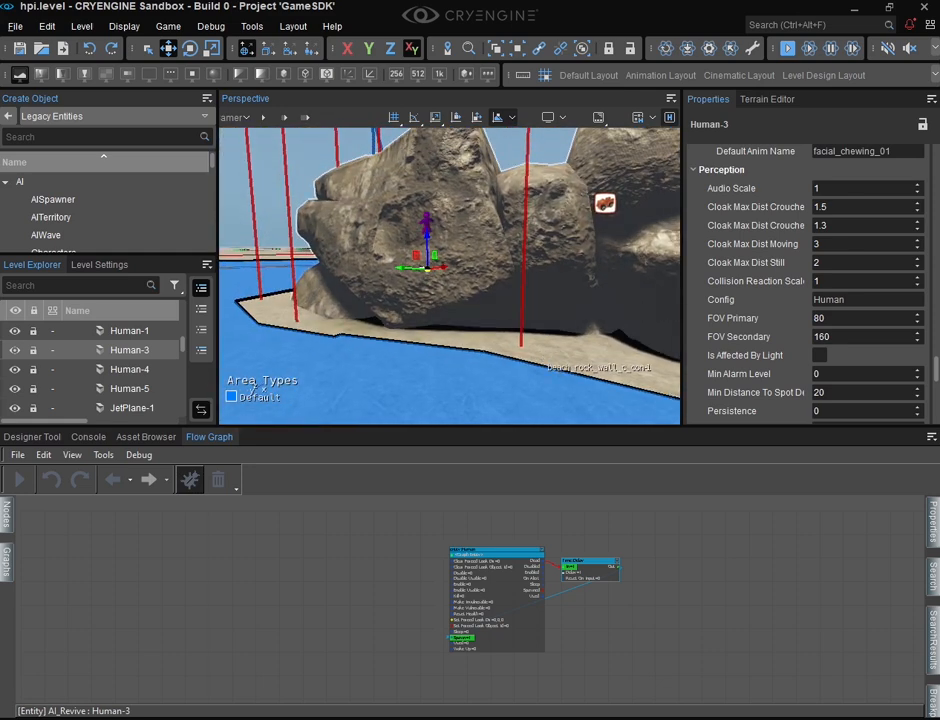
key(ctrl+g)
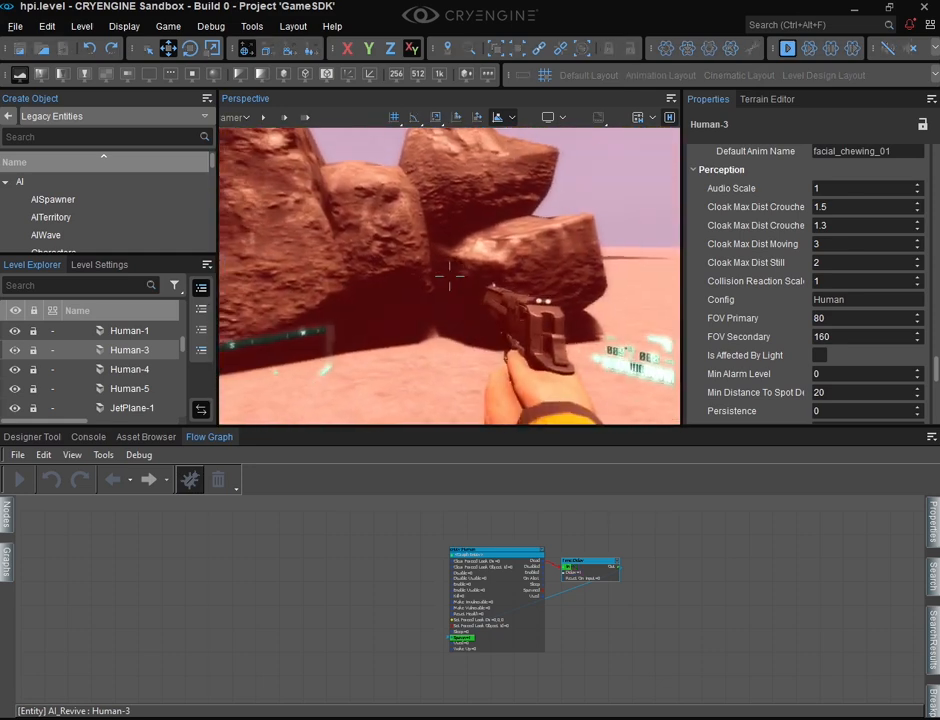
key(F1)
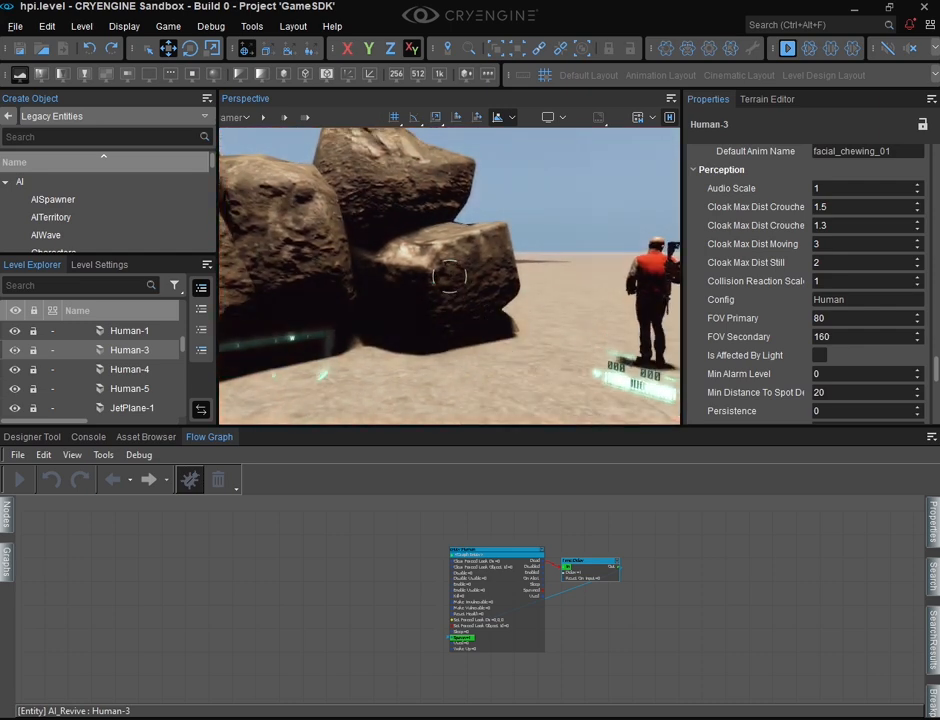
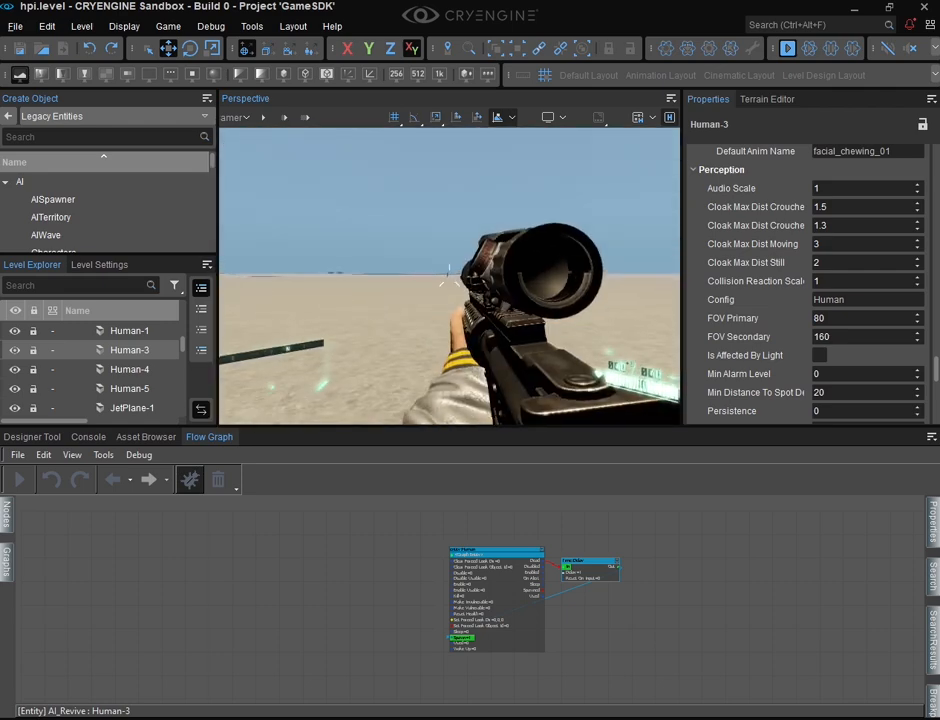
Shoot at the AI characters through the rifle scope from beside the rocks to test the respawn.
right_click(449, 276)
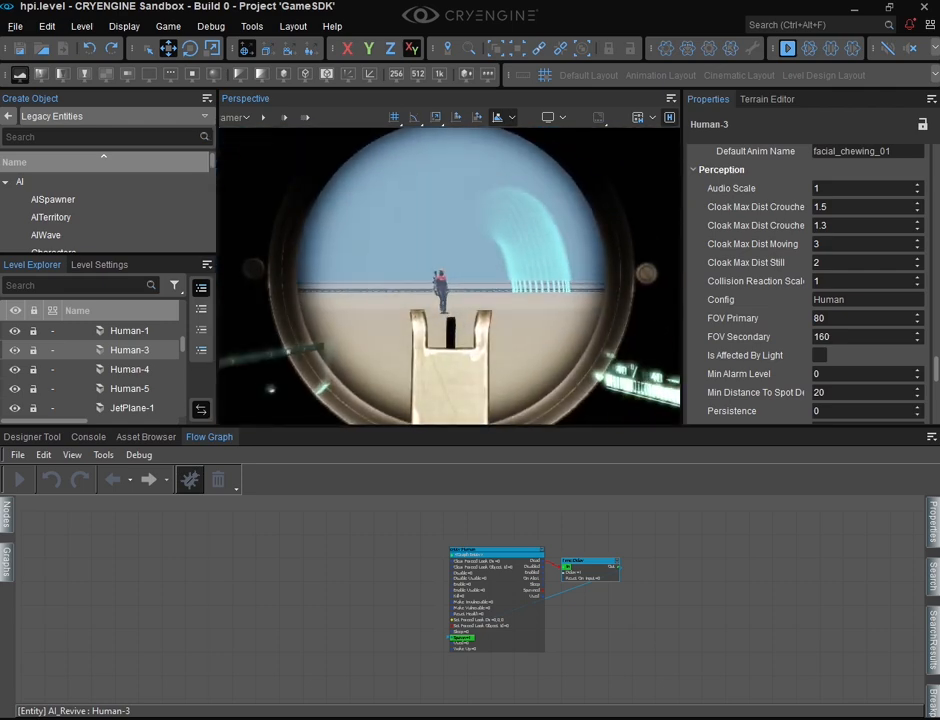
click(449, 276)
click(449, 276)
click(449, 276)
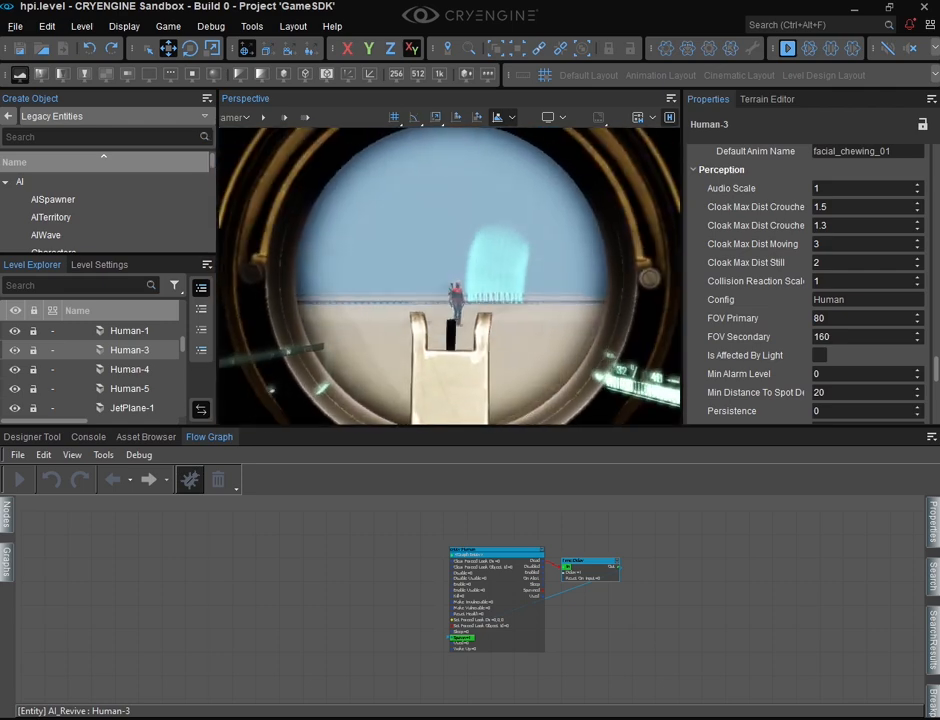
right_click(449, 276)
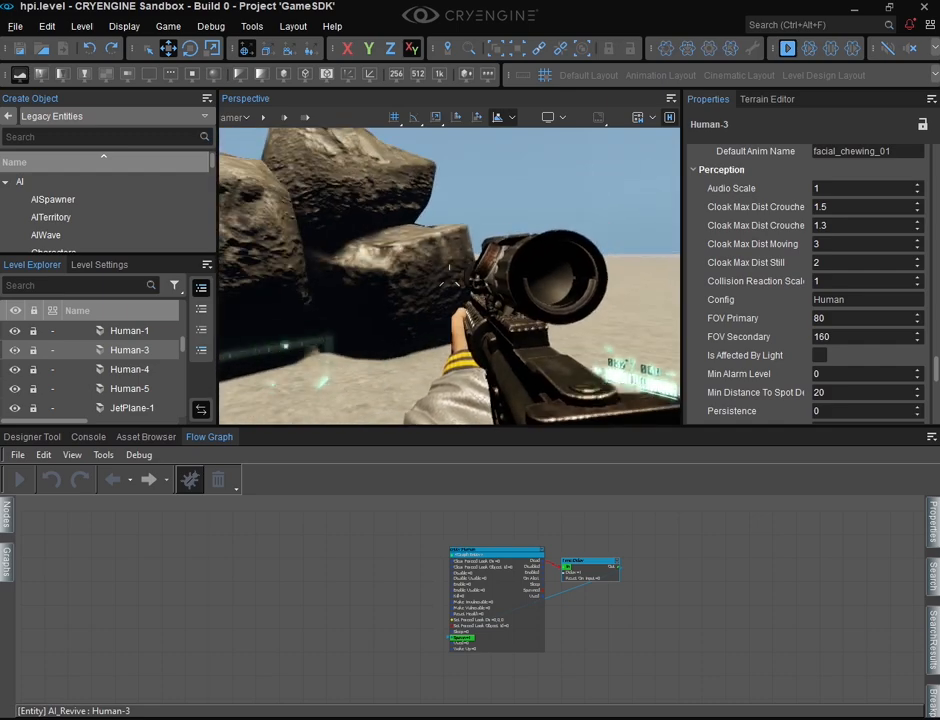
key(w)
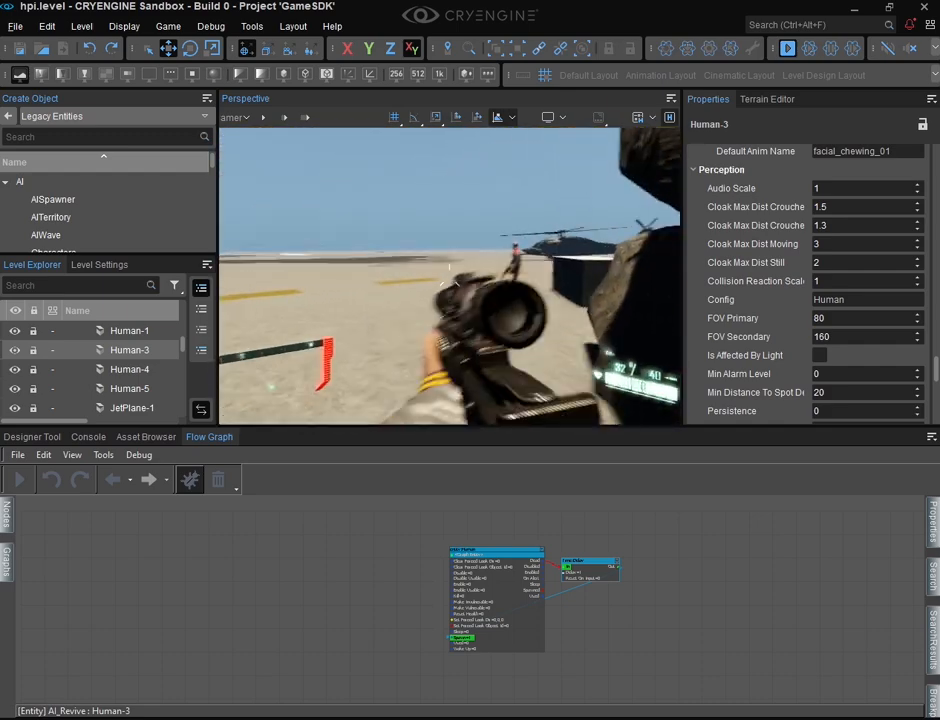
right_click(449, 276)
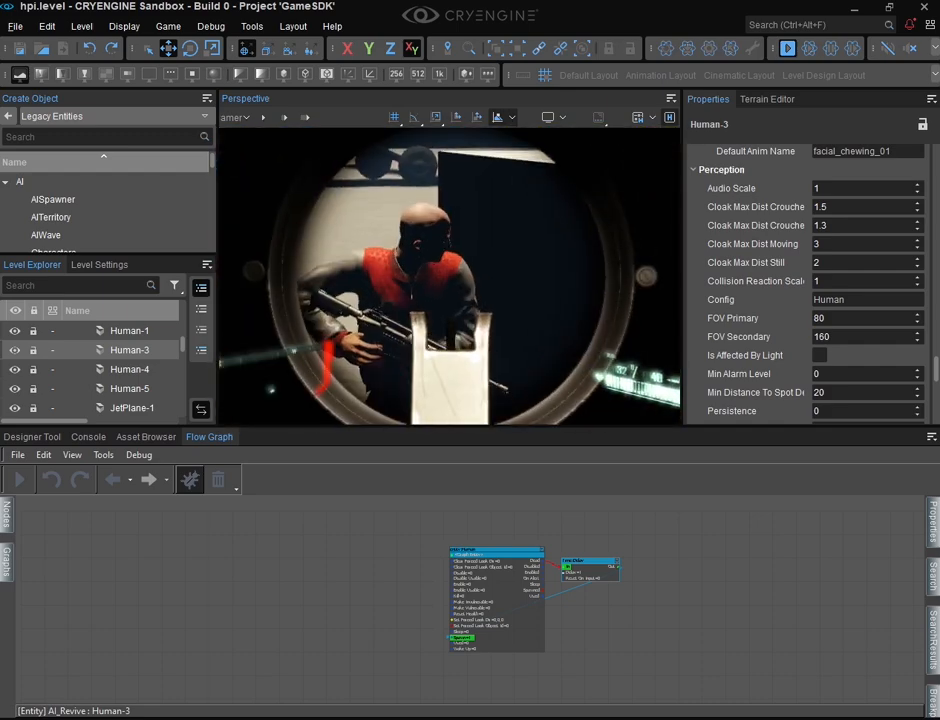
right_click(449, 276)
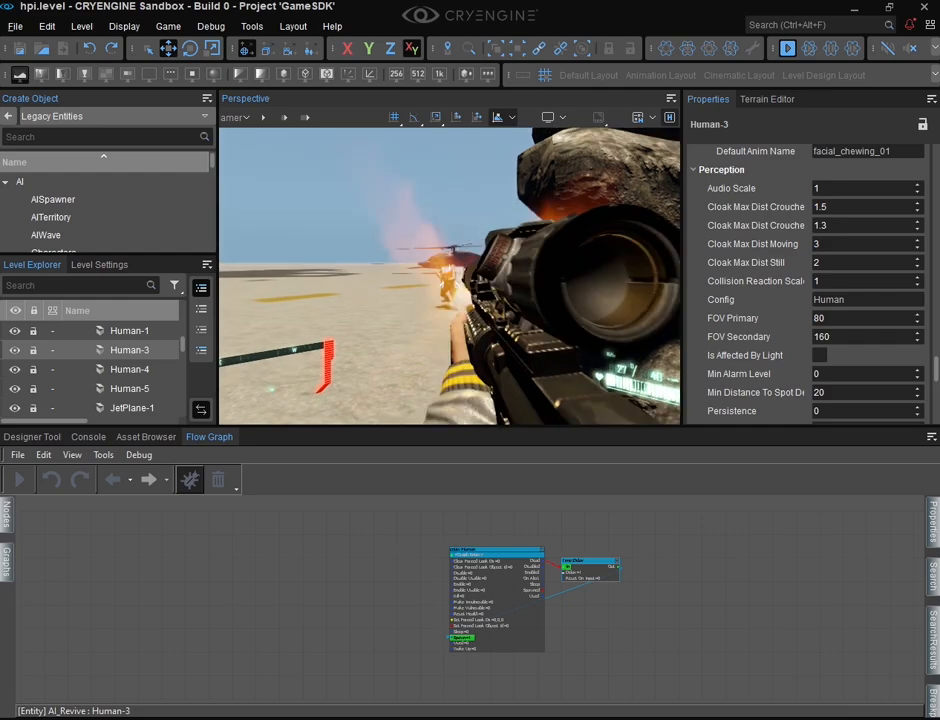
Approach the shot character by the cover blocks to check its respawn, and leave game mode.
key(w)
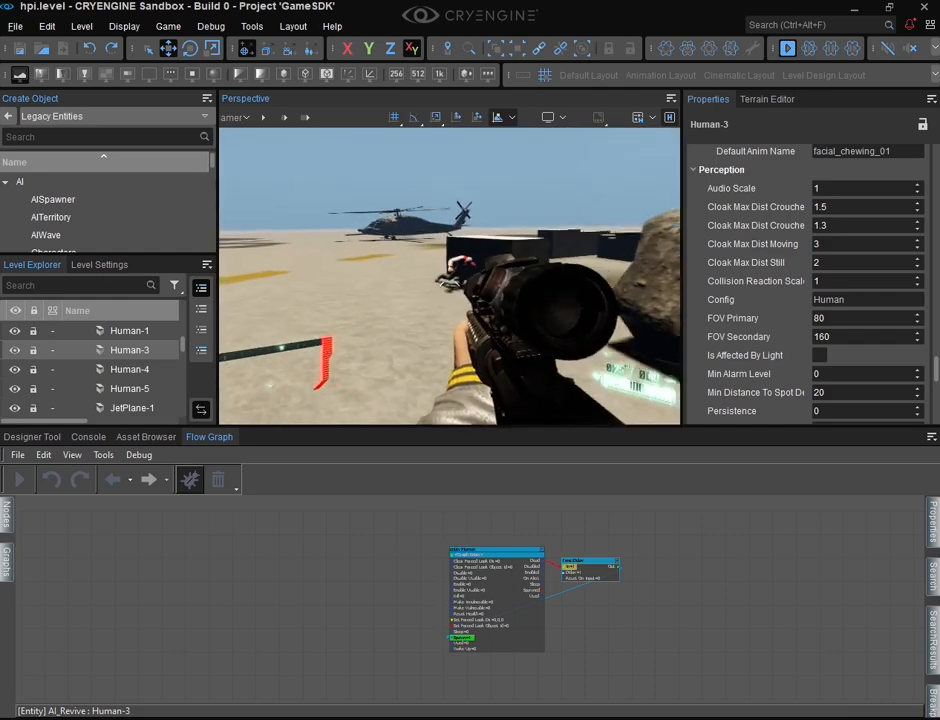
key(a)
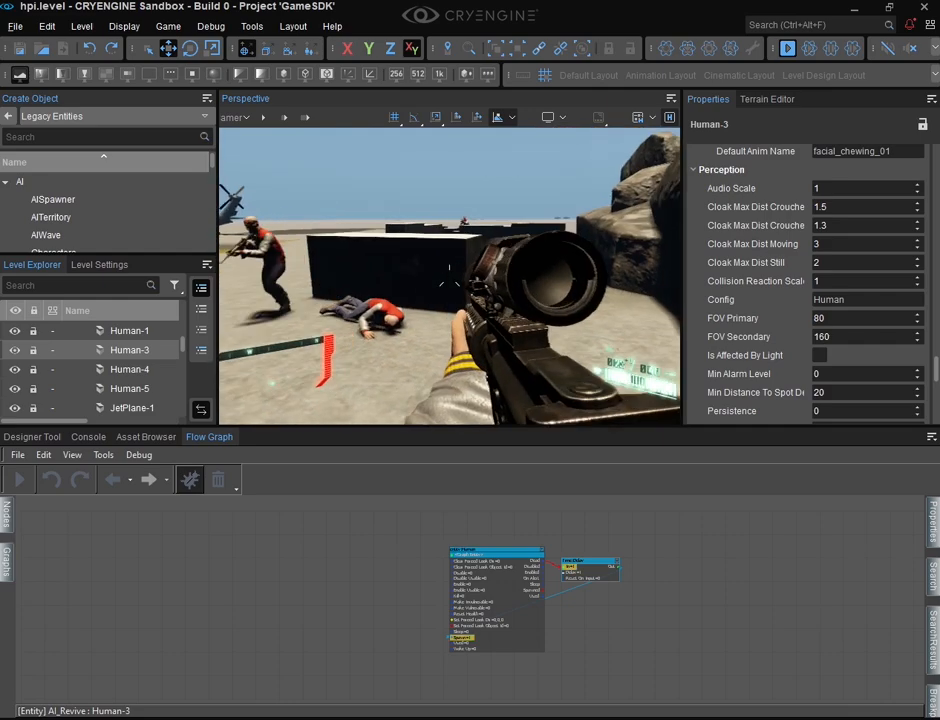
key(shift+w)
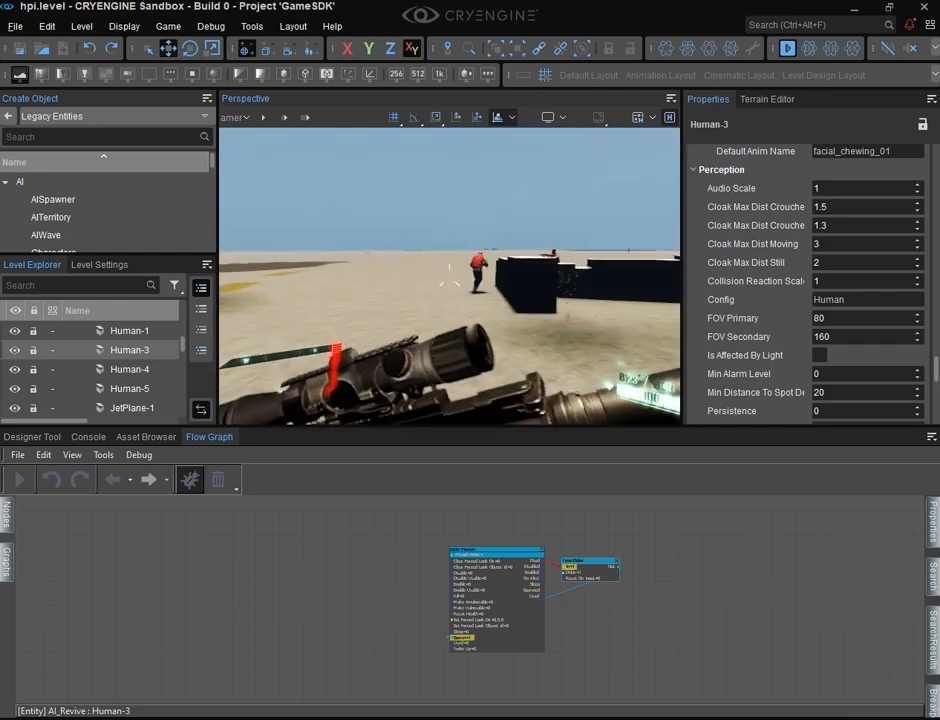
key(shift+w)
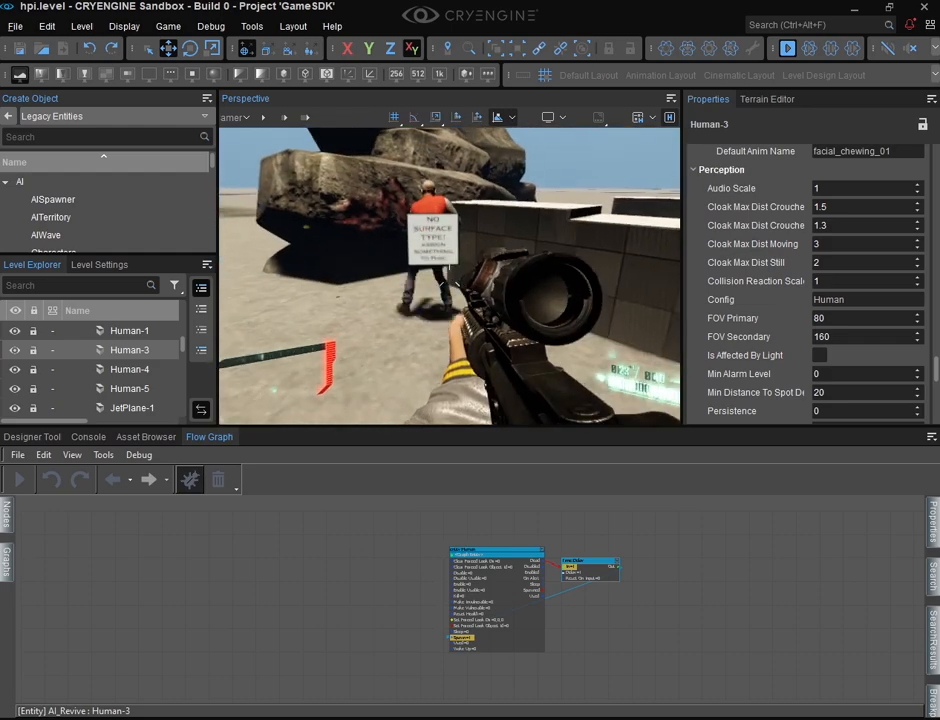
right_click(449, 276)
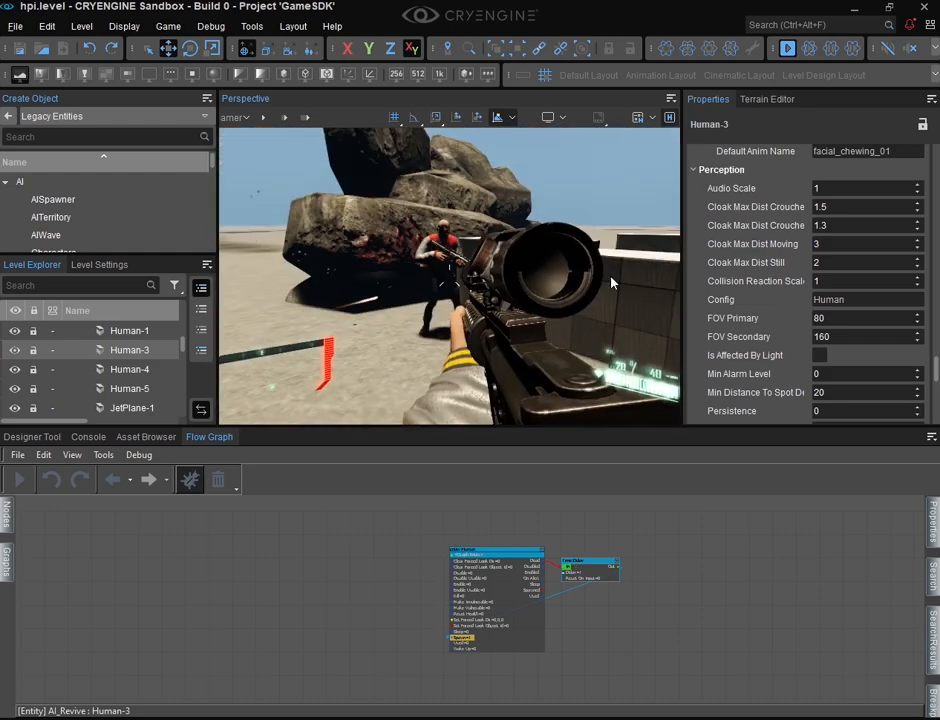
key(Escape)
Place an AI Tag Point on the open ground beside the rock formation near Human-3.
key(w)
right_drag(449, 276, 489, 336)
key(s)
key(w)
key(s)
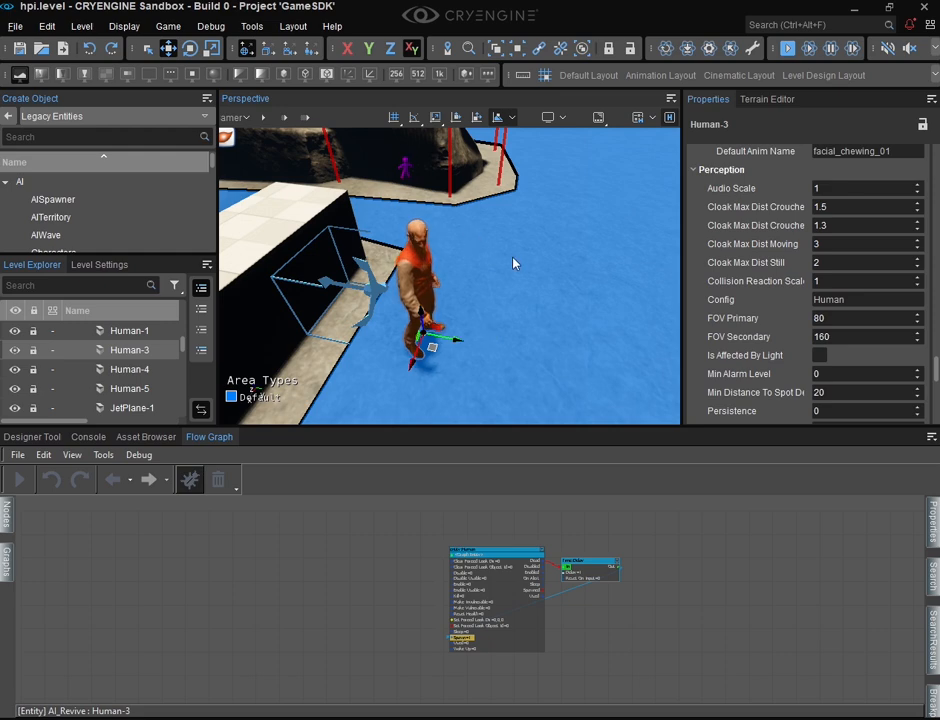
right_drag(514, 262, 524, 266)
key(s)
key(d)
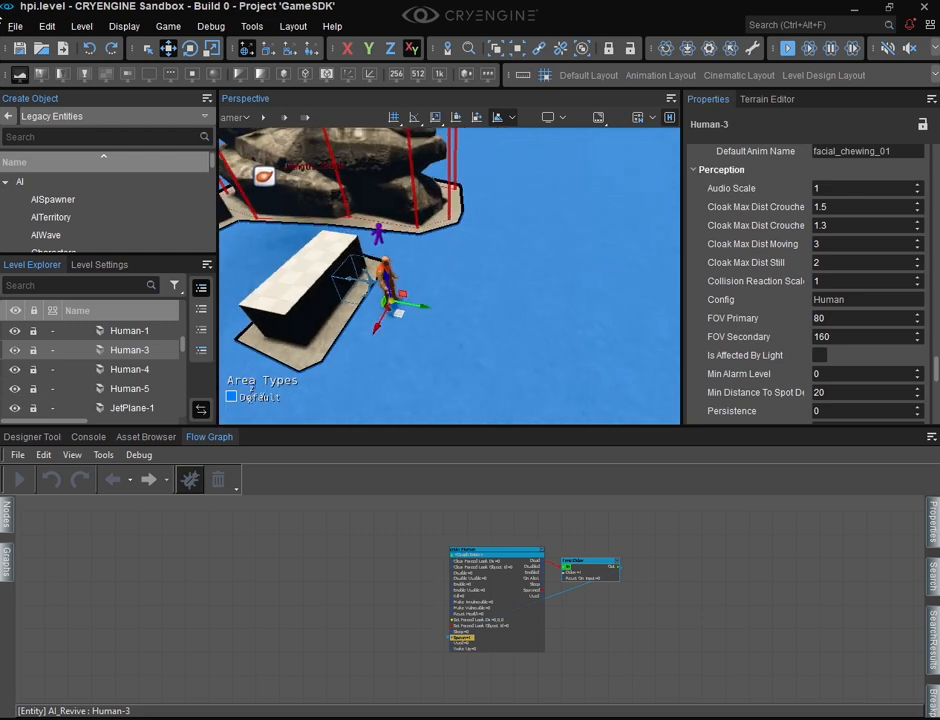
click(9, 115)
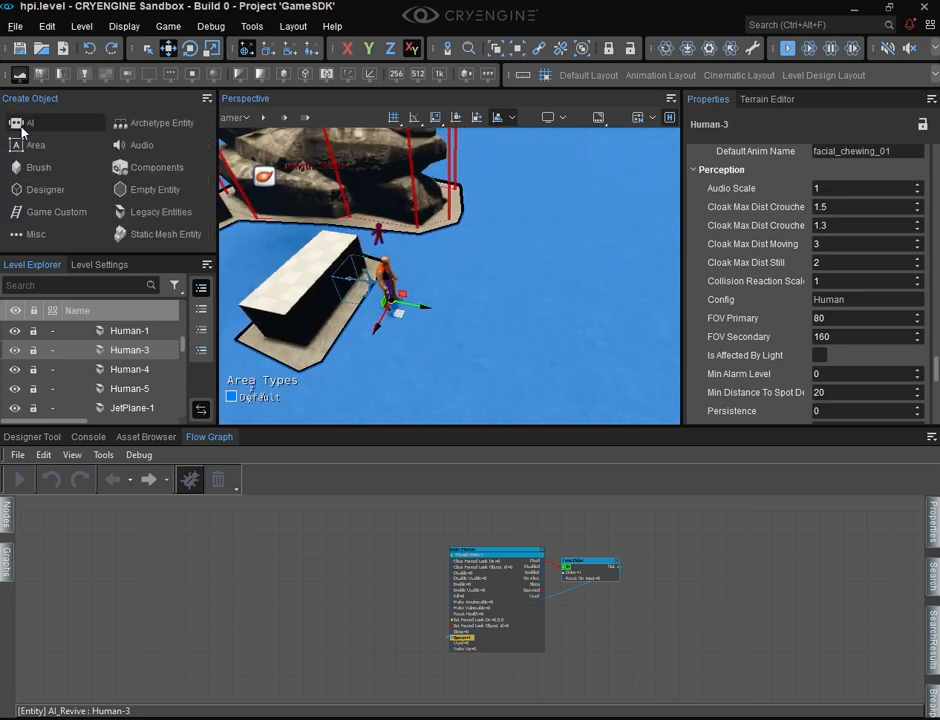
click(20, 122)
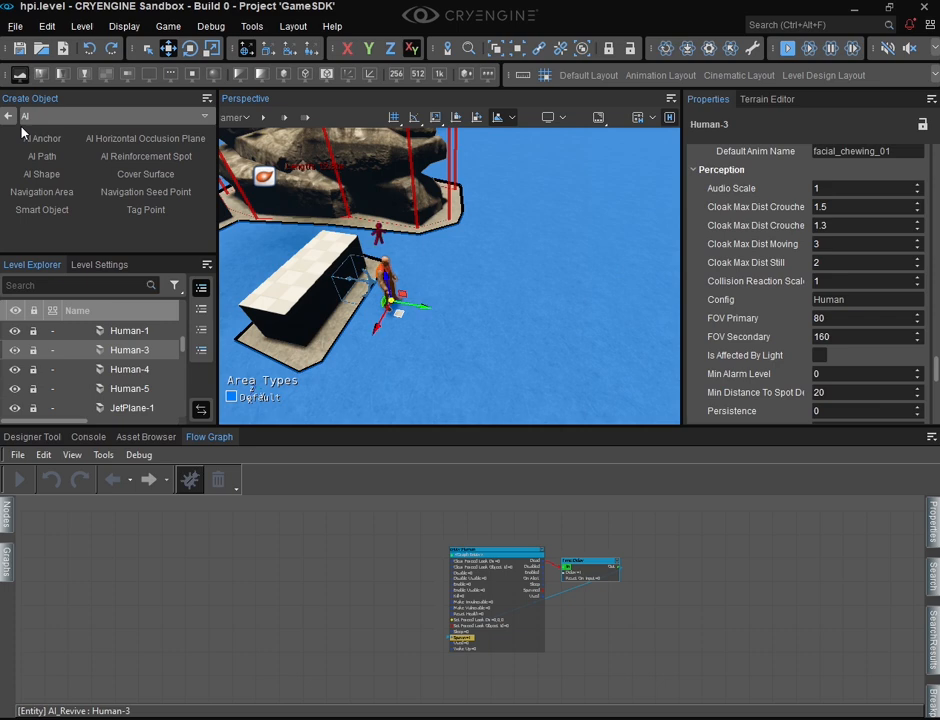
click(165, 210)
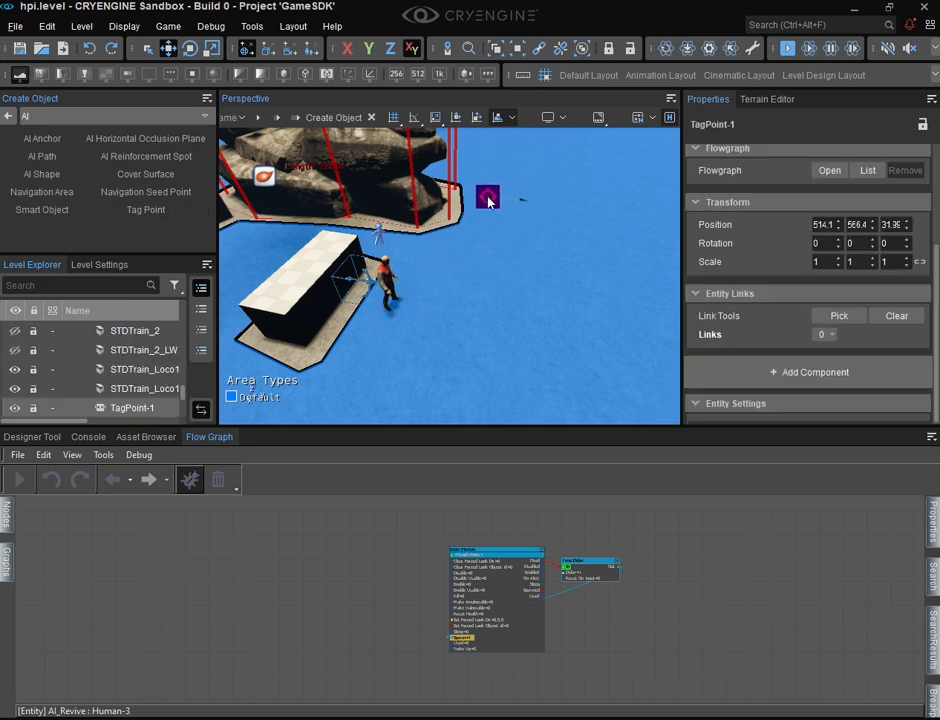
click(488, 201)
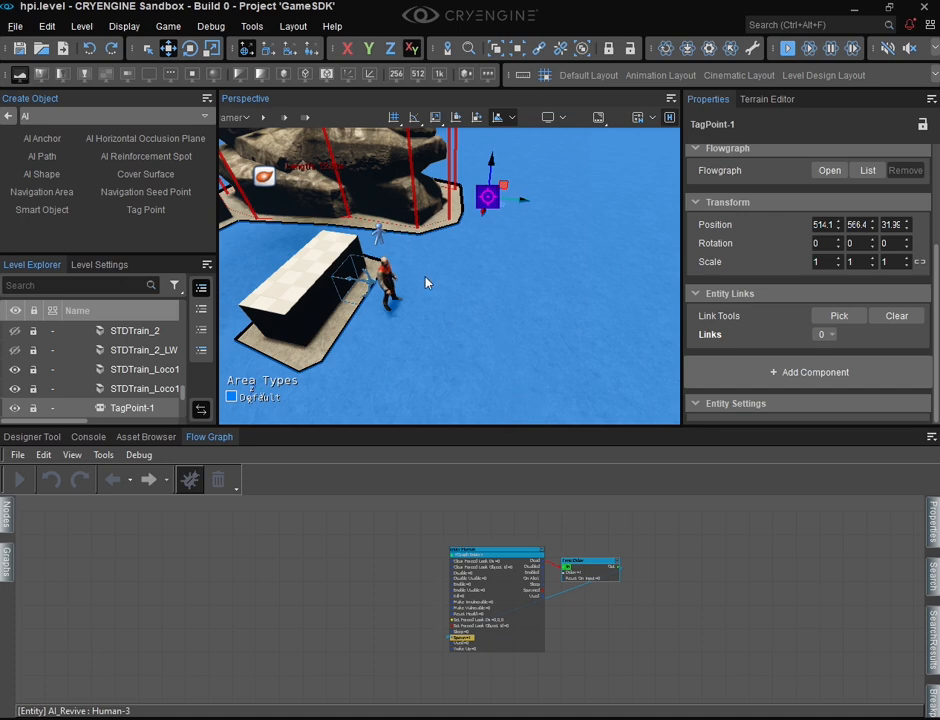
Add an Entity:GetPos node to the flow graph and assign TagPoint-1 as its entity.
right_click(307, 538)
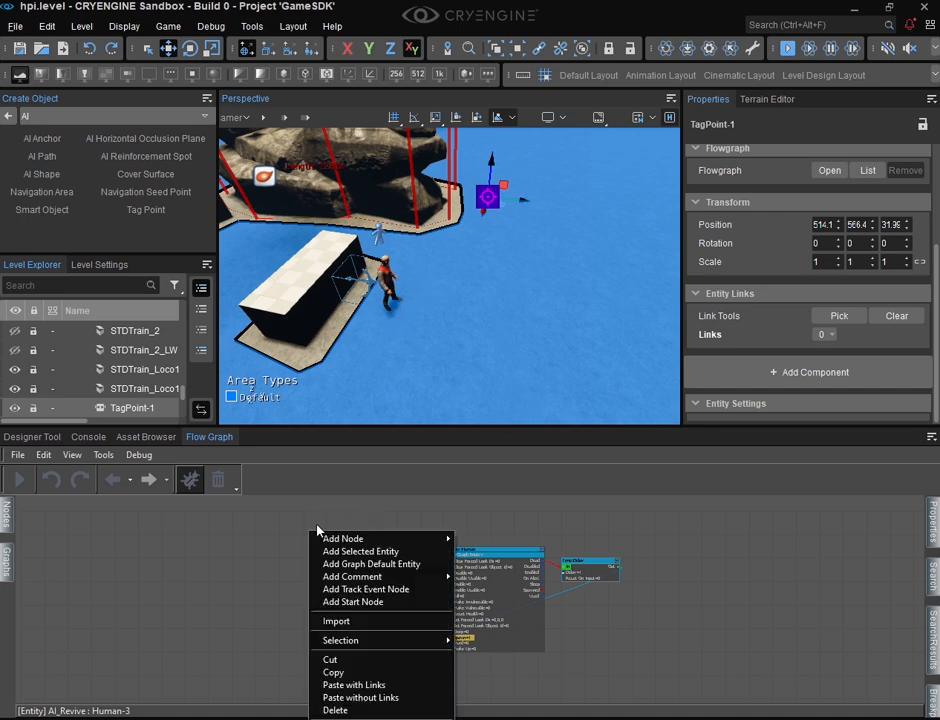
mouse_move(380, 539)
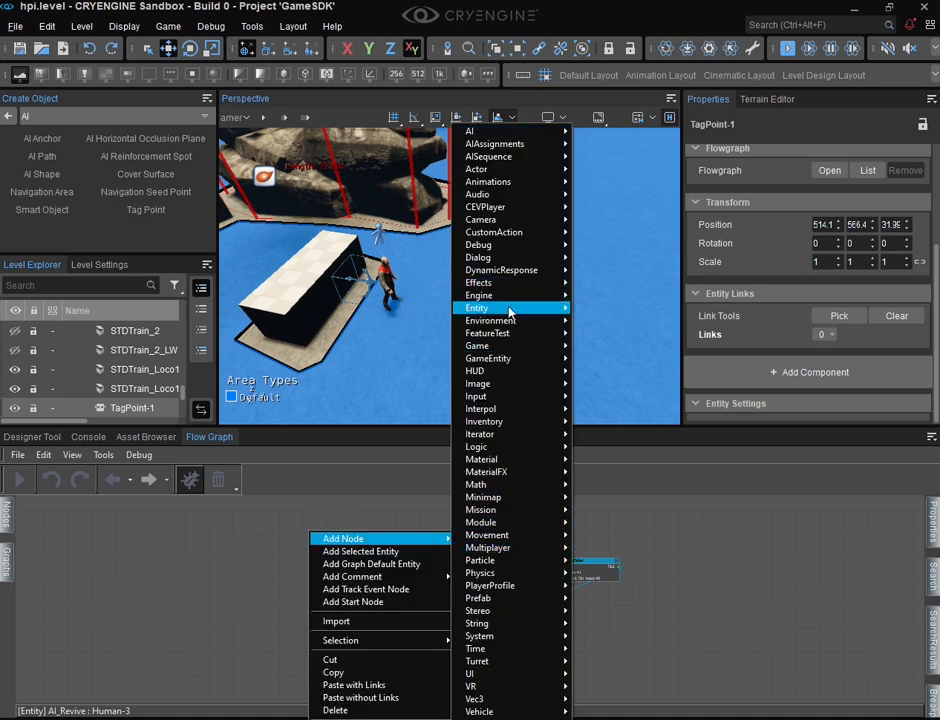
mouse_move(570, 310)
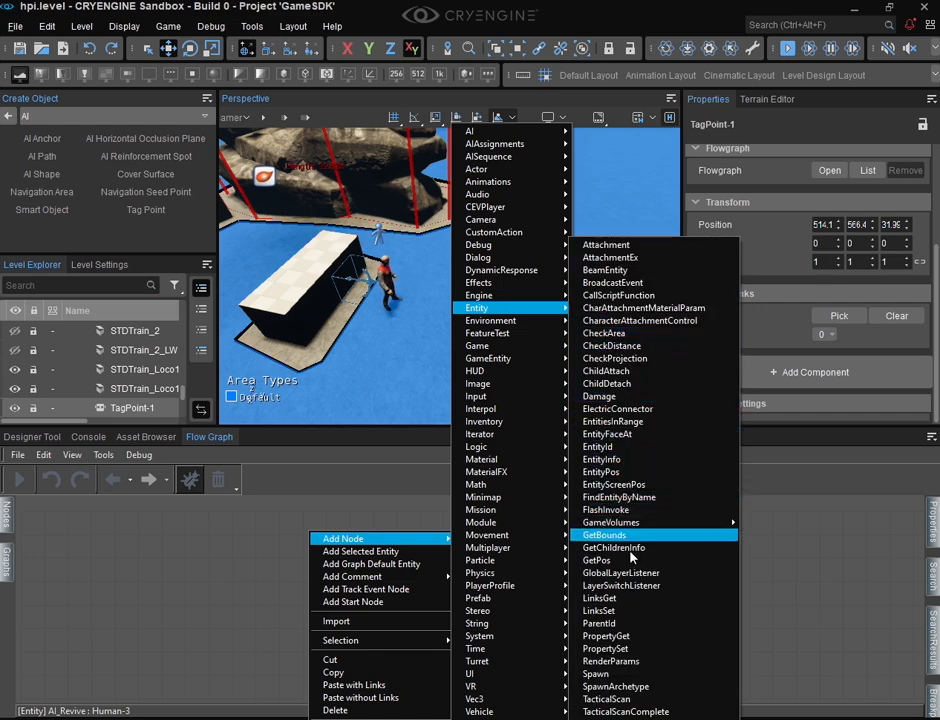
click(600, 560)
scroll(345, 539, up, 9)
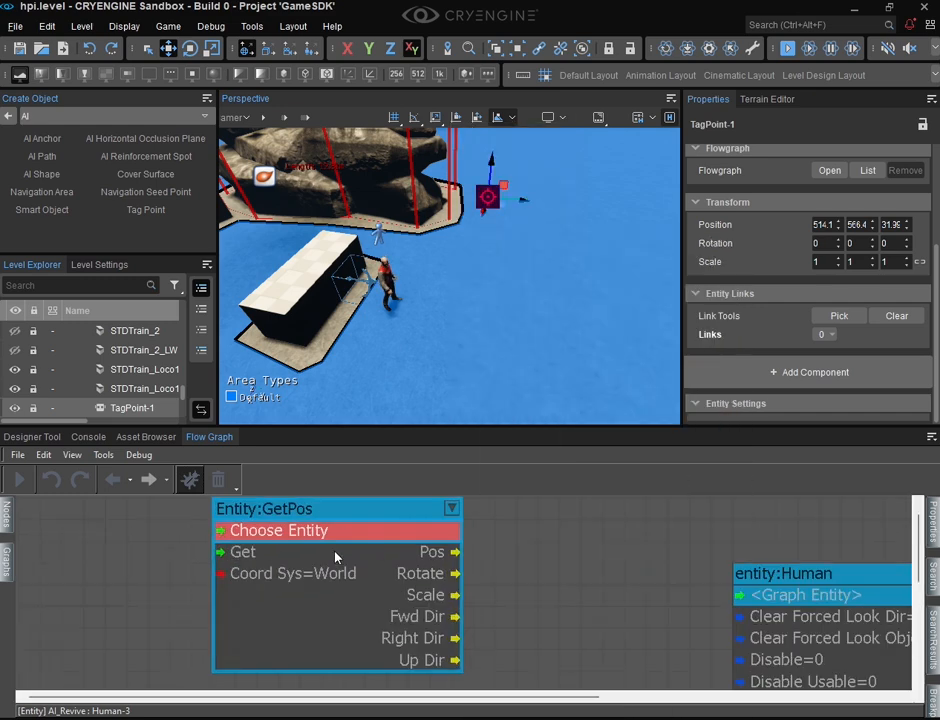
middle_drag(336, 556, 474, 573)
scroll(474, 573, down, 1)
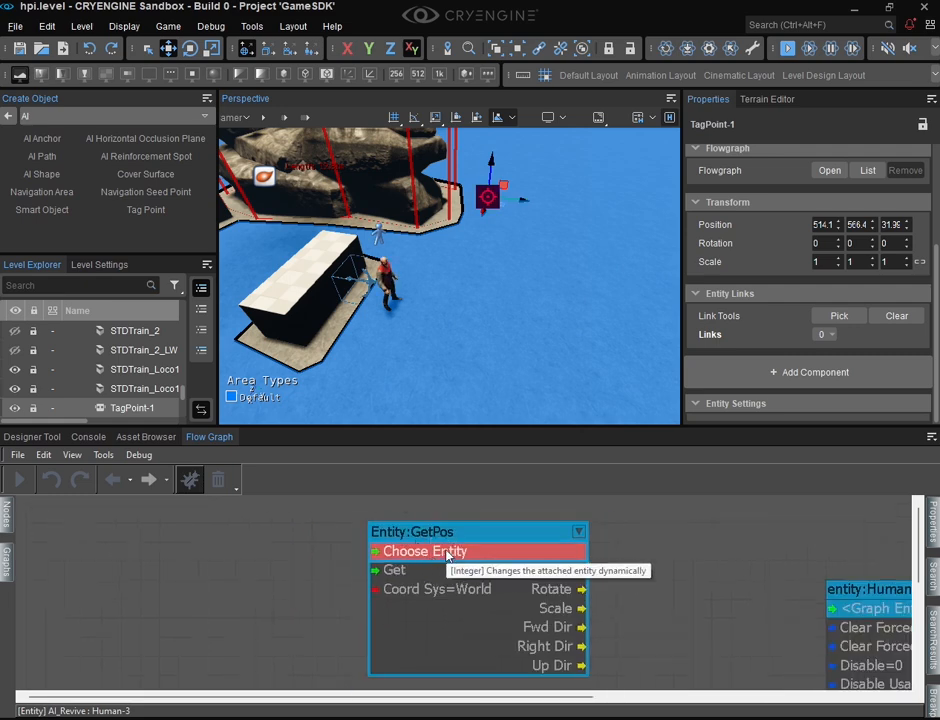
right_click(445, 553)
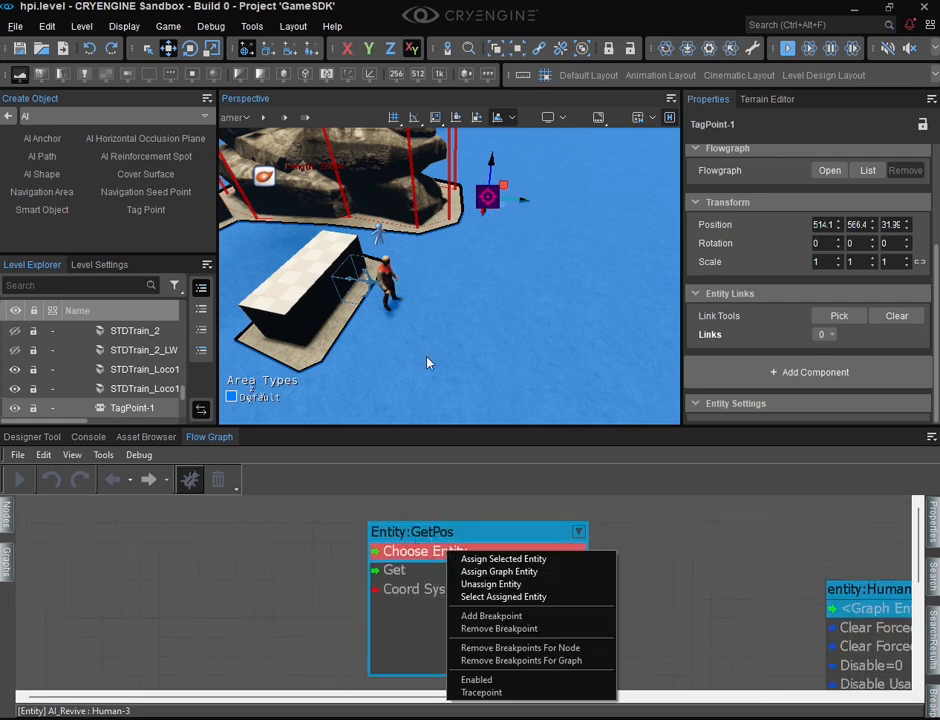
click(476, 559)
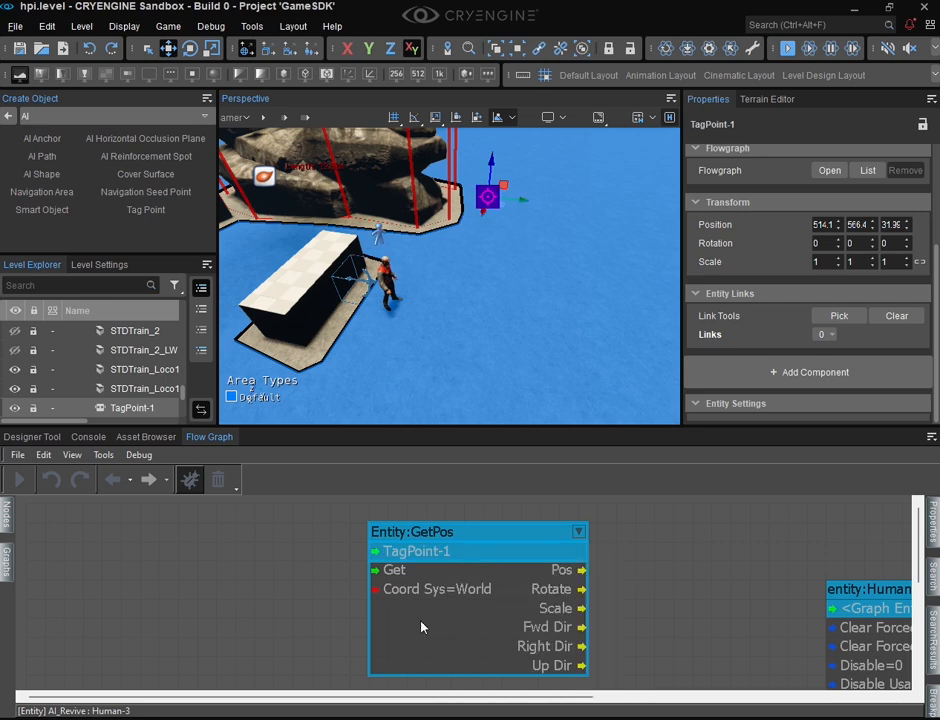
Move the Entity:GetPos node to the right of the Time:Delay node, slightly below it.
scroll(485, 587, down, 5)
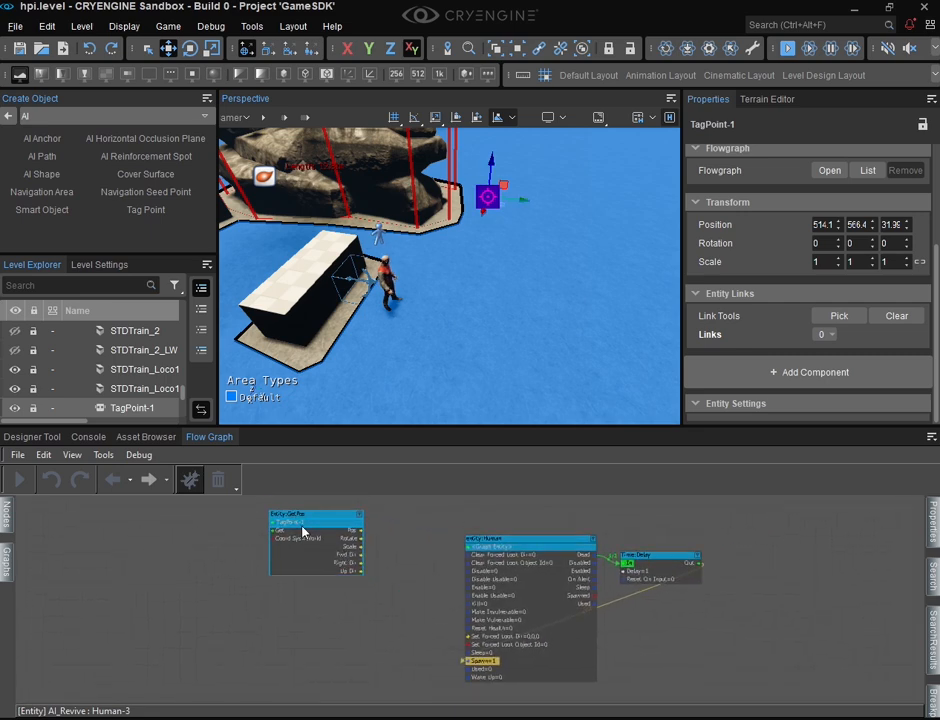
drag(321, 512, 705, 621)
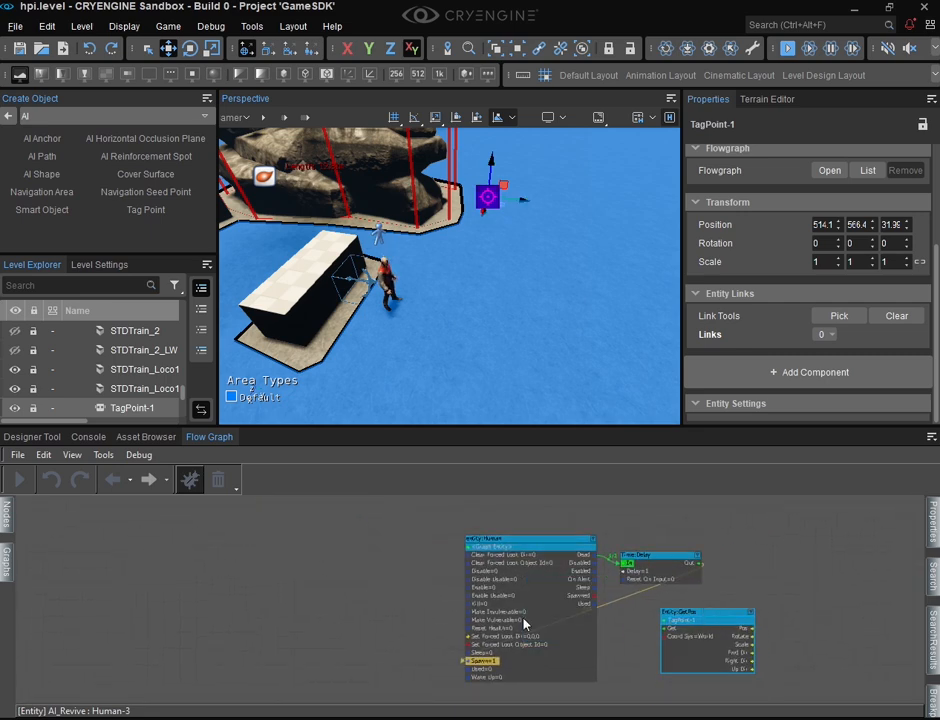
scroll(524, 622, up, 1)
middle_drag(524, 622, 387, 573)
scroll(387, 594, up, 1)
drag(464, 582, 567, 562)
middle_drag(434, 571, 321, 613)
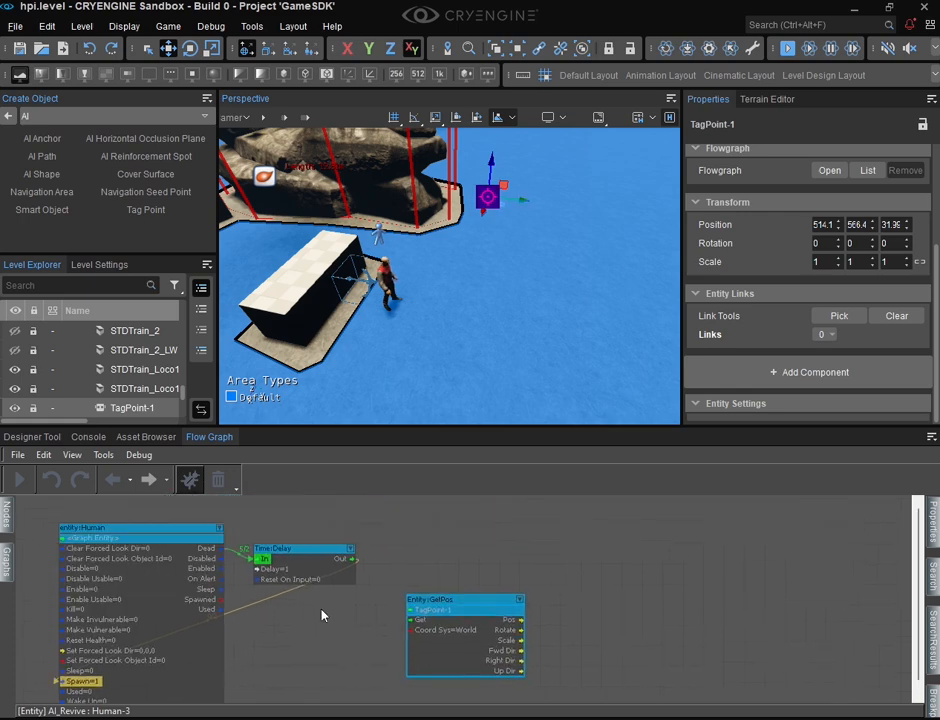
Connect the Out port of Time:Delay to the Get input of the Entity:GetPos node.
scroll(346, 604, up, 1)
middle_drag(410, 610, 363, 602)
drag(357, 527, 438, 612)
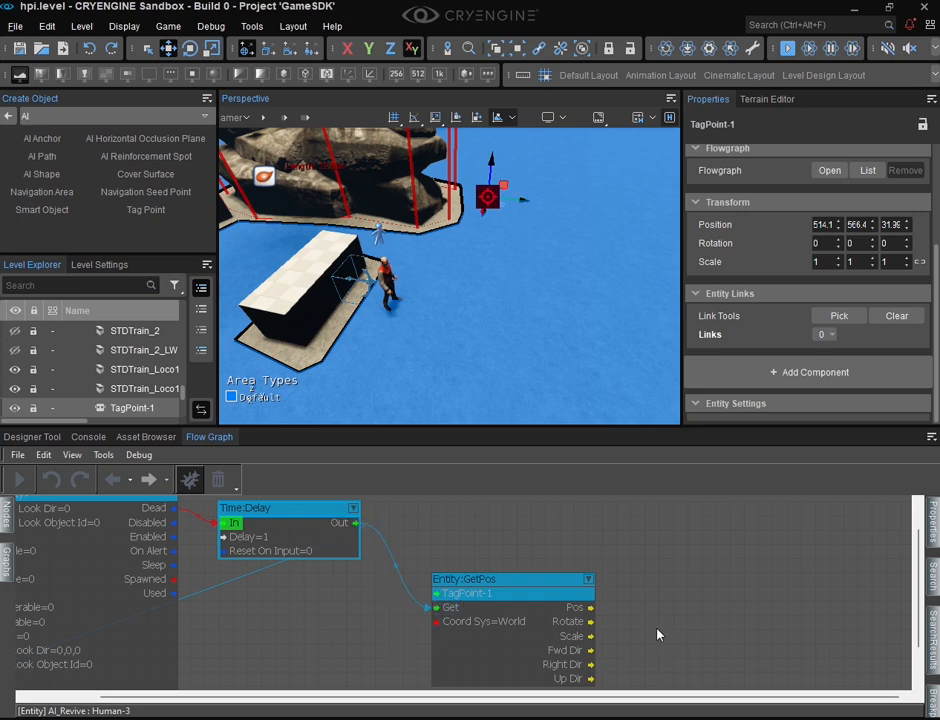
Add an Entity:EntityPos node beside the Entity:GetPos node and delete it again.
middle_drag(657, 629, 514, 600)
right_click(496, 541)
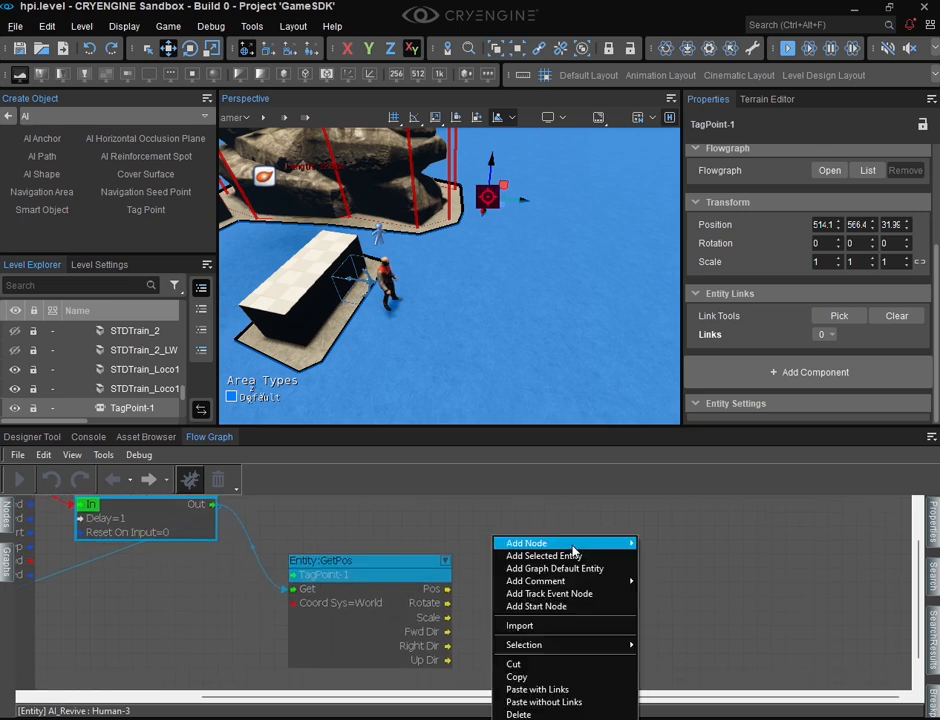
mouse_move(575, 545)
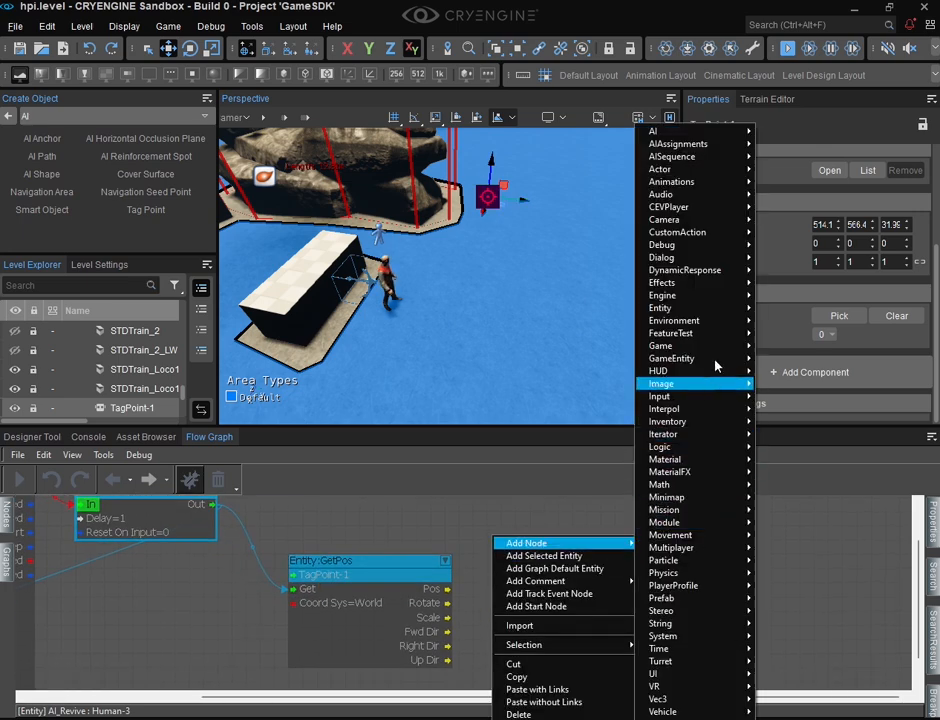
mouse_move(684, 316)
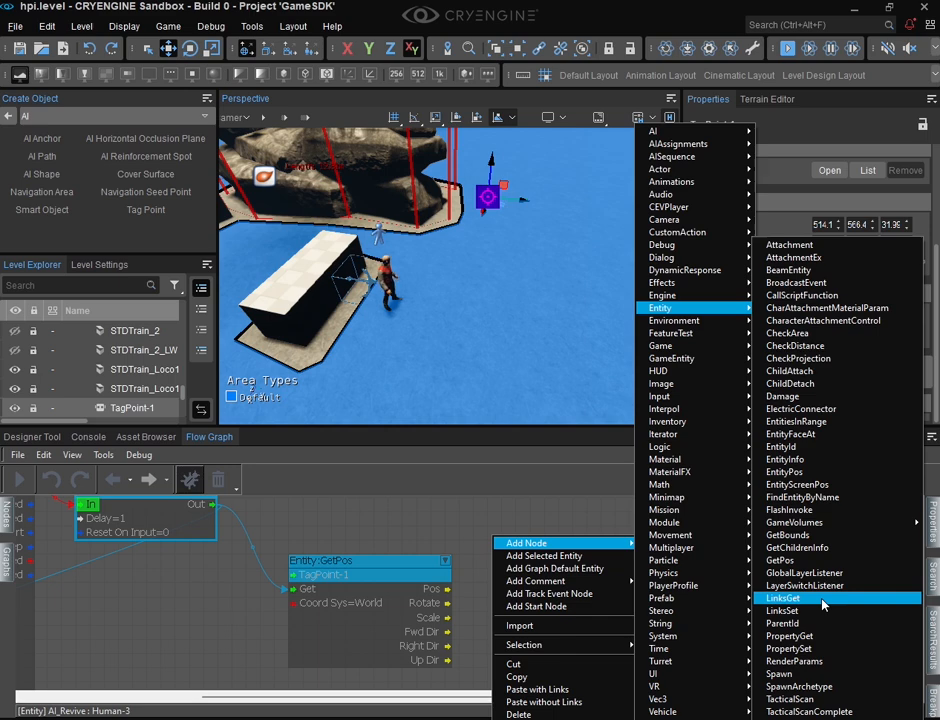
click(812, 472)
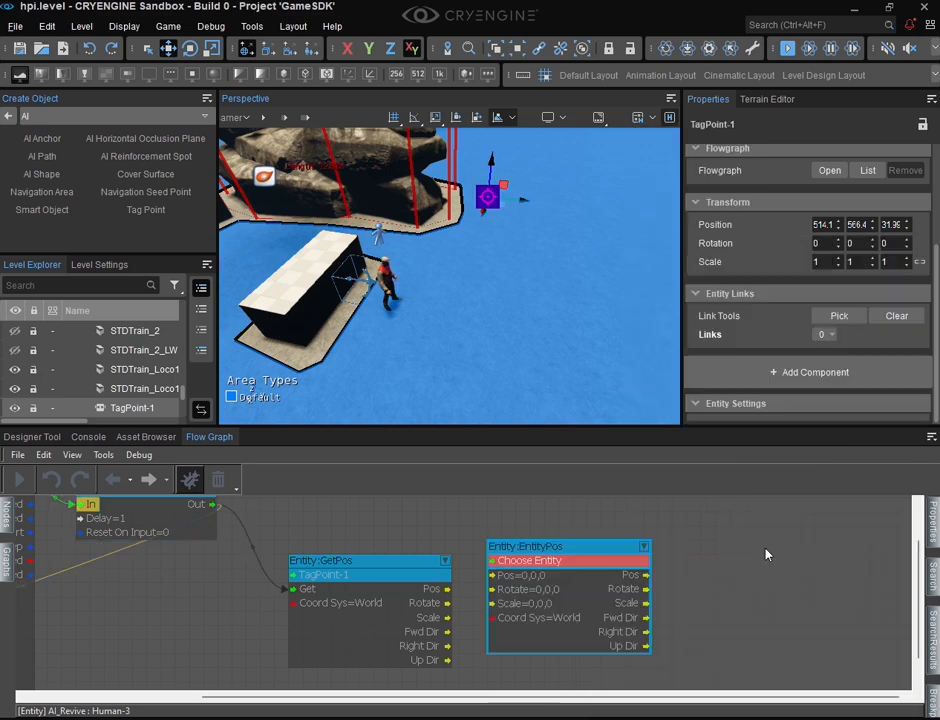
scroll(529, 580, down, 4)
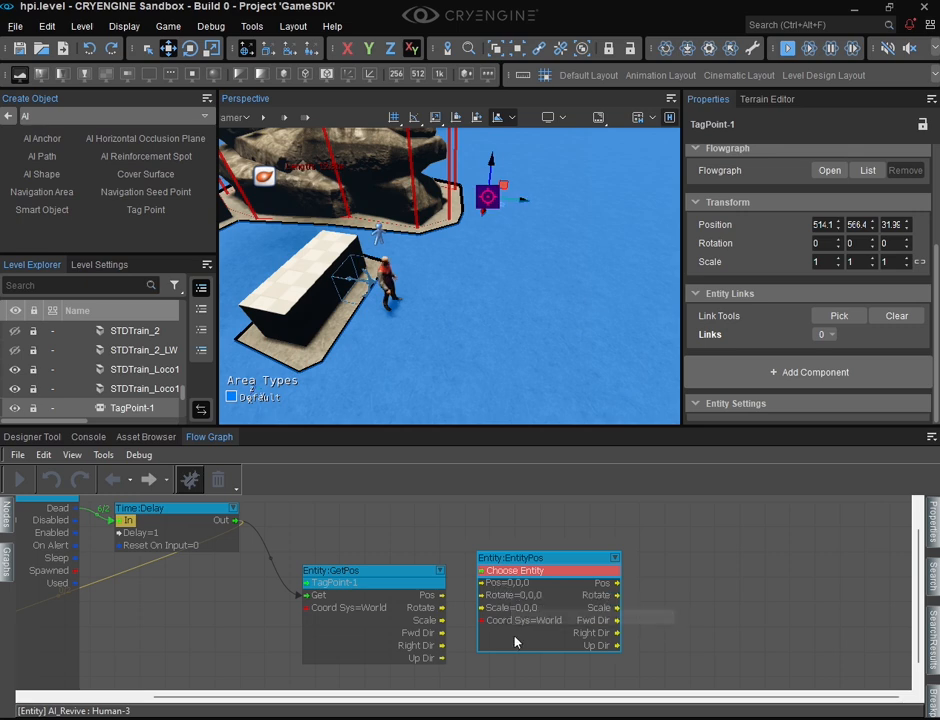
key(Delete)
Add a Movement:MoveEntityTo node beside the Entity:GetPos node and assign Human-3, the graph entity, to it.
right_click(488, 553)
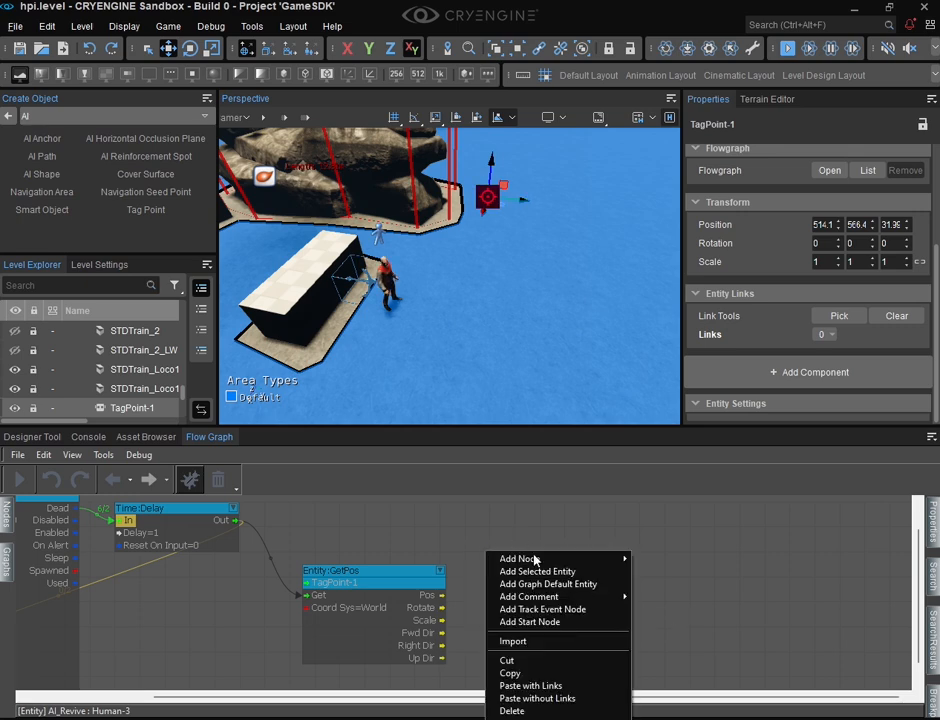
mouse_move(515, 558)
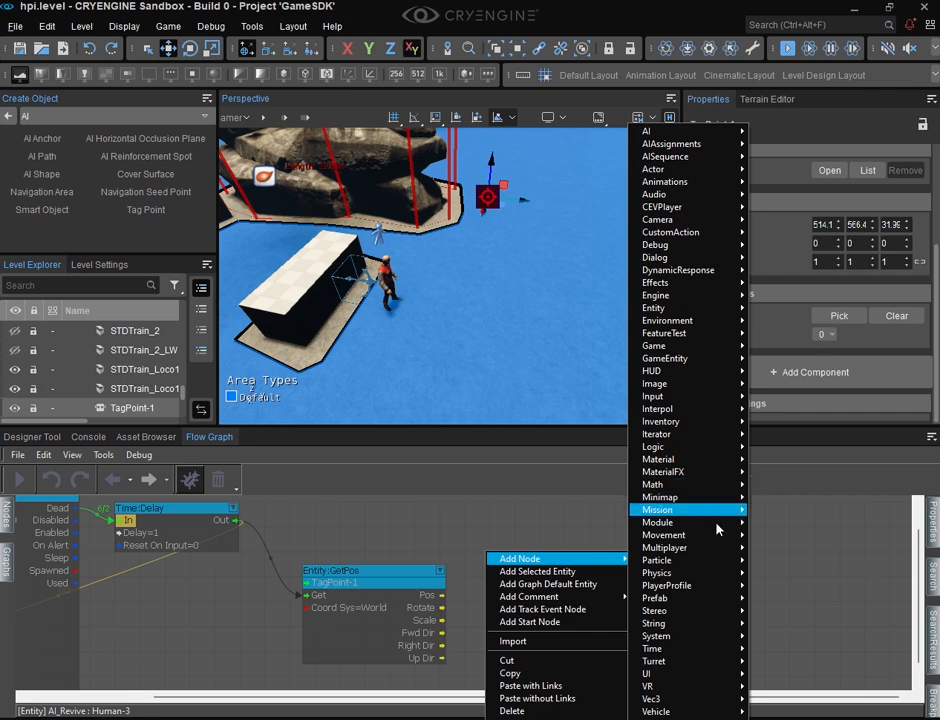
mouse_move(705, 536)
click(797, 537)
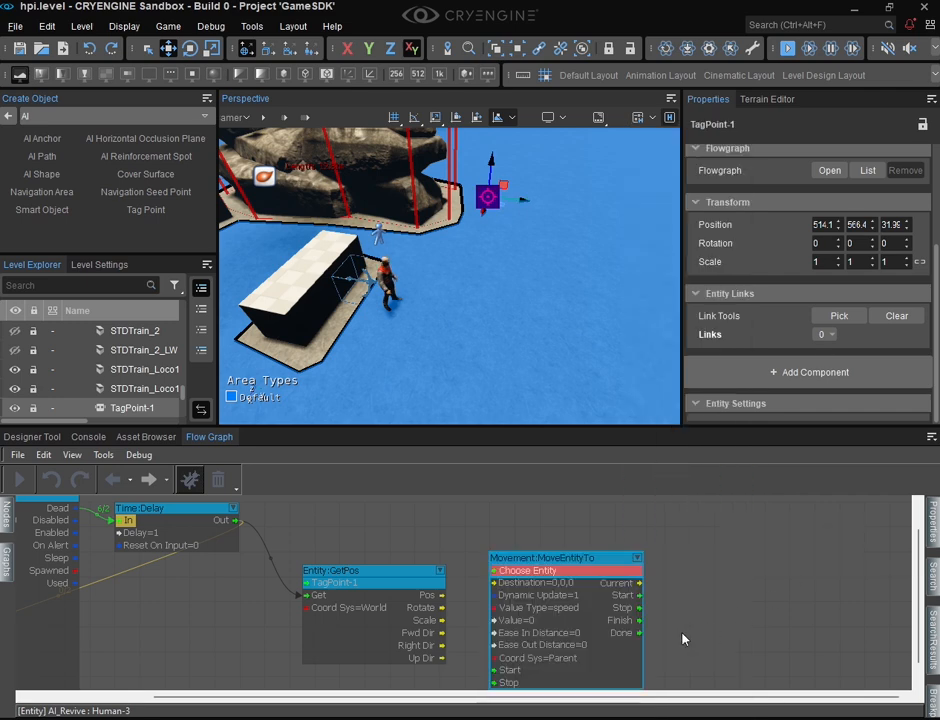
click(386, 277)
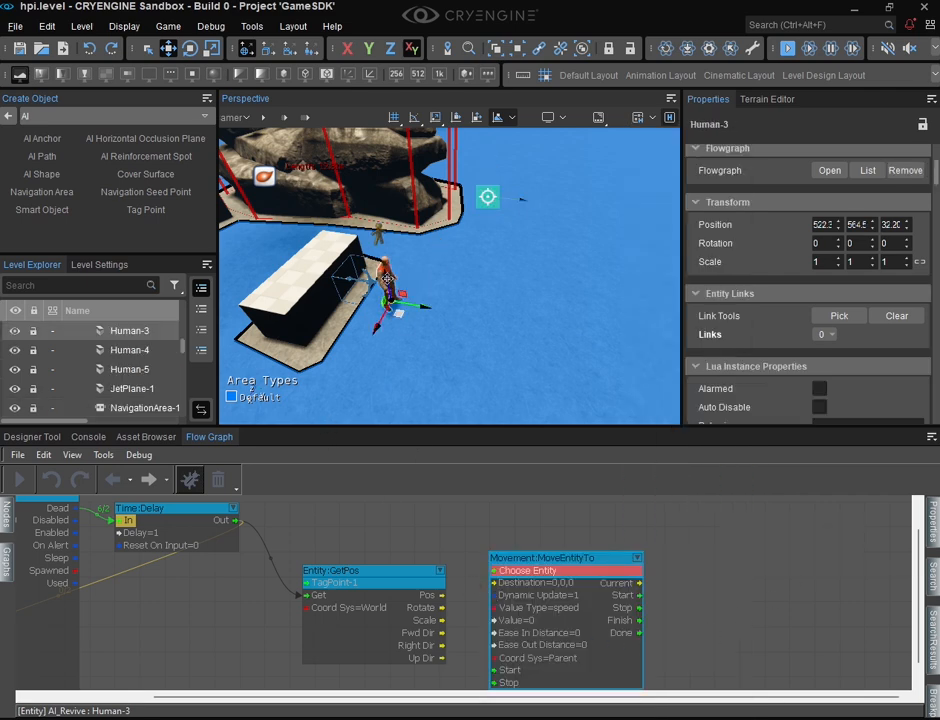
right_click(537, 577)
click(600, 594)
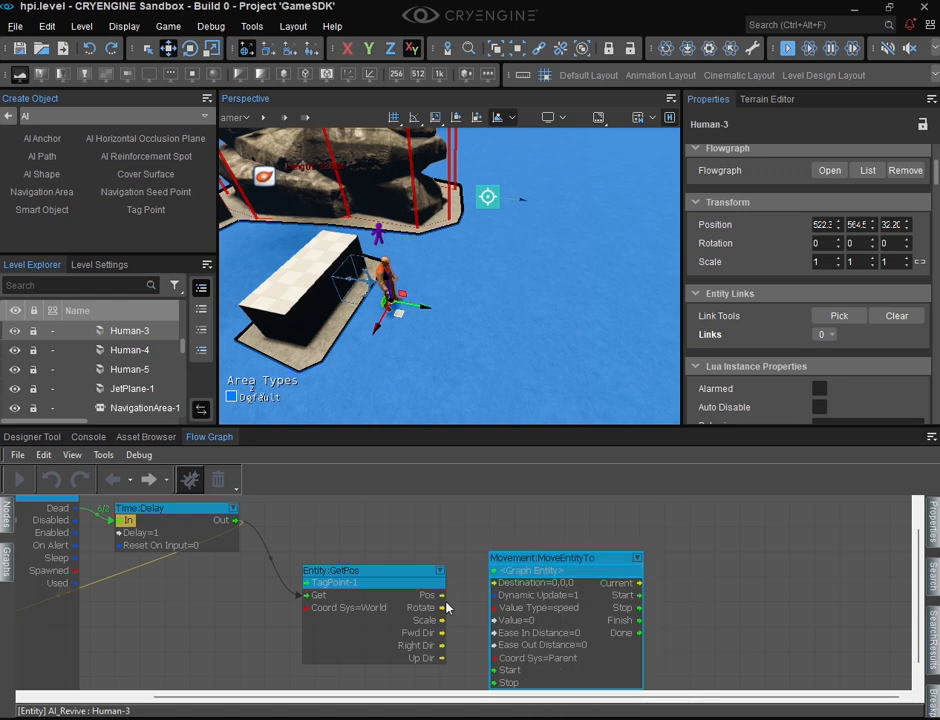
Connect the Pos output of Entity:GetPos to the Destination input of Movement:MoveEntityTo.
right_drag(438, 601, 403, 586)
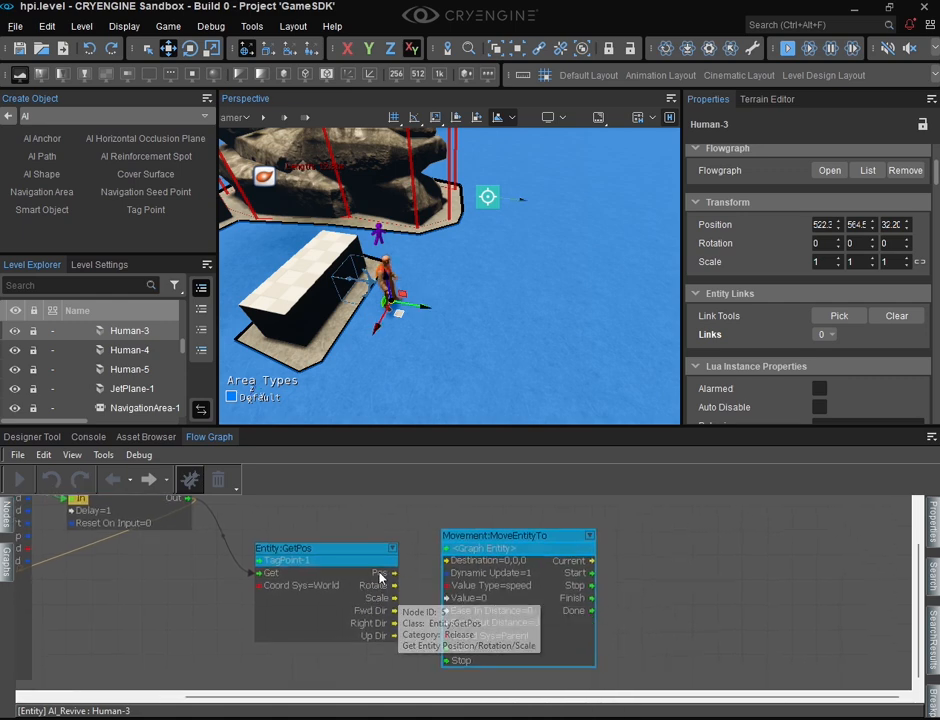
click(399, 575)
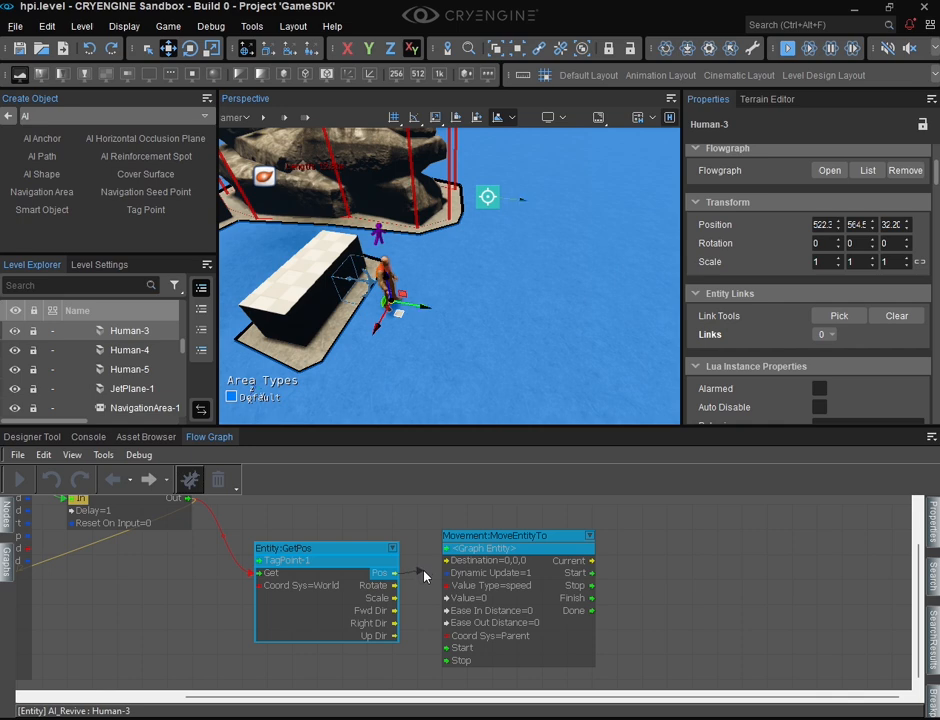
drag(422, 576, 451, 566)
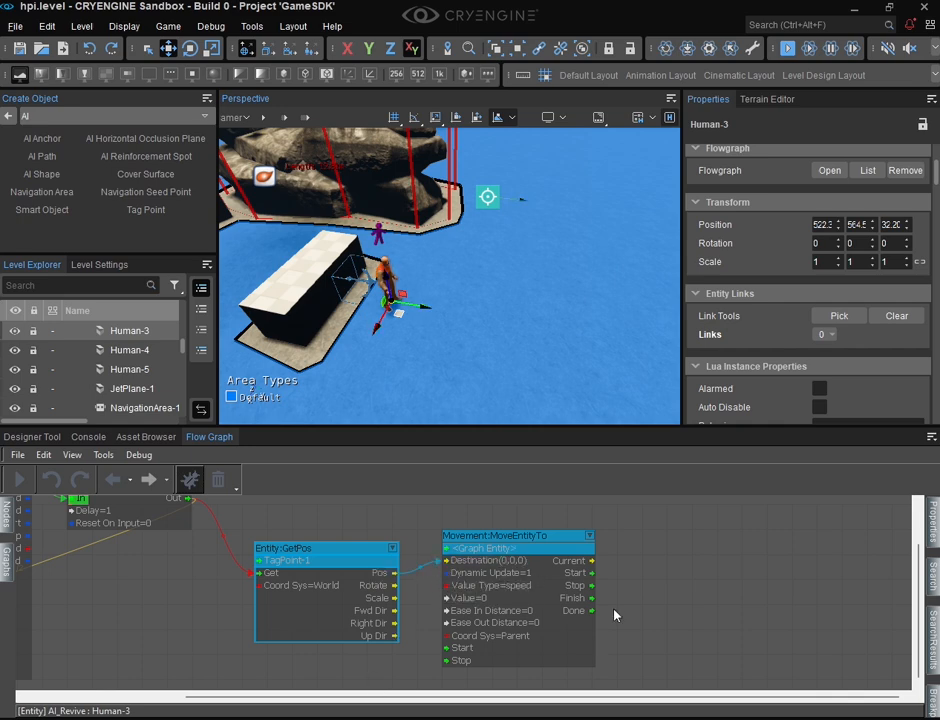
Connect the Spawned output of the entity:Human node to the Start input of Movement:MoveEntityTo.
scroll(605, 612, down, 1)
right_drag(452, 592, 708, 612)
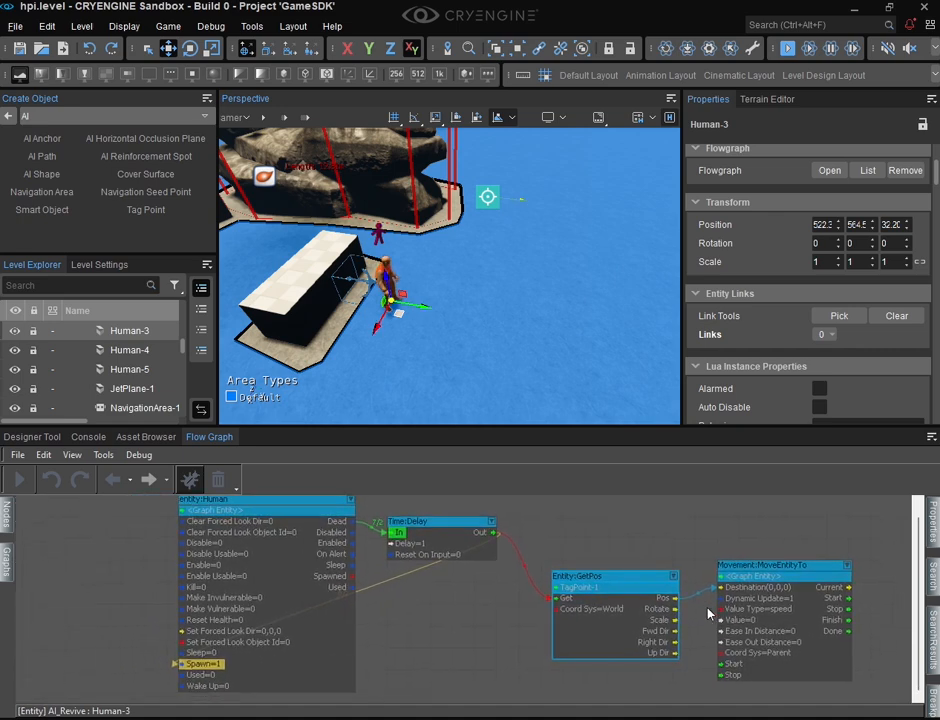
right_drag(495, 611, 445, 611)
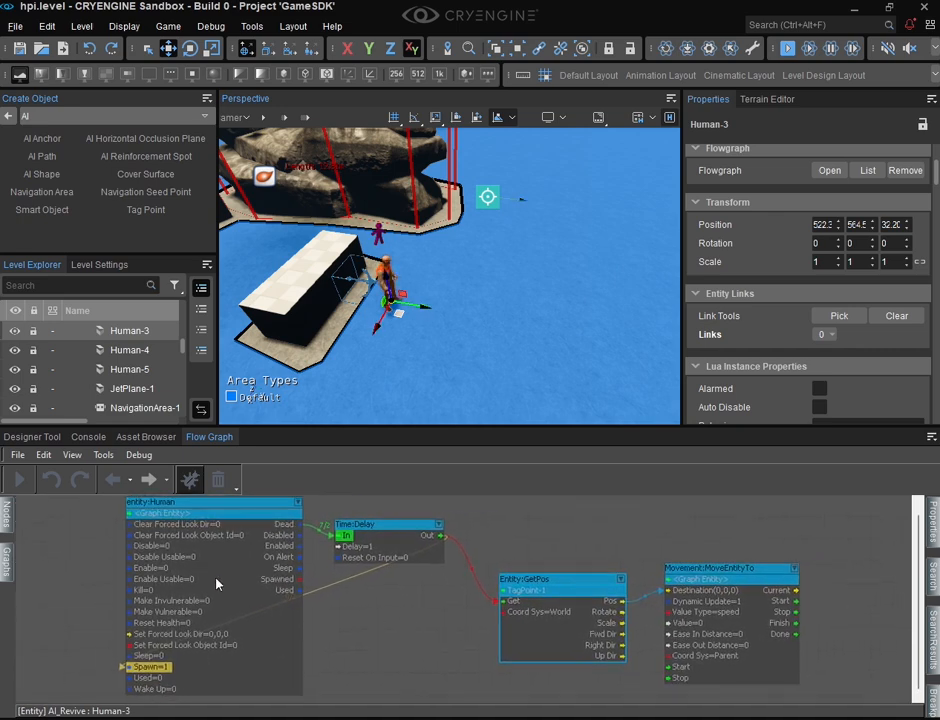
drag(298, 582, 322, 588)
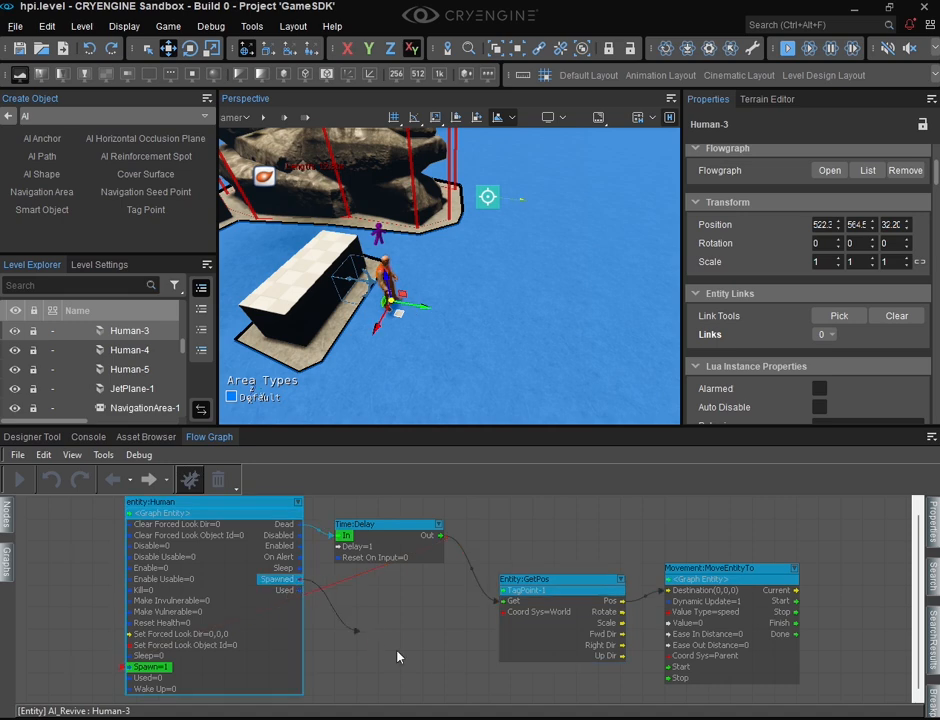
drag(398, 657, 671, 671)
Rearrange the nodes by moving Movement:MoveEntityTo down and Entity:GetPos up, clear of the Spawned link.
right_drag(655, 671, 509, 648)
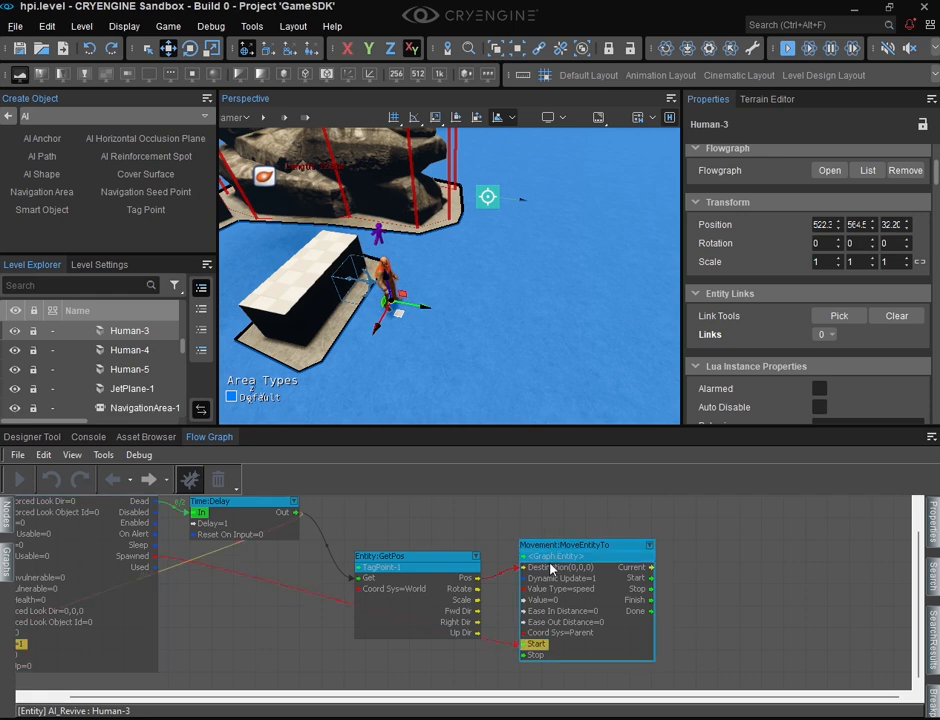
drag(554, 546, 544, 588)
drag(435, 568, 446, 534)
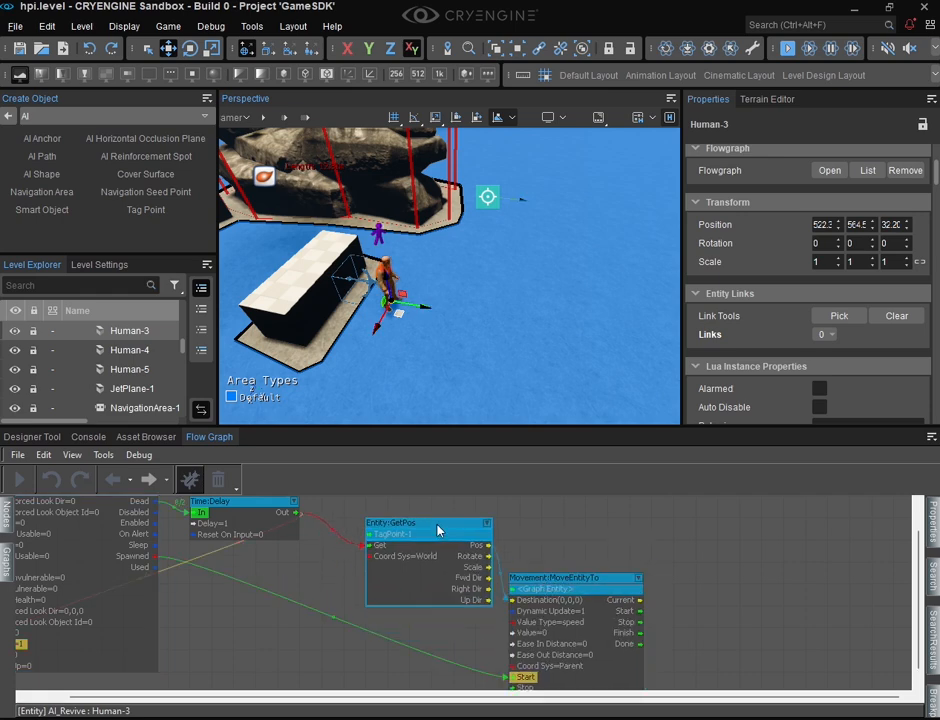
Set the Movement:MoveEntityTo node's Value Type to time and its Value to 0.1.
right_drag(457, 611, 437, 569)
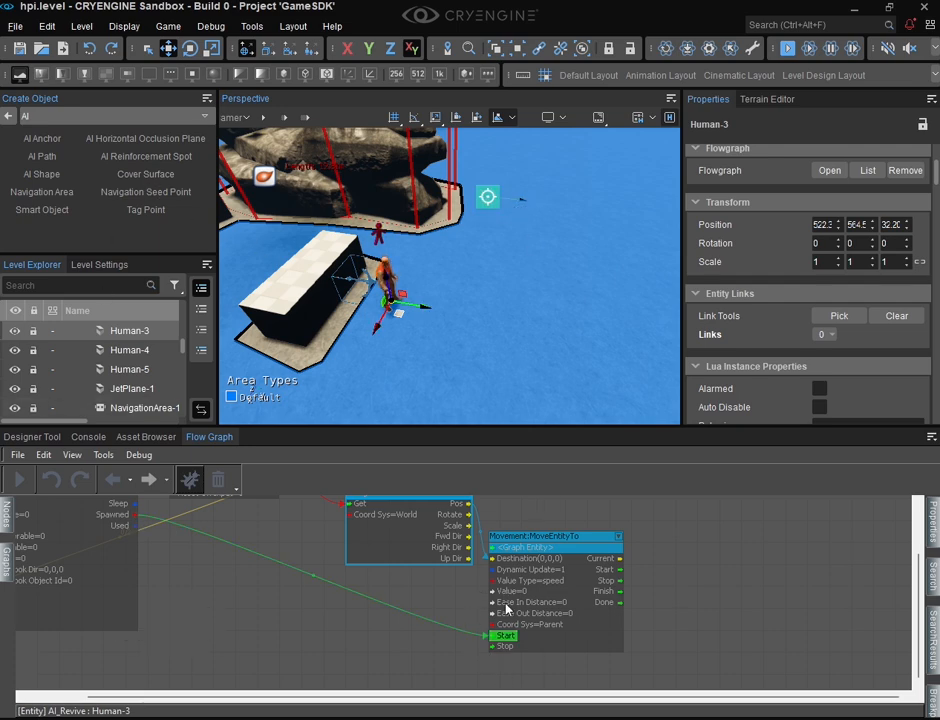
scroll(507, 607, up, 1)
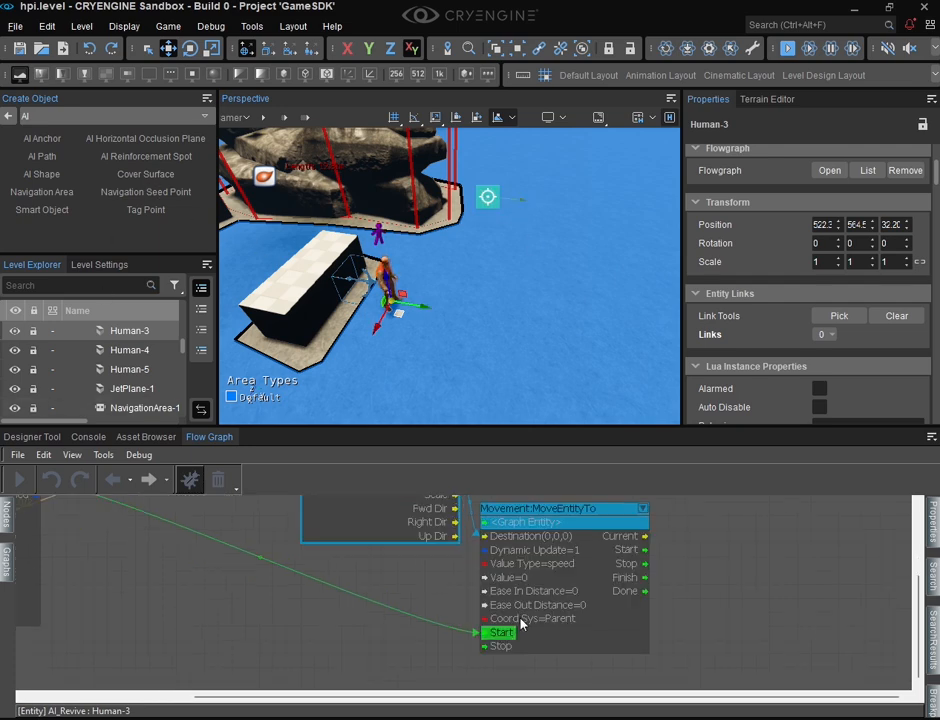
click(565, 568)
scroll(565, 570, up, 1)
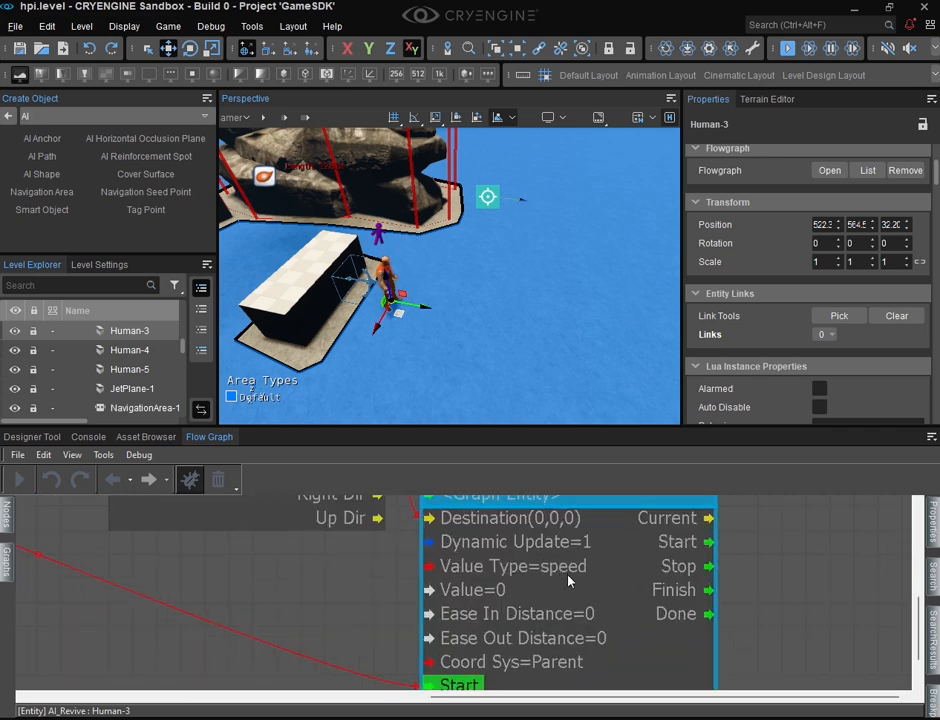
click(567, 570)
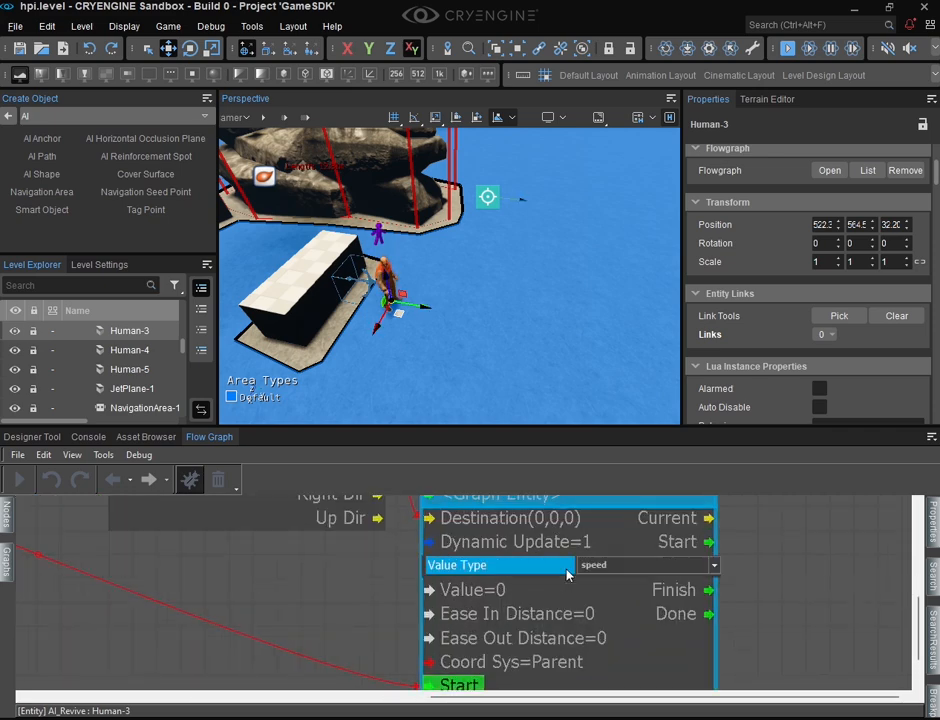
click(590, 566)
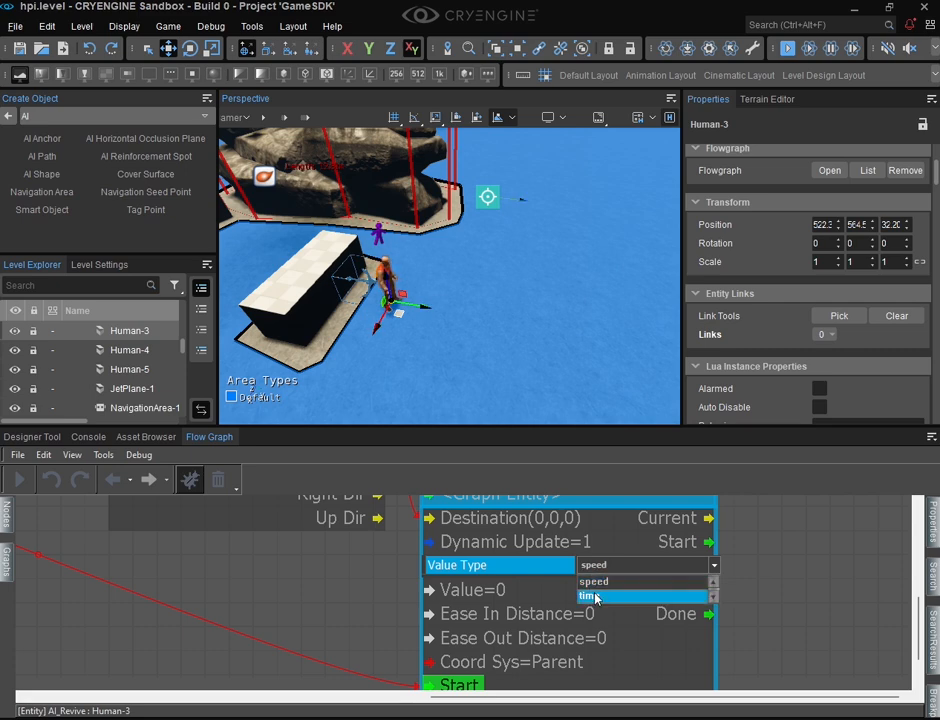
click(596, 596)
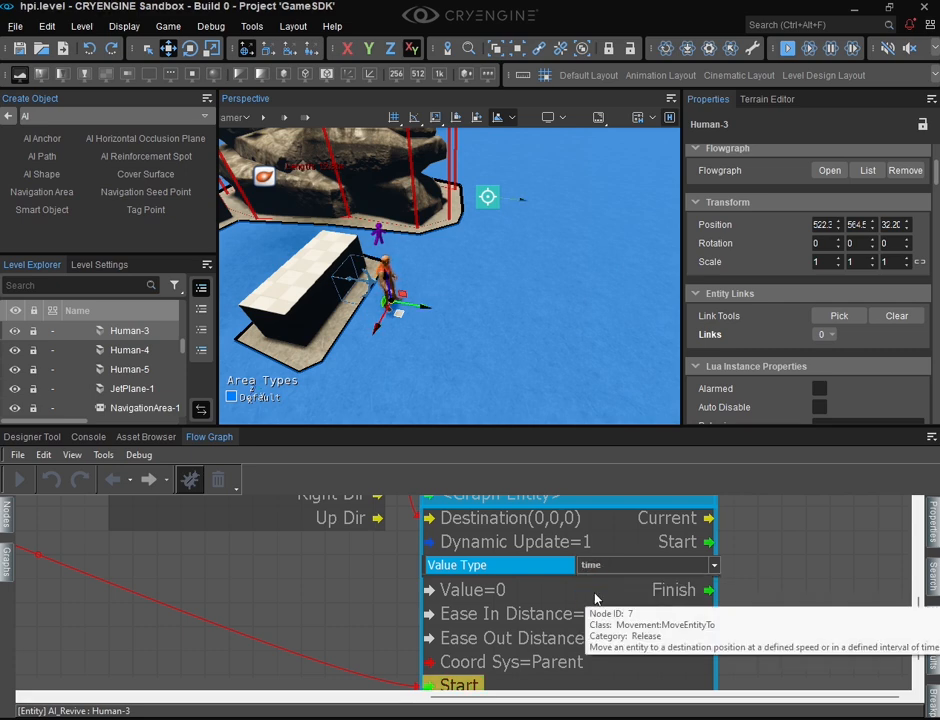
click(569, 596)
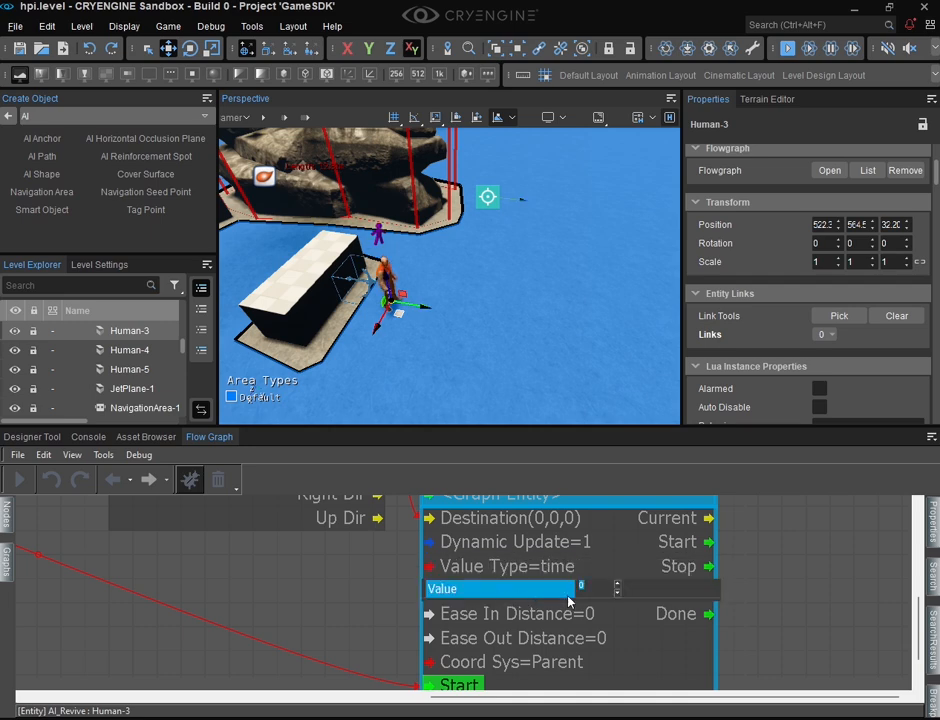
text(0)
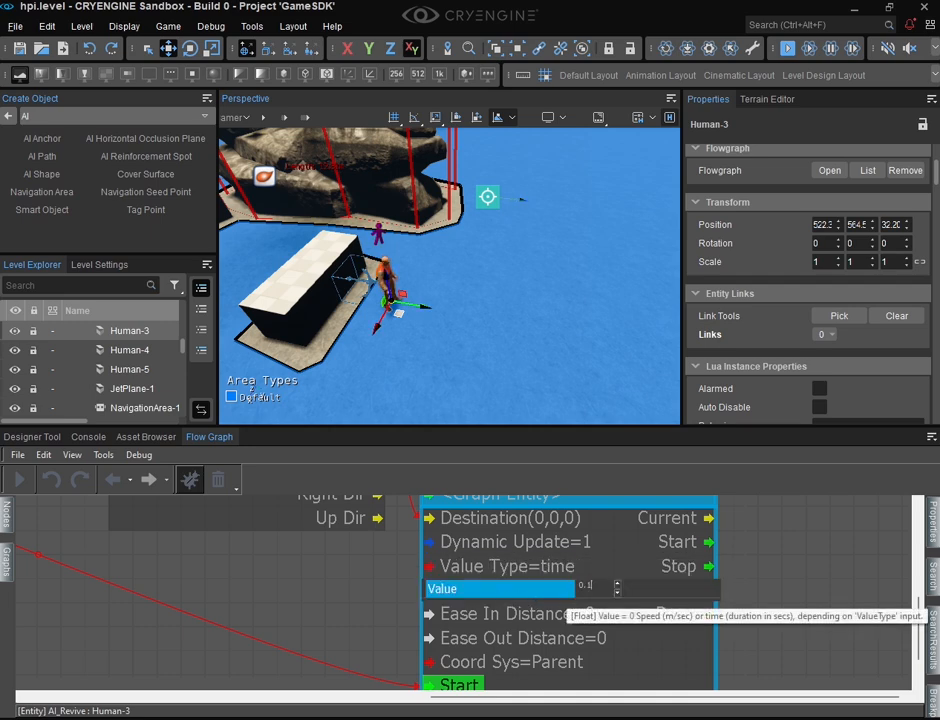
key(Return)
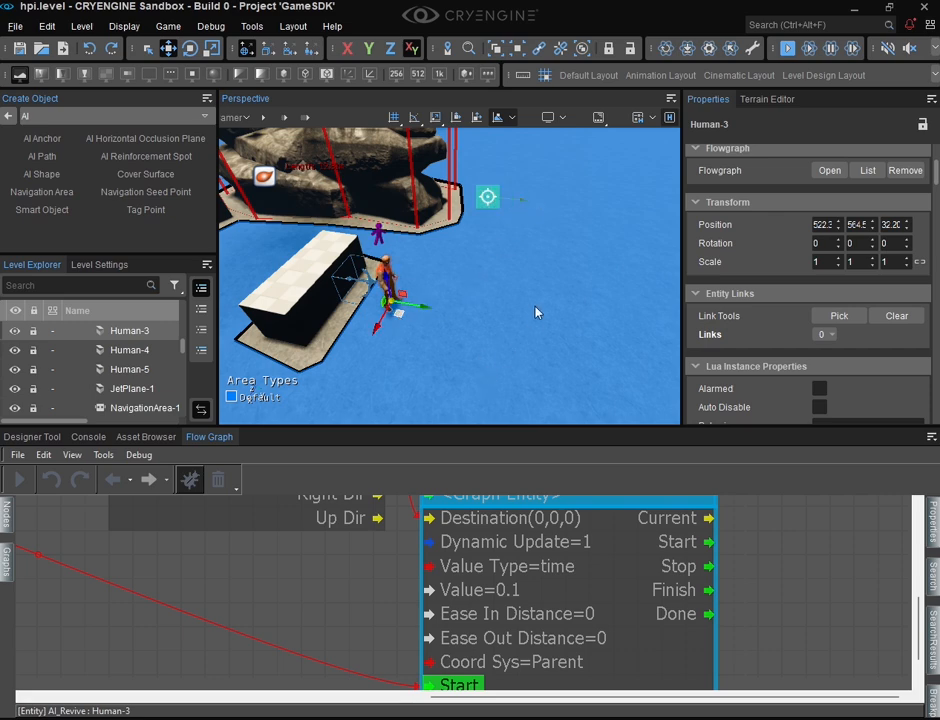
Play-test the level by shooting Human-3 to check where it respawns, and return to the editor.
right_drag(537, 312, 537, 380)
key(w)
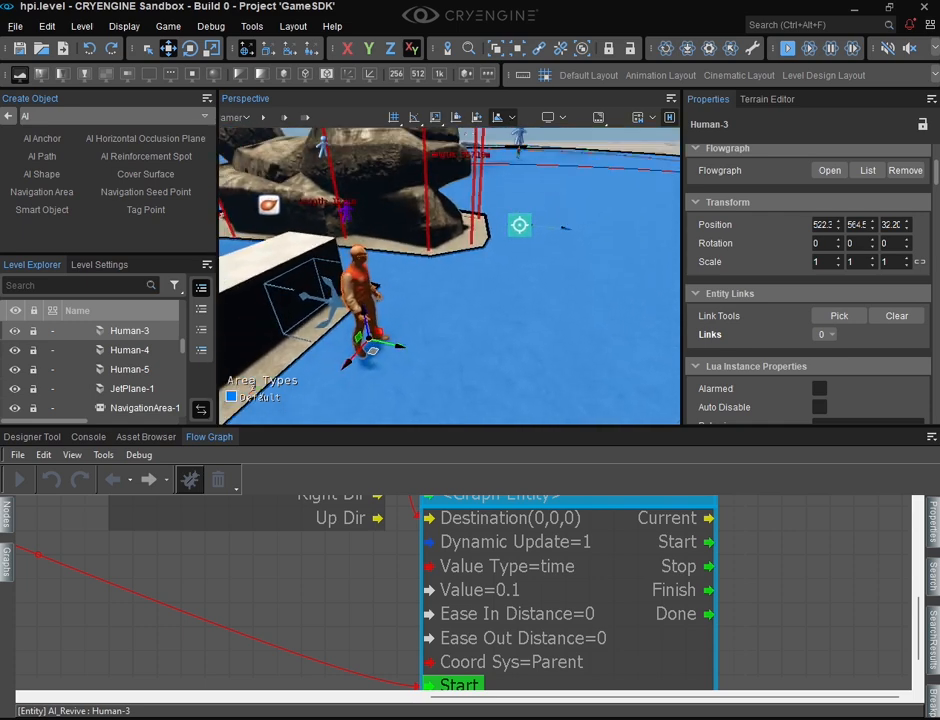
key(ctrl+g)
key(s)
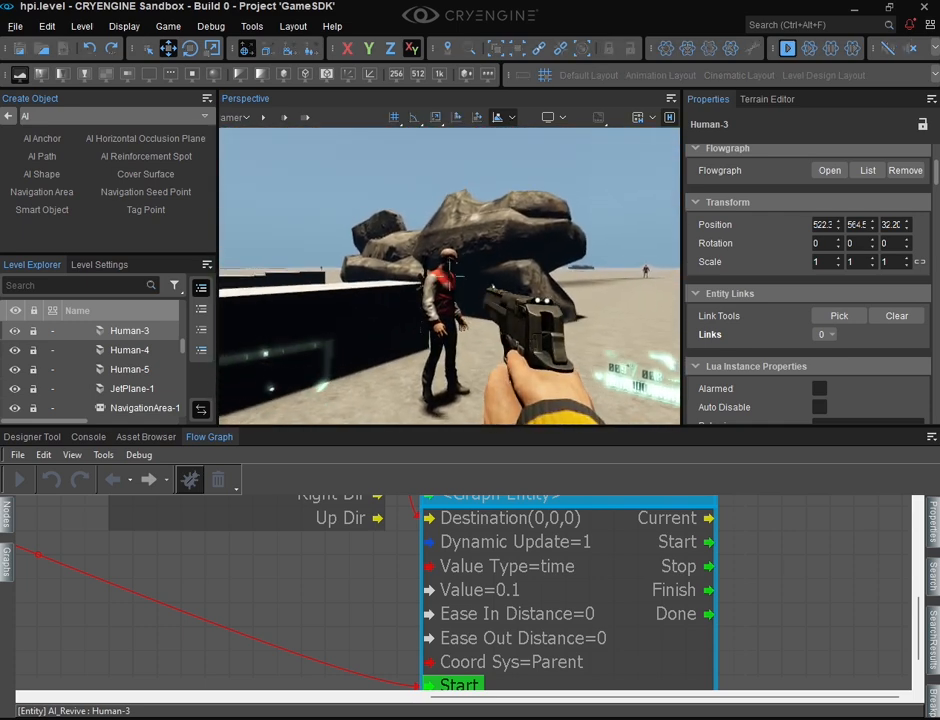
click(449, 277)
click(449, 277)
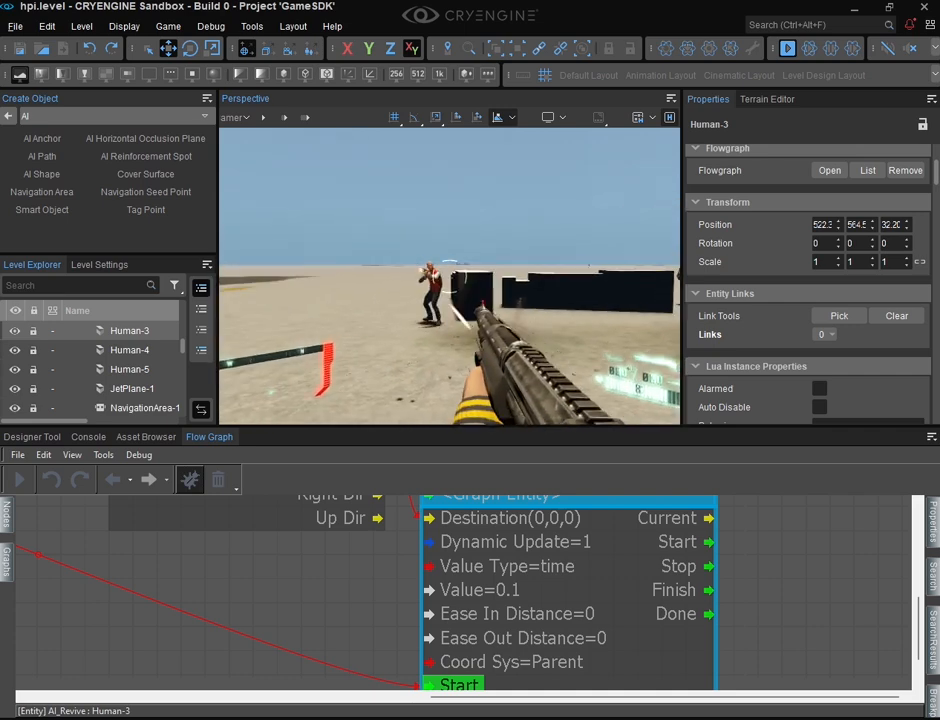
click(449, 277)
click(449, 277)
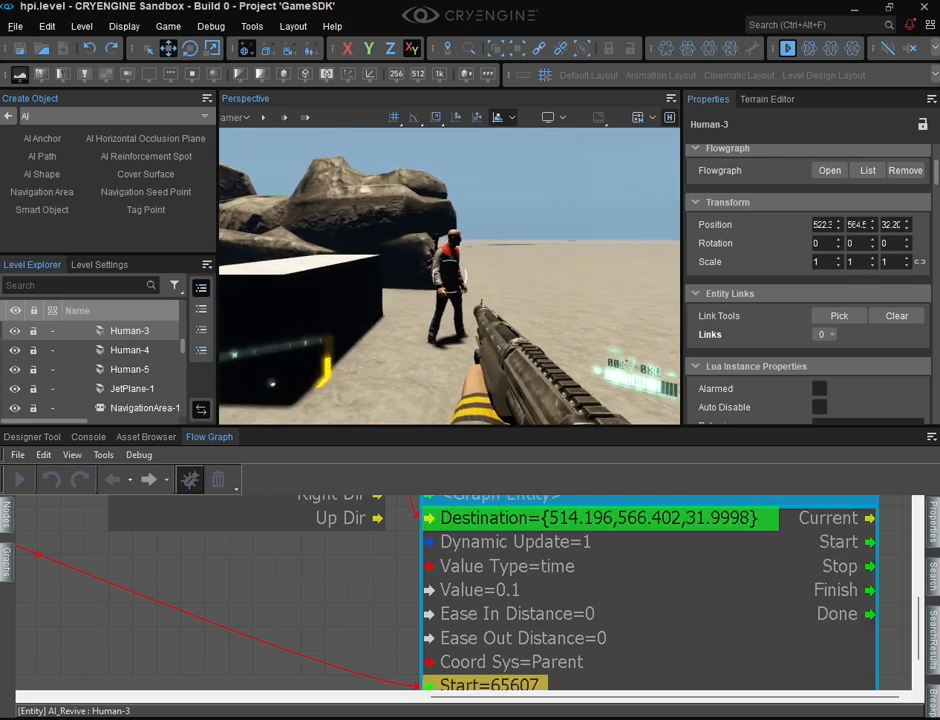
key(s)
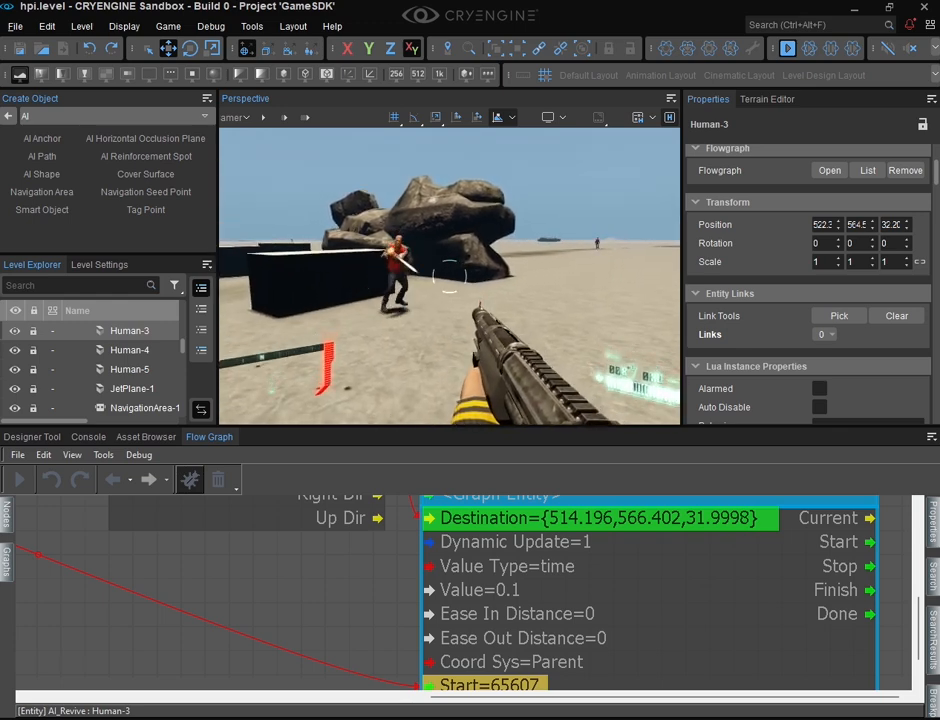
key(Escape)
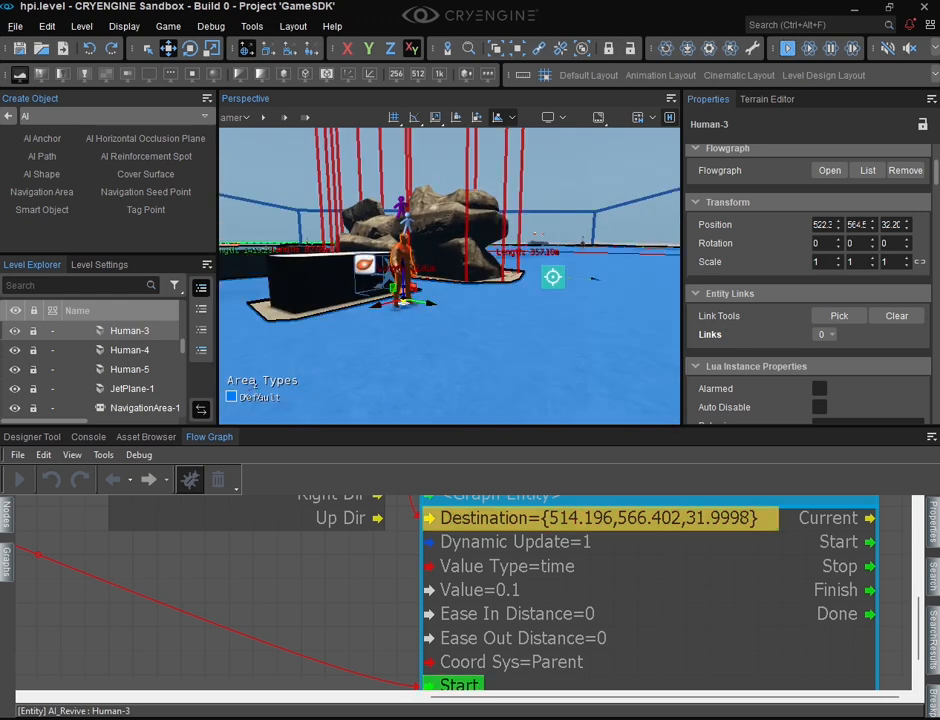
Set the Coord Sys of the Movement:MoveEntityTo node to World.
key(w)
right_drag(450, 290, 465, 345)
key(s)
scroll(481, 620, down, 2)
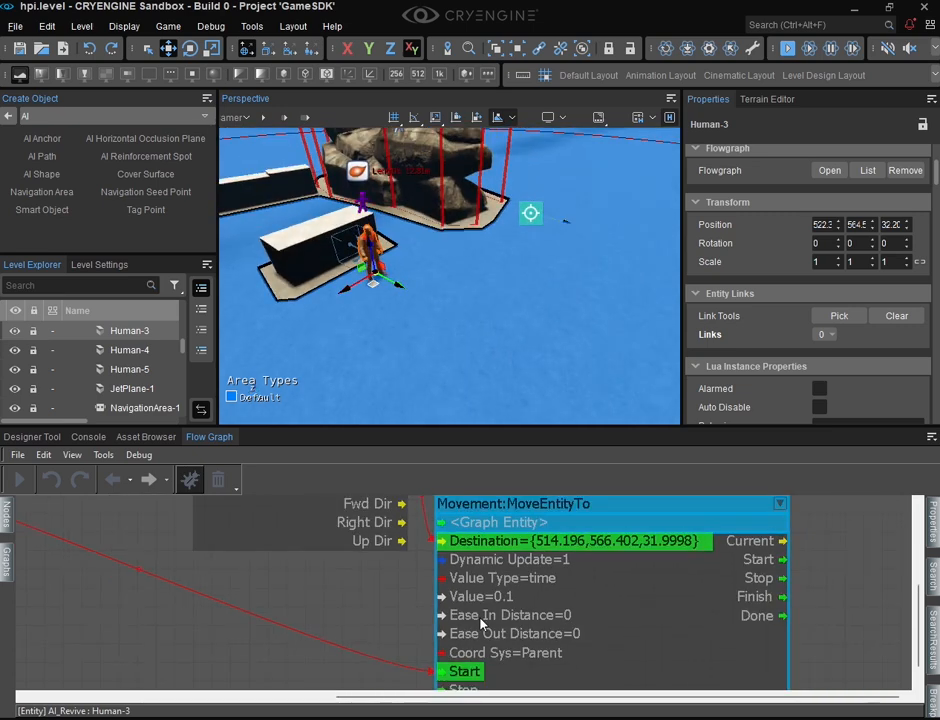
scroll(481, 622, down, 2)
right_drag(500, 657, 406, 664)
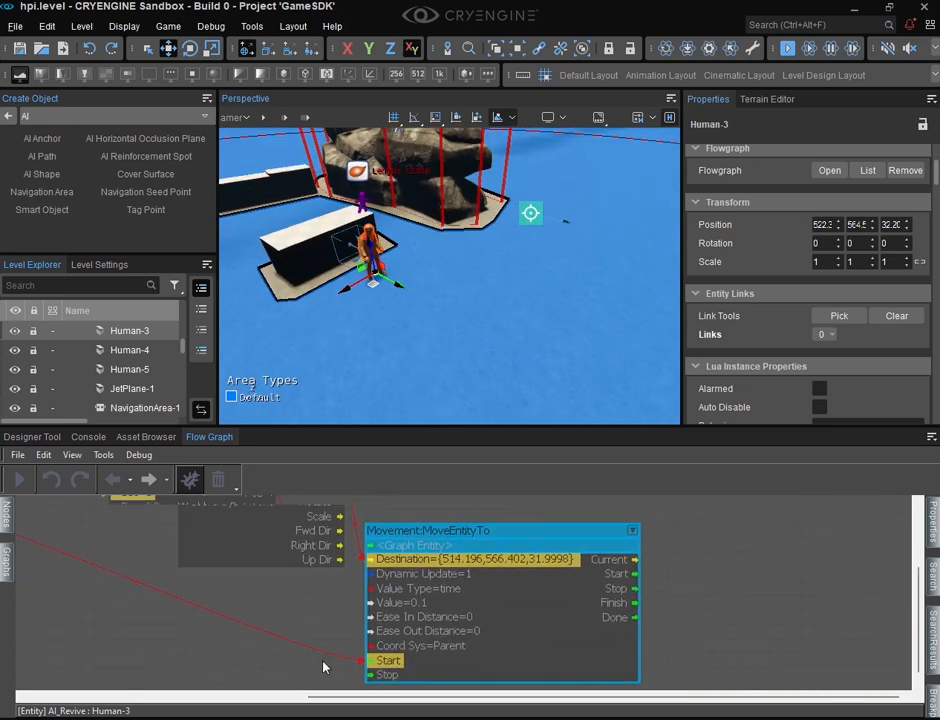
right_drag(323, 662, 562, 624)
scroll(404, 647, down, 1)
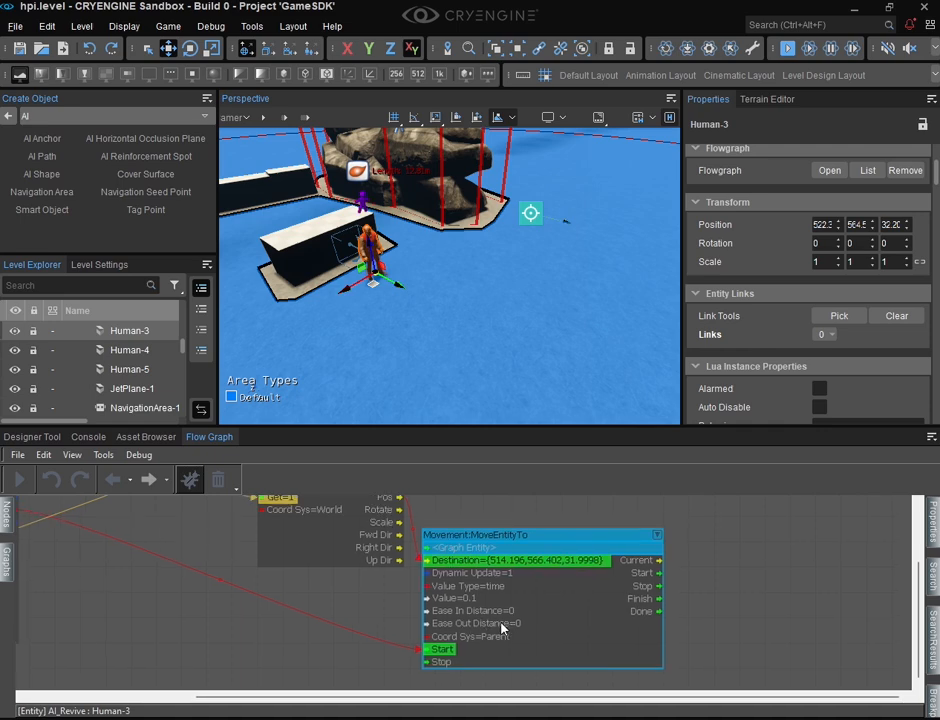
right_drag(504, 623, 518, 644)
double_click(514, 634)
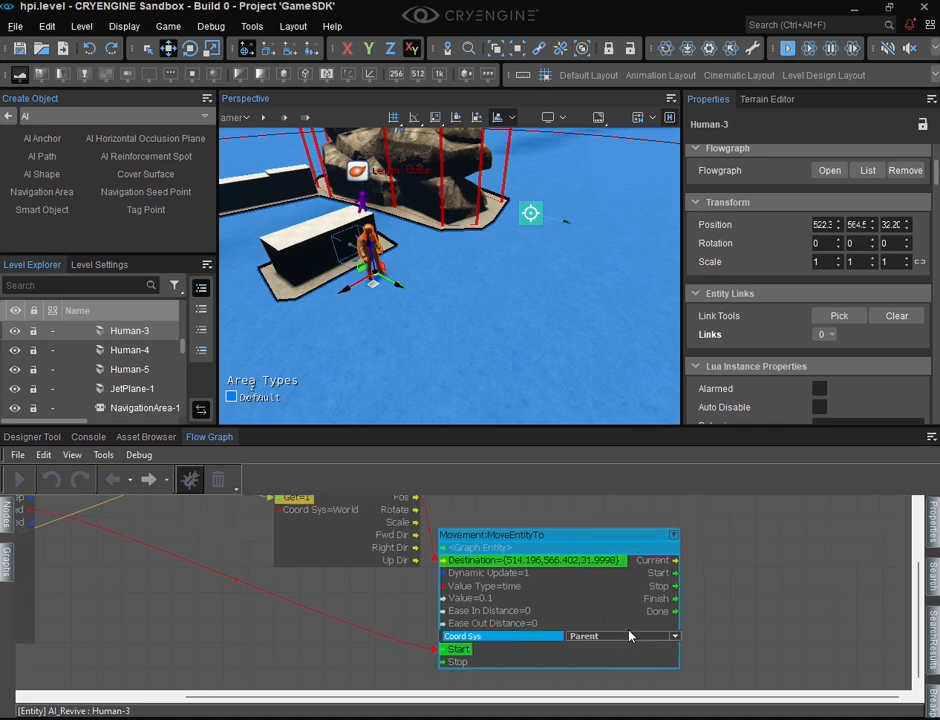
click(629, 633)
double_click(498, 638)
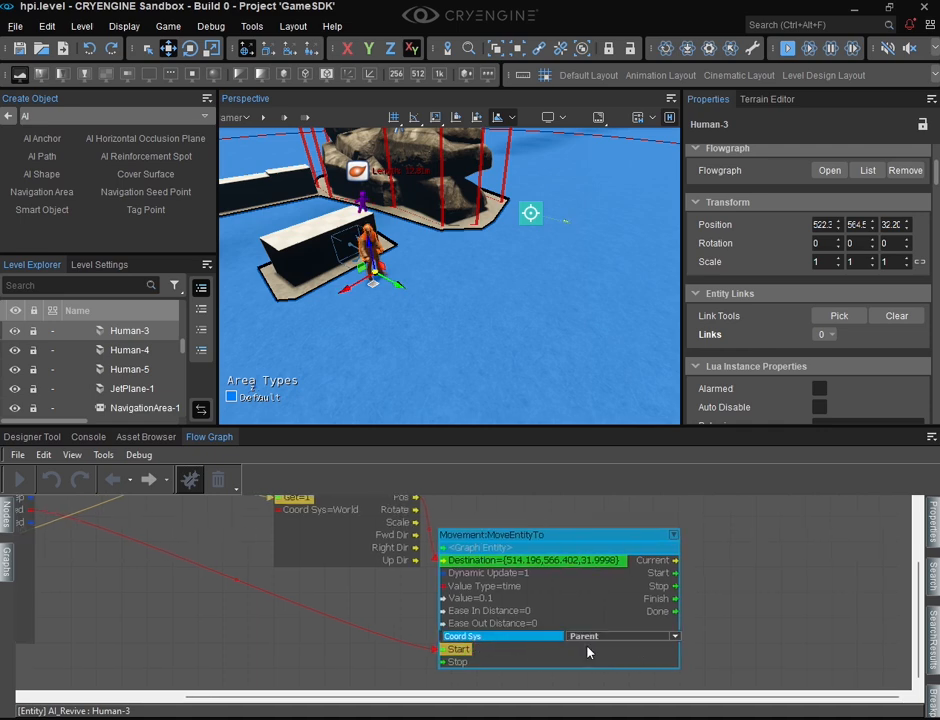
click(594, 635)
click(583, 666)
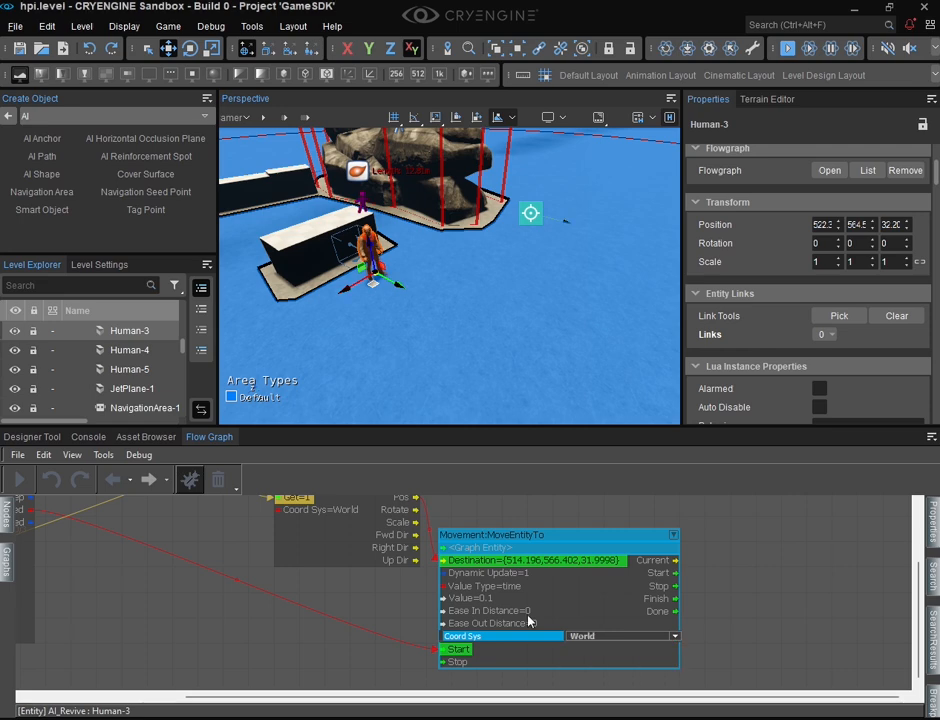
Move the Movement:MoveEntityTo node up and farther away from Entity:GetPos.
double_click(510, 587)
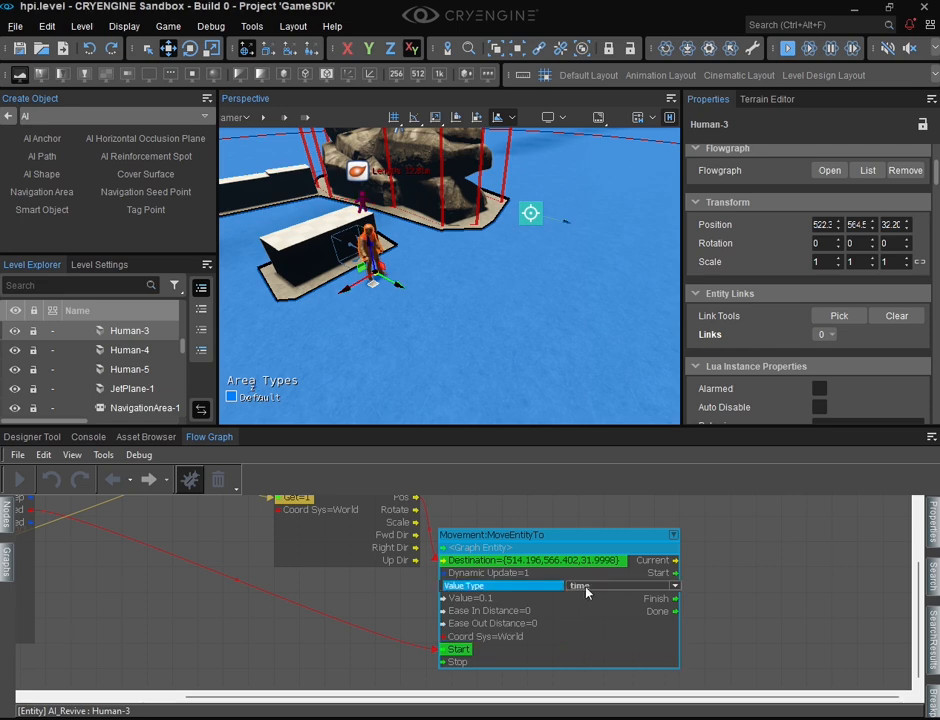
scroll(338, 567, down, 2)
right_drag(338, 567, 367, 604)
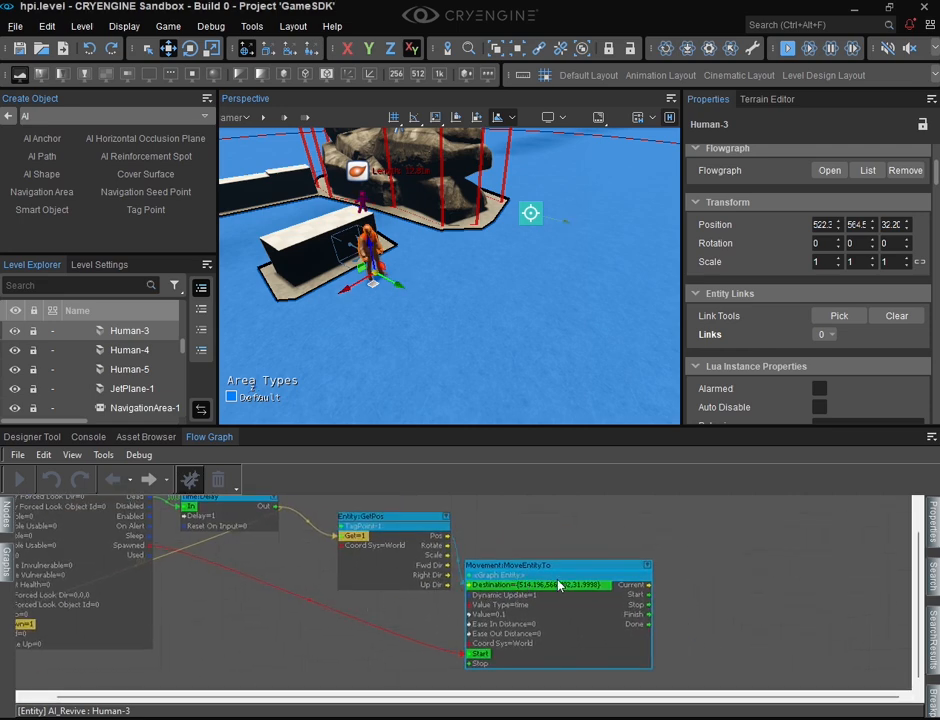
drag(524, 566, 572, 546)
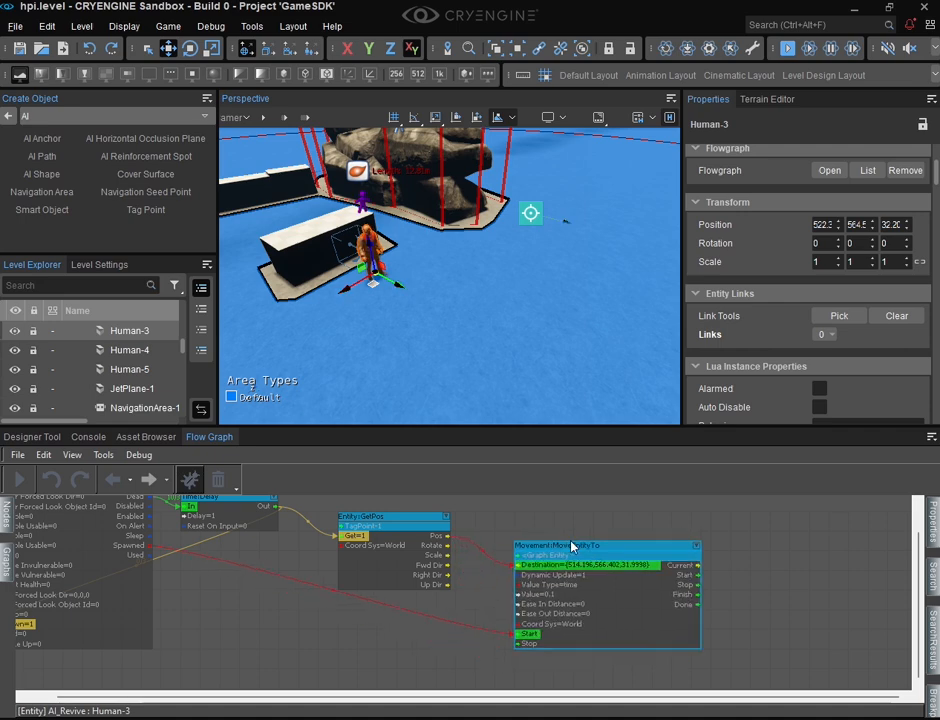
right_drag(511, 621, 481, 610)
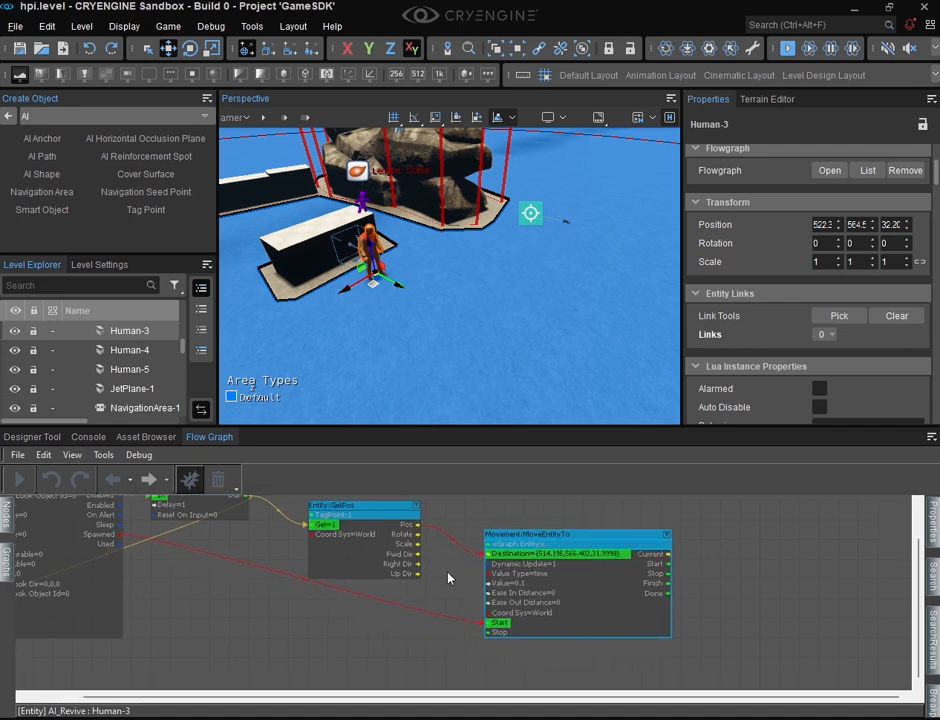
scroll(510, 594, up, 1)
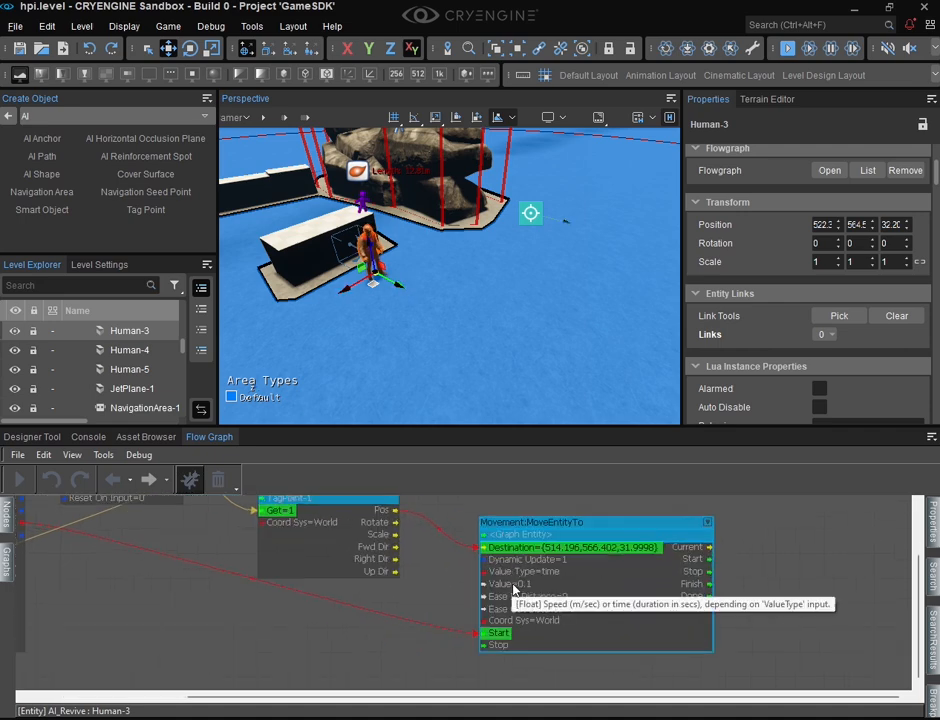
Check the console output, then delete the Movement:MoveEntityTo node from the flow graph.
click(88, 437)
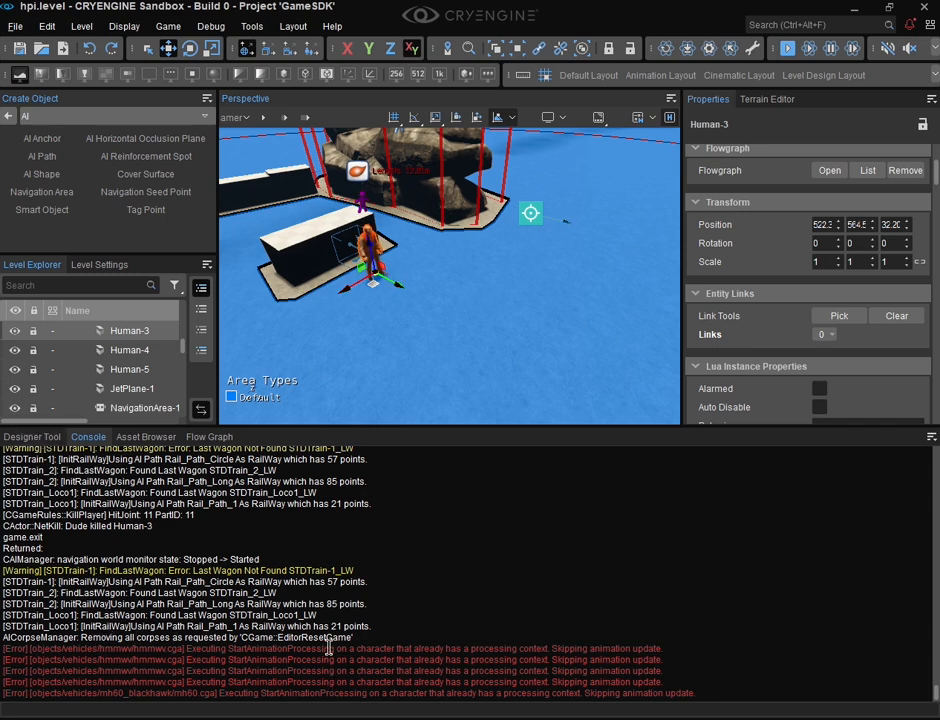
click(209, 437)
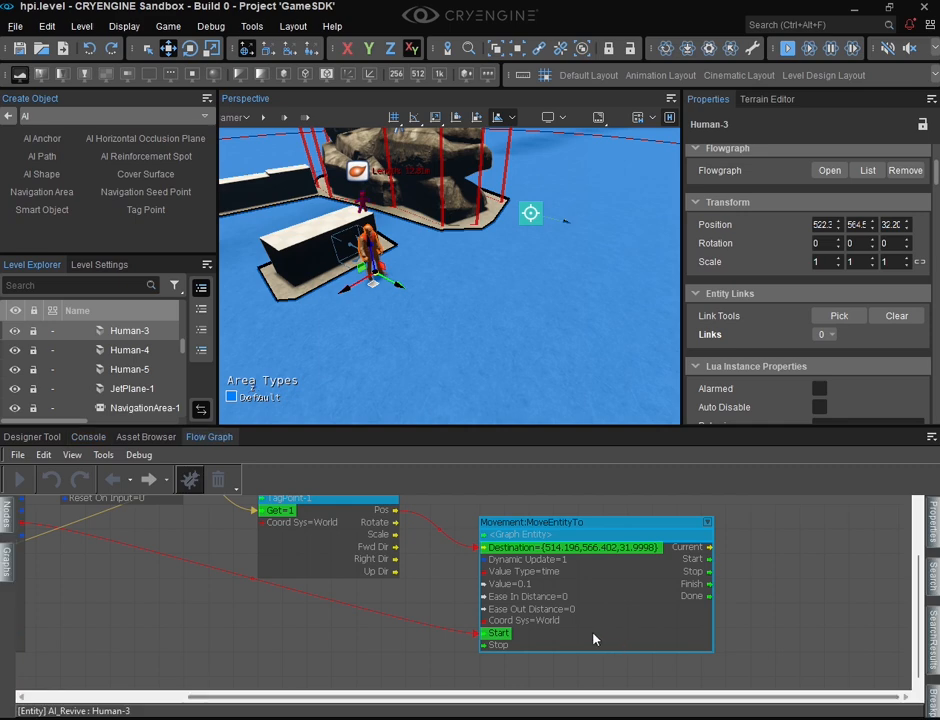
key(Delete)
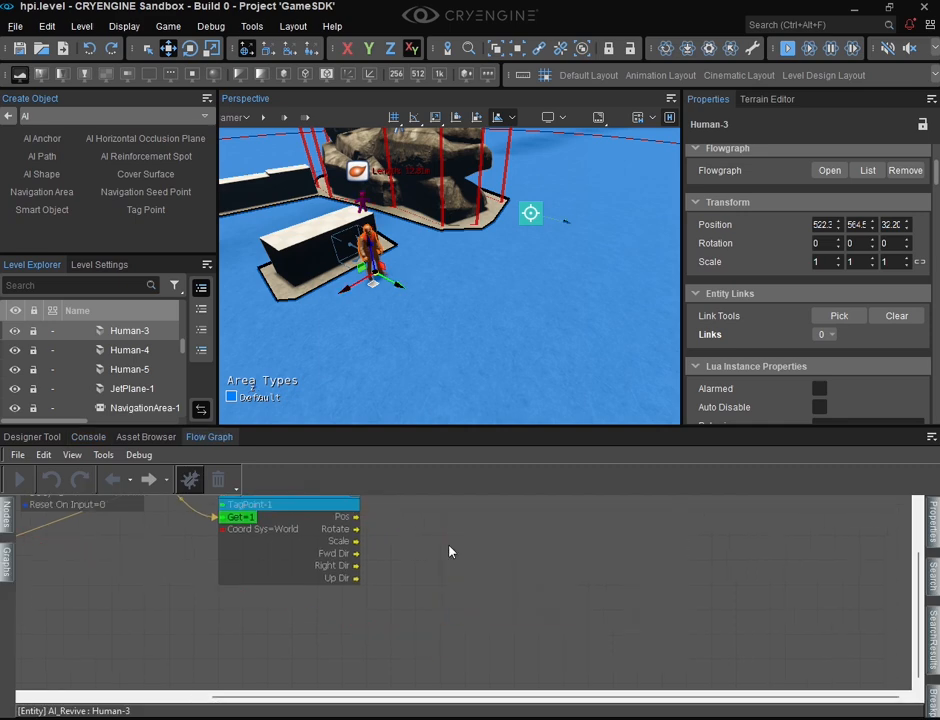
Add an Entity:EntityPos node to the flow graph and place it beside the Entity:GetPos node.
right_click(451, 550)
mouse_move(570, 558)
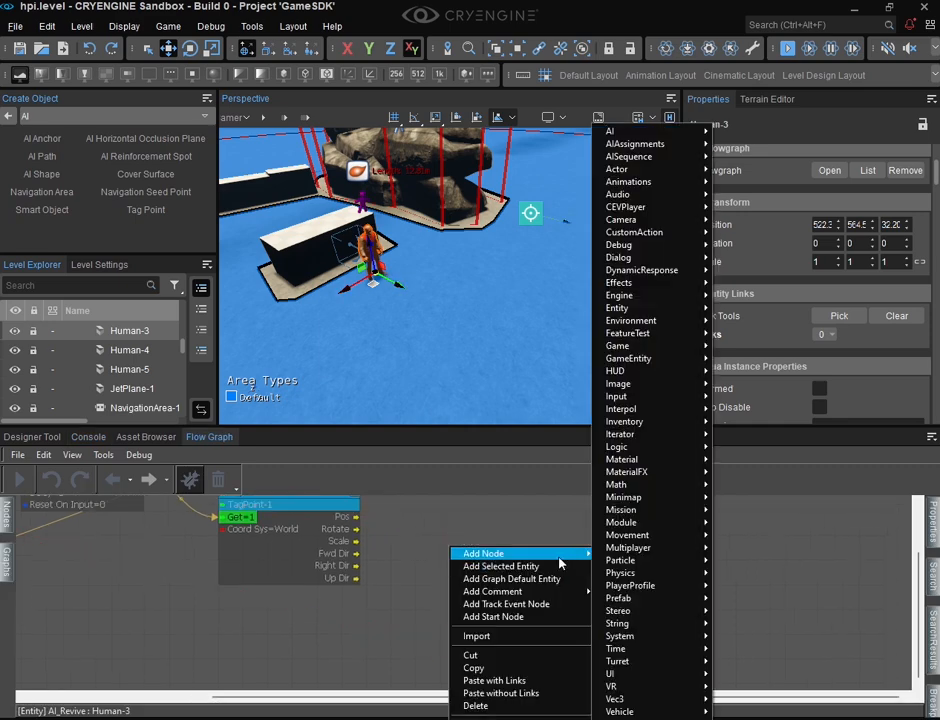
mouse_move(660, 308)
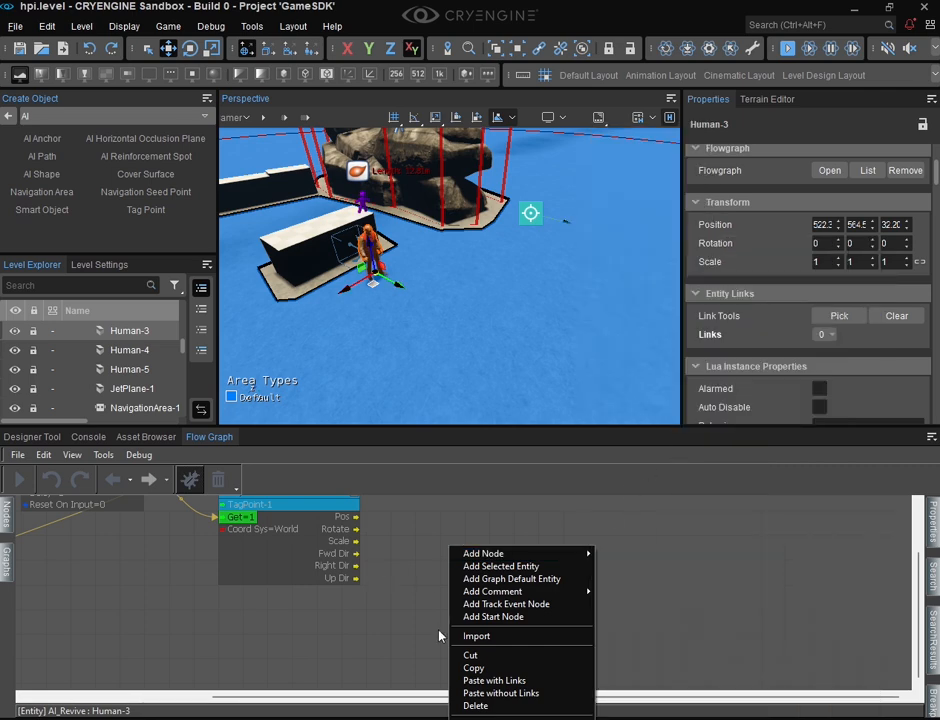
mouse_move(478, 554)
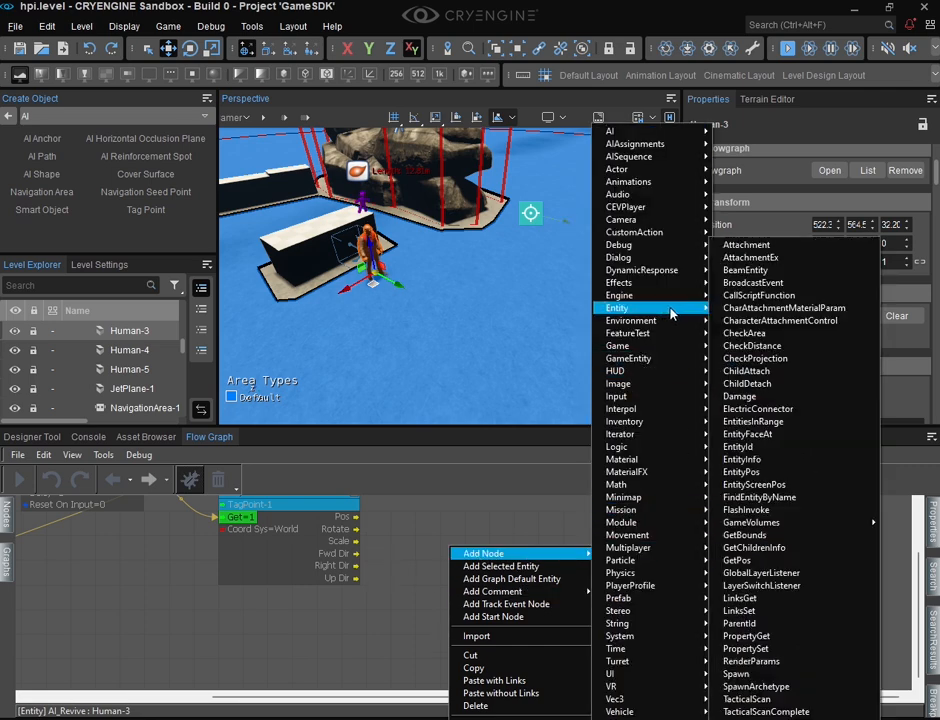
click(745, 472)
drag(479, 563, 454, 538)
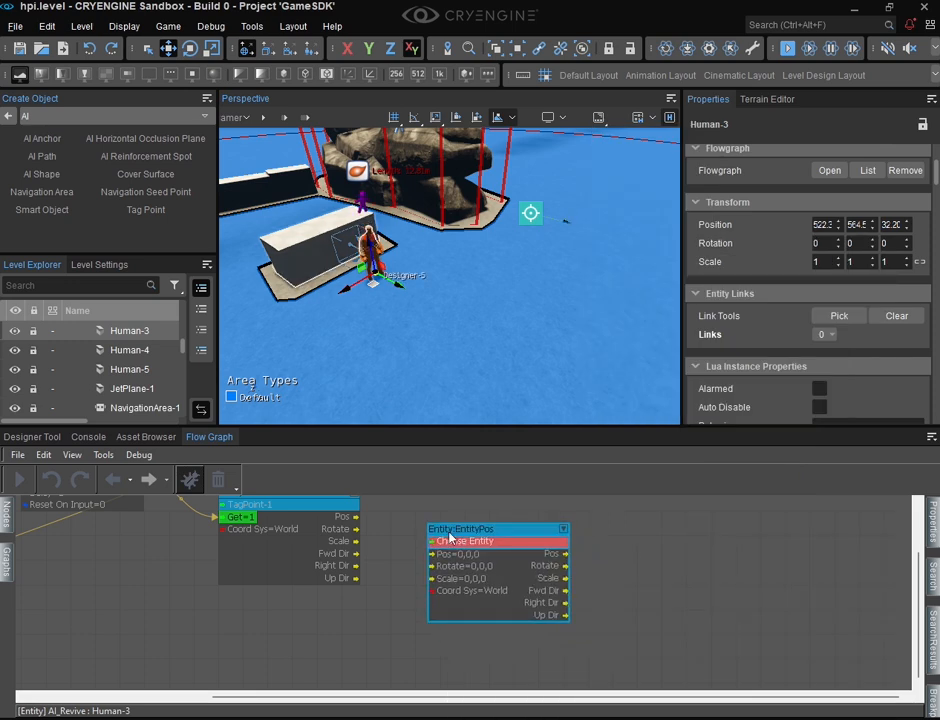
Assign the graph entity to Entity:EntityPos and link the Pos output of Entity:GetPos to its Pos input.
right_click(492, 534)
right_click(478, 541)
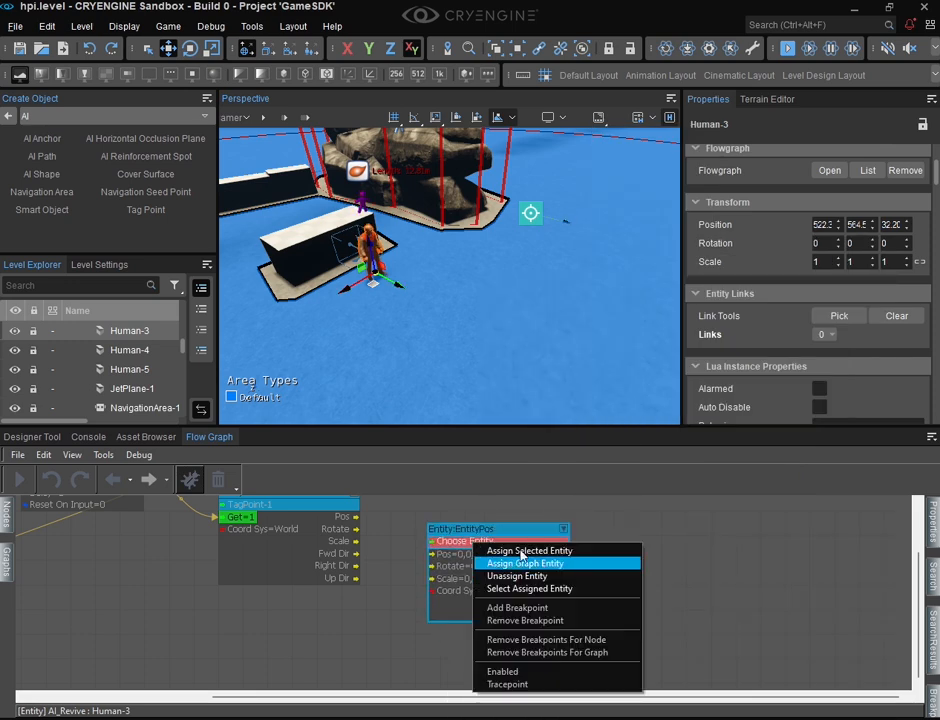
click(486, 559)
drag(352, 518, 432, 554)
scroll(353, 590, down, 2)
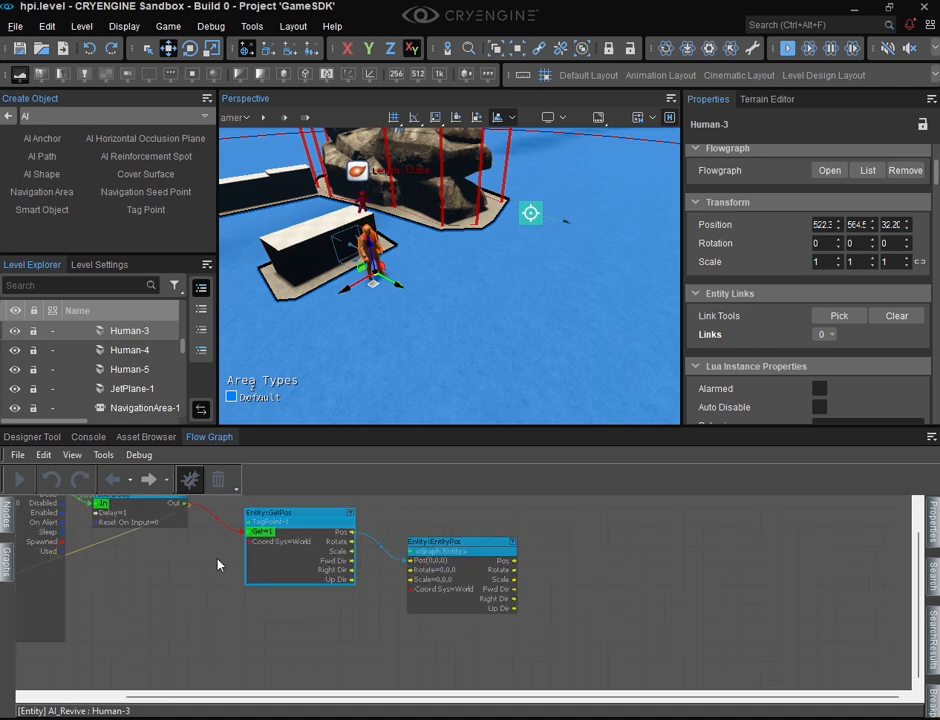
right_drag(230, 562, 373, 583)
scroll(510, 556, up, 3)
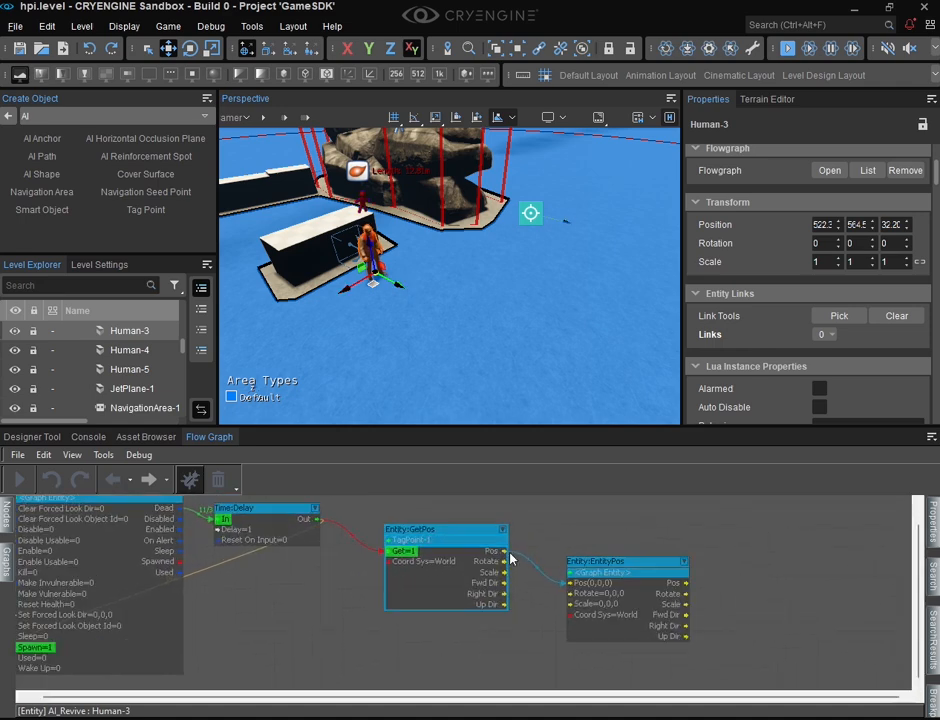
right_drag(517, 611, 396, 580)
scroll(396, 580, down, 1)
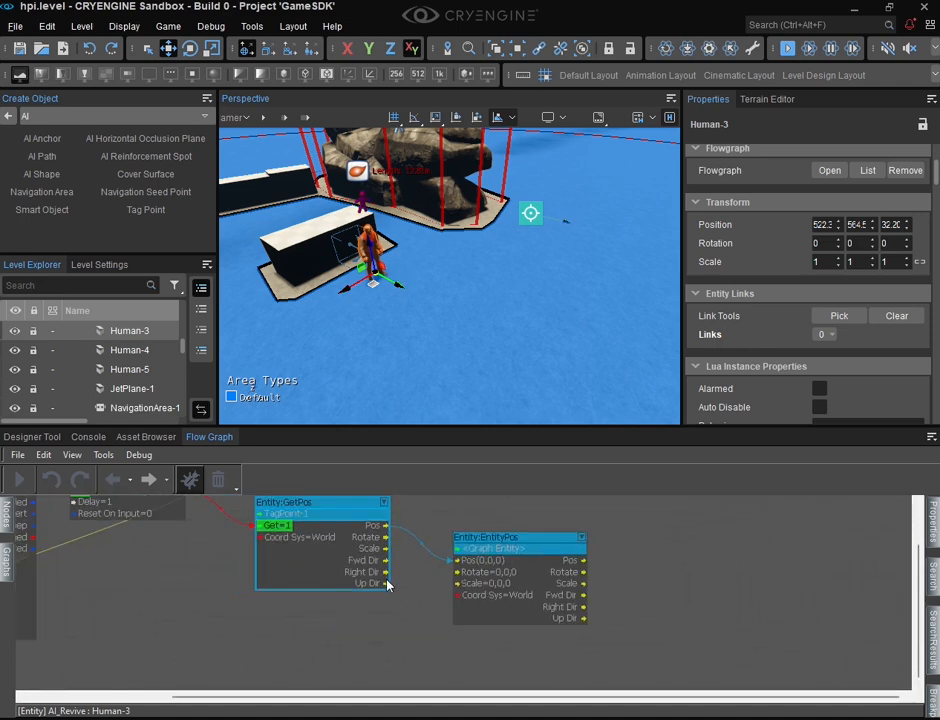
right_drag(322, 587, 420, 585)
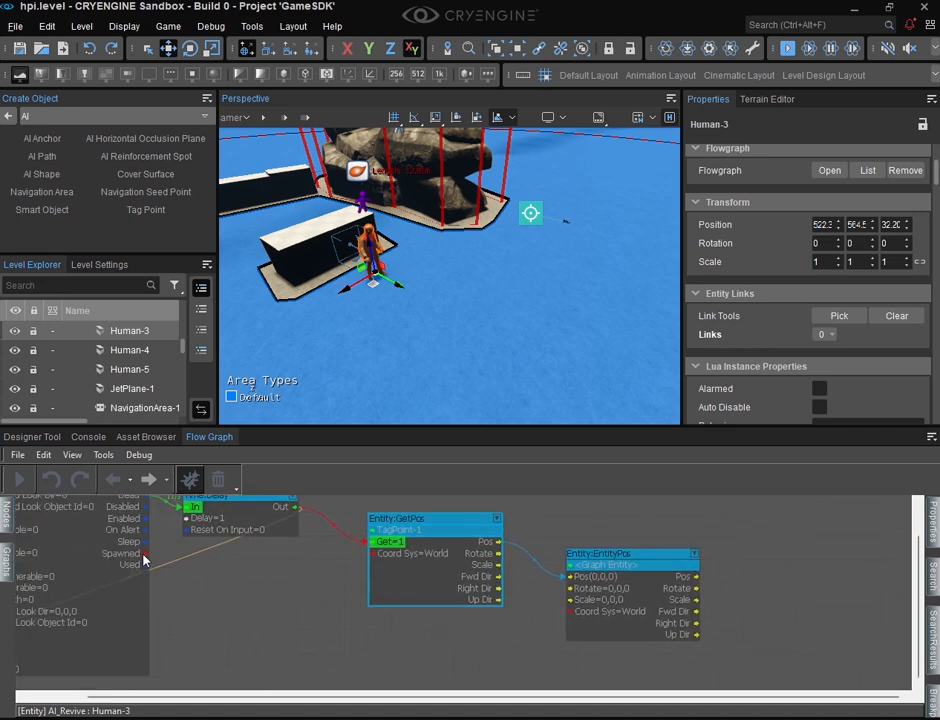
drag(143, 557, 521, 632)
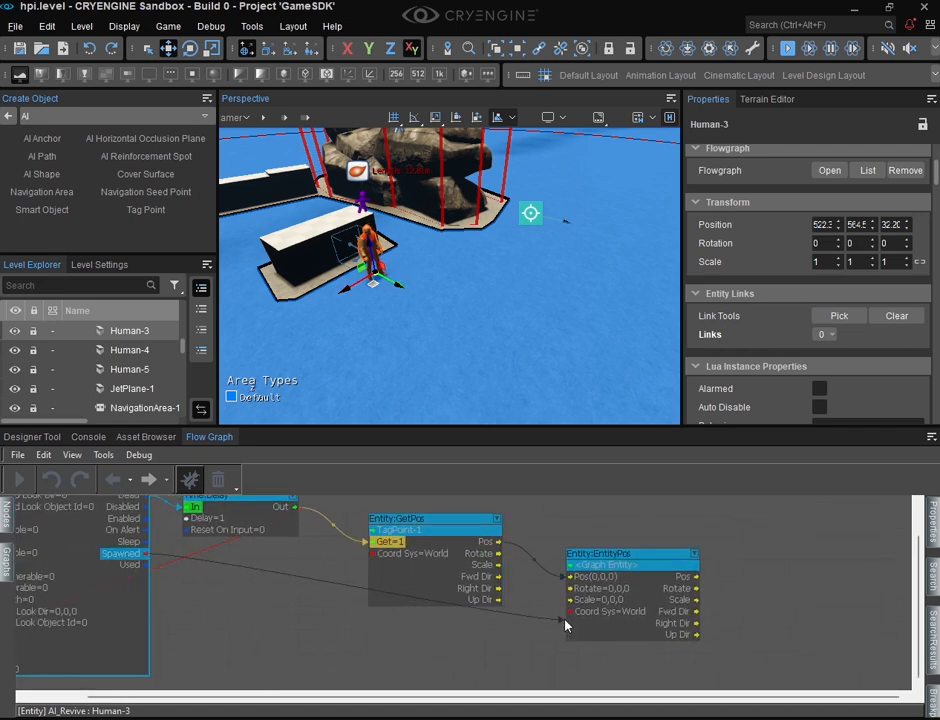
drag(565, 620, 531, 641)
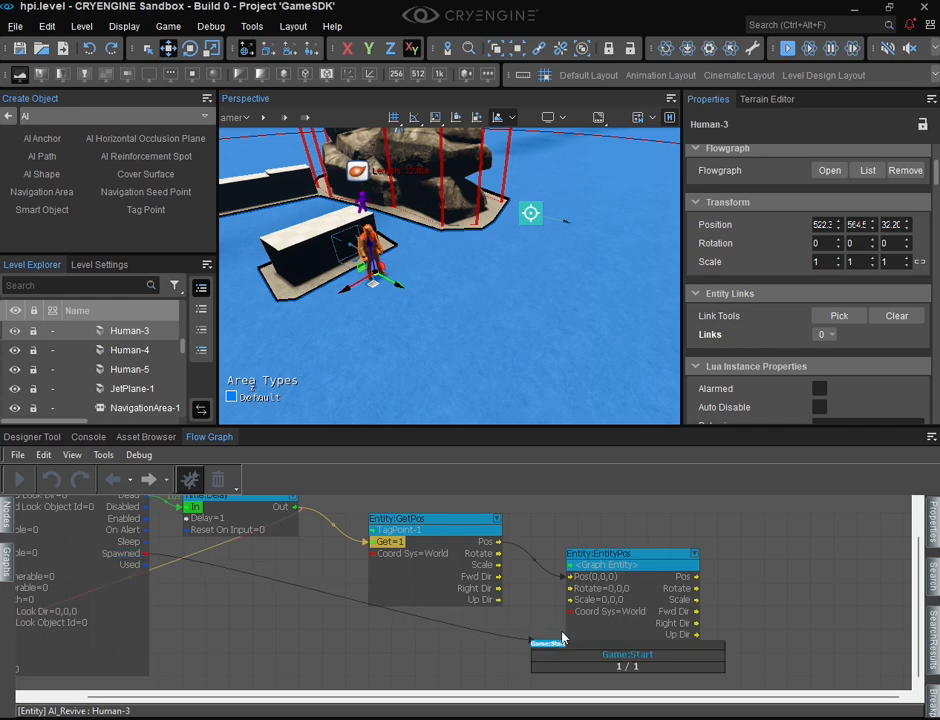
click(493, 657)
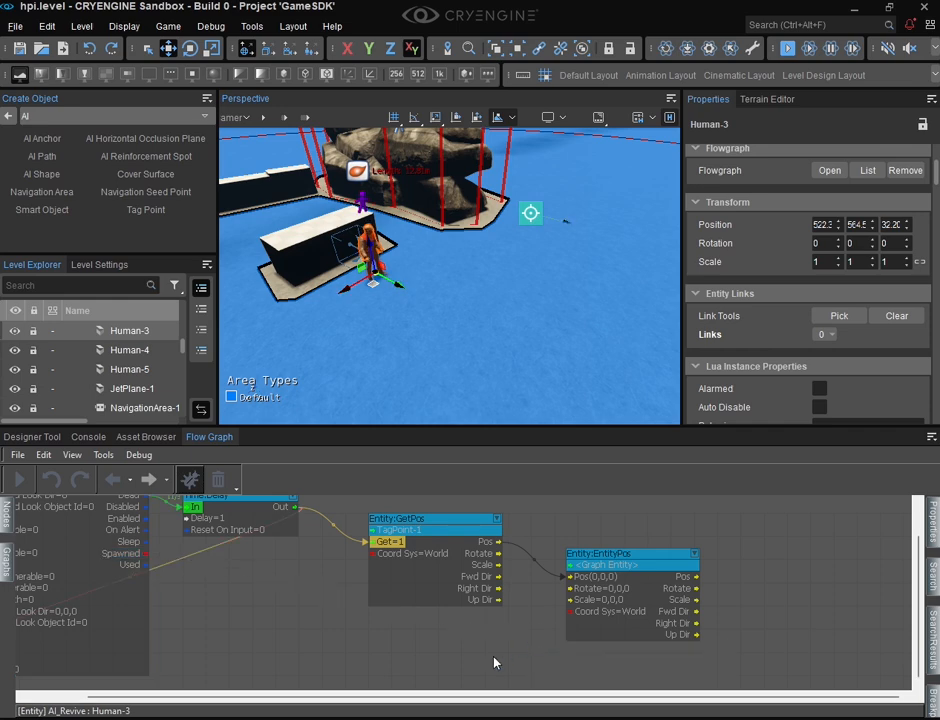
Play-test the level by shooting Human-3 to check its respawn position with the Entity:EntityPos node, and return to the editor.
key(w)
right_drag(527, 265, 476, 285)
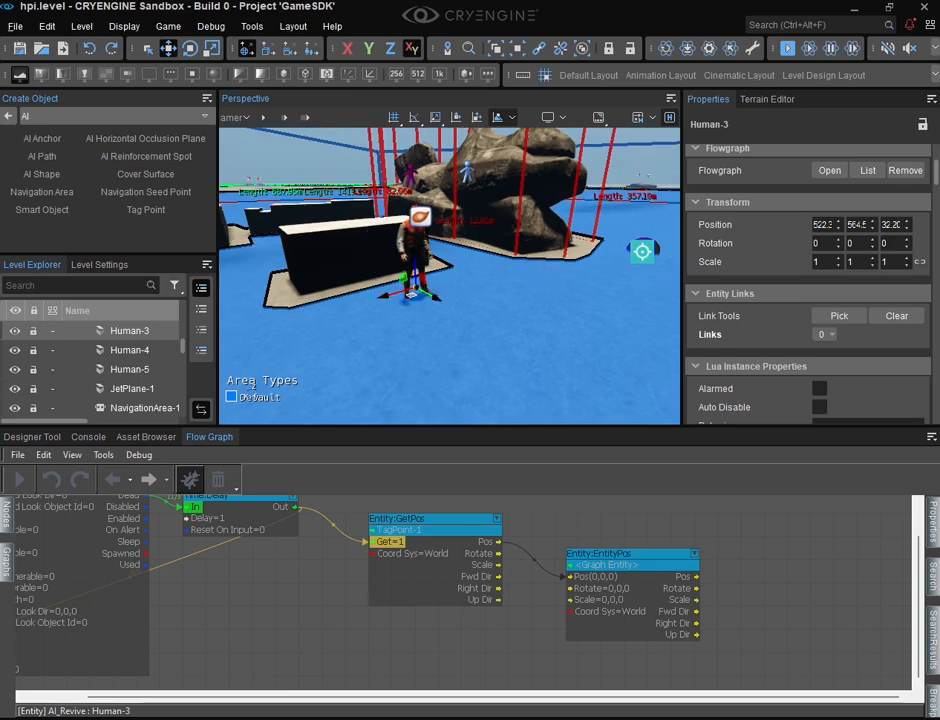
key(ctrl+g)
key(w)
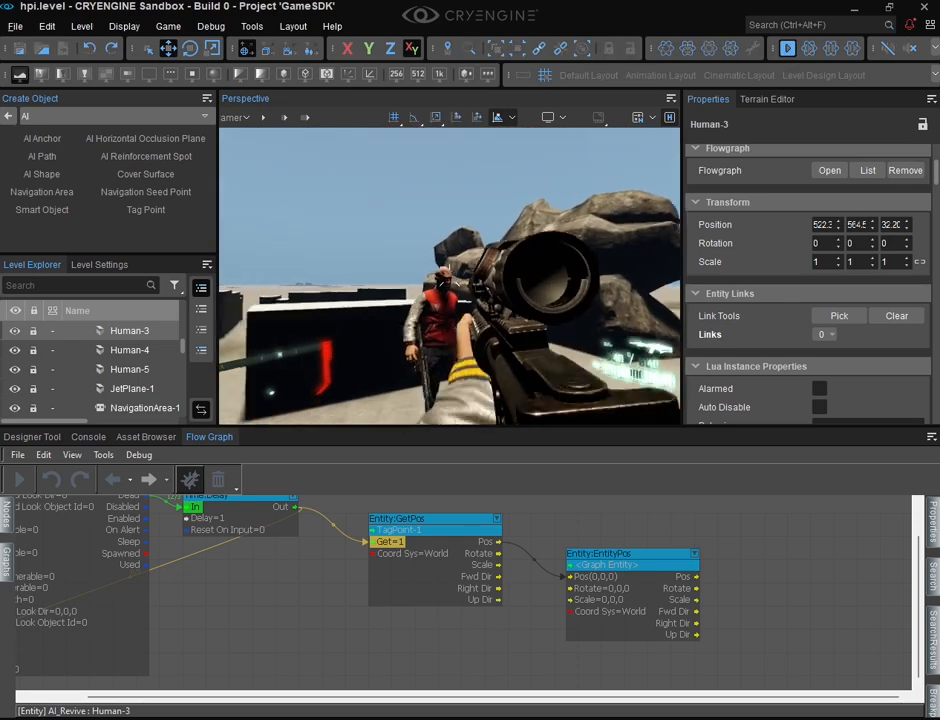
click(449, 276)
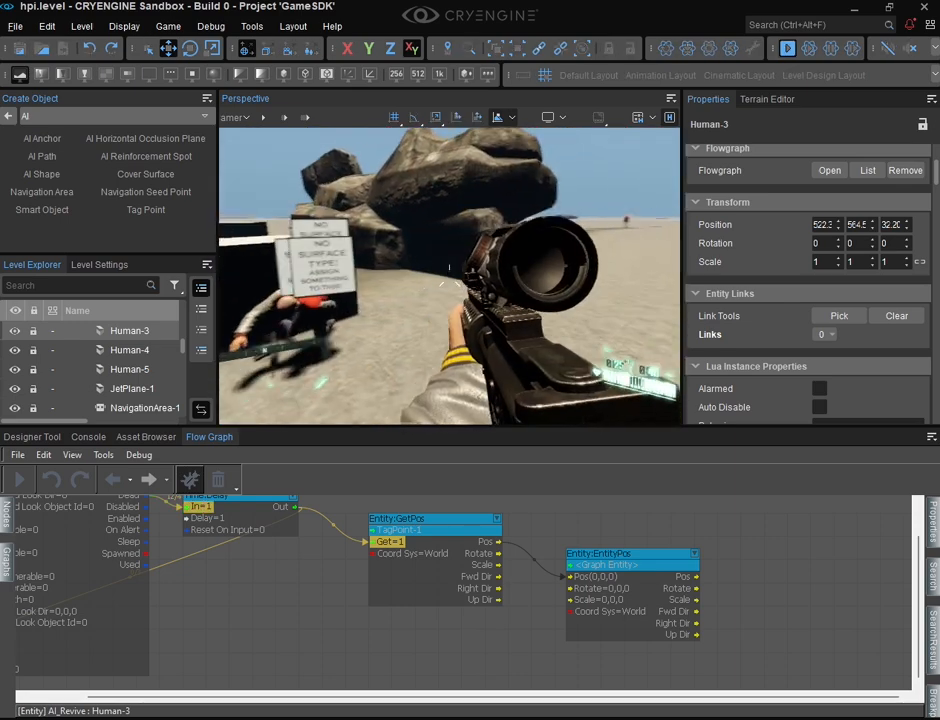
key(s)
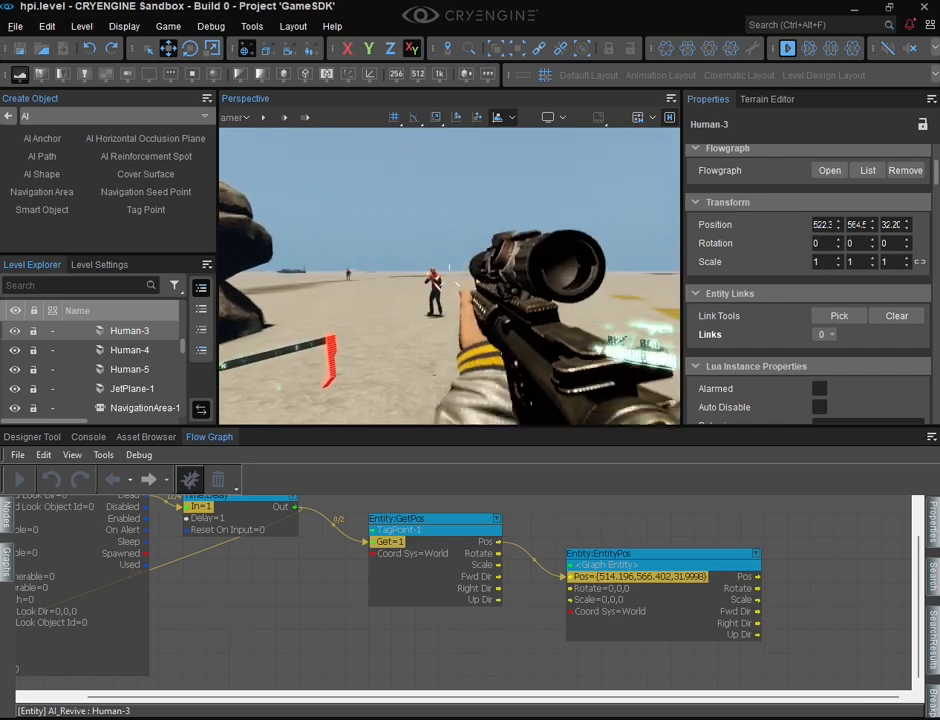
right_click(449, 276)
click(449, 276)
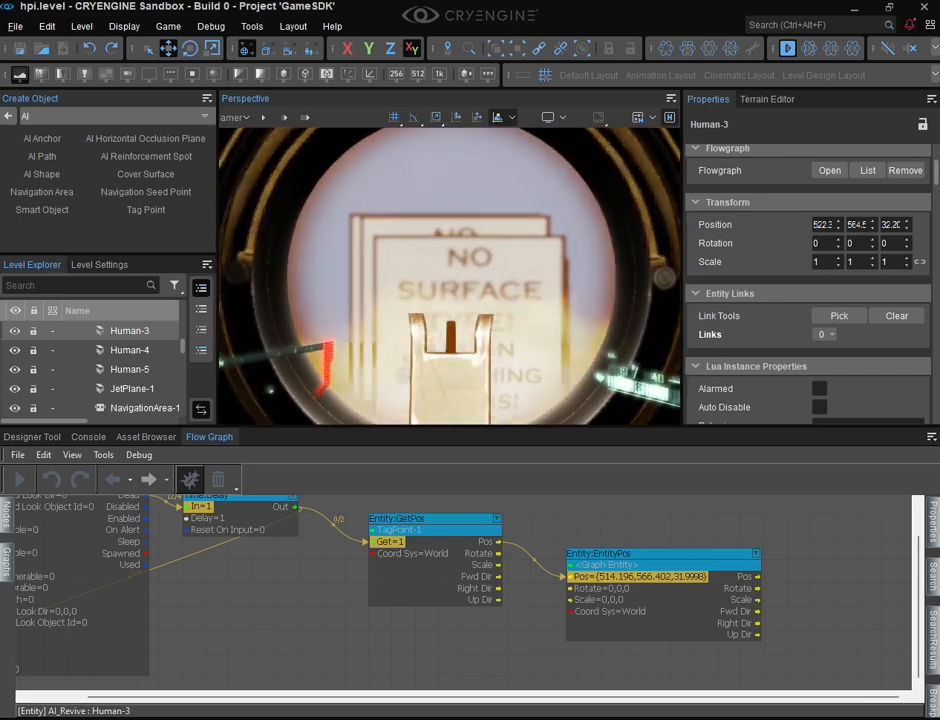
right_click(449, 276)
right_click(449, 276)
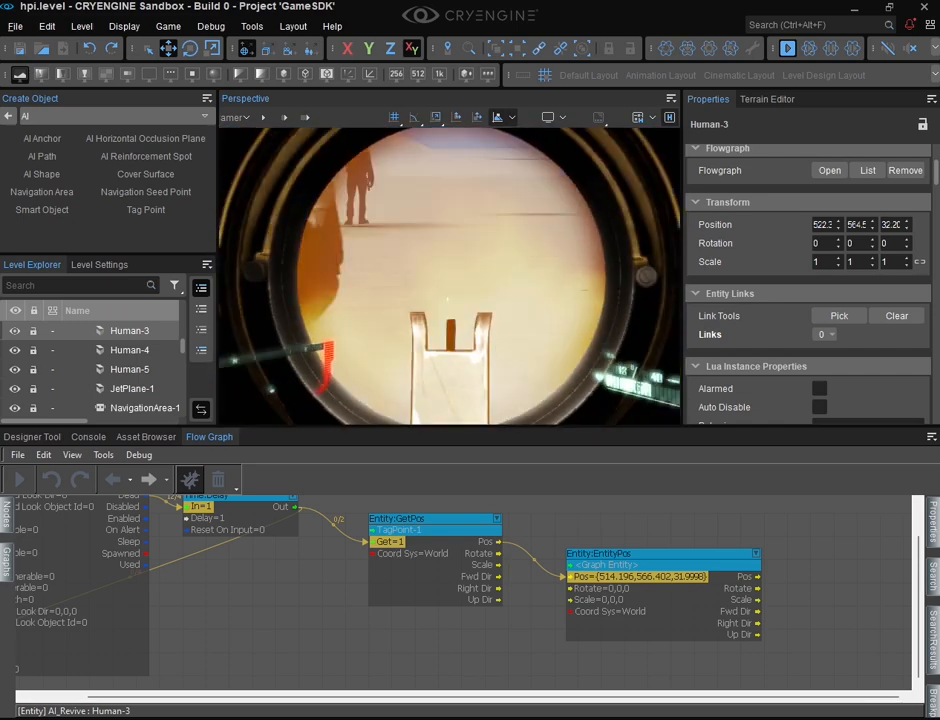
click(449, 276)
right_click(449, 276)
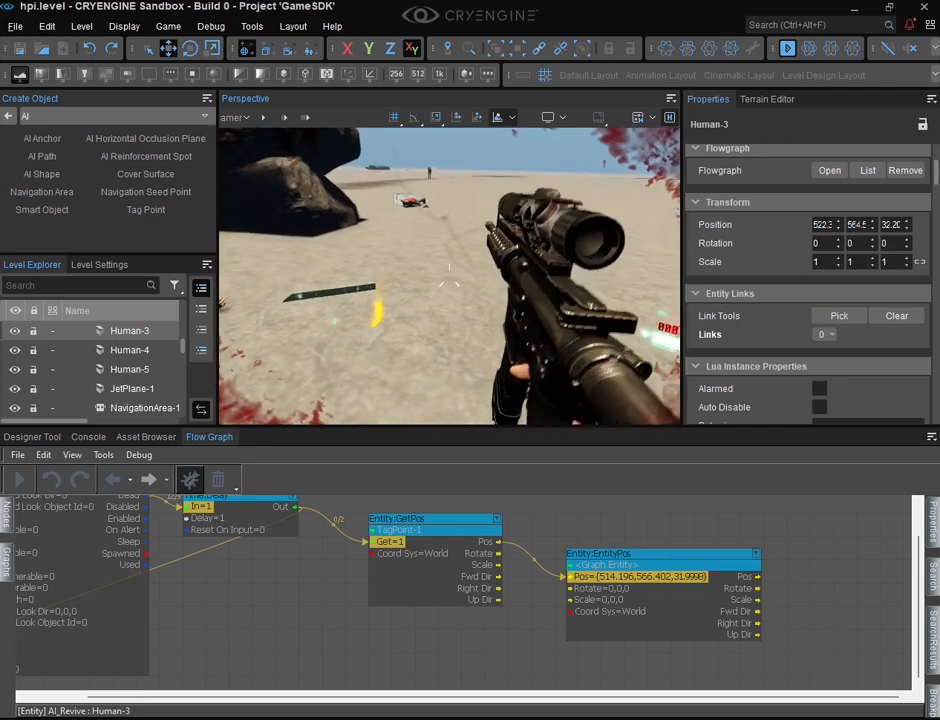
key(Escape)
Duplicate TagPoint-1 and place the copy on the ground near the box and Human-3.
right_drag(449, 276, 445, 320)
key(w)
right_drag(473, 263, 504, 290)
click(429, 233)
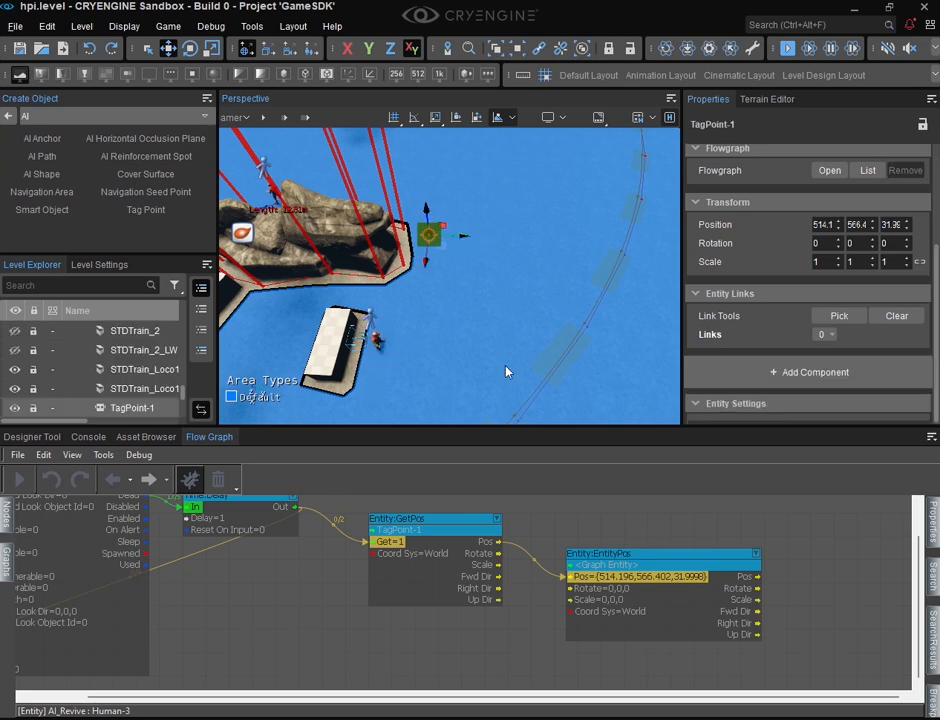
key(ctrl+d)
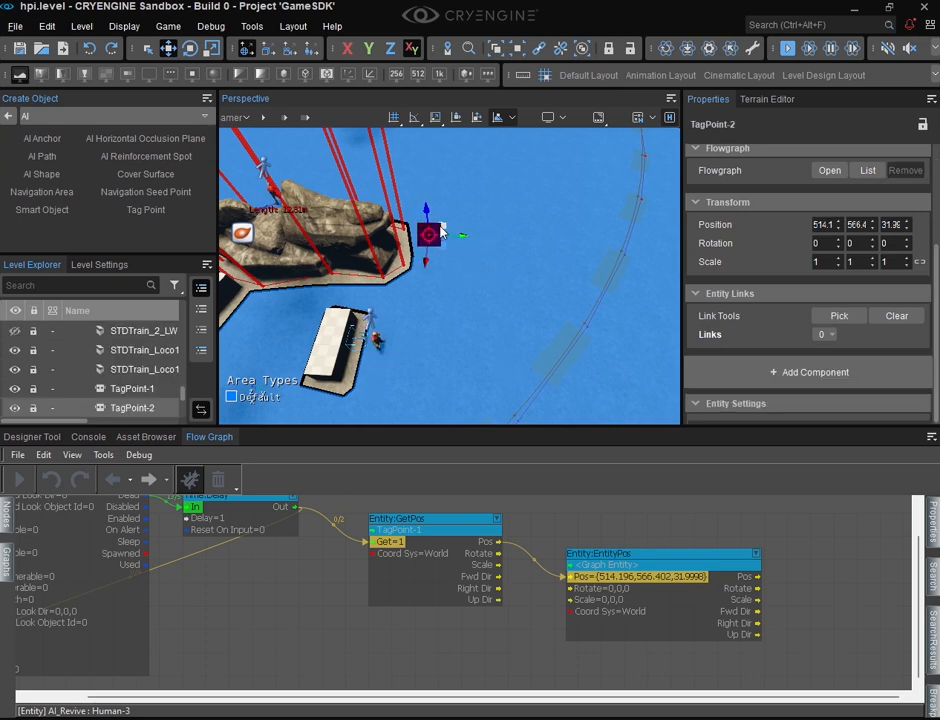
drag(442, 231, 394, 407)
Make another copy of TagPoint-1 and place it on the open ground at about X 519.8, Y 570.9.
key(ctrl+v)
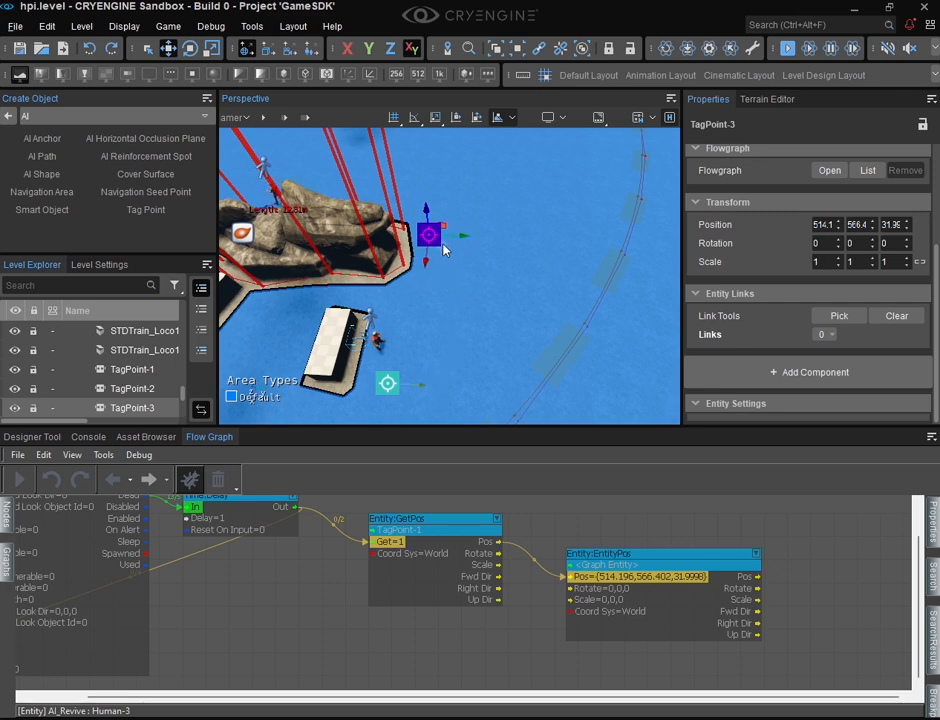
drag(445, 244, 514, 269)
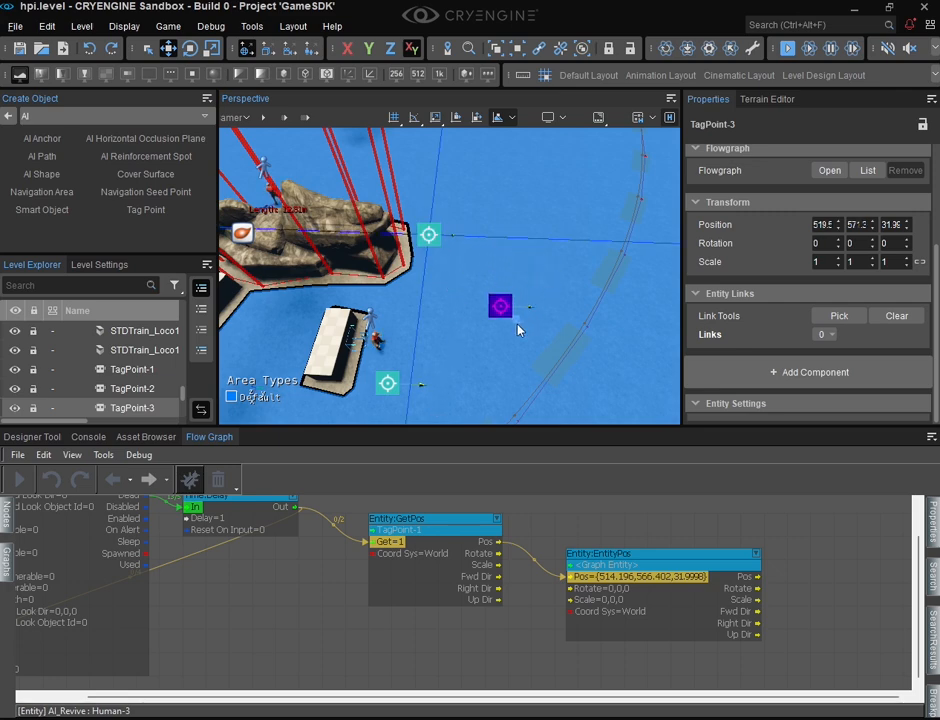
drag(518, 330, 515, 333)
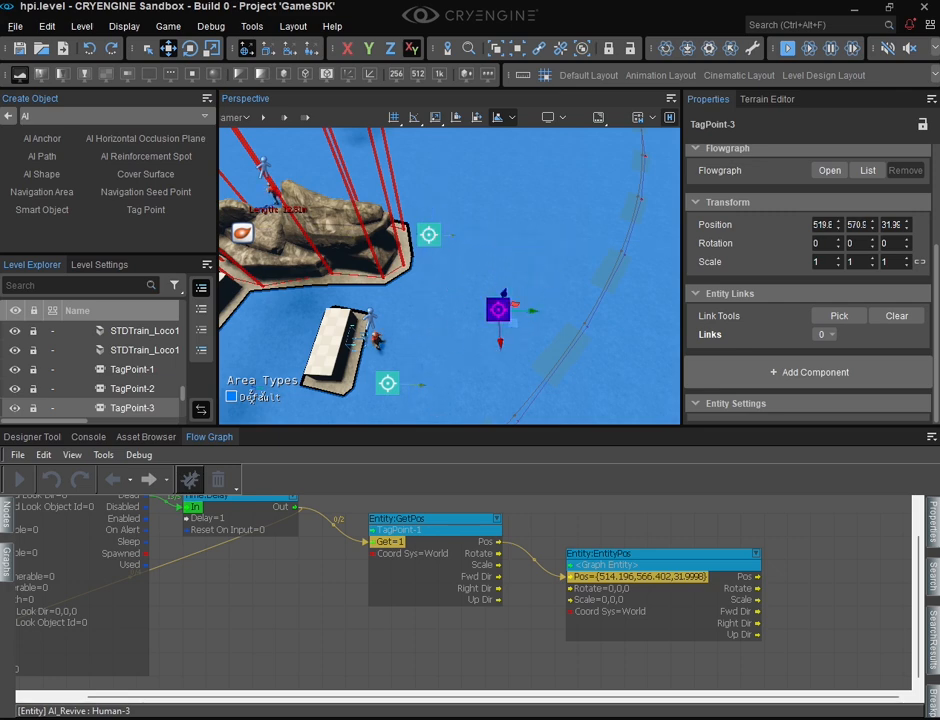
Copy the Entity:GetPos node and paste two copies without links into the empty graph area below it.
mouse_move(515, 333)
right_down()
mouse_move(520, 390)
mouse_move(512, 310)
mouse_move(516, 390)
mouse_move(480, 310)
mouse_move(498, 335)
right_up()
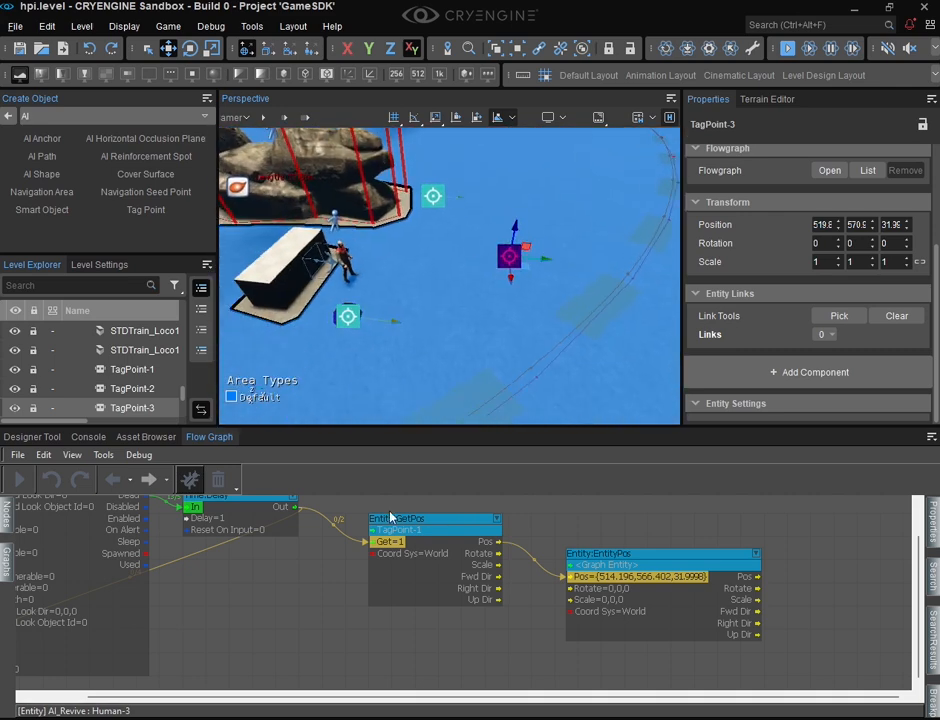
right_drag(333, 580, 440, 600)
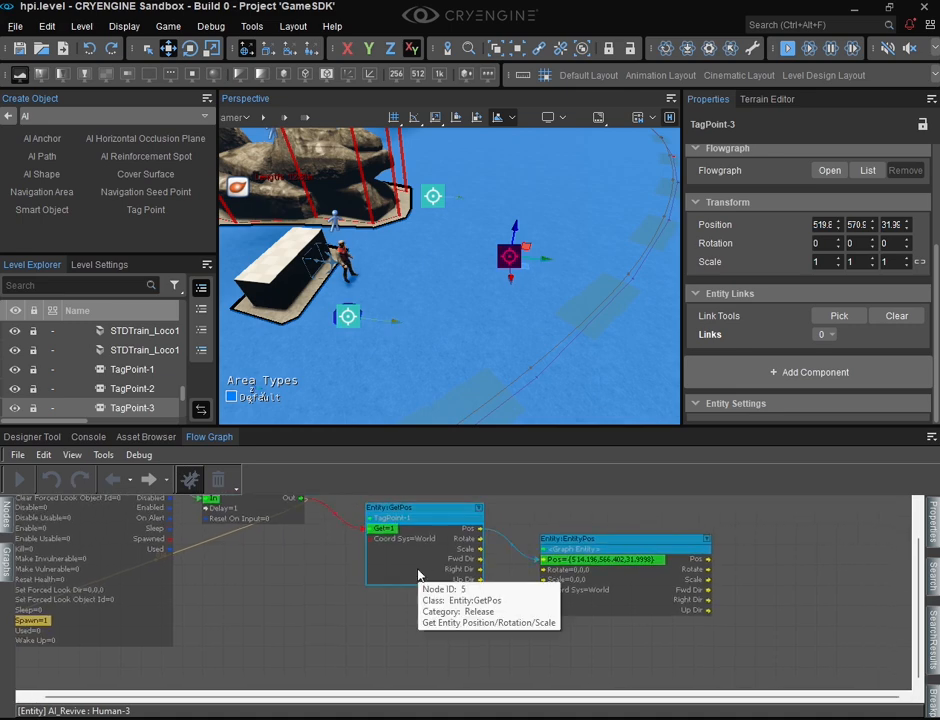
right_click(376, 564)
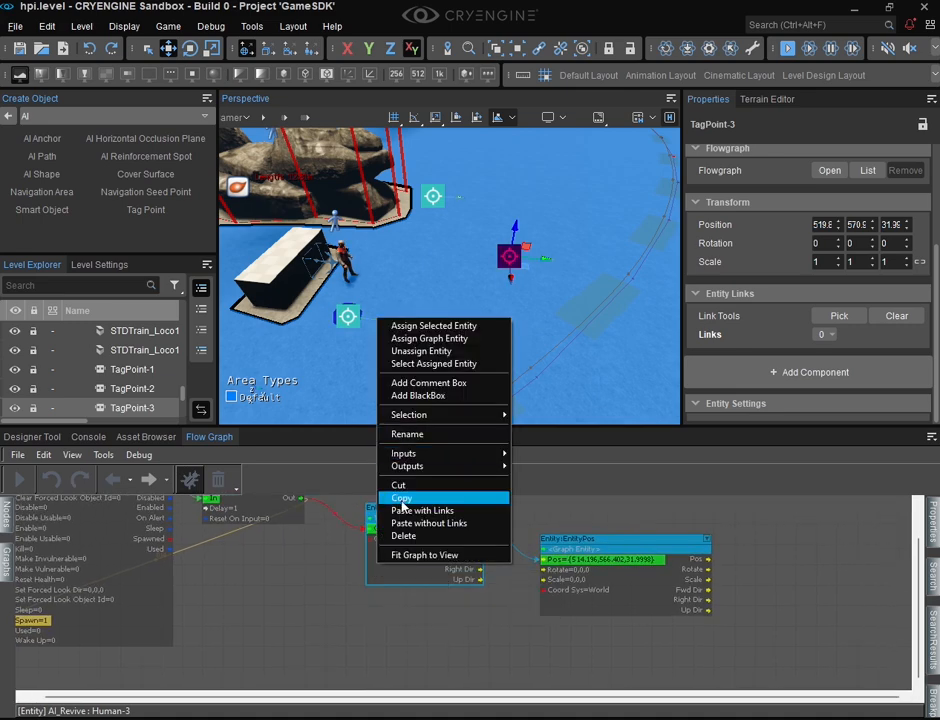
click(397, 500)
right_click(304, 647)
click(360, 598)
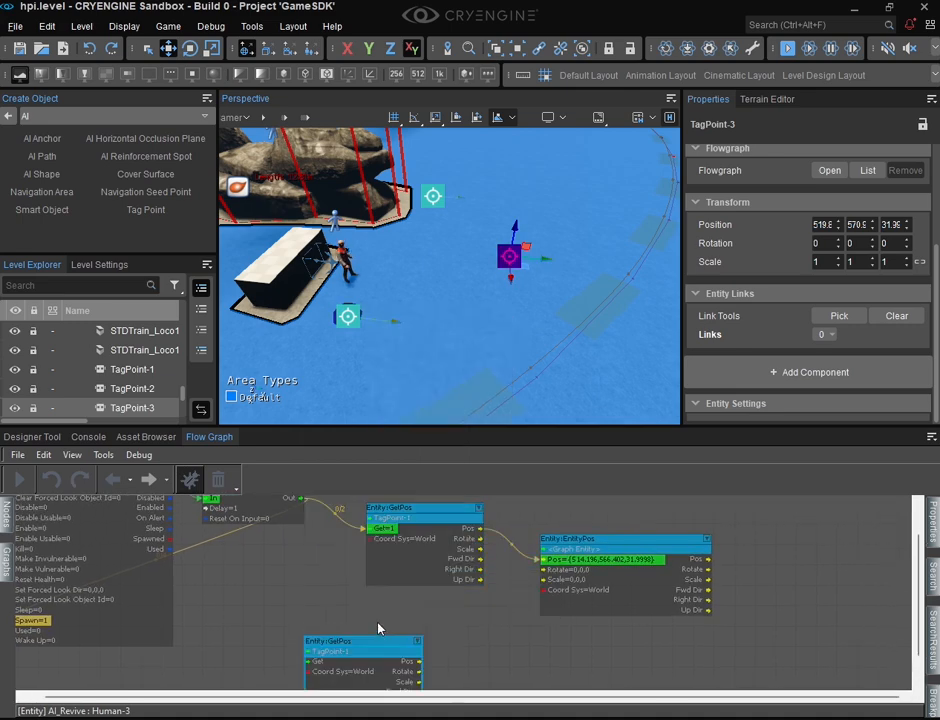
right_drag(461, 687, 472, 617)
right_click(484, 596)
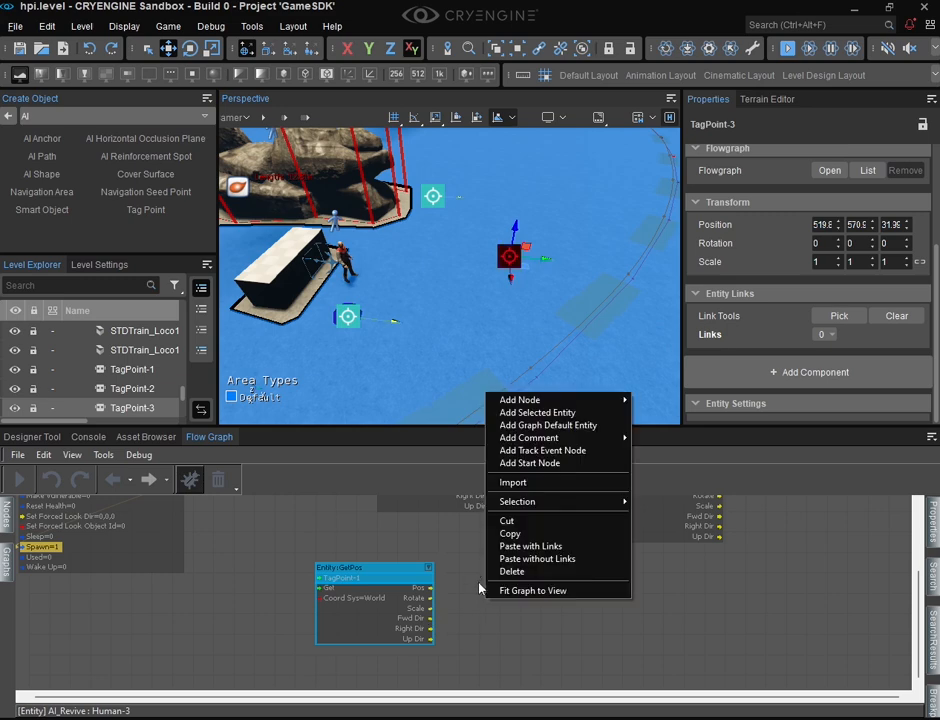
click(537, 558)
right_drag(472, 654, 455, 643)
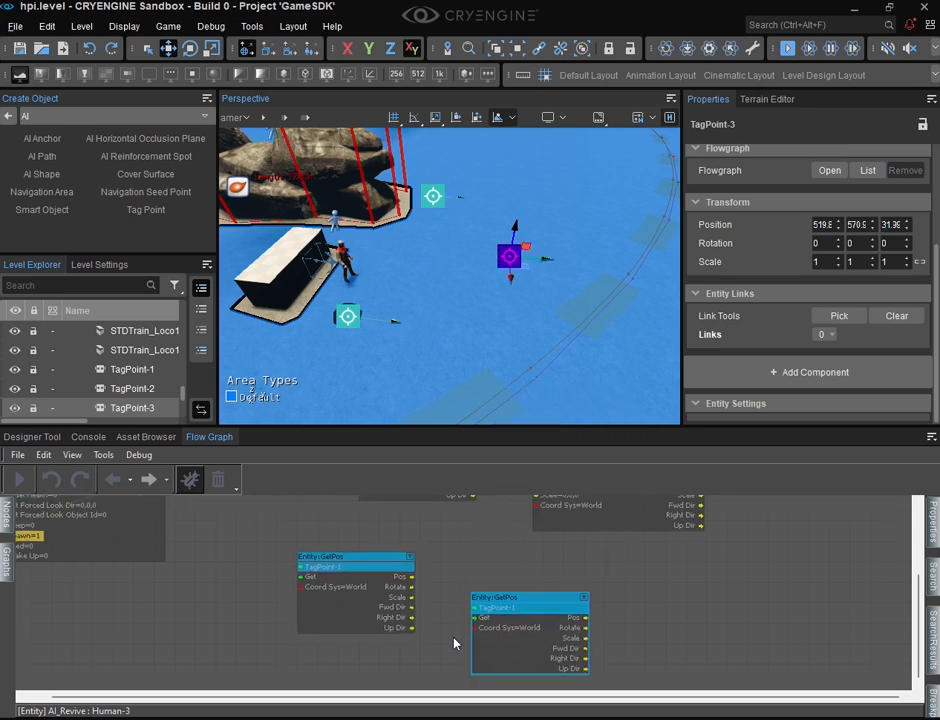
Assign TagPoint-3 to one pasted Entity:GetPos node and TagPoint-2 to the other.
right_click(352, 565)
click(374, 568)
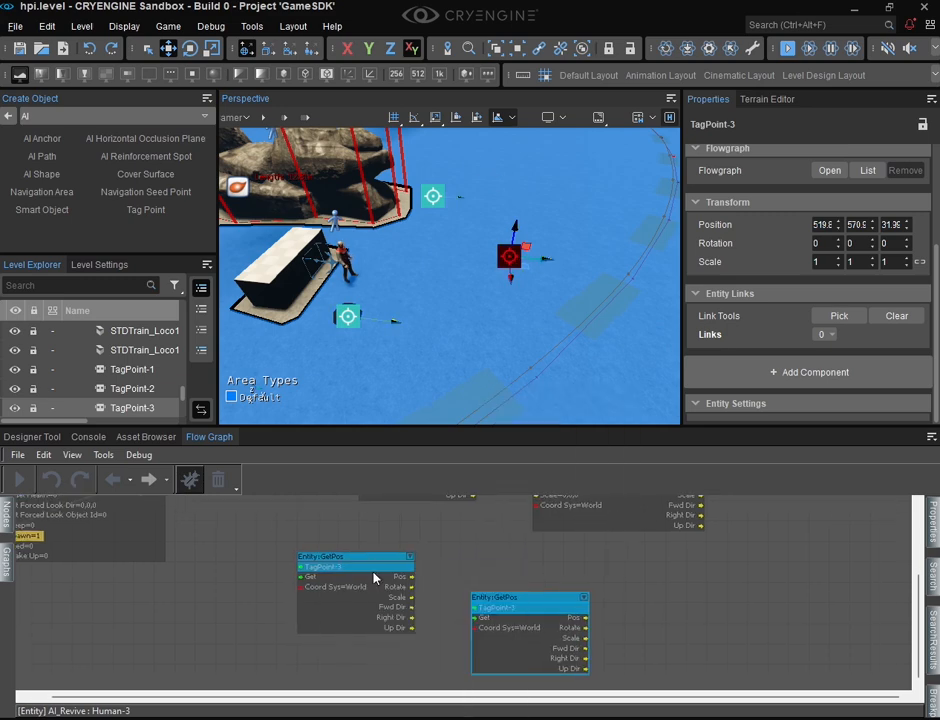
click(347, 317)
right_click(489, 618)
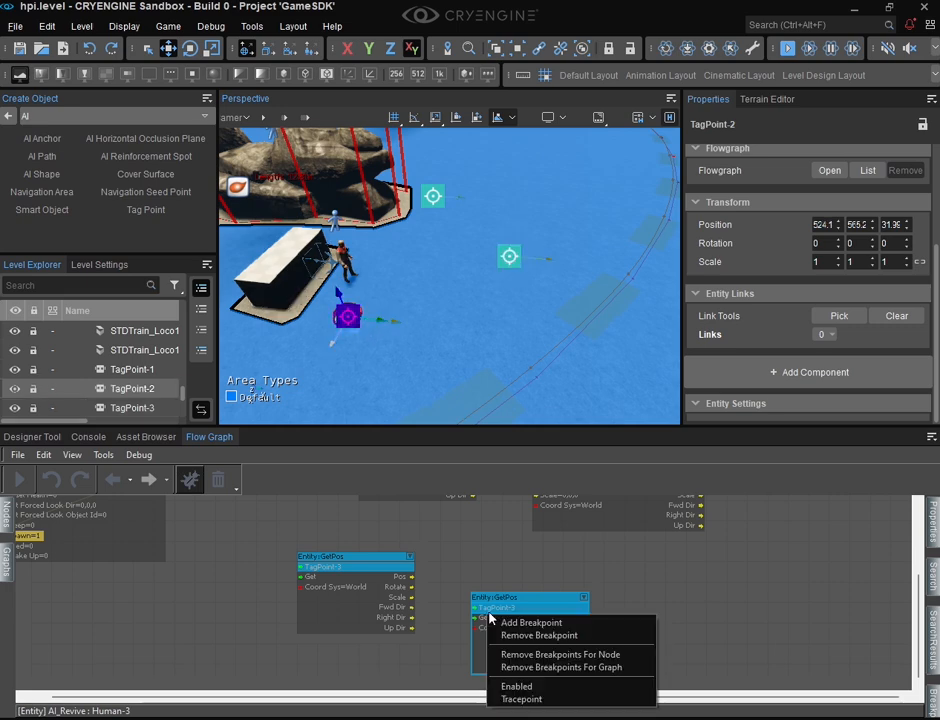
right_click(489, 609)
click(500, 480)
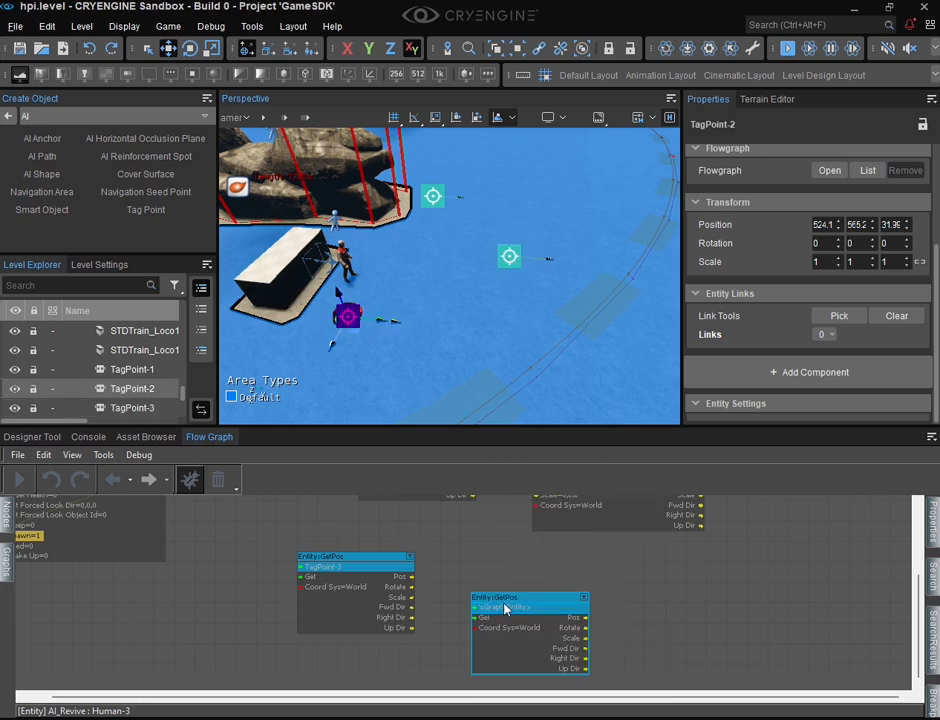
right_click(505, 609)
click(556, 466)
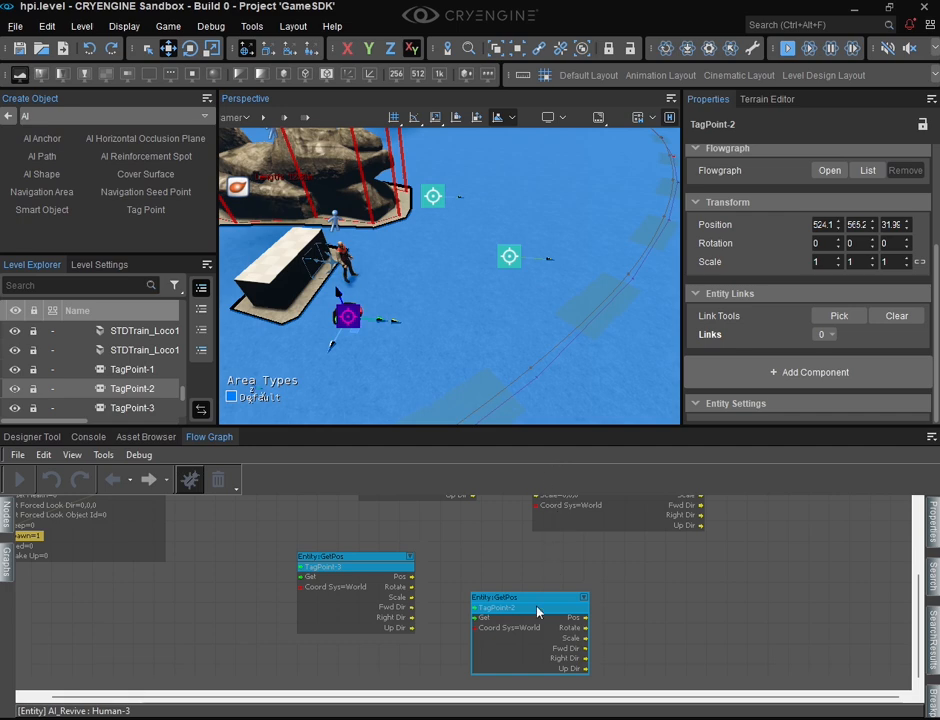
Stack the TagPoint-3 and TagPoint-2 Entity:GetPos nodes in a column under the TagPoint-1 node.
right_drag(428, 582, 413, 611)
drag(333, 585, 411, 550)
drag(491, 629, 380, 650)
scroll(515, 648, down, 2)
right_drag(520, 660, 532, 649)
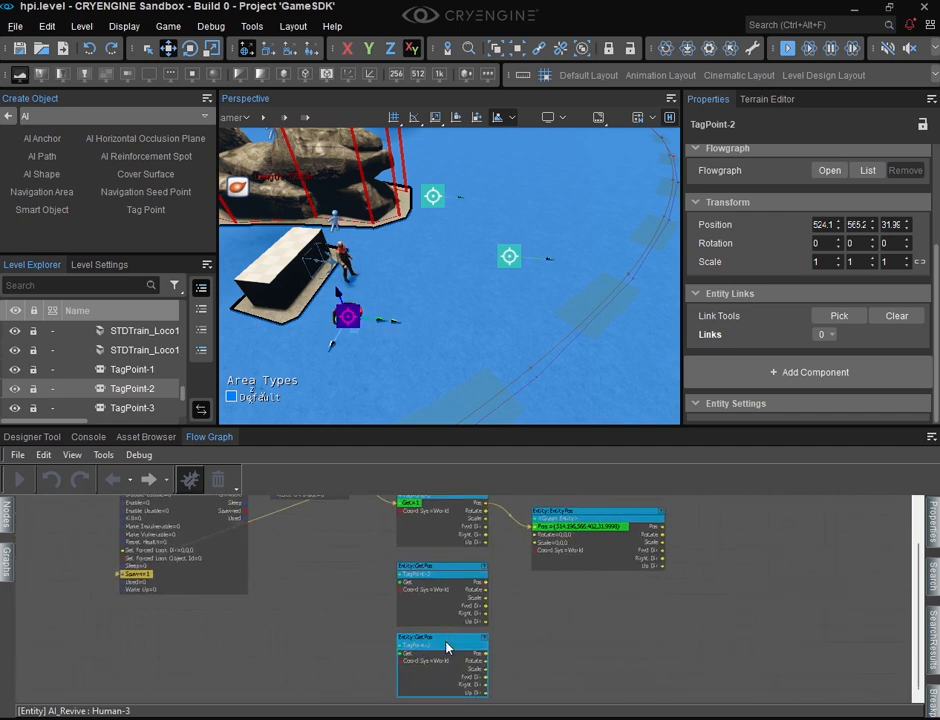
scroll(447, 642, down, 2)
right_drag(462, 651, 405, 620)
scroll(483, 541, up, 1)
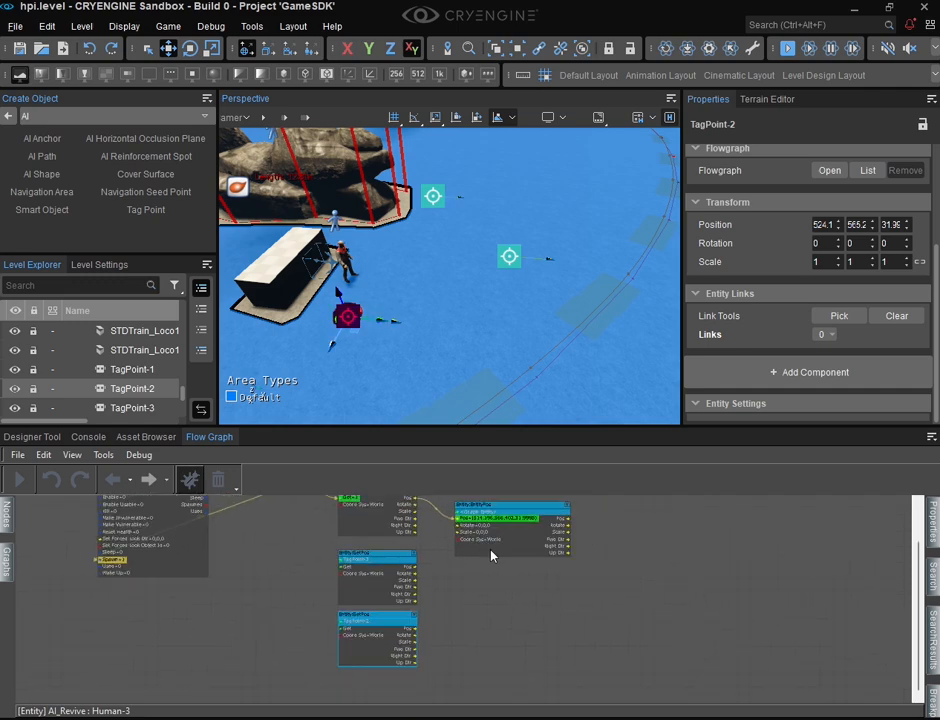
Make two unlinked copies of the Entity:EntityPos node and place them beside the new Entity:GetPos nodes.
click(491, 556)
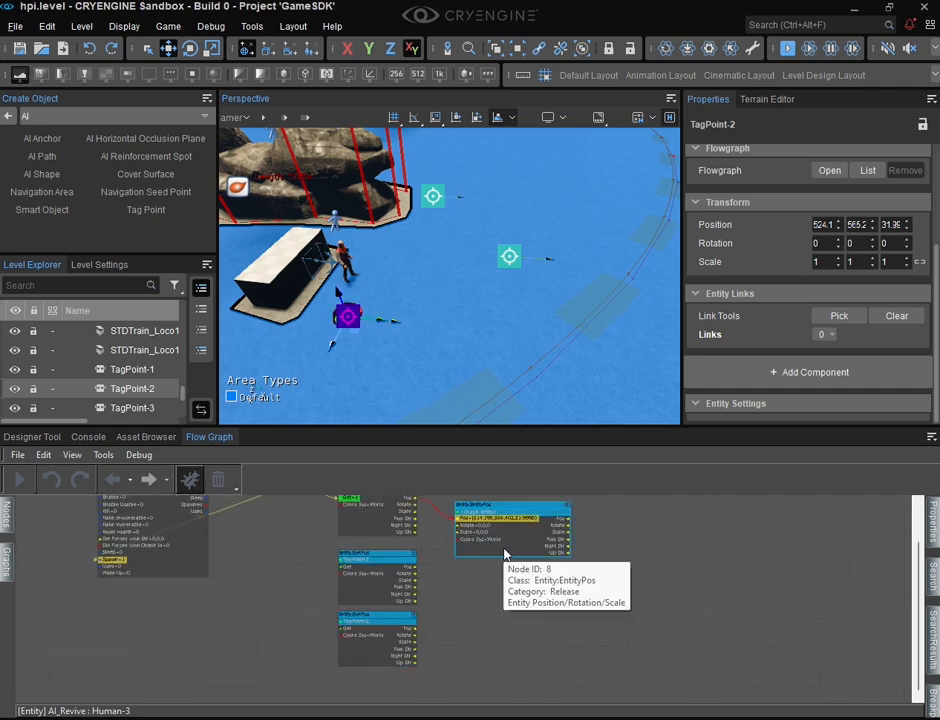
key(ctrl+c)
key(ctrl+v)
drag(549, 554, 576, 622)
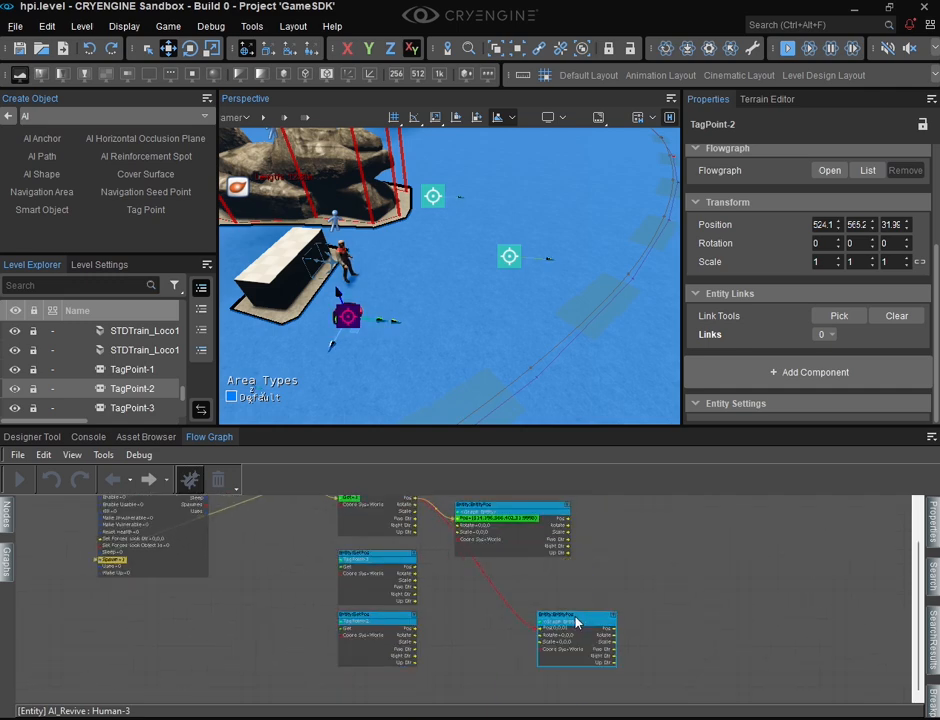
right_click(468, 596)
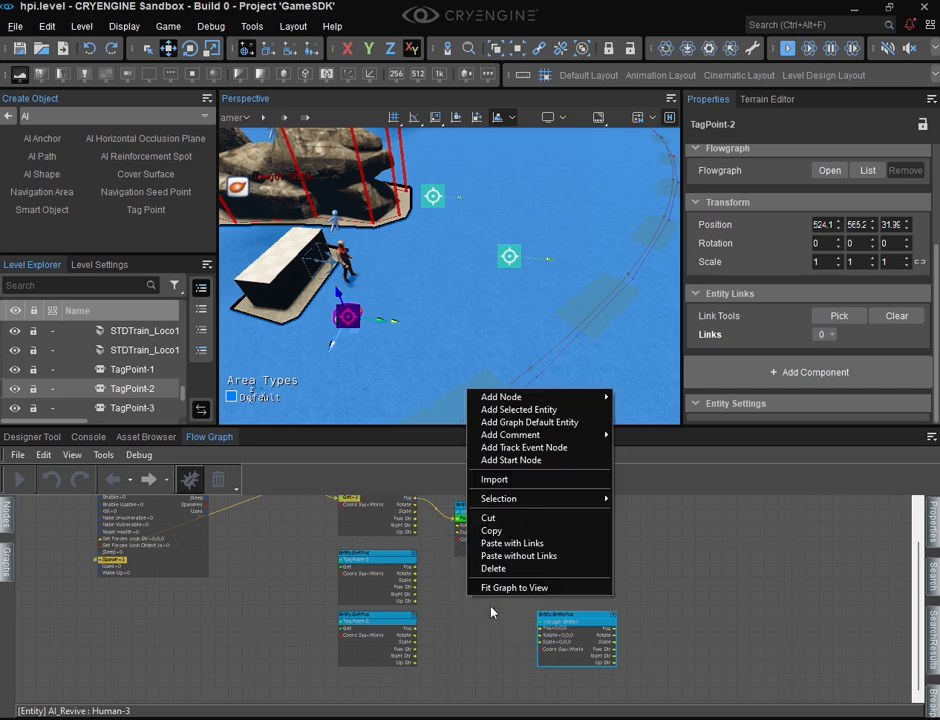
click(519, 555)
drag(496, 604, 489, 573)
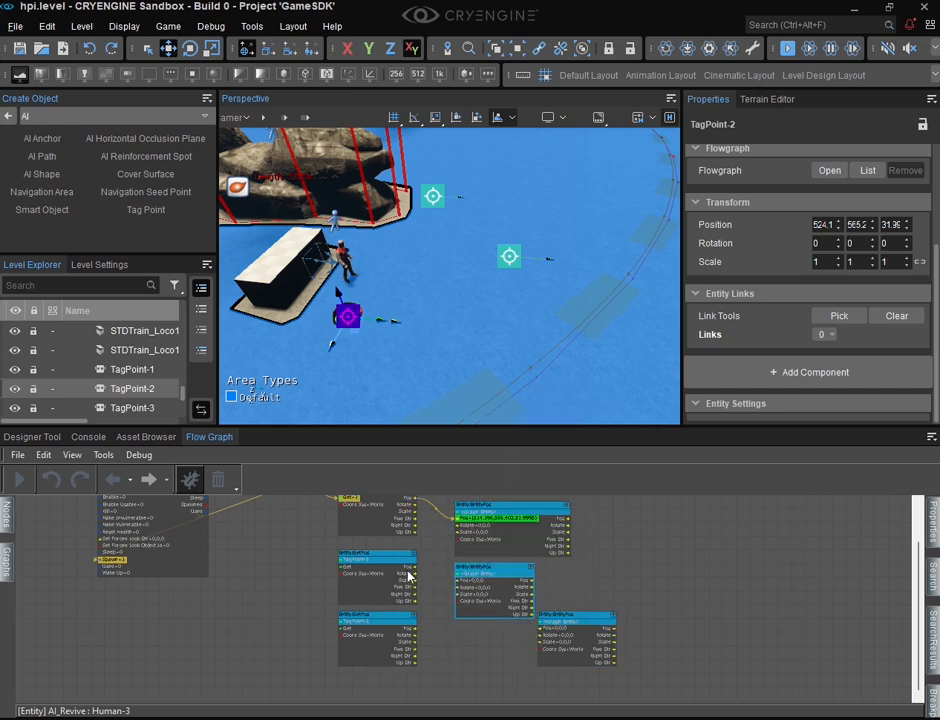
Align the Entity:EntityPos copies and link the Pos outputs of the TagPoint-3 and TagPoint-2 Entity:GetPos nodes to their Pos inputs.
drag(410, 572, 463, 585)
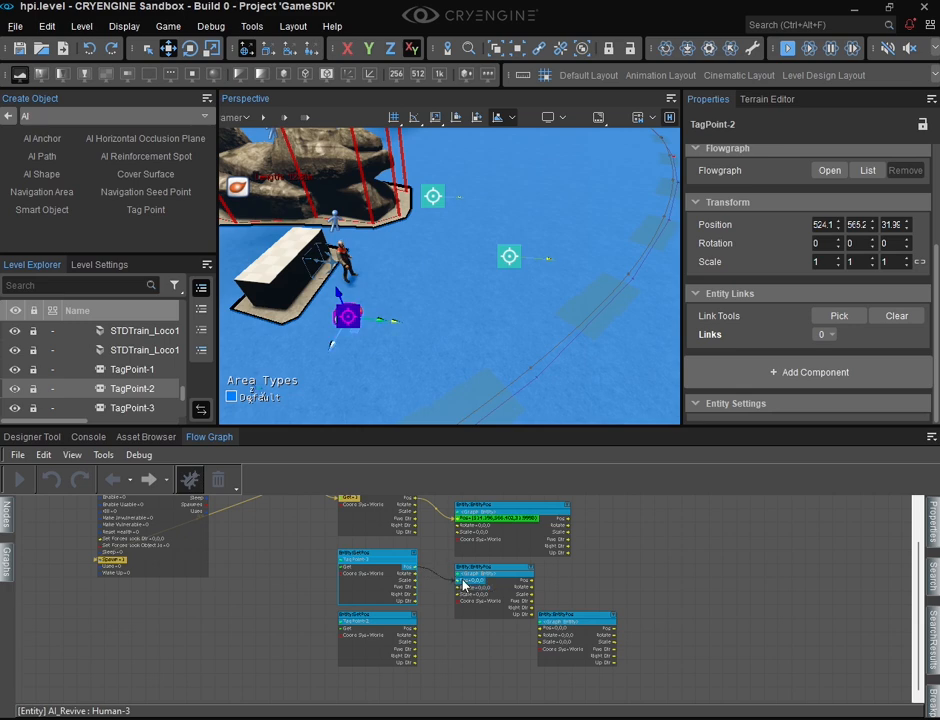
drag(586, 618, 505, 631)
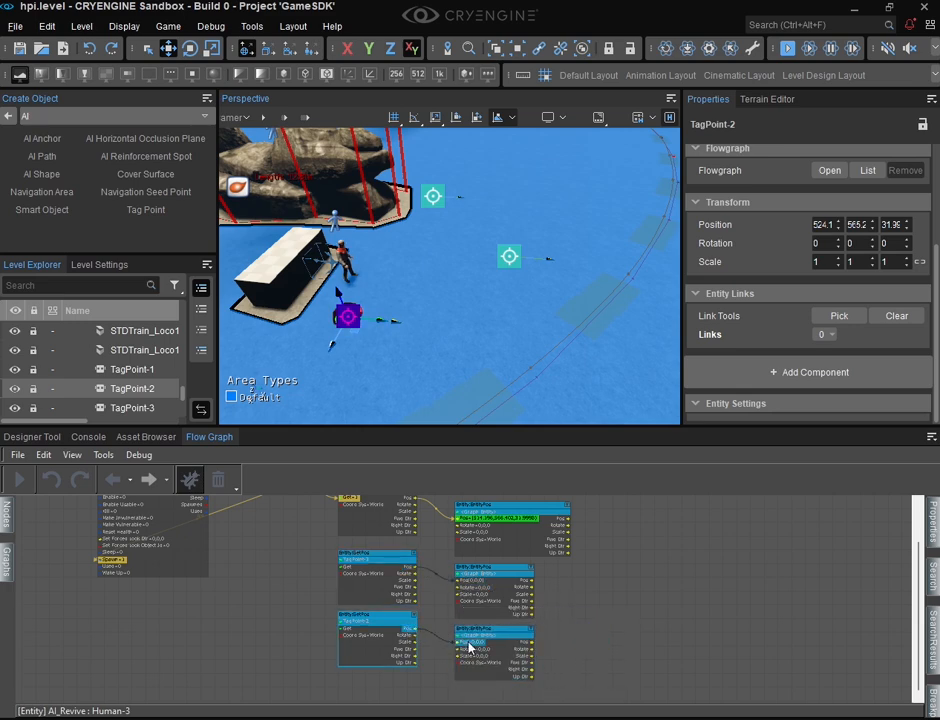
scroll(365, 620, up, 3)
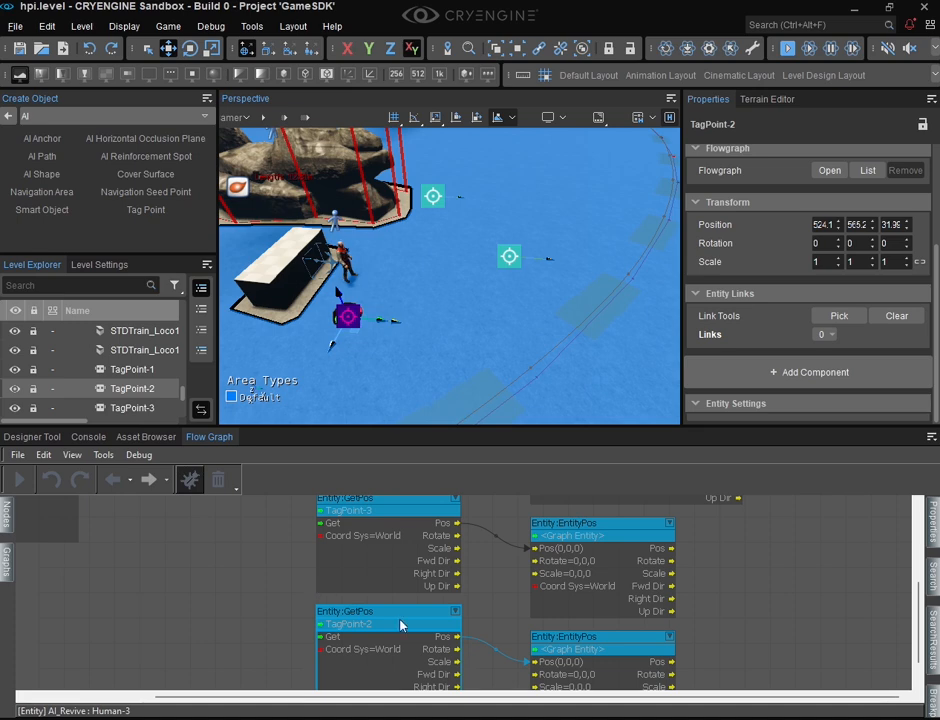
Add a Math:Random node in the empty space between the entity:Human node and the Entity:GetPos nodes.
scroll(470, 571, down, 5)
middle_drag(403, 595, 381, 610)
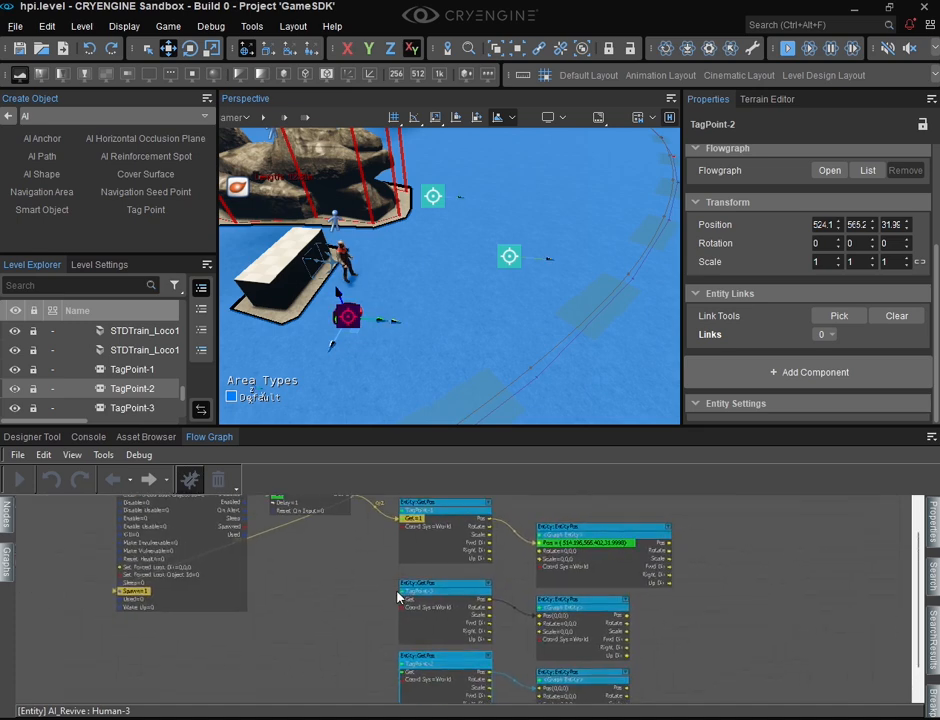
scroll(401, 598, down, 1)
middle_drag(333, 644, 431, 624)
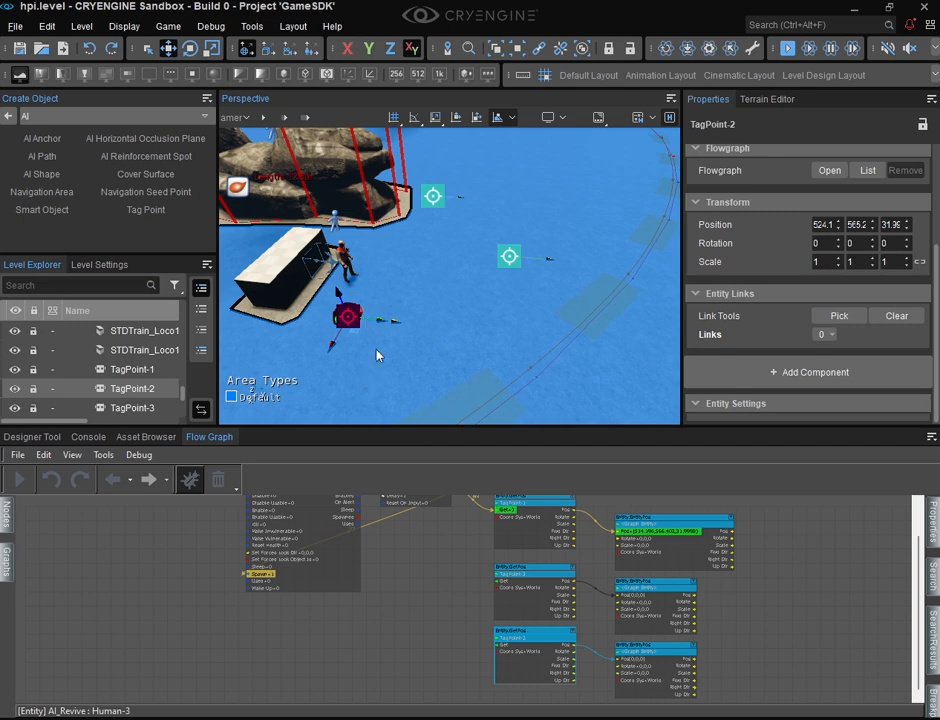
right_click(395, 552)
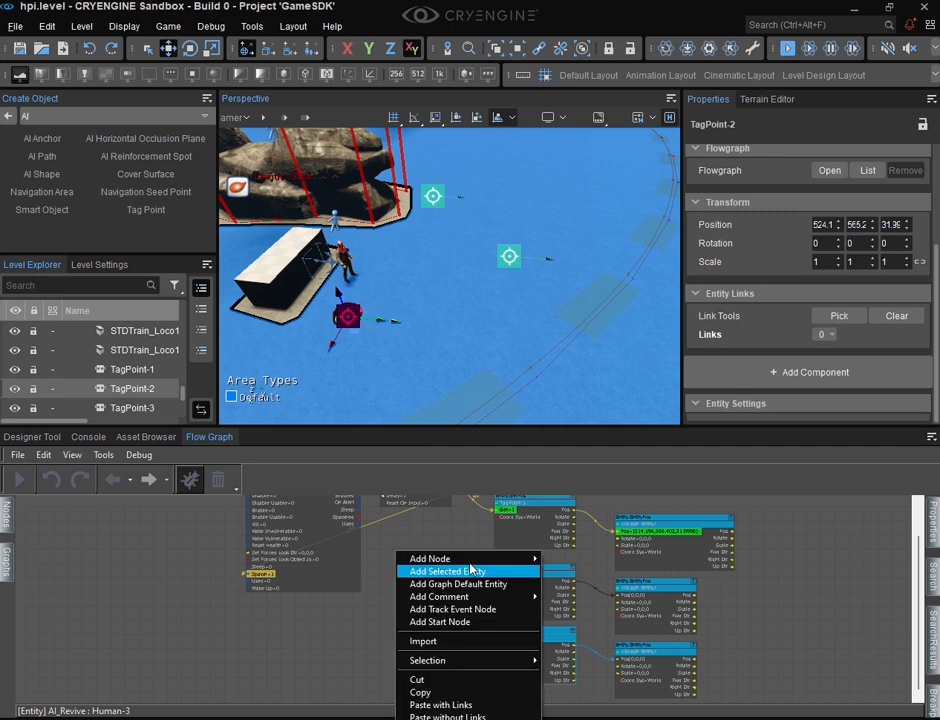
mouse_move(485, 562)
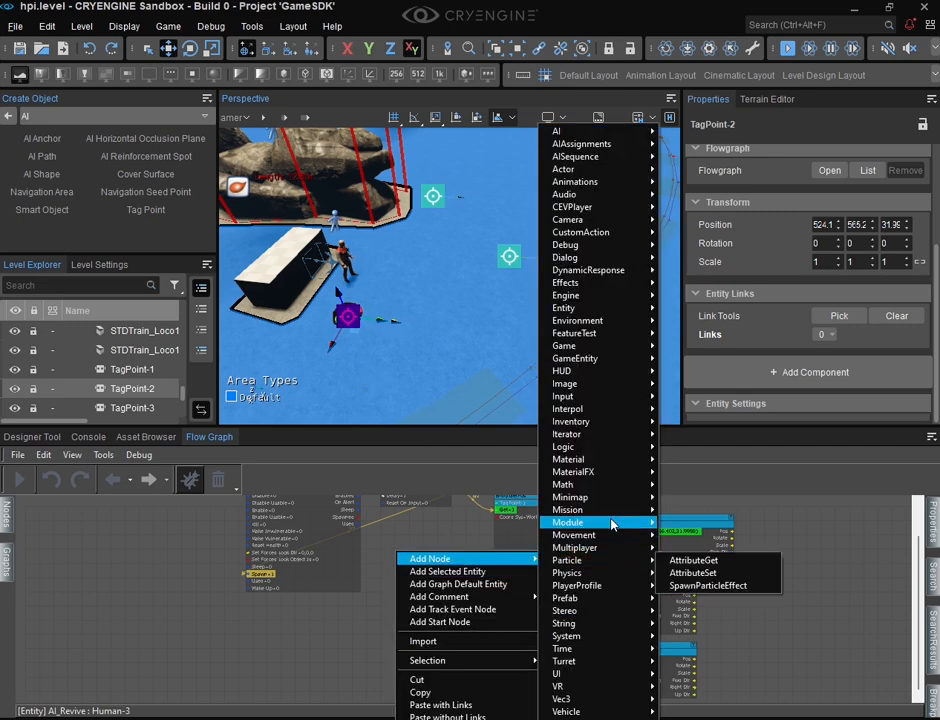
mouse_move(613, 524)
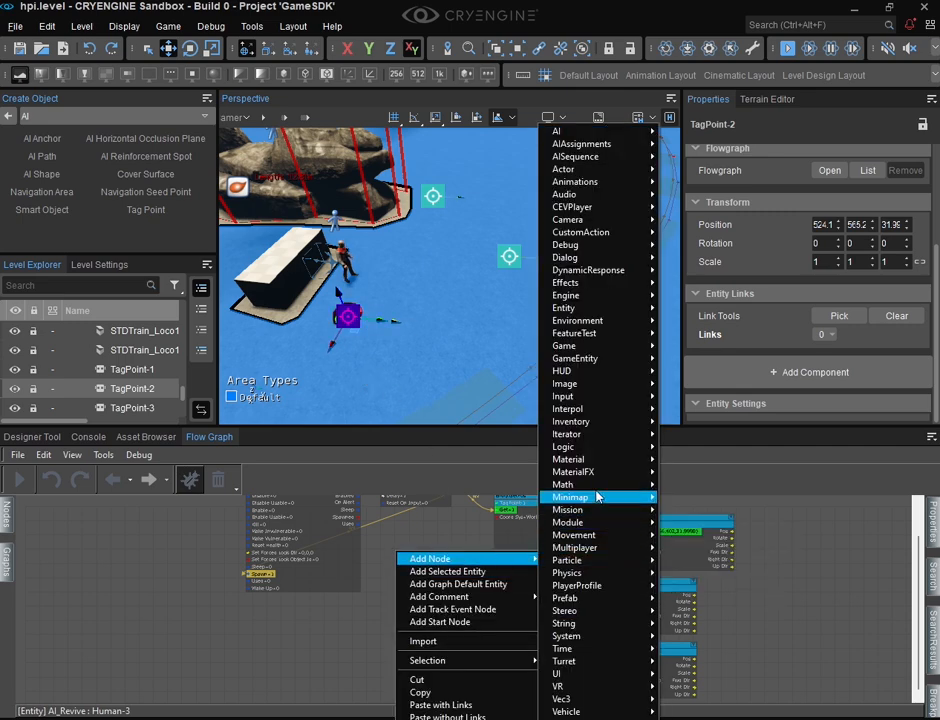
mouse_move(604, 486)
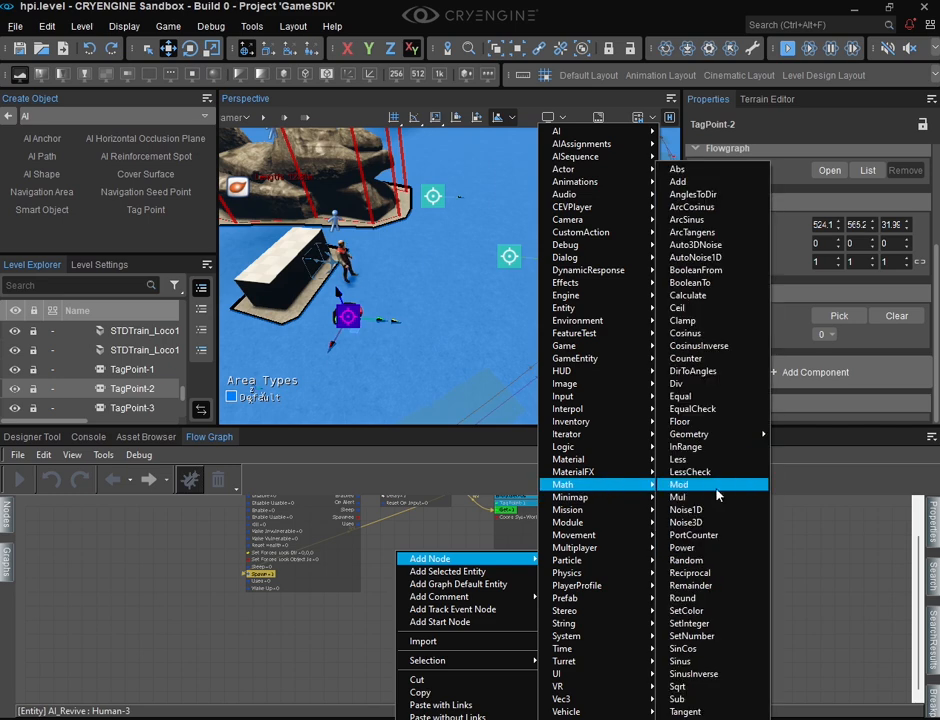
click(708, 562)
Set the Math:Random node's Min to 1 and Max to 3.
scroll(421, 582, up, 5)
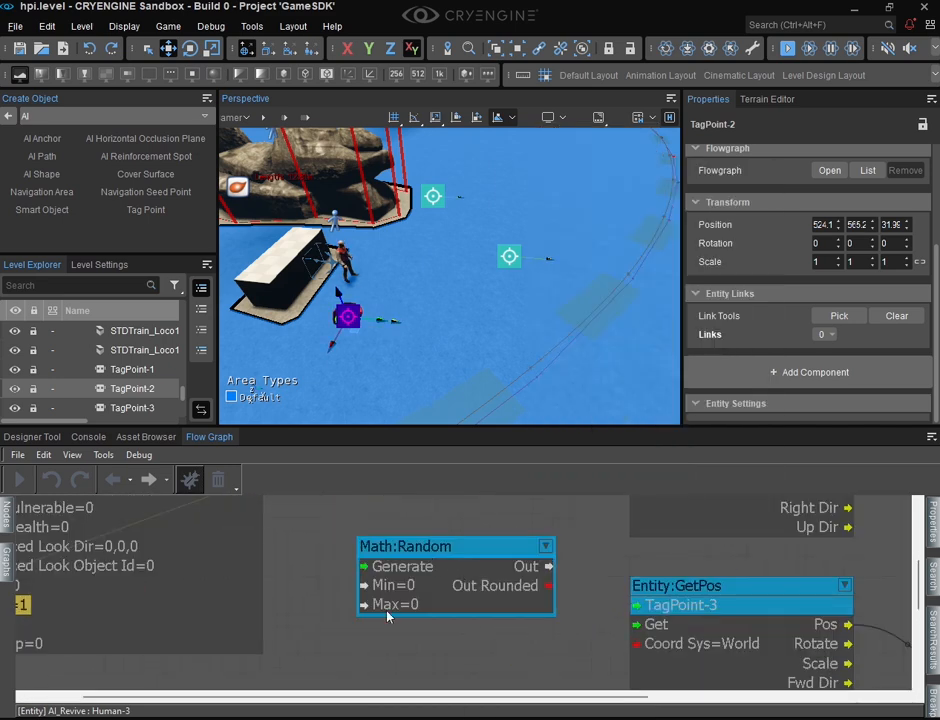
double_click(402, 588)
text(1)
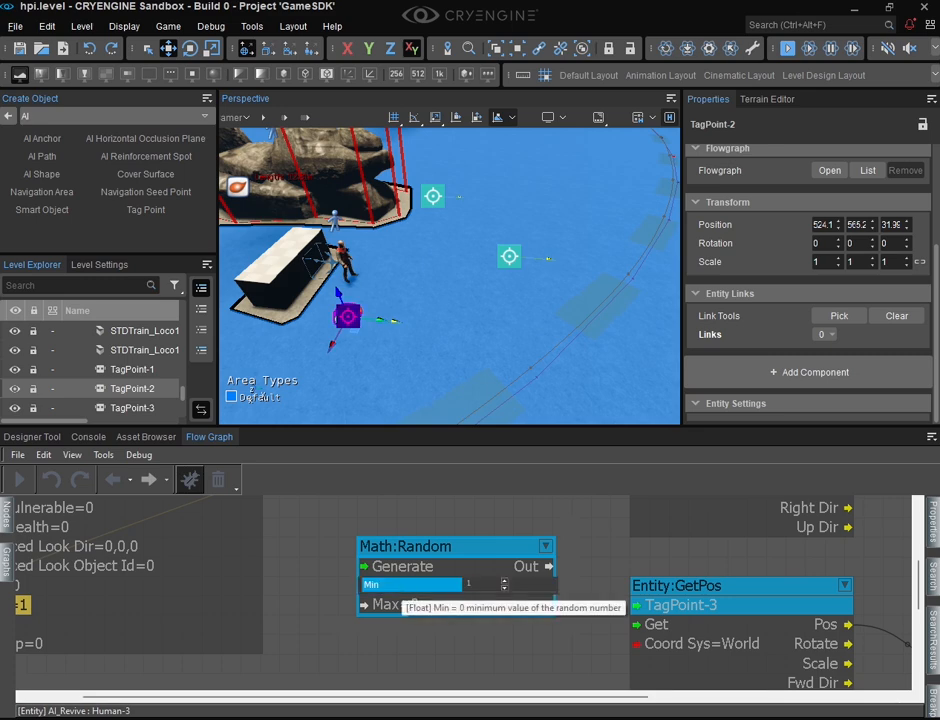
click(400, 606)
double_click(400, 607)
text(3)
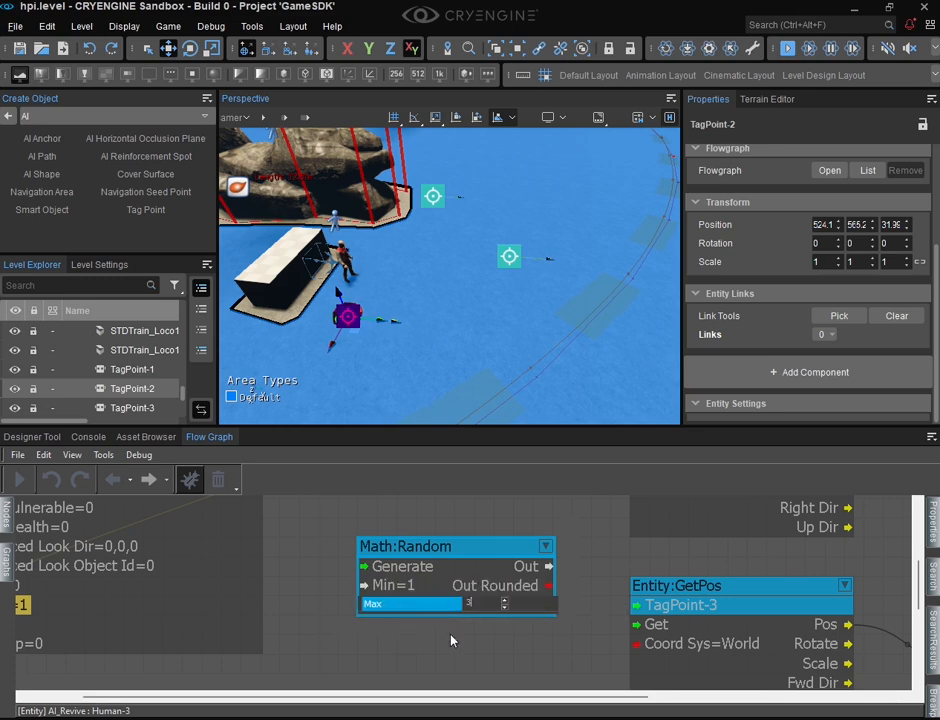
key(Return)
Move the Time:Delay Out link from the Get input of the TagPoint-1 node to Math:Random's Generate input, and reposition Math:Random.
scroll(527, 624, down, 5)
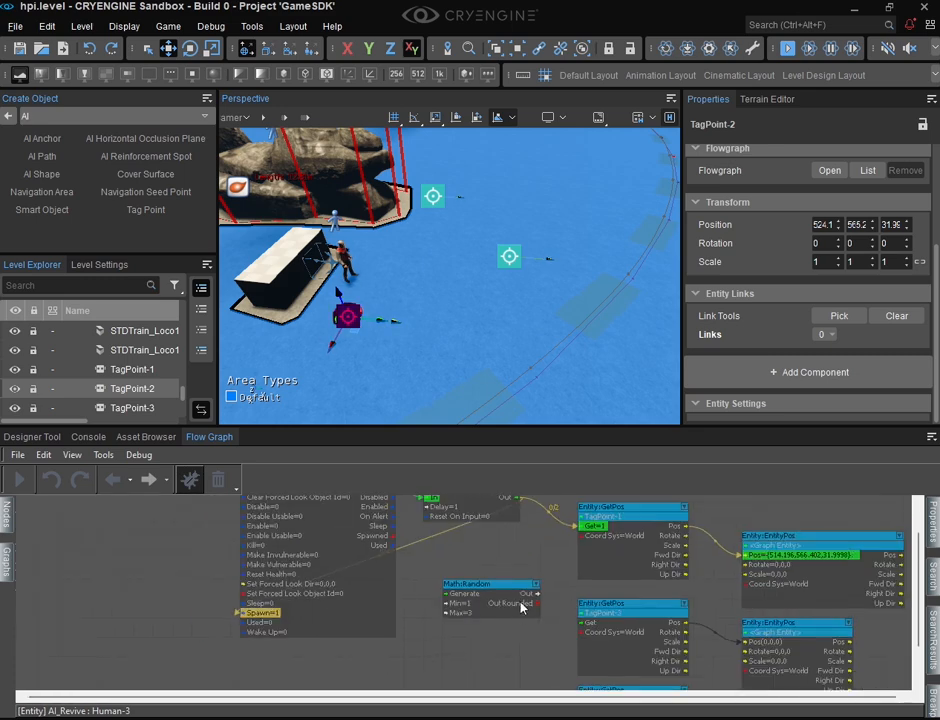
drag(446, 513, 399, 594)
scroll(416, 590, down, 2)
middle_drag(404, 564, 504, 632)
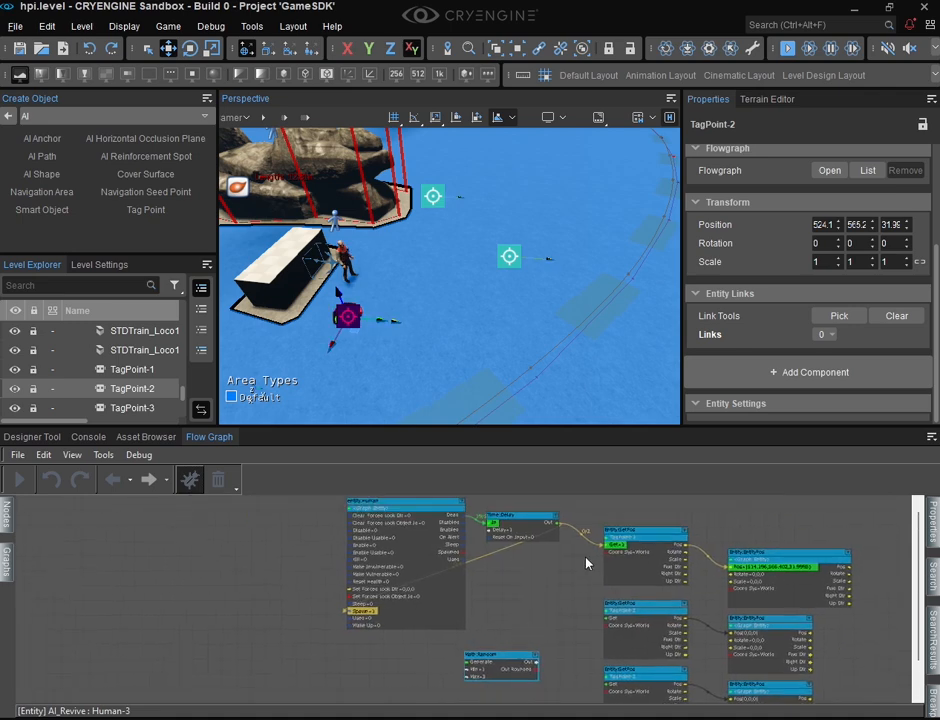
drag(618, 550, 537, 594)
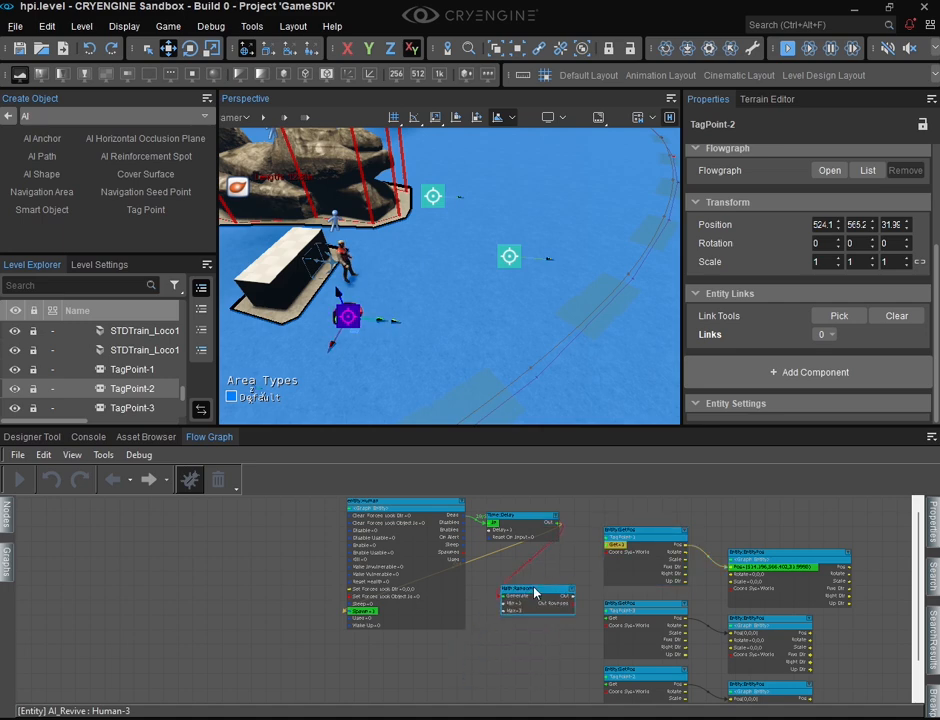
Disconnect Time:Delay from Math:Random, link entity:Human's Spawned output to the Generate input instead, and shift Math:Random closer to entity:Human.
scroll(532, 558, up, 3)
scroll(532, 557, down, 1)
right_drag(532, 557, 470, 594)
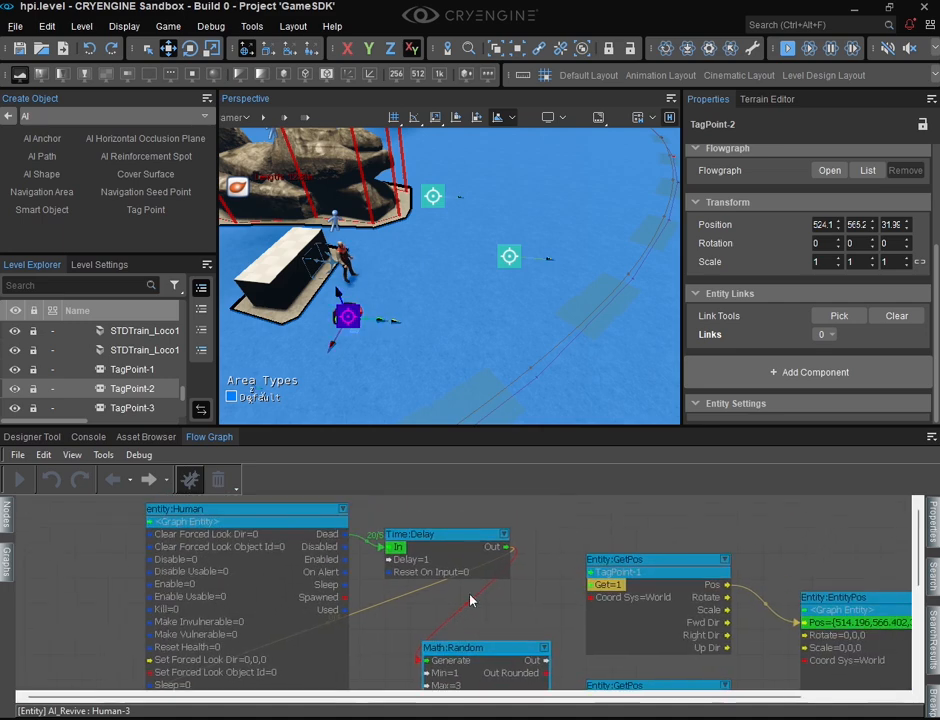
drag(440, 662, 411, 632)
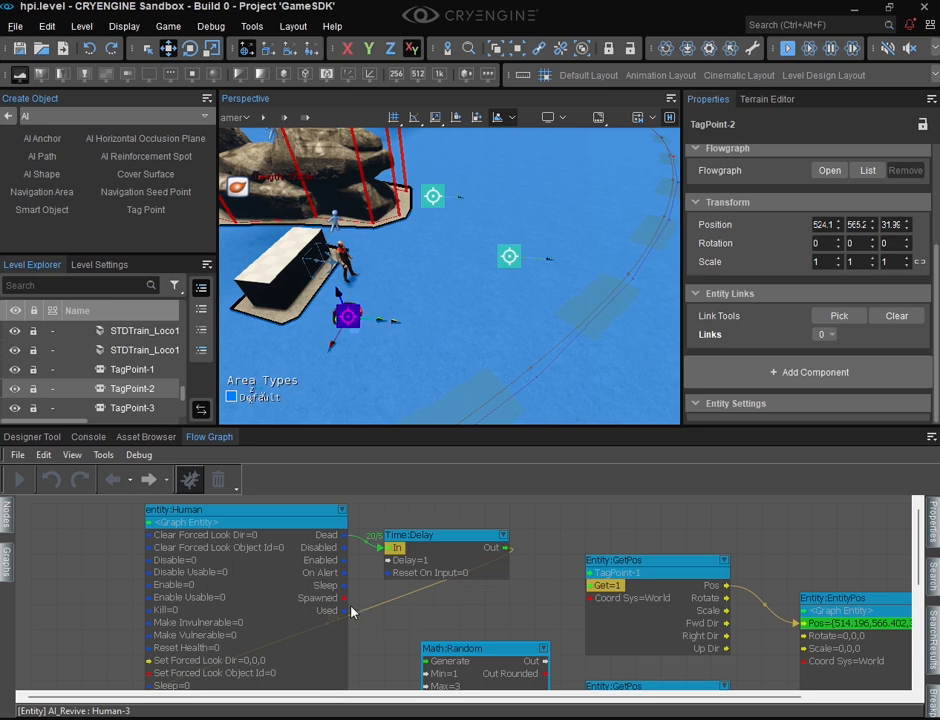
drag(337, 603, 432, 661)
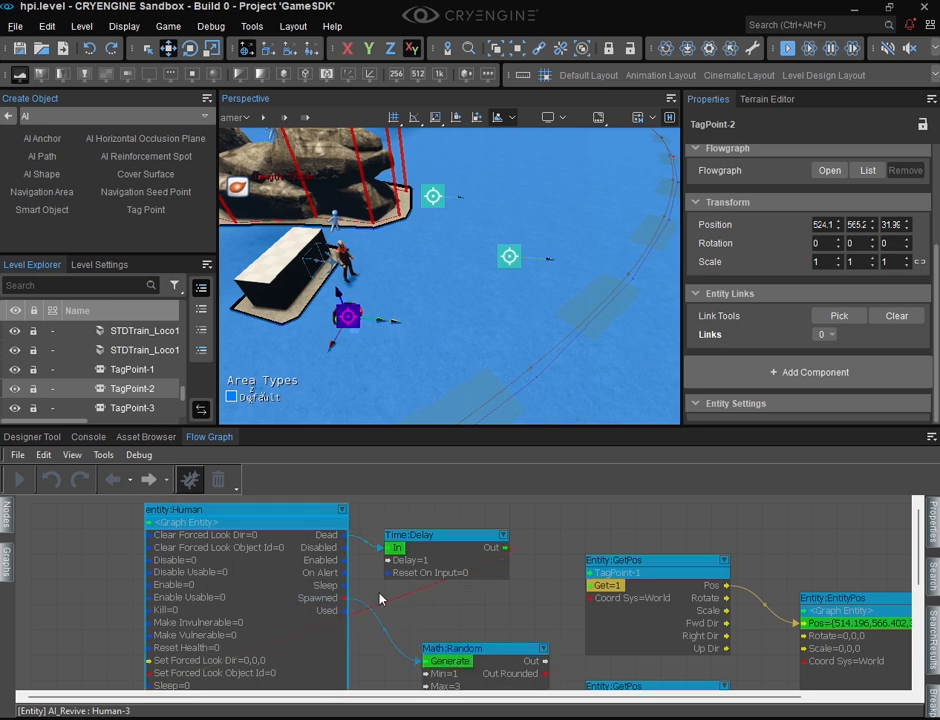
right_drag(501, 684, 360, 578)
scroll(360, 577, down, 1)
scroll(376, 620, down, 1)
right_drag(376, 620, 429, 627)
drag(427, 573, 405, 571)
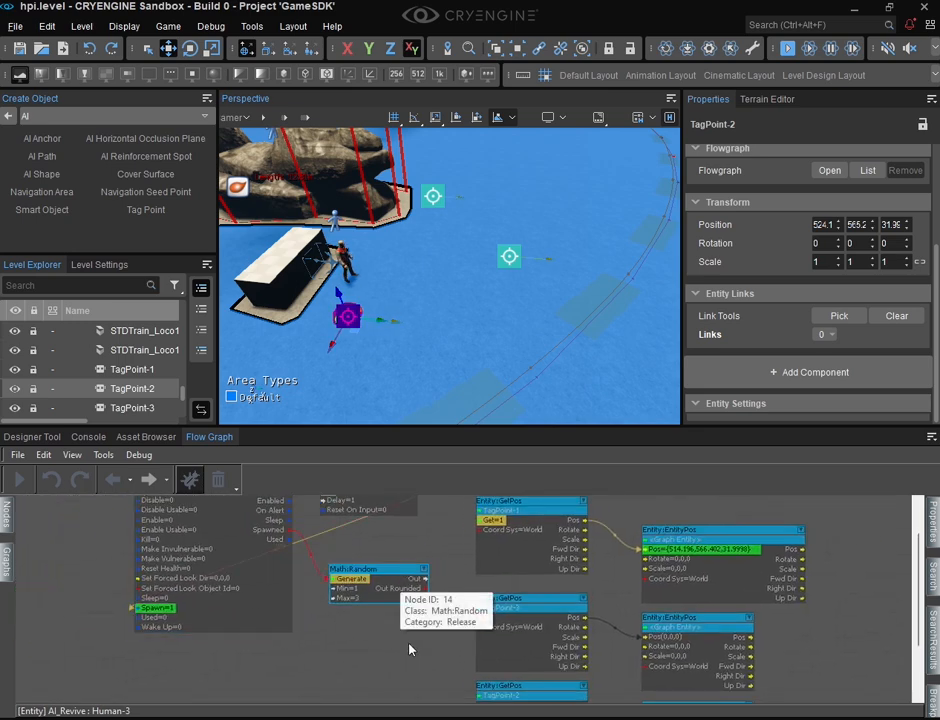
Add a Math:Equal node in the empty space below the Math:Random node, positioned between entity:Human and the Entity:GetPos nodes.
right_drag(411, 648, 460, 587)
right_click(369, 569)
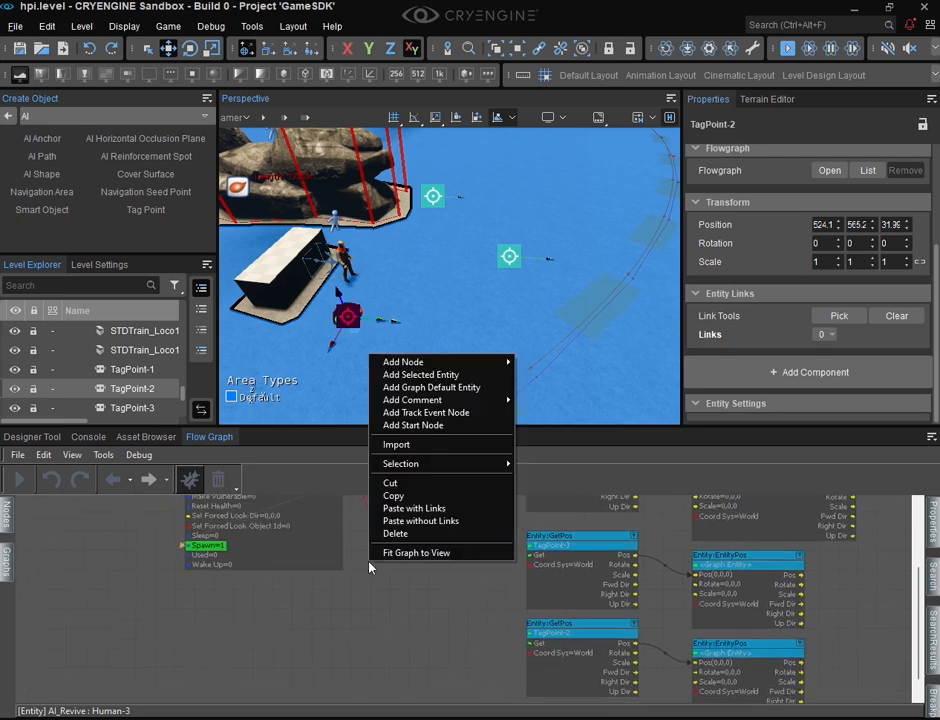
mouse_move(487, 369)
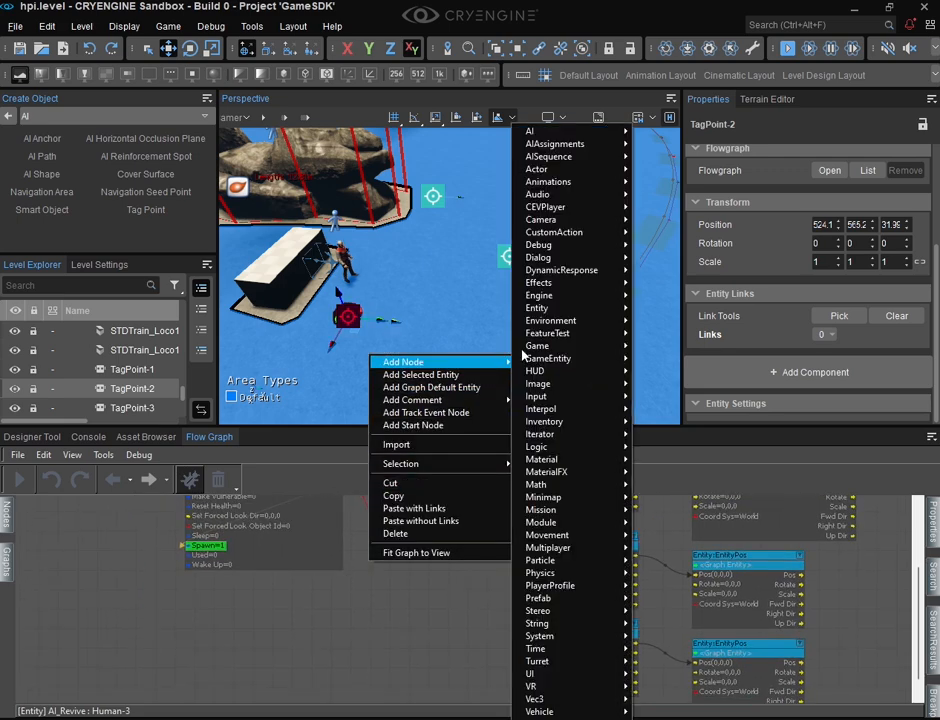
mouse_move(536, 484)
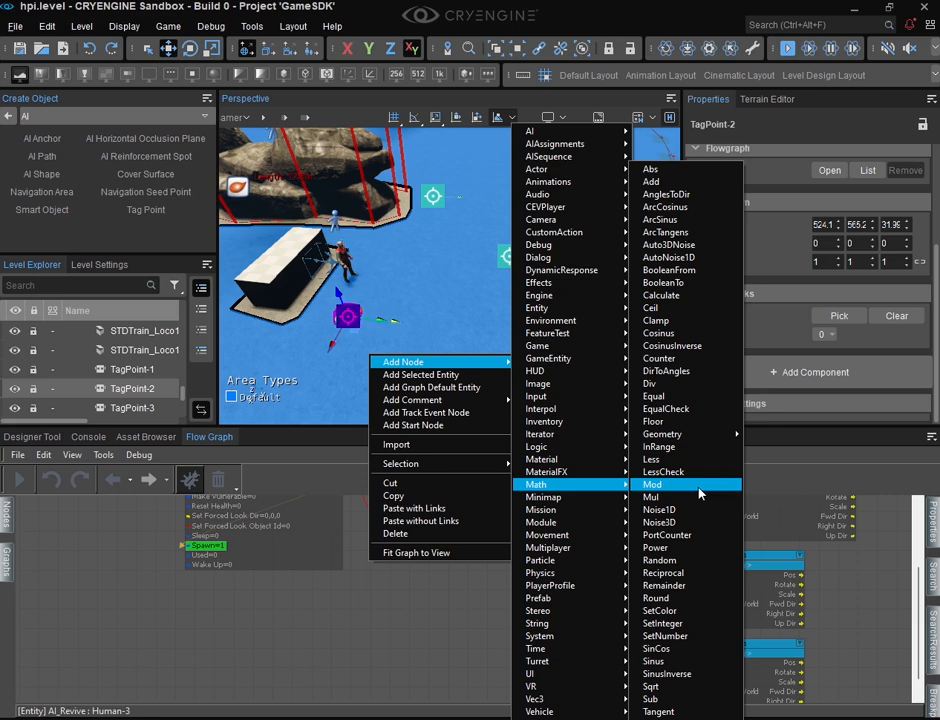
click(645, 396)
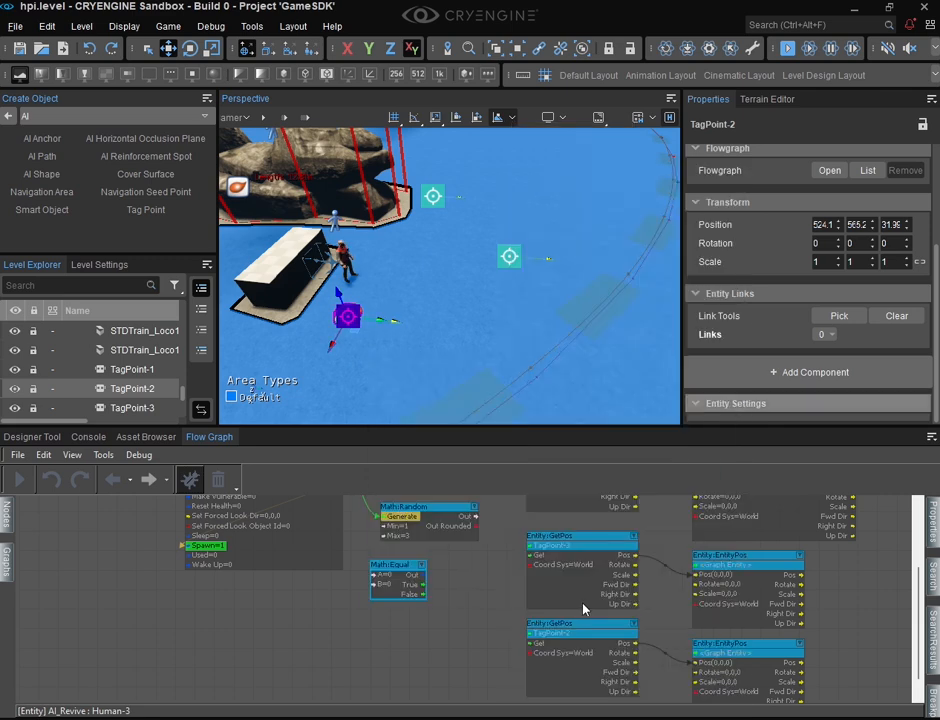
drag(406, 568, 429, 586)
Link Math:Random's Out output to input A of the Math:Equal node and set that node's B to 1.
click(479, 515)
scroll(430, 587, up, 4)
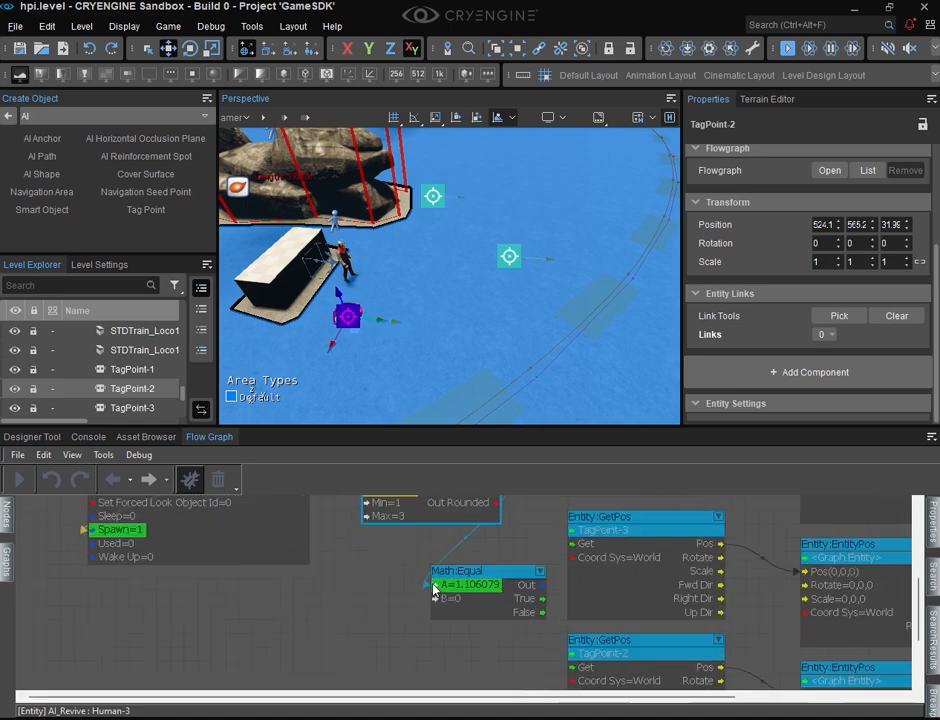
right_drag(463, 575, 453, 612)
double_click(452, 642)
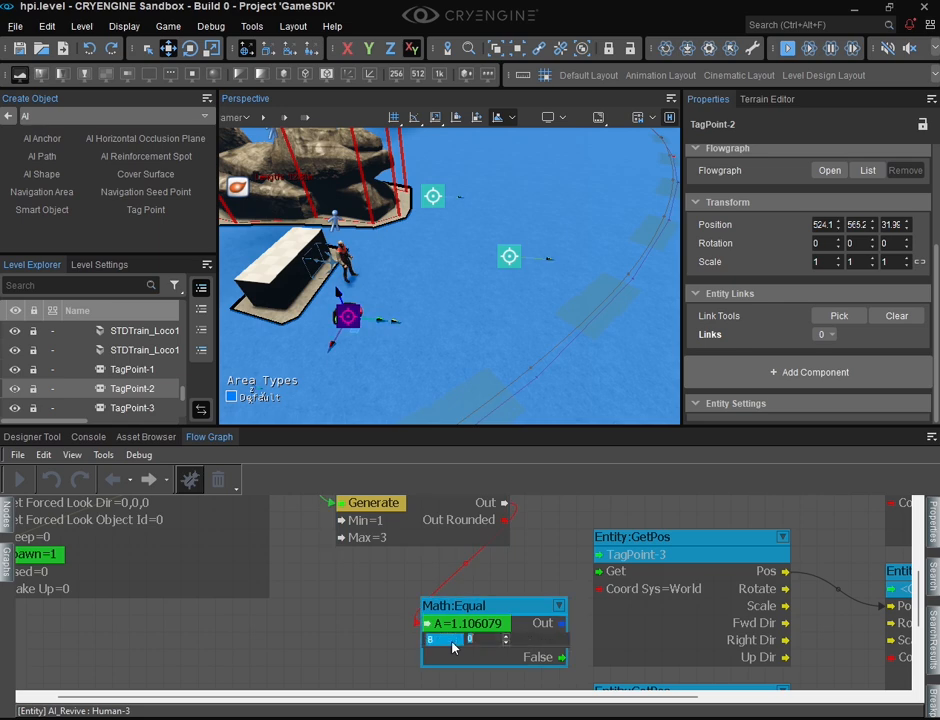
text(1)
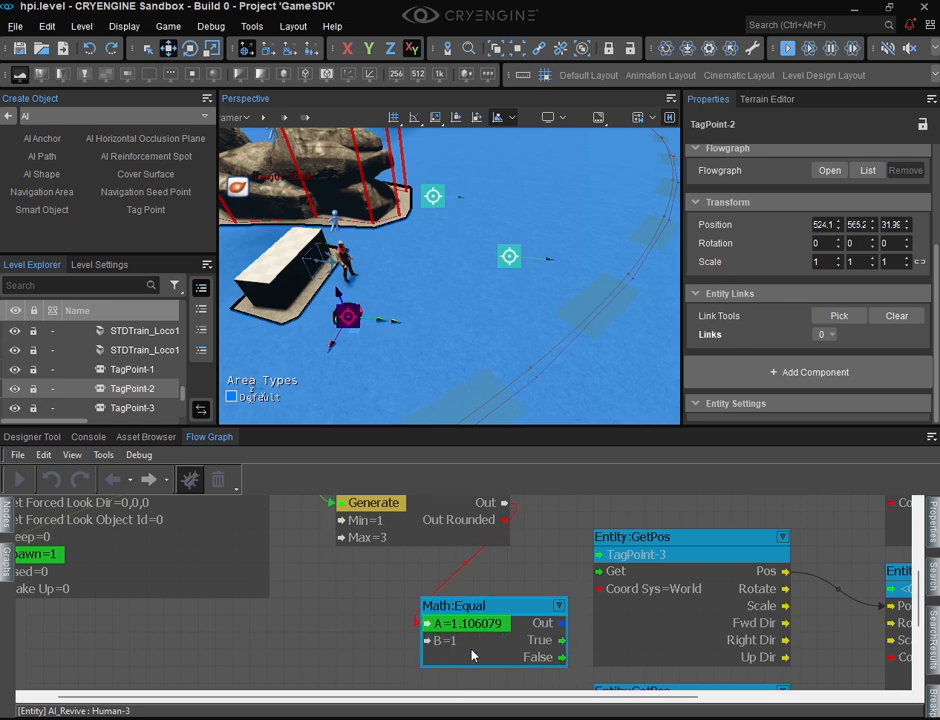
Copy the Math:Equal node and paste it twice with its links, stacking the copies below the original.
scroll(470, 660, down, 4)
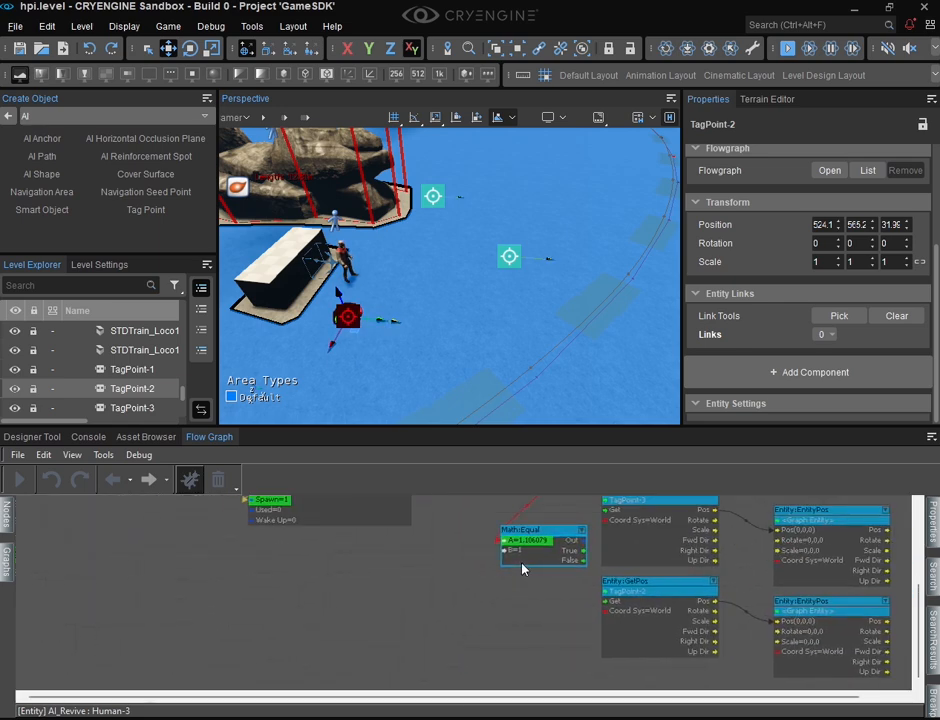
right_click(525, 562)
click(535, 556)
right_click(533, 558)
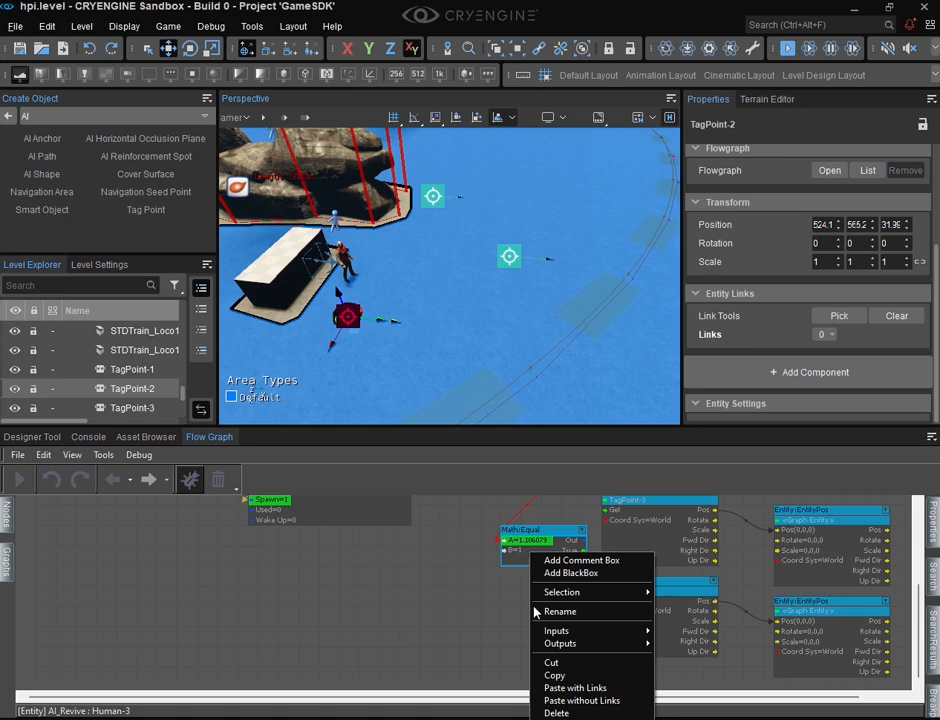
click(552, 675)
right_click(491, 600)
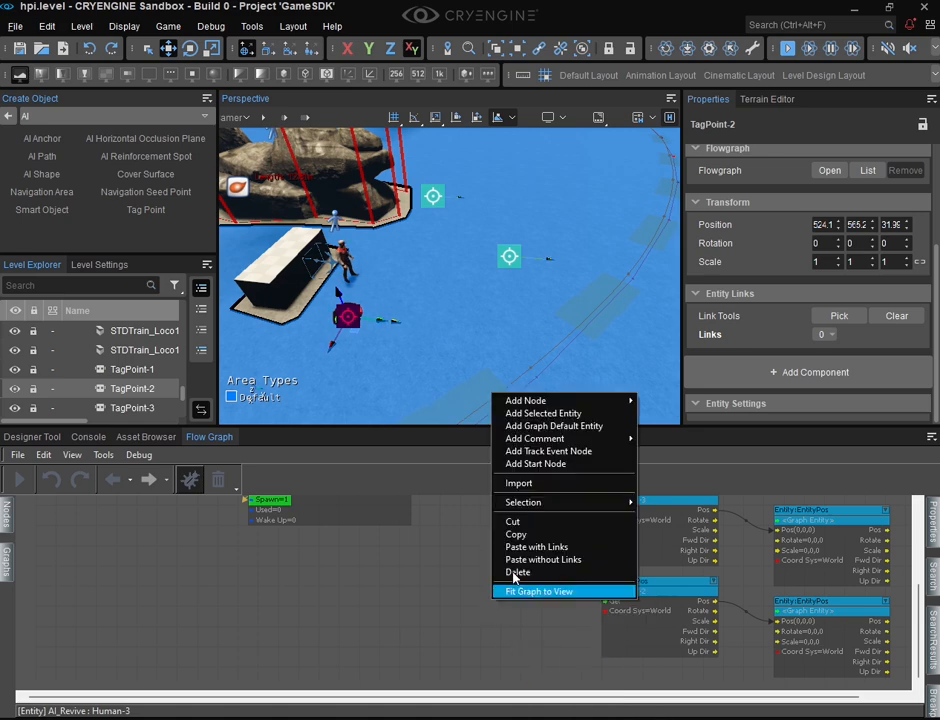
click(538, 547)
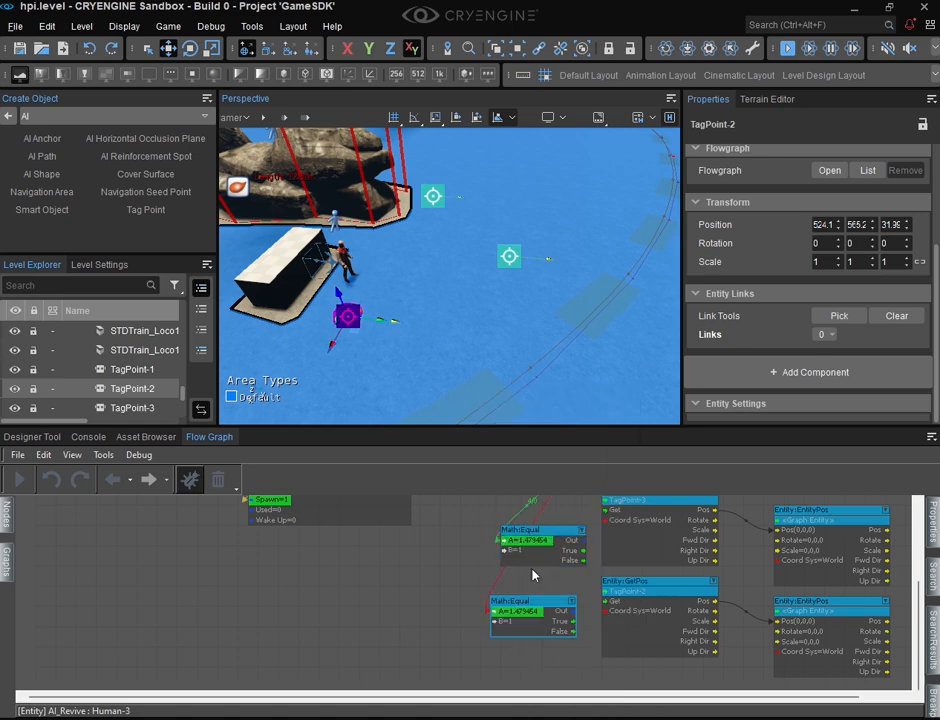
scroll(533, 576, down, 3)
right_click(493, 669)
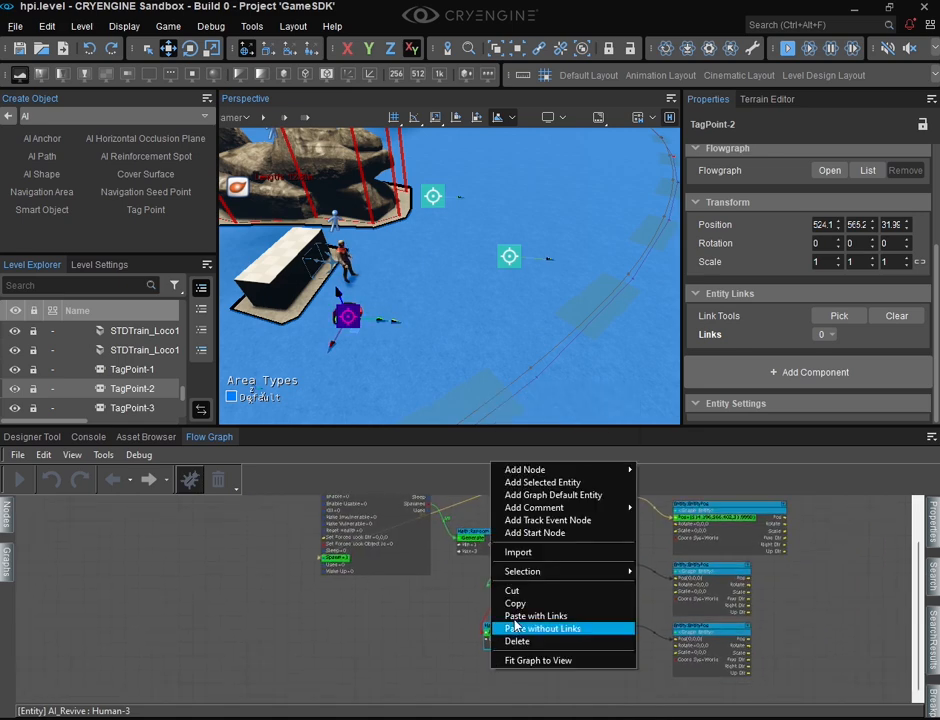
click(530, 616)
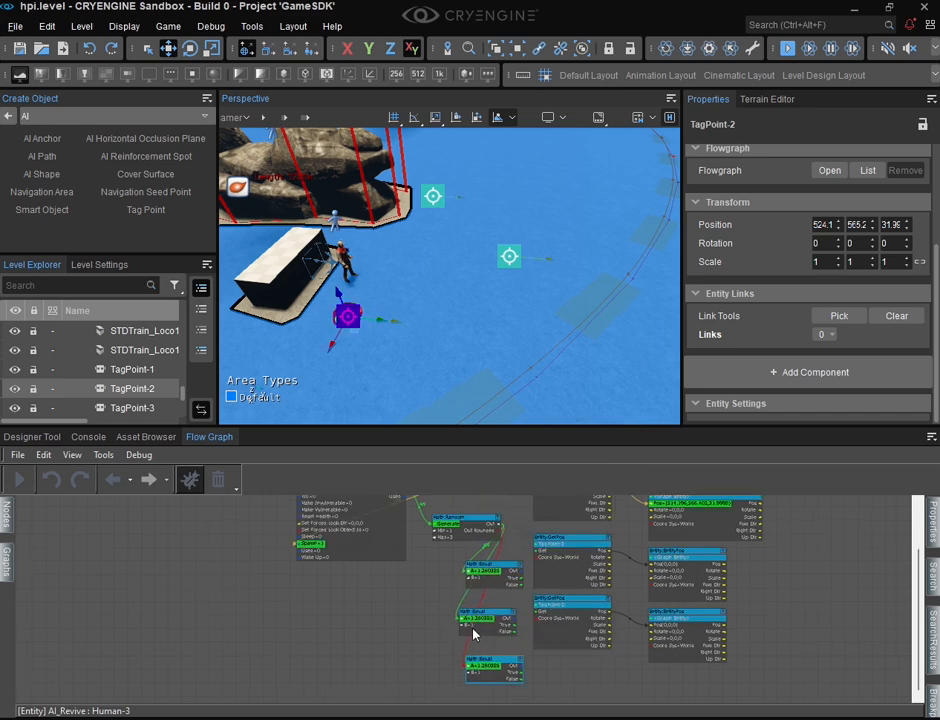
Set B to 2 on the second Math:Equal node and to 3 on the third.
scroll(474, 633, up, 5)
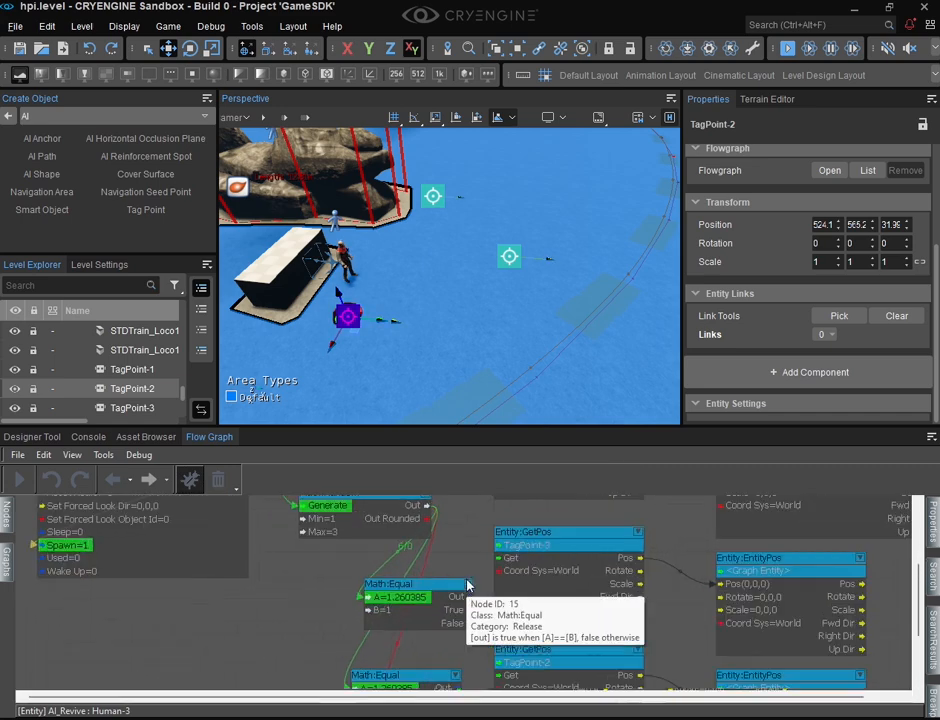
scroll(467, 585, up, 2)
scroll(409, 625, down, 1)
middle_drag(392, 680, 370, 510)
double_click(391, 590)
text(2)
click(323, 624)
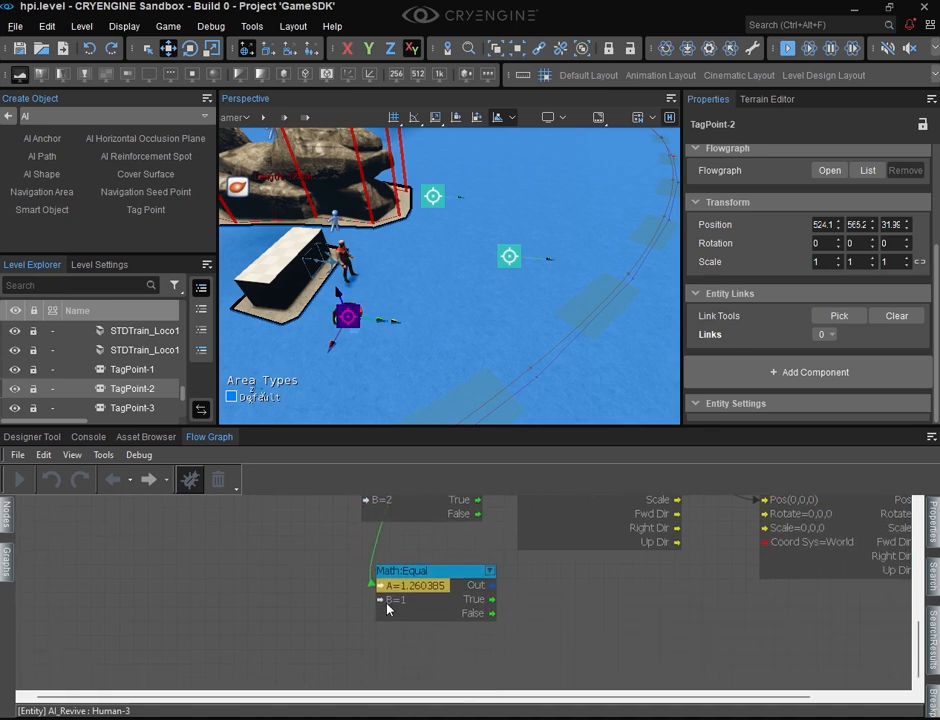
double_click(407, 599)
text(3)
click(336, 613)
Move the Math:Equal node with B=1 up beneath Math:Random, aligned with the Math:Equal node that has B=2.
scroll(338, 586, down, 2)
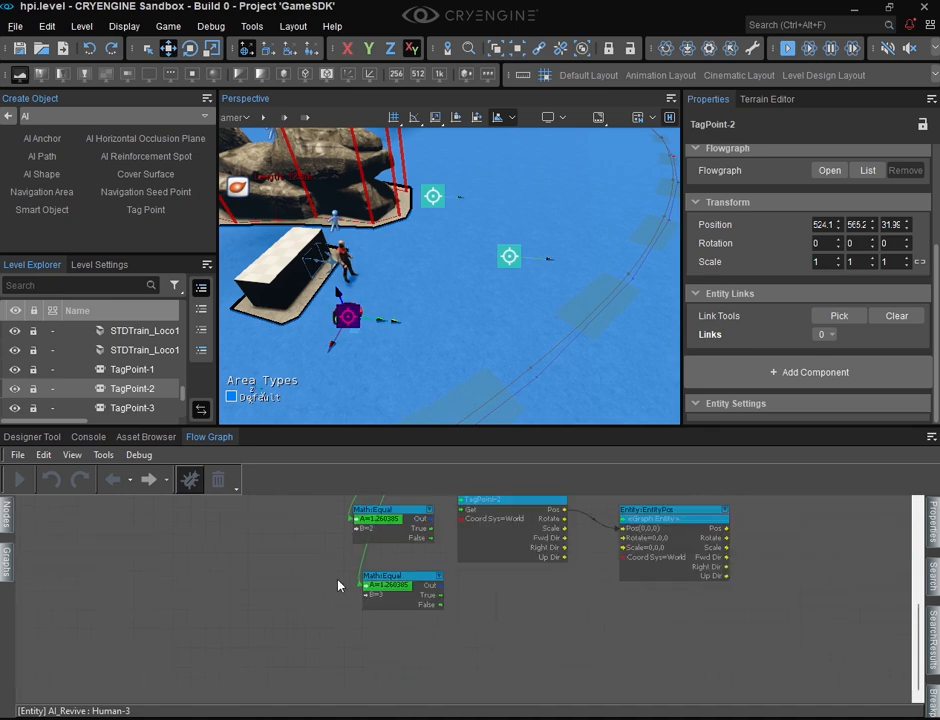
middle_drag(342, 569, 300, 667)
middle_drag(346, 592, 353, 630)
drag(378, 584, 368, 566)
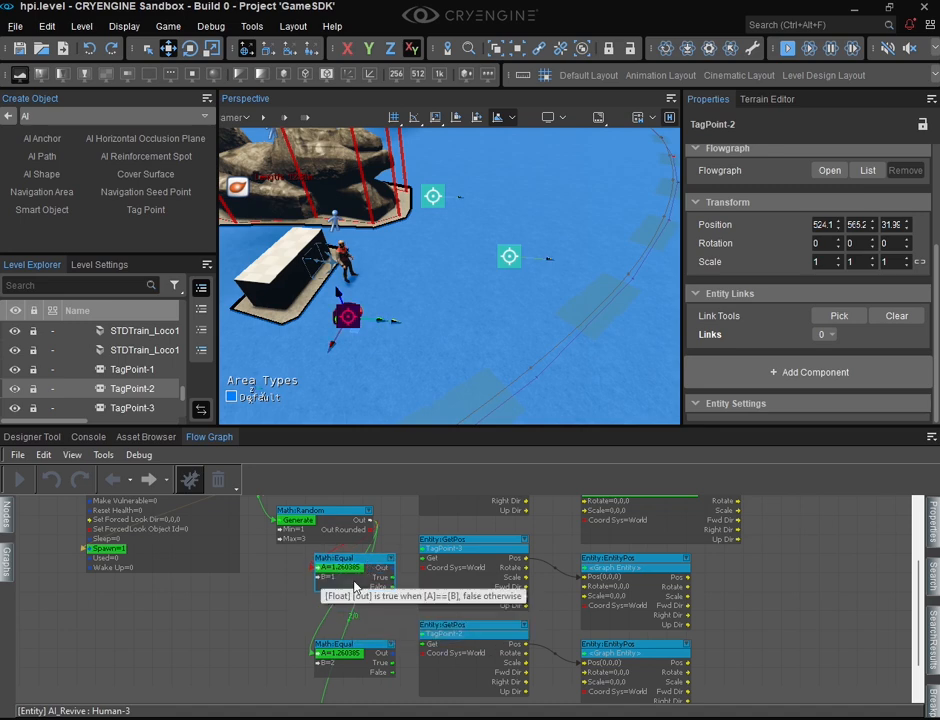
Link the True outputs of the B=1, B=2 and B=3 Math:Equal nodes to Get on the TagPoint-1, TagPoint-3 and TagPoint-2 nodes respectively.
middle_drag(385, 584, 369, 667)
scroll(380, 606, down, 2)
middle_drag(380, 606, 356, 703)
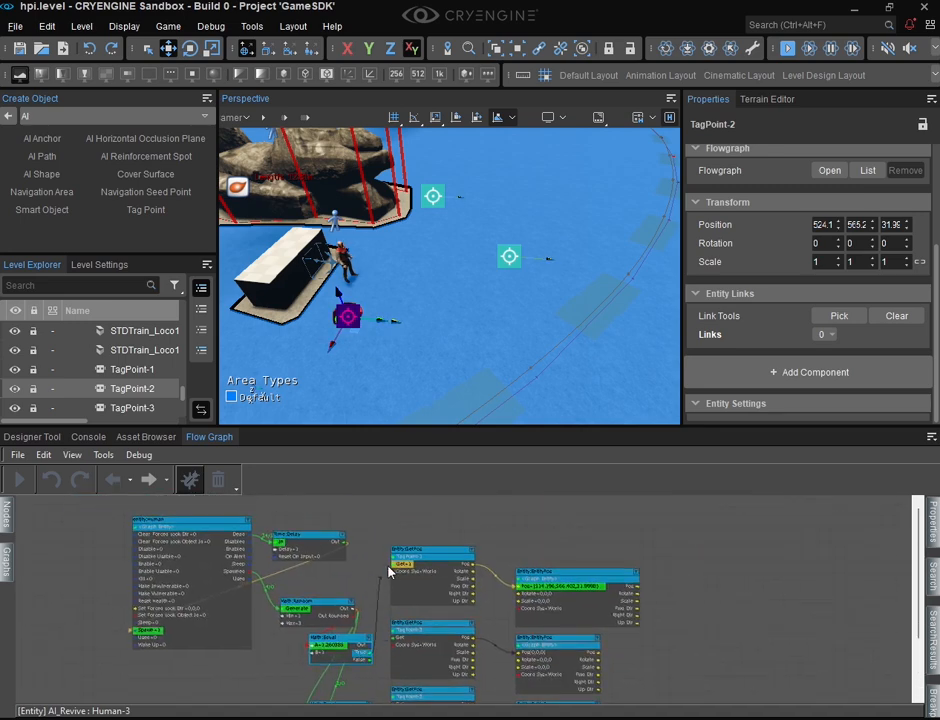
middle_drag(366, 653, 386, 586)
drag(383, 655, 410, 628)
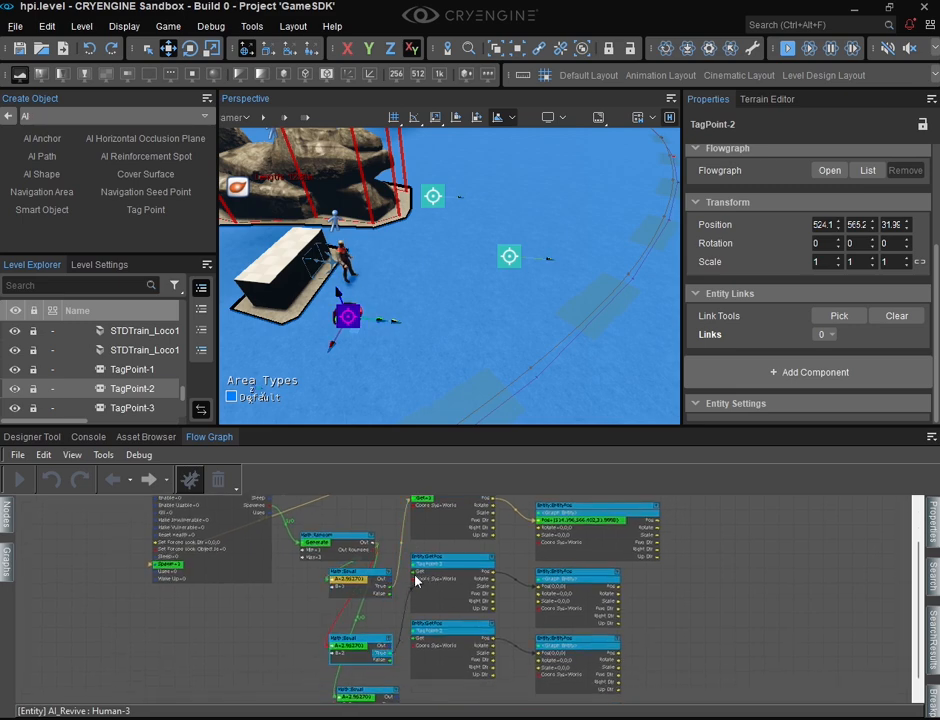
middle_drag(379, 652, 390, 584)
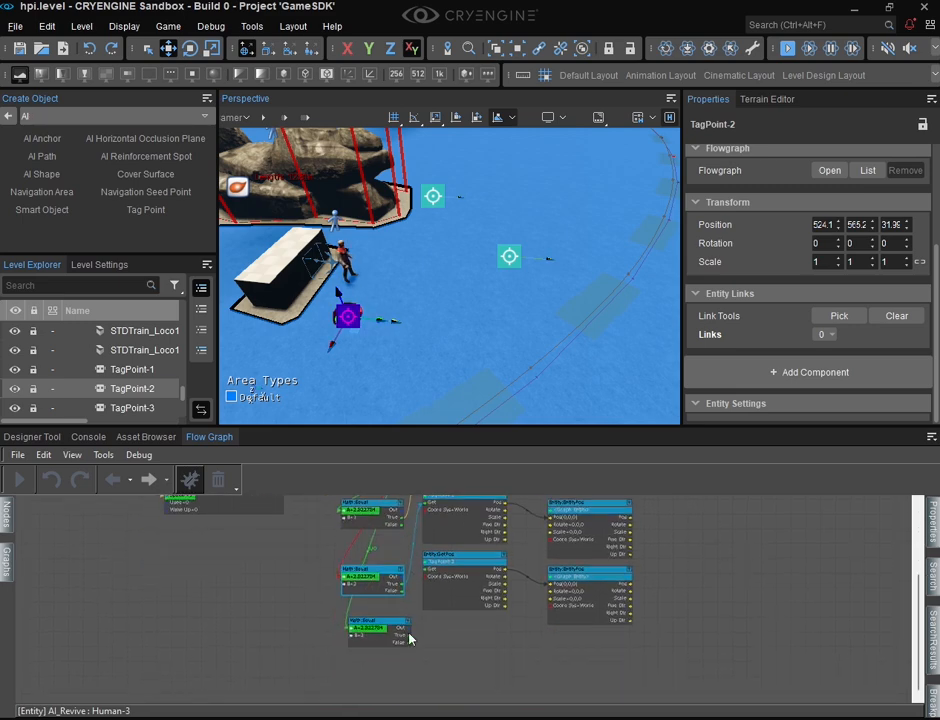
click(408, 633)
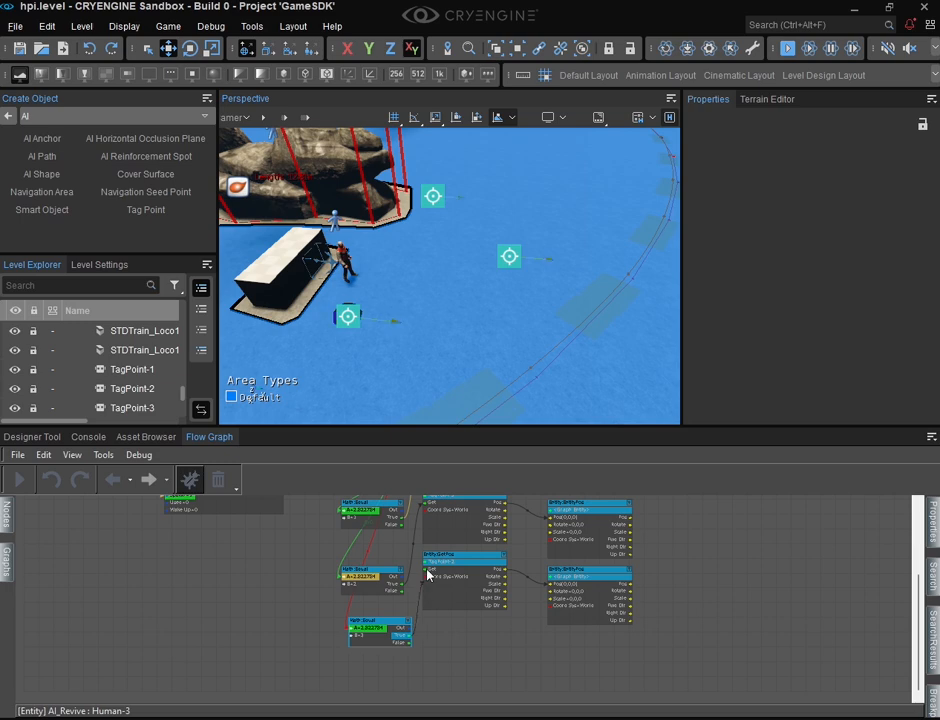
right_drag(347, 582, 432, 636)
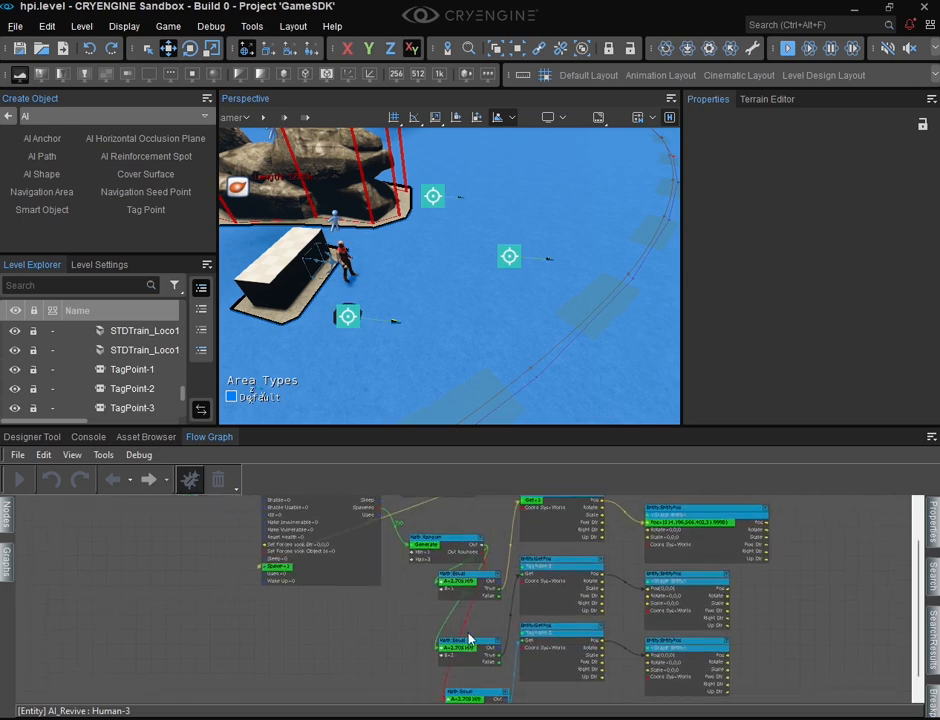
Clear the flow graph's debug values and playtest the level, shooting the AI to check where it respawns.
scroll(190, 626, down, 1)
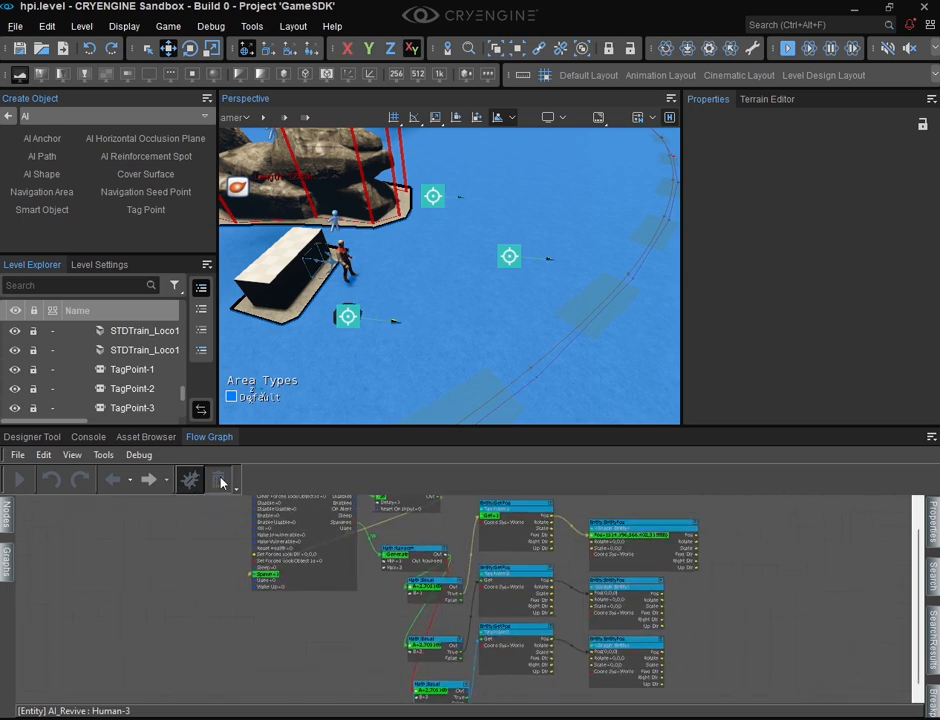
click(223, 477)
key(w)
mouse_move(400, 260)
right_down()
mouse_move(398, 345)
mouse_move(310, 350)
mouse_move(395, 185)
mouse_move(460, 175)
right_up()
key(w)
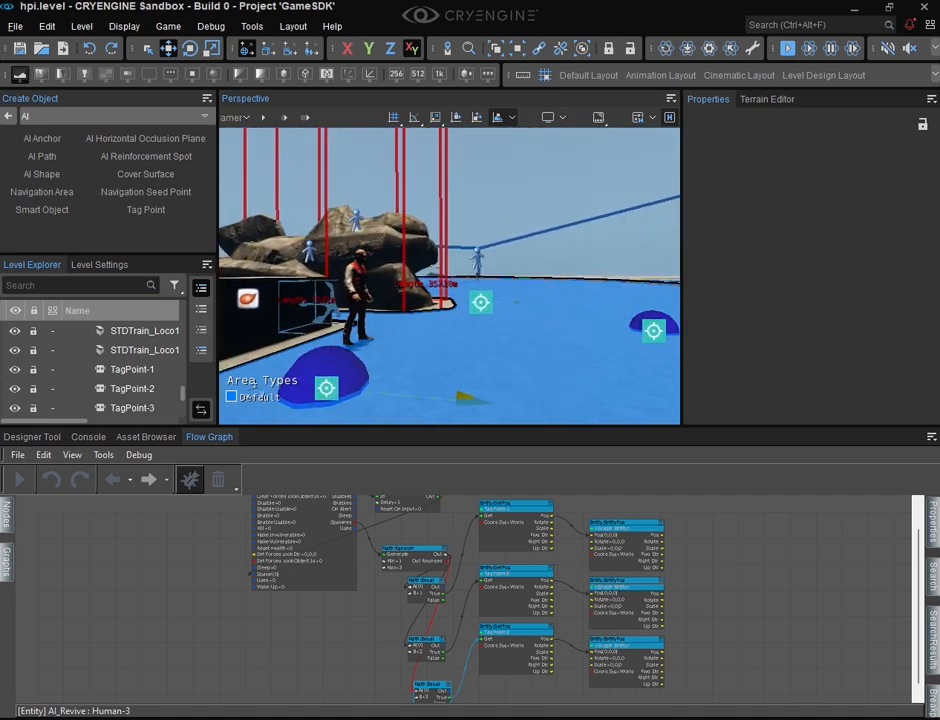
key(ctrl+g)
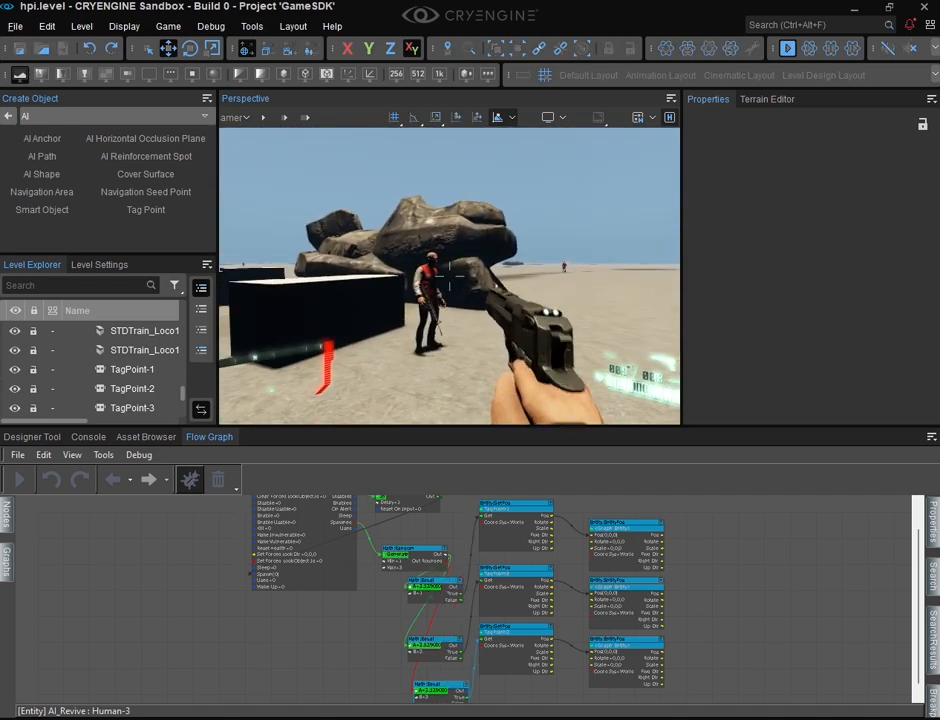
key(w)
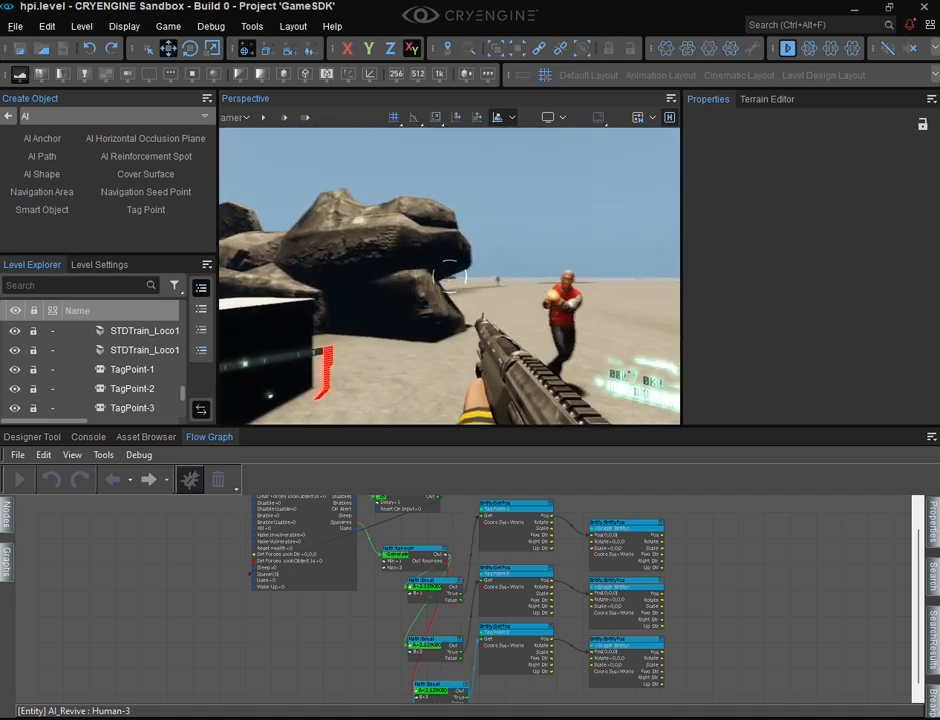
key(w)
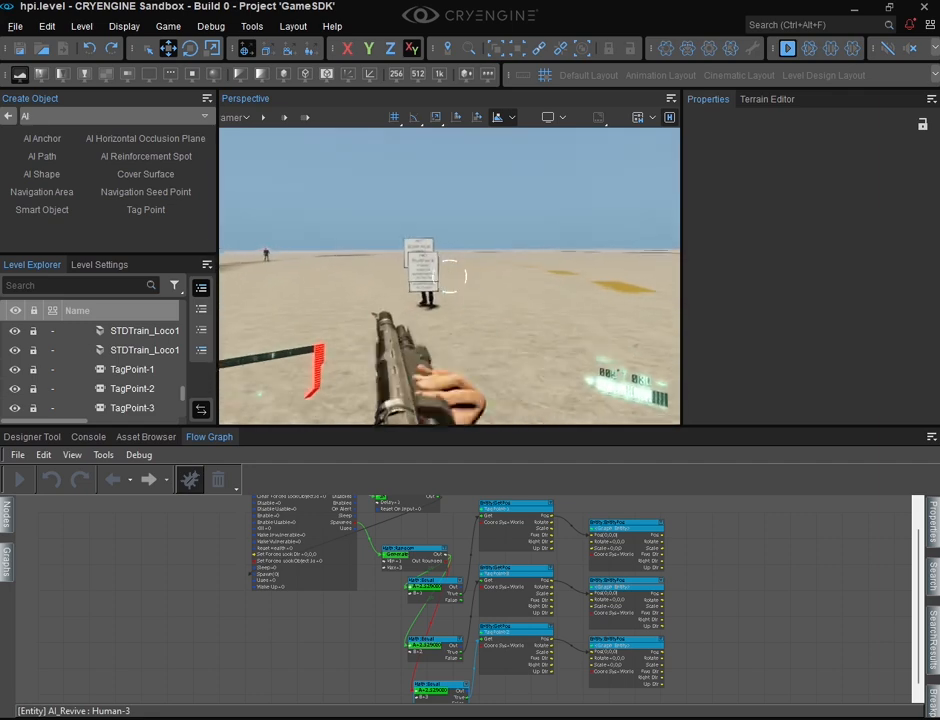
key(w)
key(v)
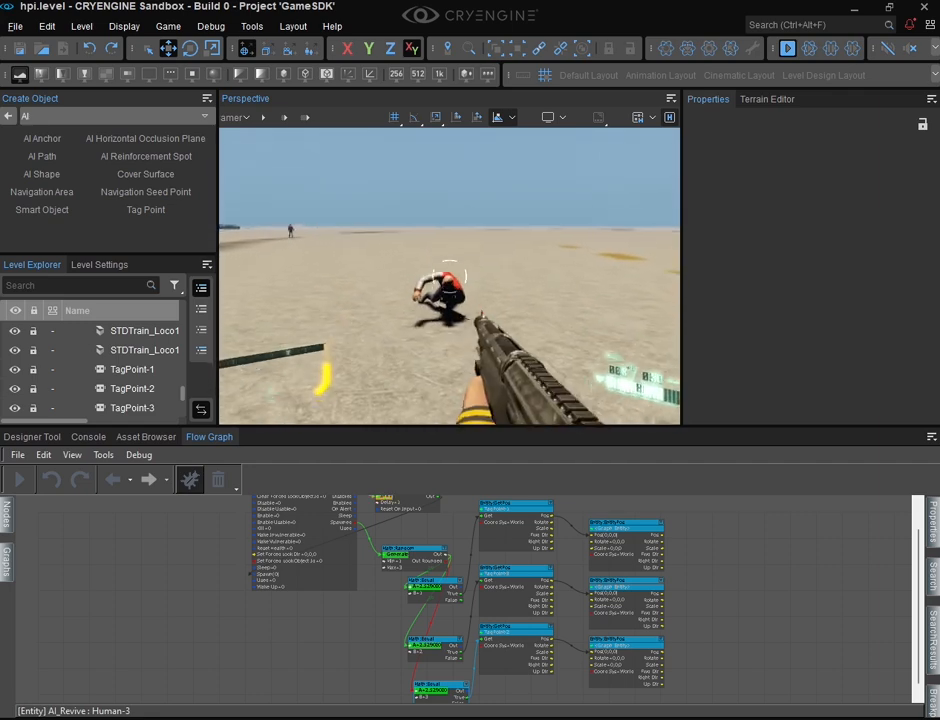
key(s)
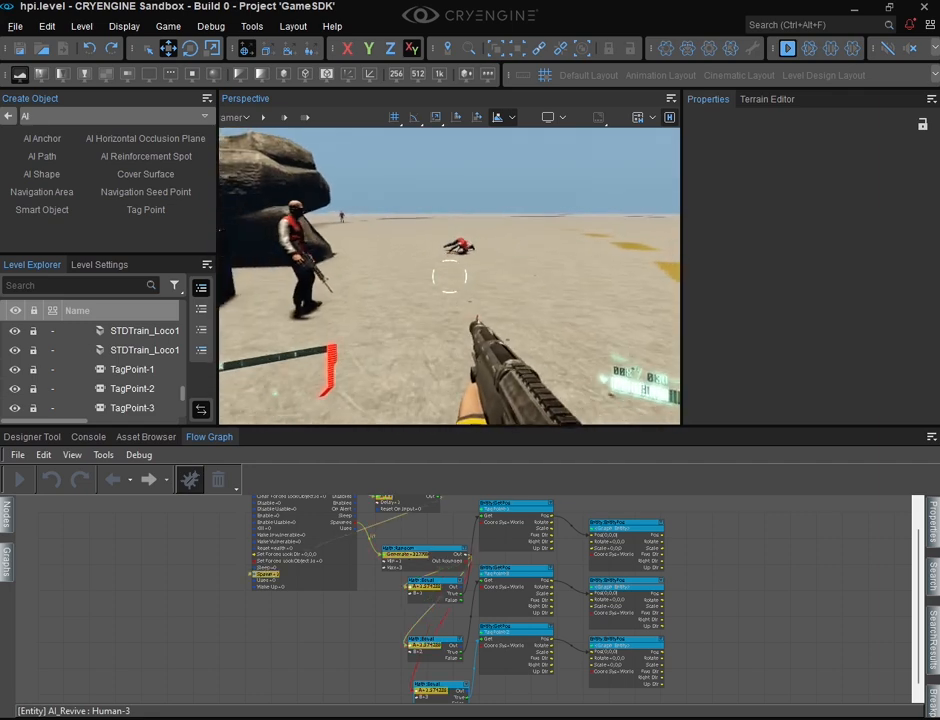
key(s)
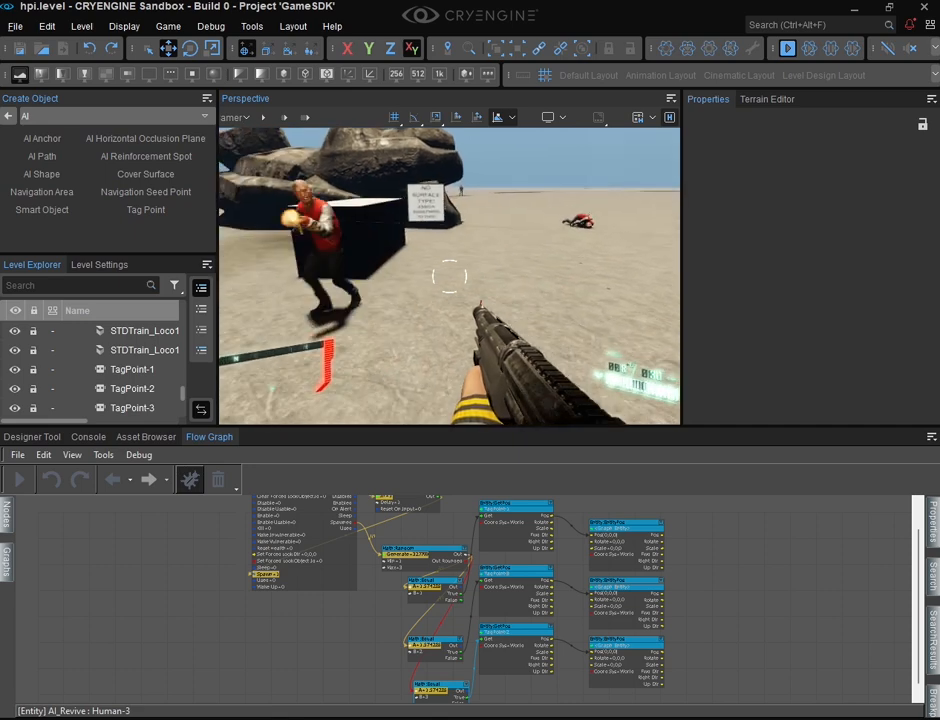
key(Escape)
Link Math:Random's Out Rounded output, instead of Out, to input A of the Math:Equal node with B=1.
scroll(415, 556, up, 5)
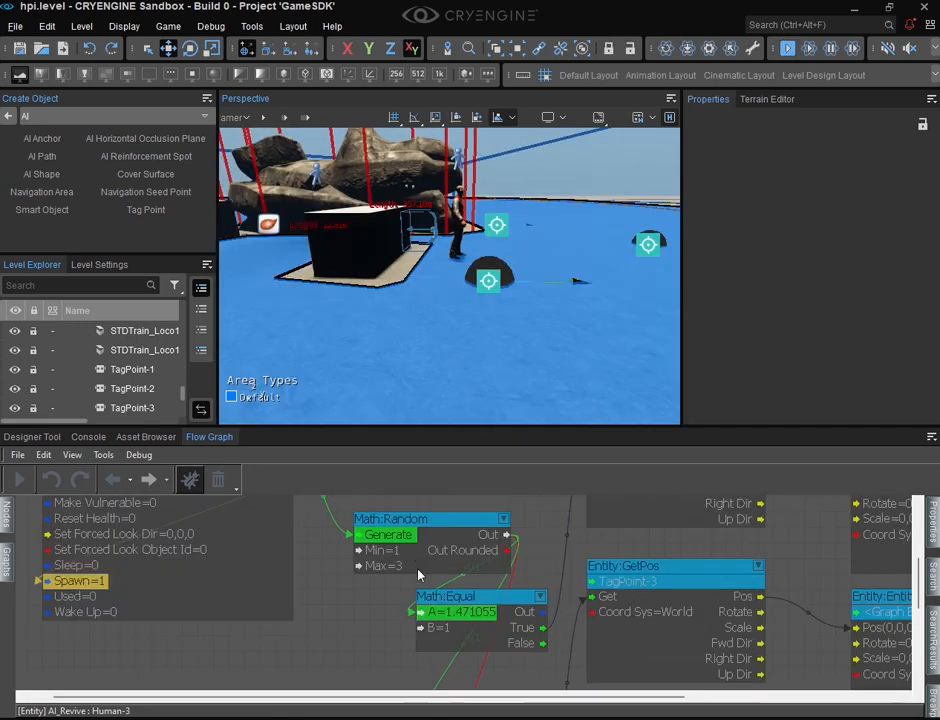
scroll(460, 645, up, 1)
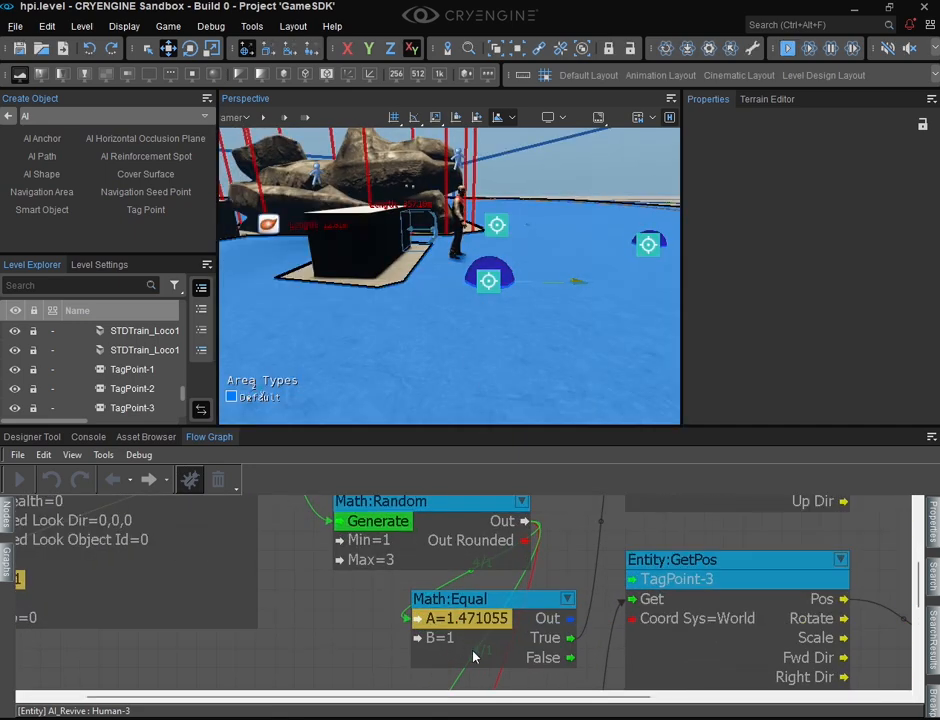
scroll(475, 540, down, 4)
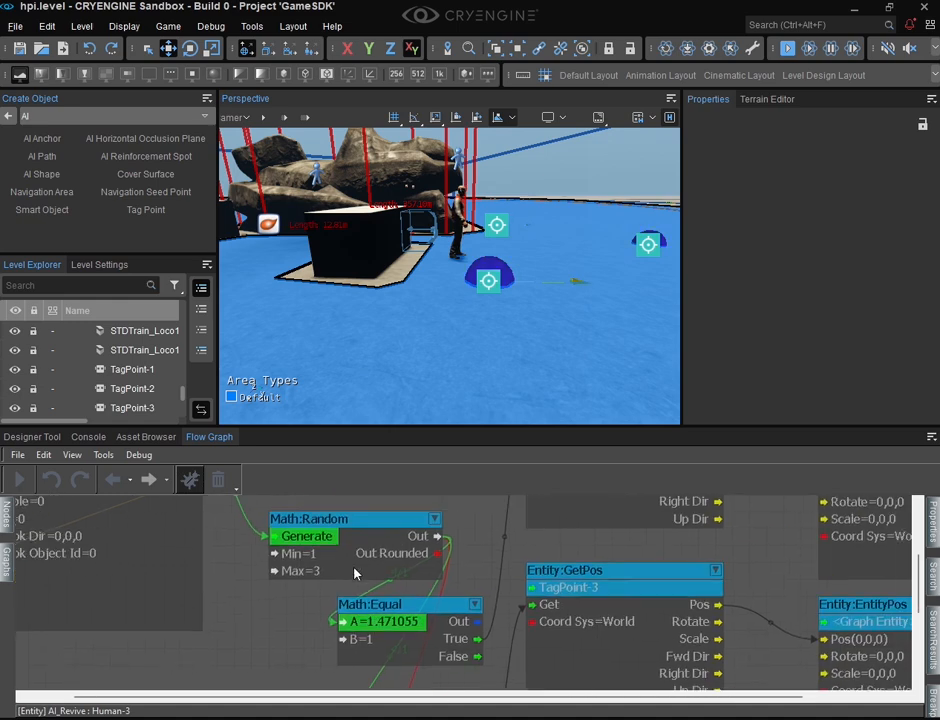
scroll(430, 596, up, 1)
middle_drag(340, 616, 427, 608)
drag(463, 532, 440, 521)
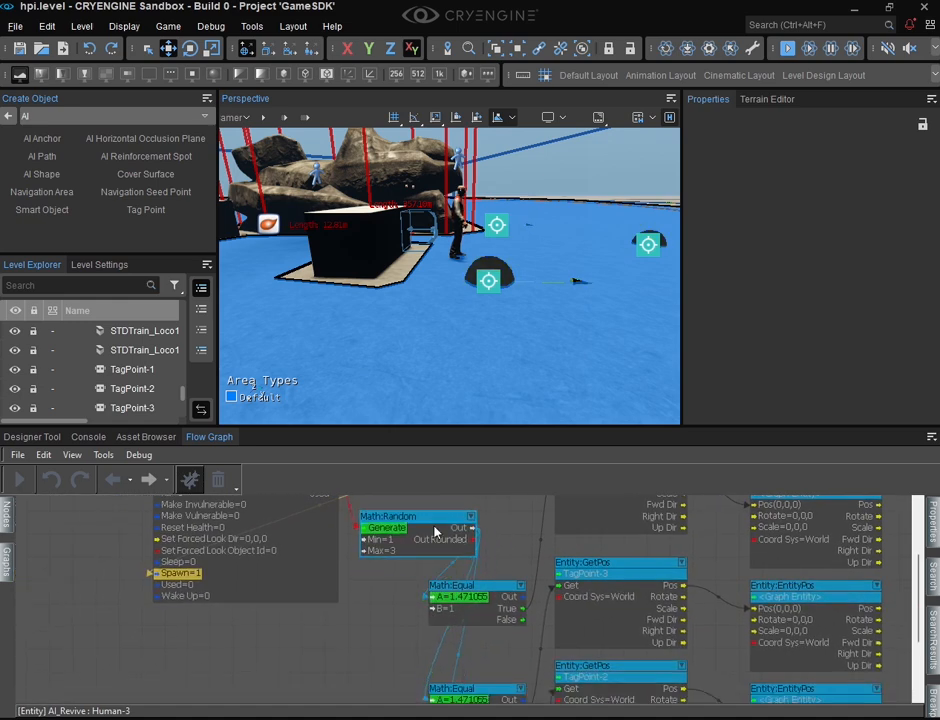
click(446, 597)
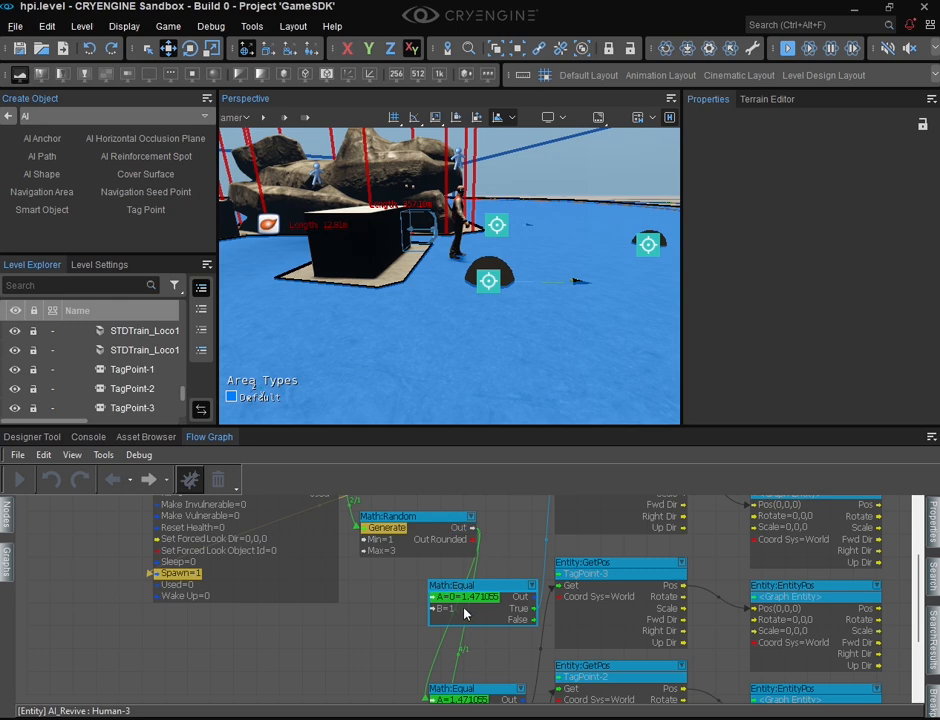
drag(470, 543, 433, 610)
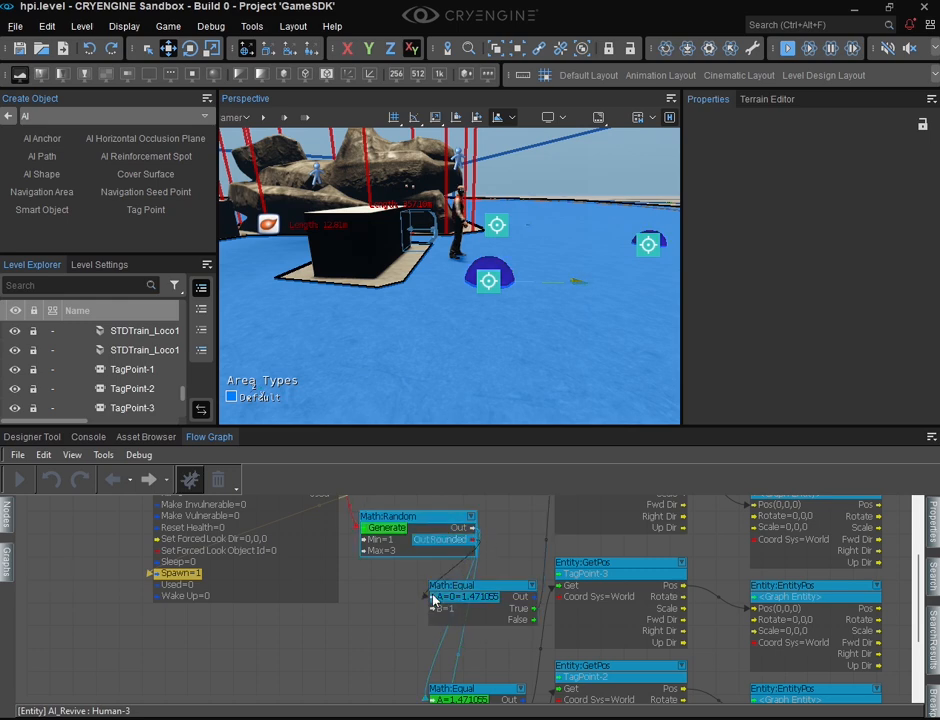
Link Math:Random's Out Rounded output to input A of the Math:Equal nodes with B=2 and B=3 as well.
scroll(433, 612, down, 3)
scroll(483, 588, up, 1)
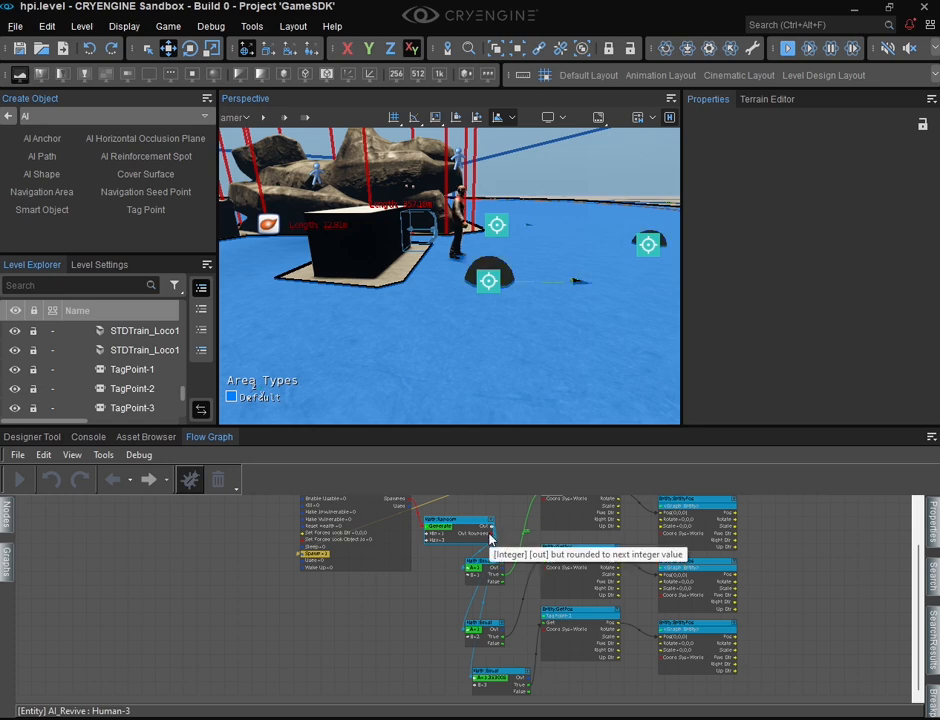
drag(490, 540, 451, 680)
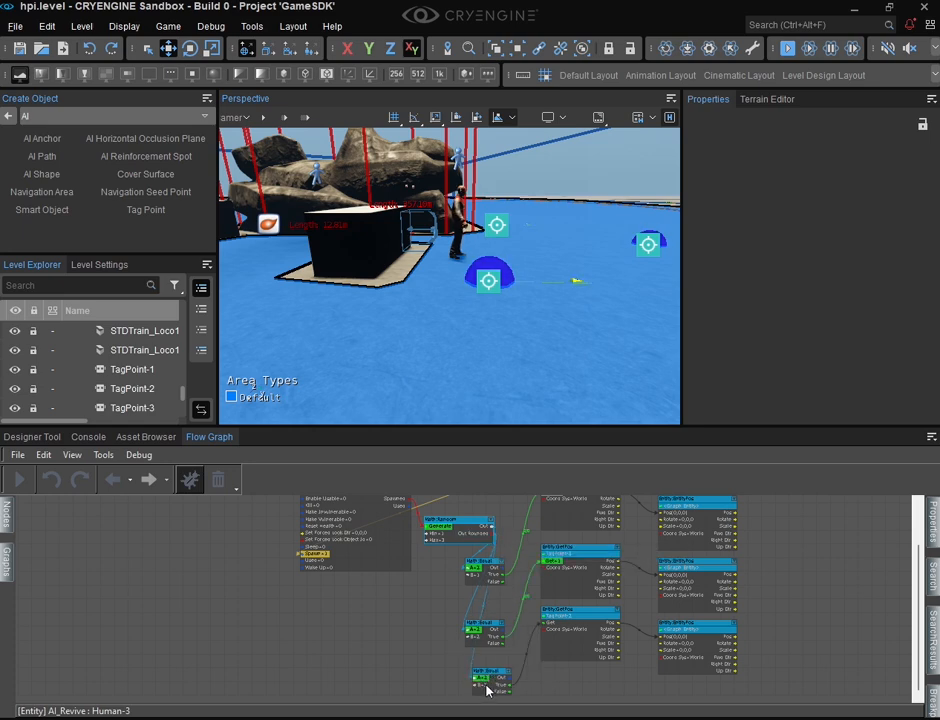
Playtest the level with the rounded random values, shooting the AI once to check its respawn point.
scroll(487, 690, up, 3)
right_drag(400, 330, 440, 312)
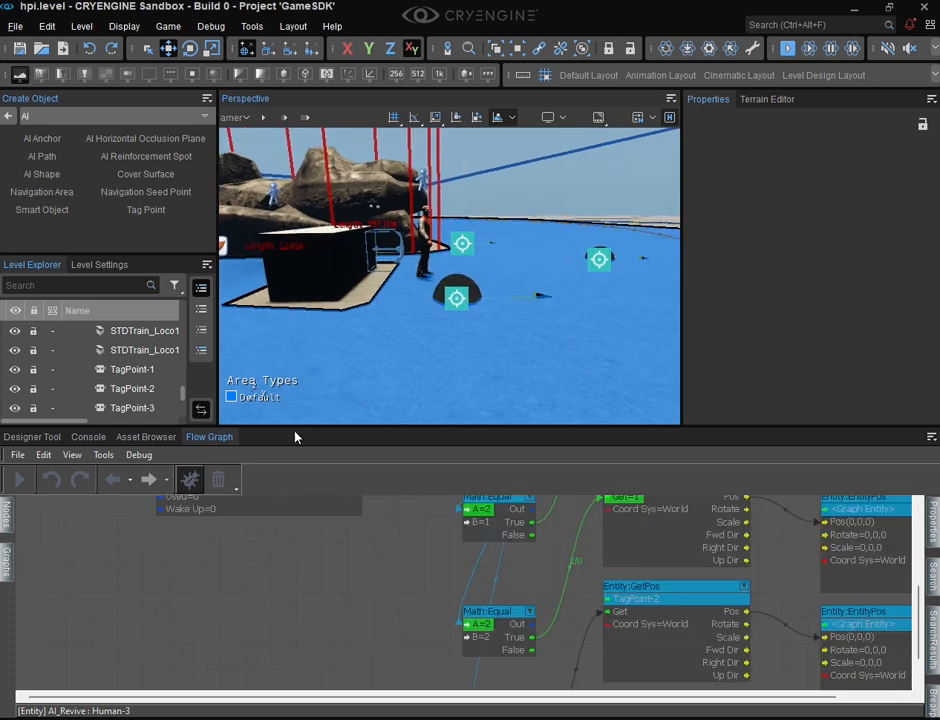
right_drag(487, 367, 527, 345)
key(ctrl+g)
key(w)
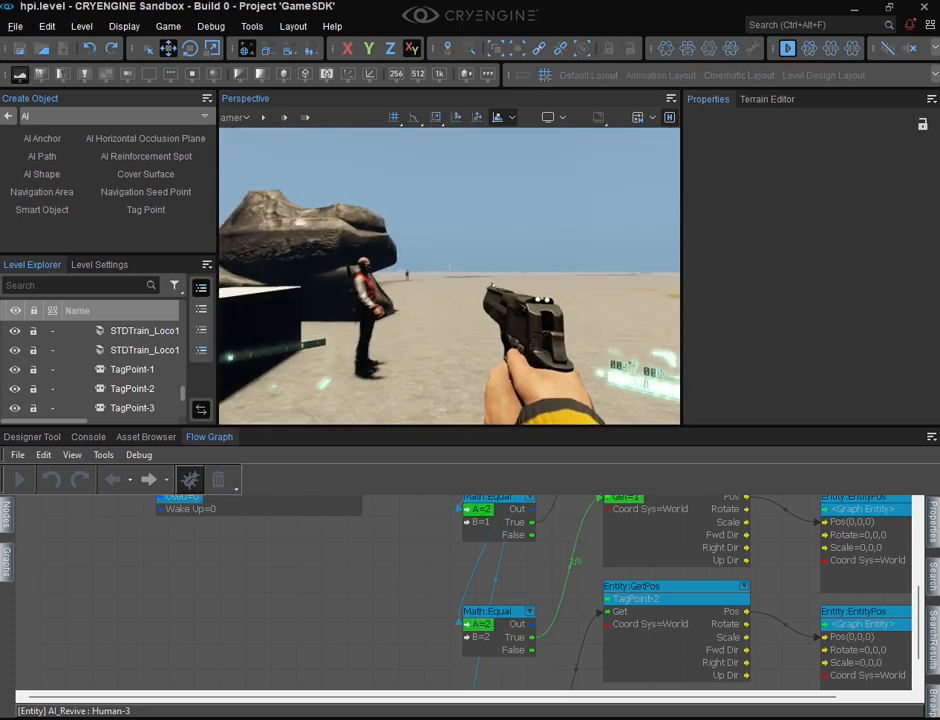
key(1)
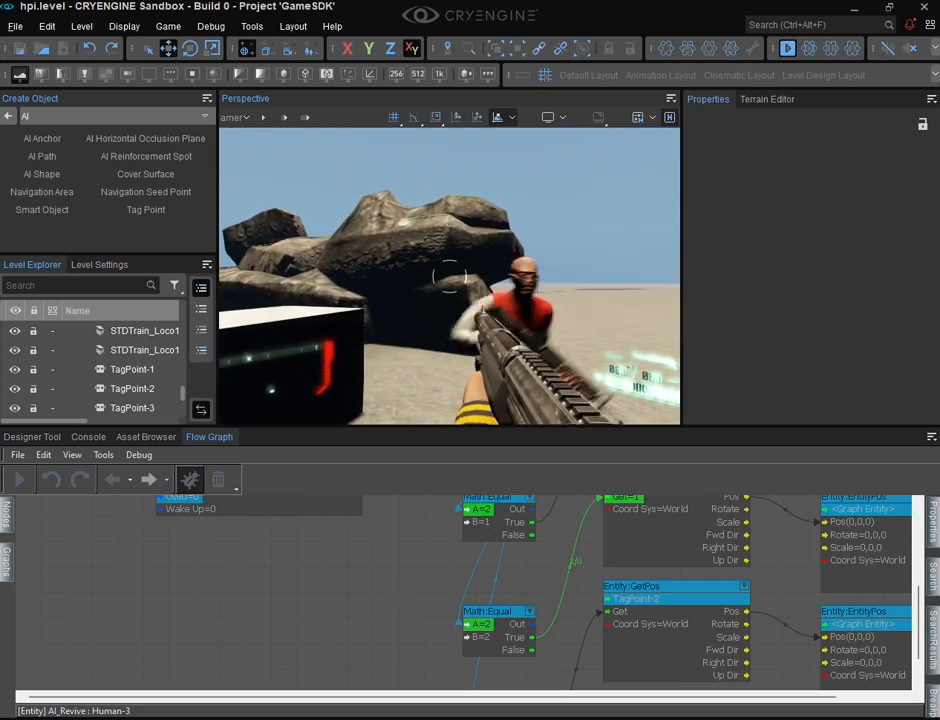
click(449, 264)
key(s)
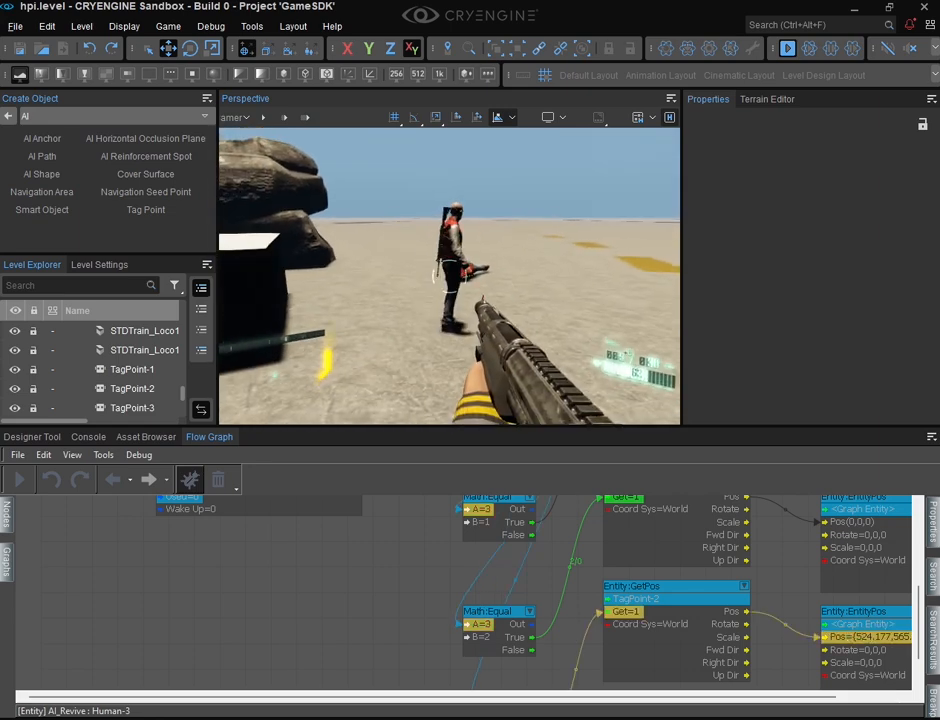
key(Escape)
Examine the Math:Equal nodes' debug values and which GetPos and EntityPos nodes were triggered in the playtest.
scroll(596, 643, down, 3)
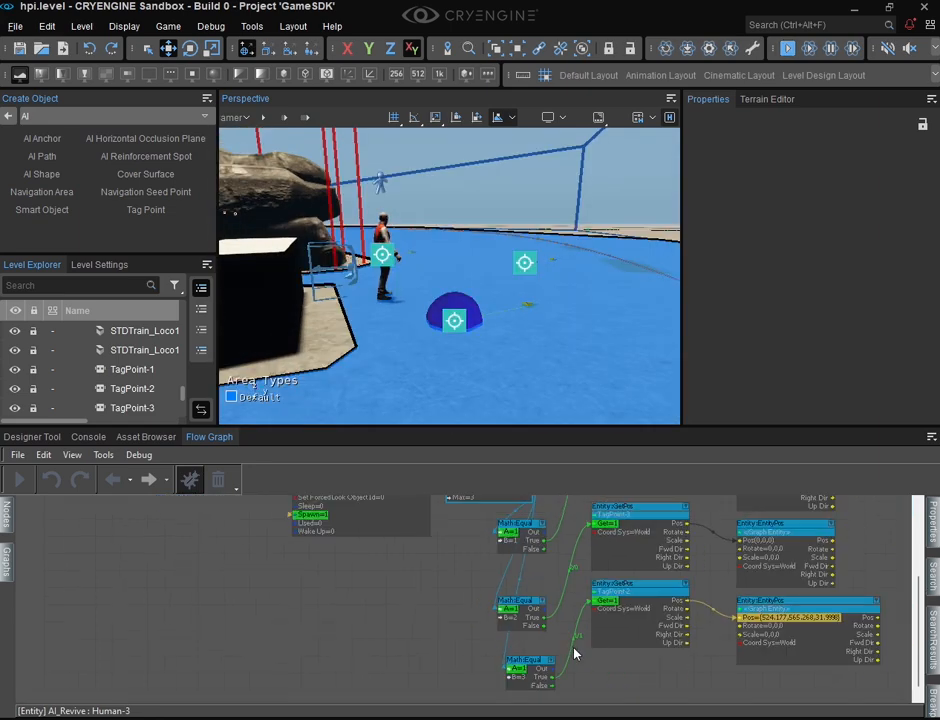
scroll(386, 627, up, 2)
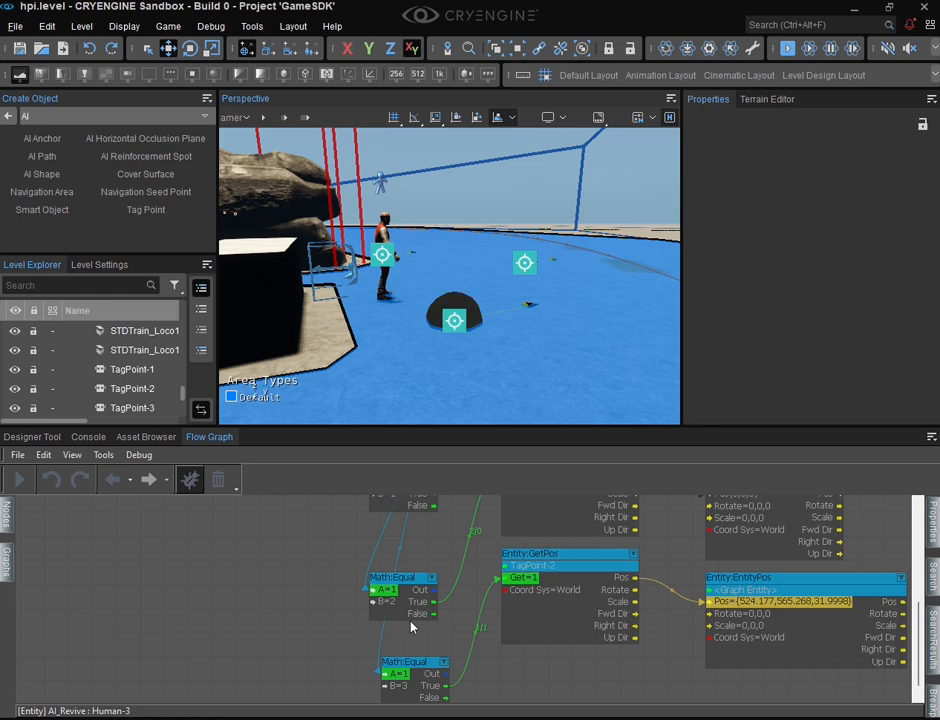
scroll(408, 634, down, 1)
middle_drag(408, 697, 404, 654)
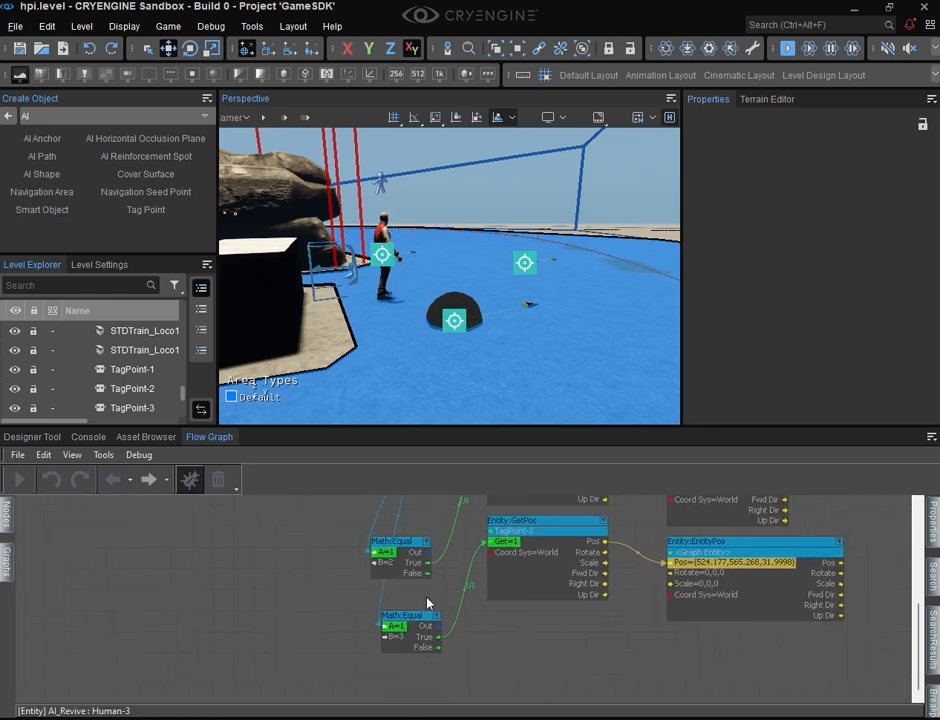
middle_drag(499, 599, 488, 608)
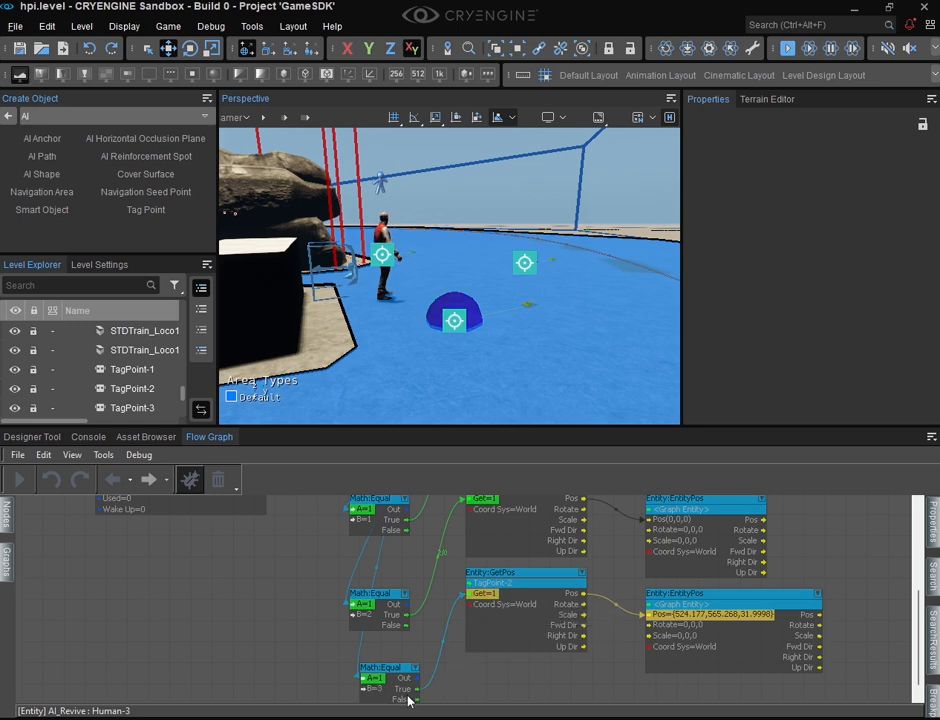
middle_drag(406, 700, 397, 656)
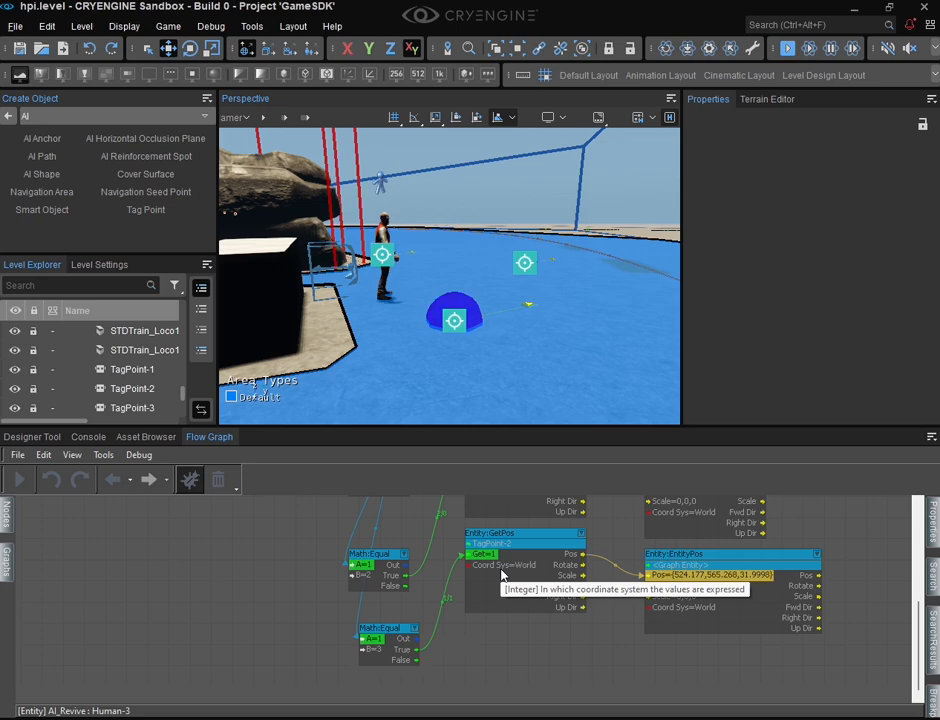
scroll(445, 600, down, 5)
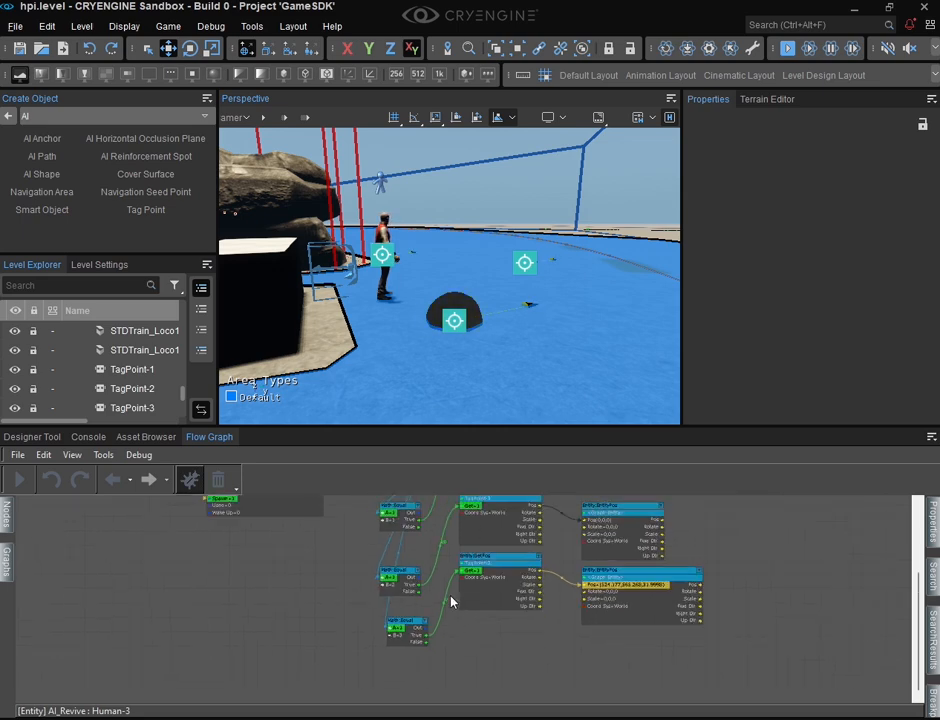
middle_drag(405, 673, 421, 626)
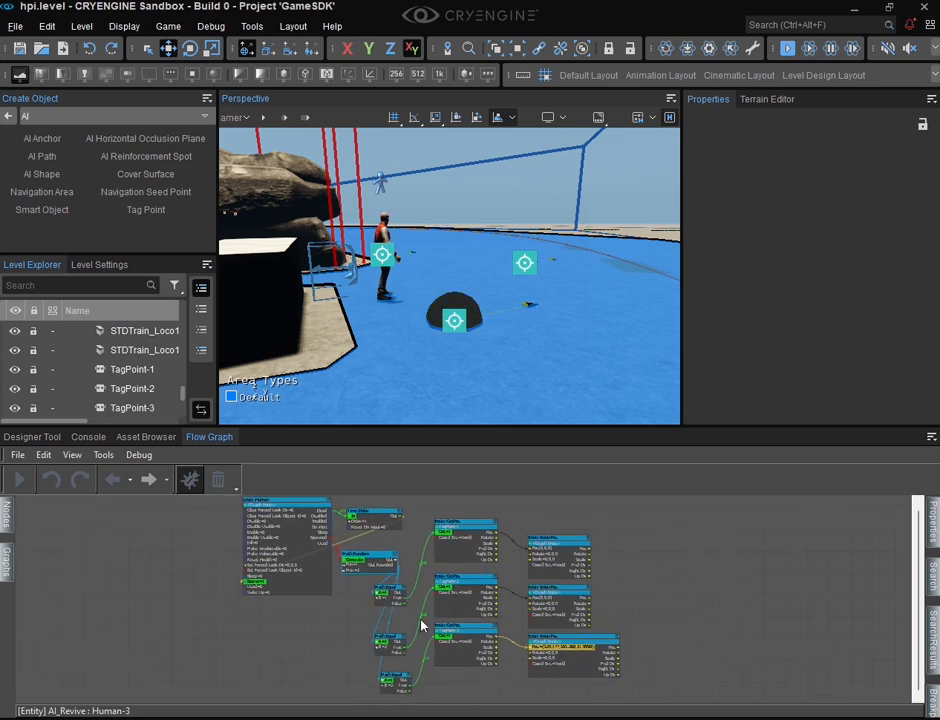
Clear the flow graph's debug values and playtest again, shooting the AI repeatedly to check that respawns vary between the tag points.
click(219, 486)
right_drag(522, 330, 509, 327)
key(ctrl+g)
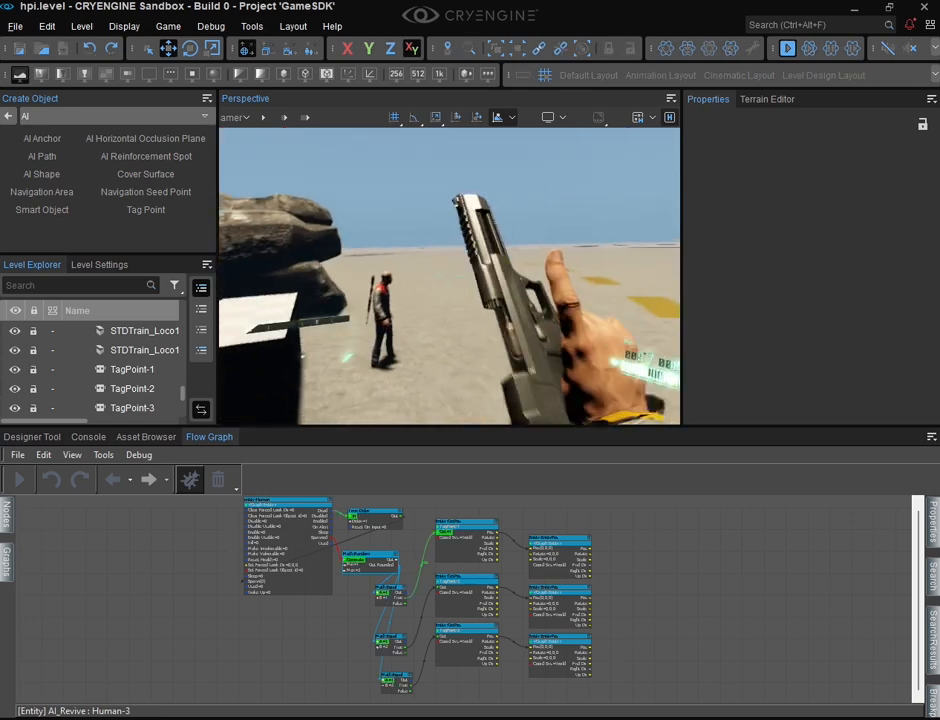
click(449, 276)
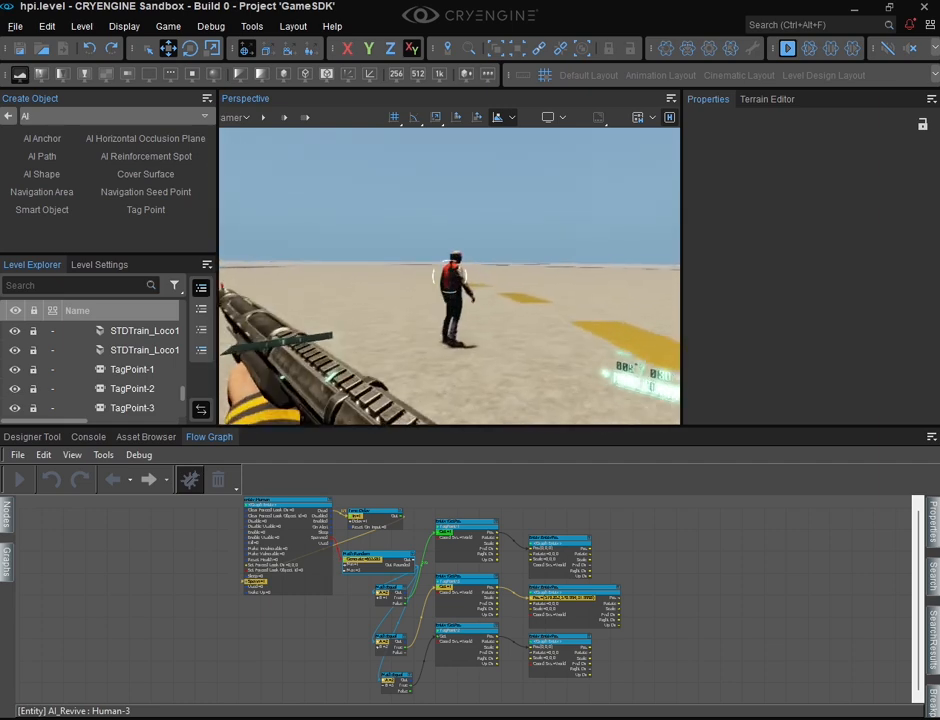
click(450, 276)
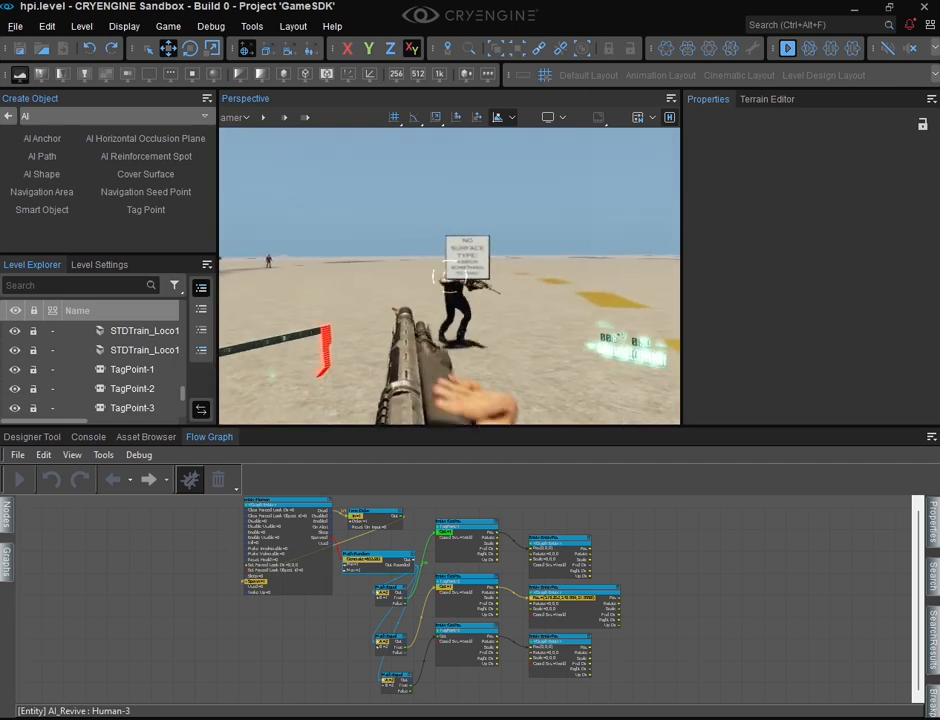
click(450, 276)
click(450, 276)
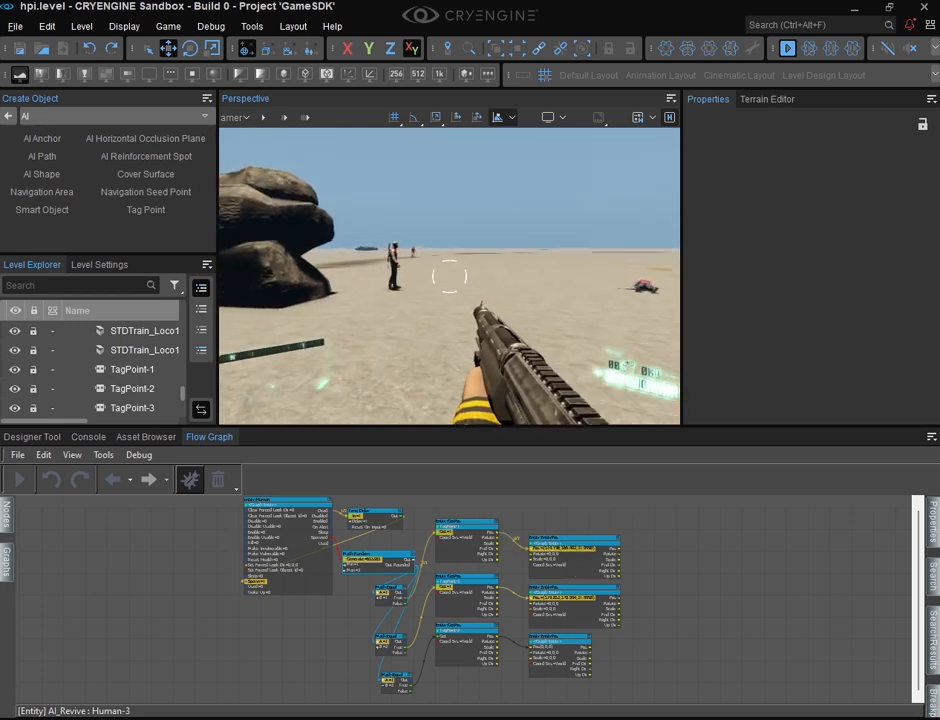
click(450, 276)
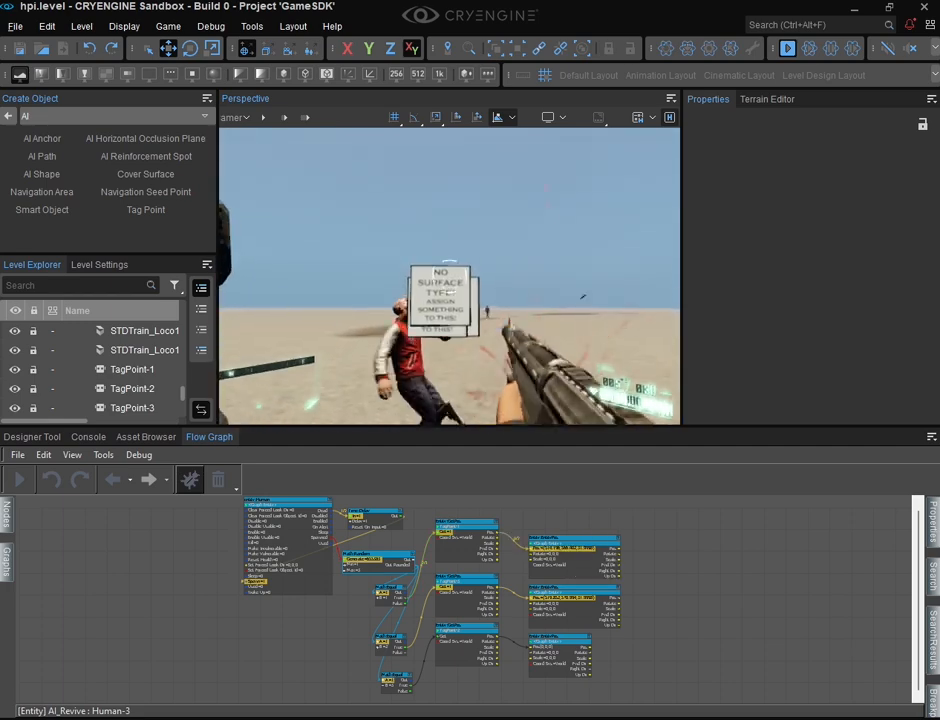
key(s)
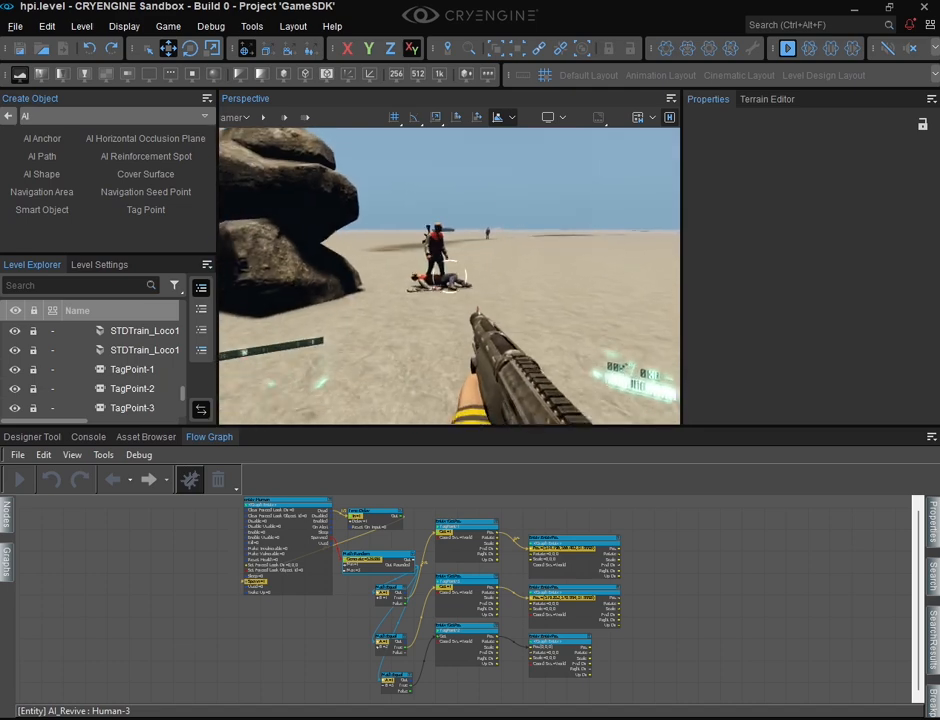
click(450, 276)
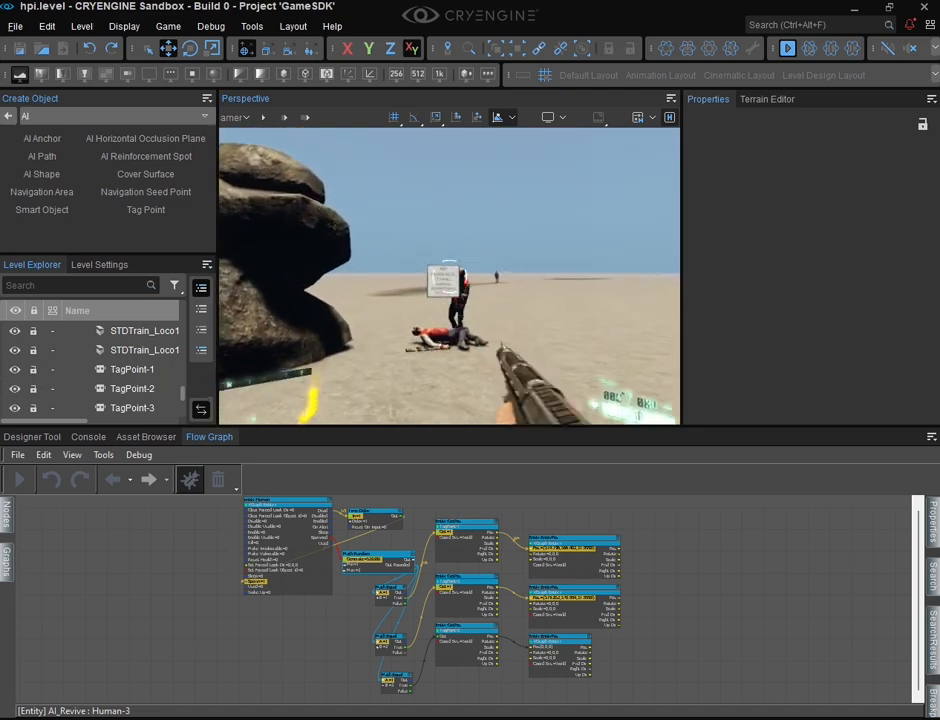
click(450, 276)
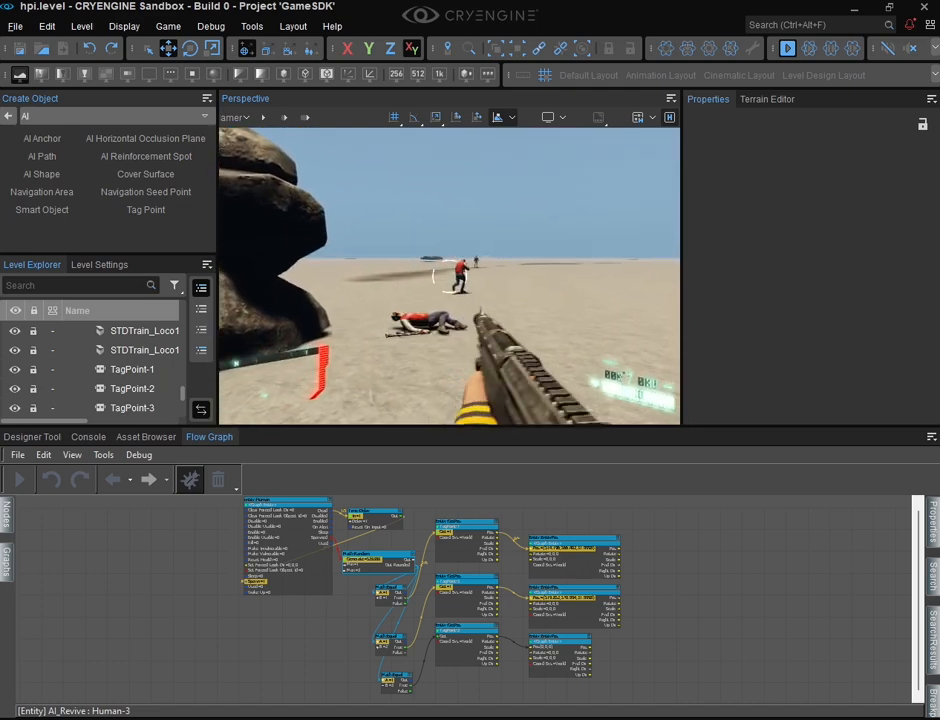
click(450, 276)
click(450, 276)
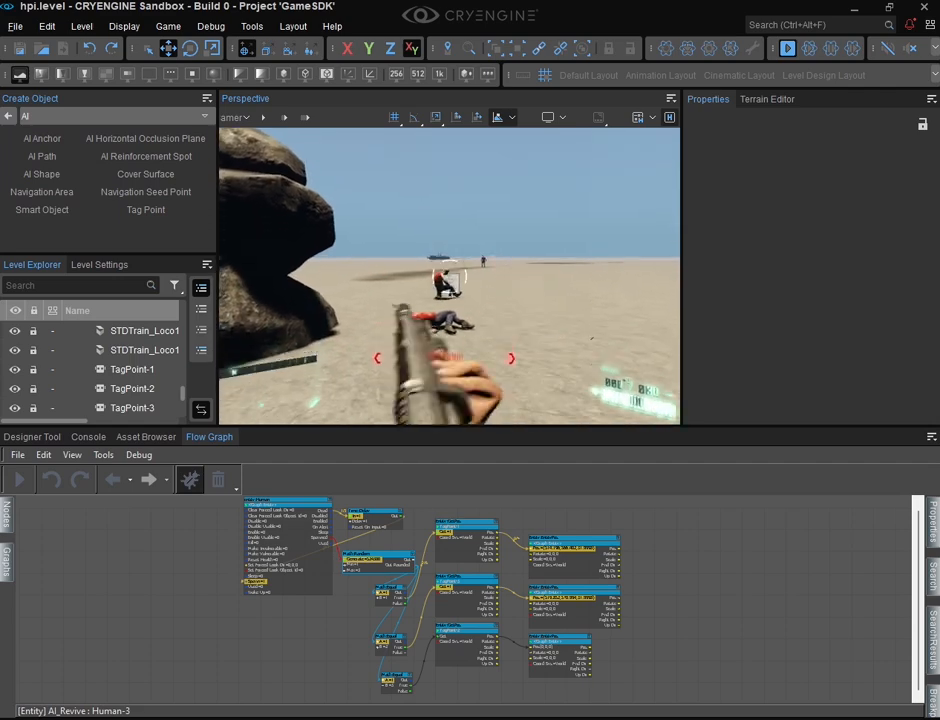
key(s)
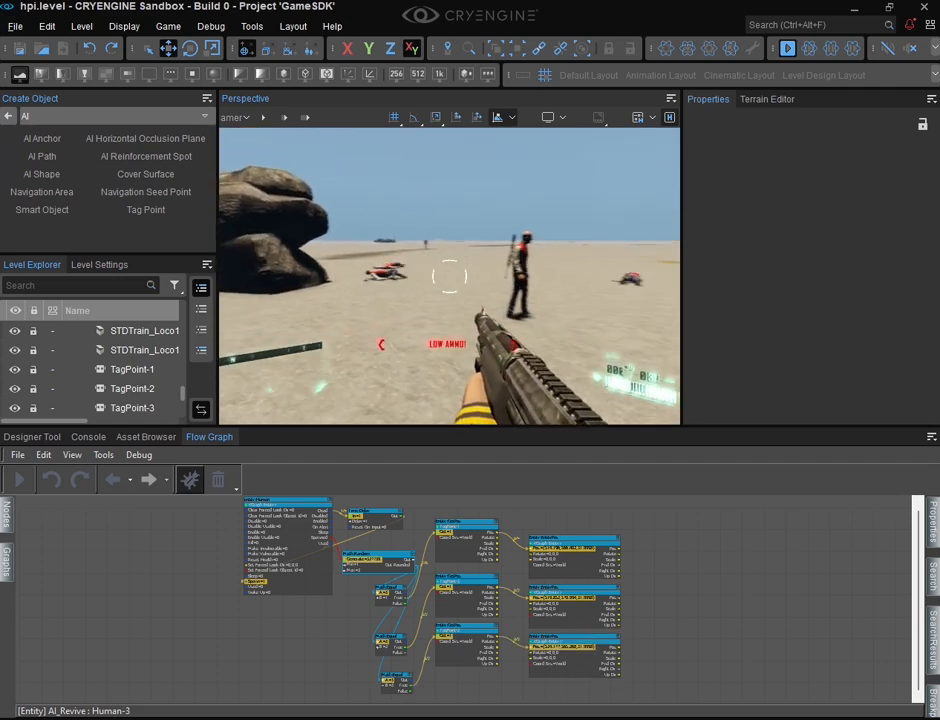
key(Escape)
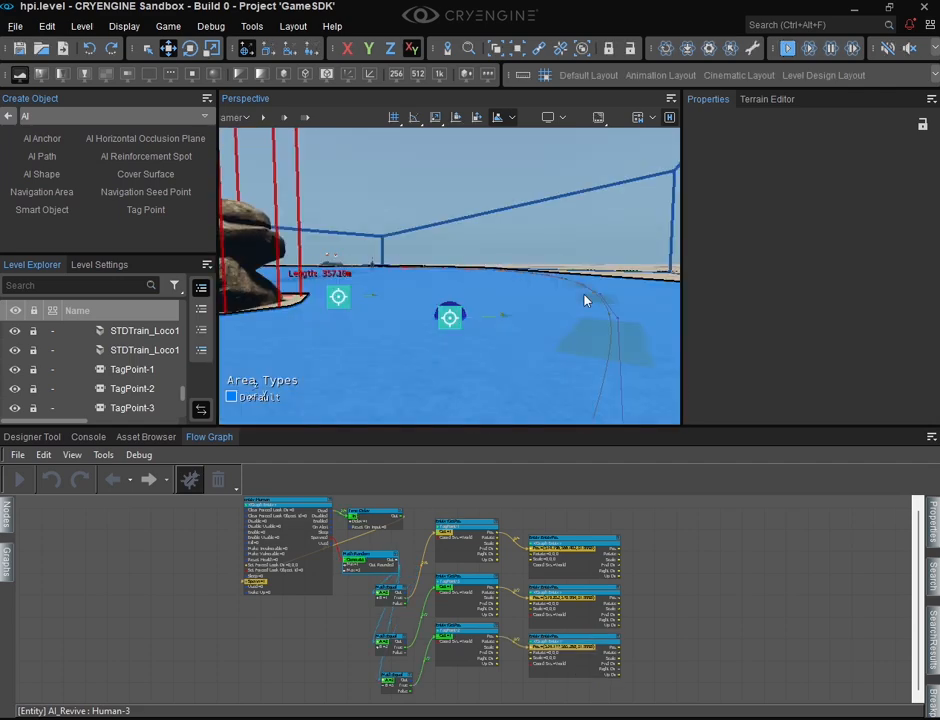
Survey the level from above around the rocks, walls and tag points to examine the possible respawn locations.
key(w)
right_drag(450, 276, 420, 270)
key(s)
key(w)
right_drag(492, 335, 488, 315)
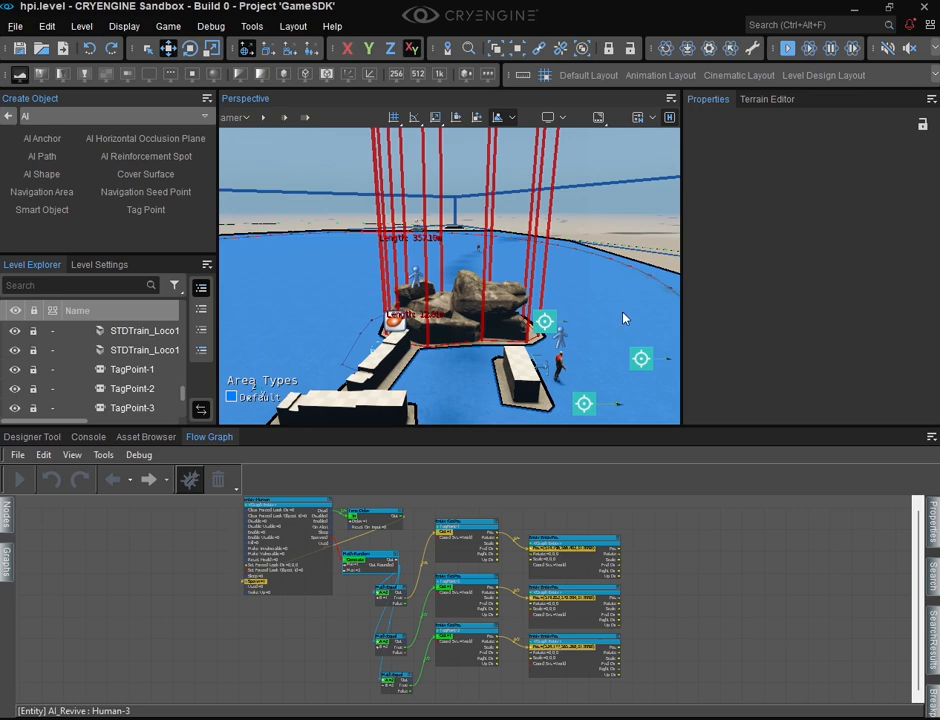
key(s)
right_drag(604, 272, 577, 313)
key(w)
key(s)
key(w)
key(a)
key(s)
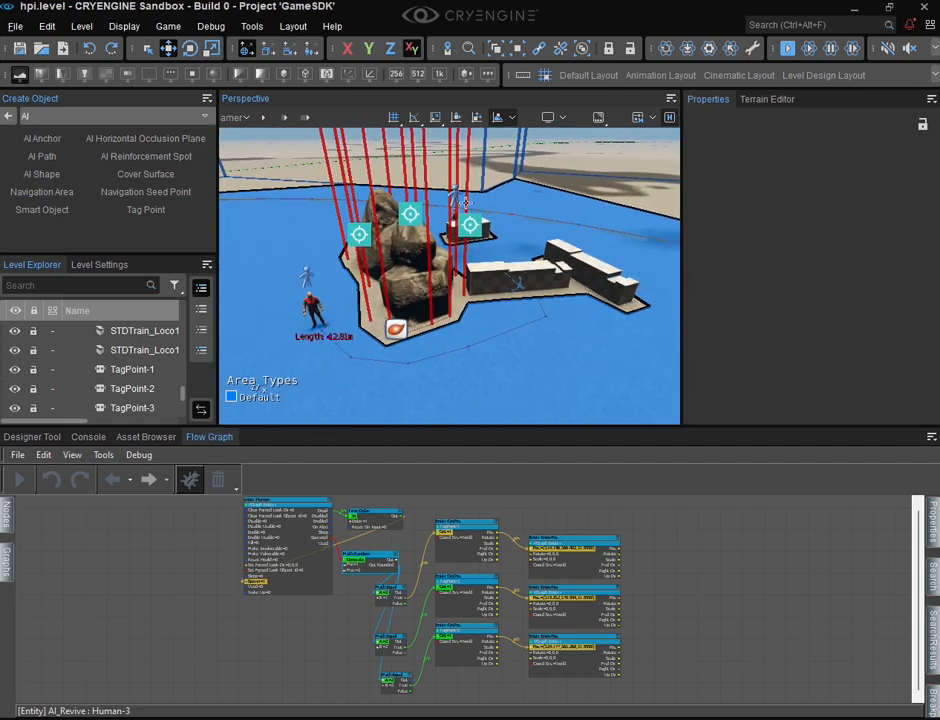